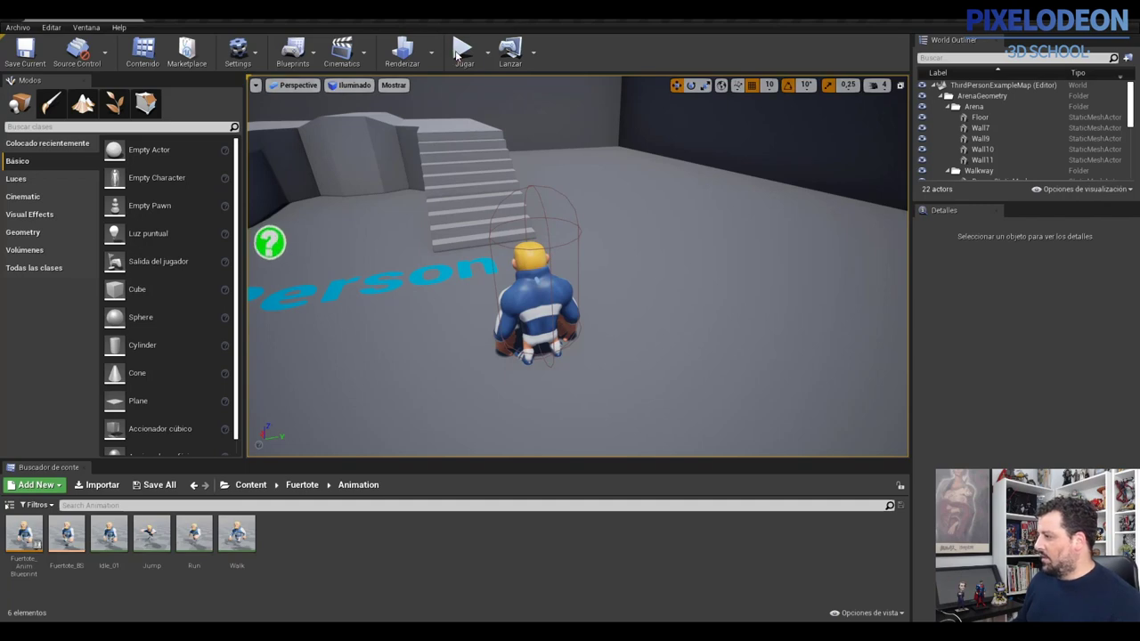
Playtest by walking the character toward the stairs, then preview and close the Jump animation
click(462, 55)
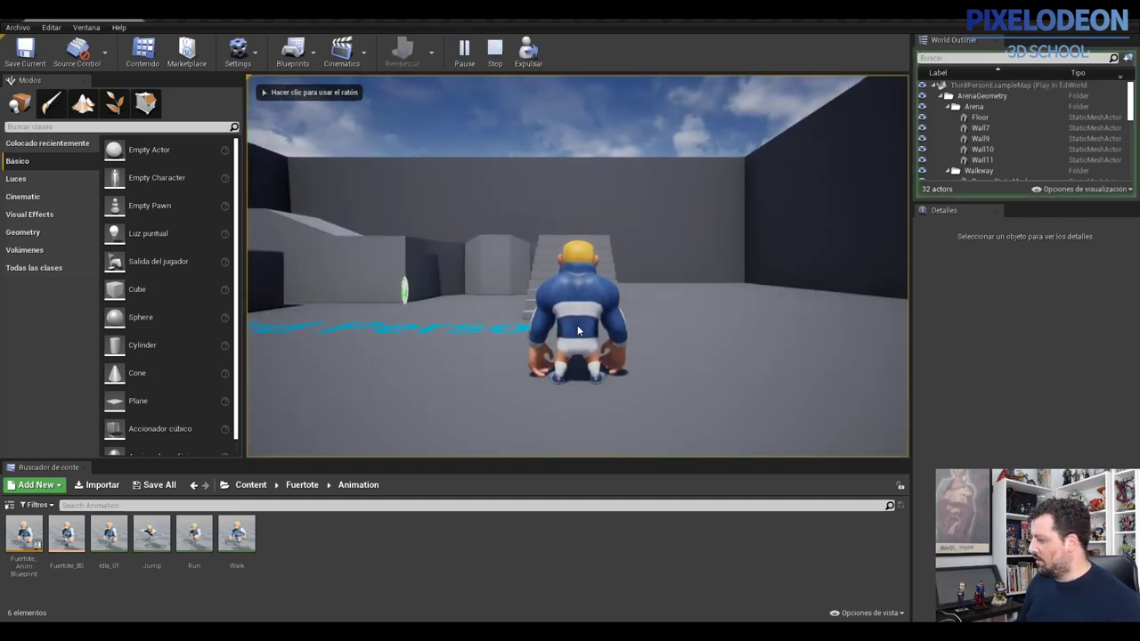
click(476, 178)
key(w)
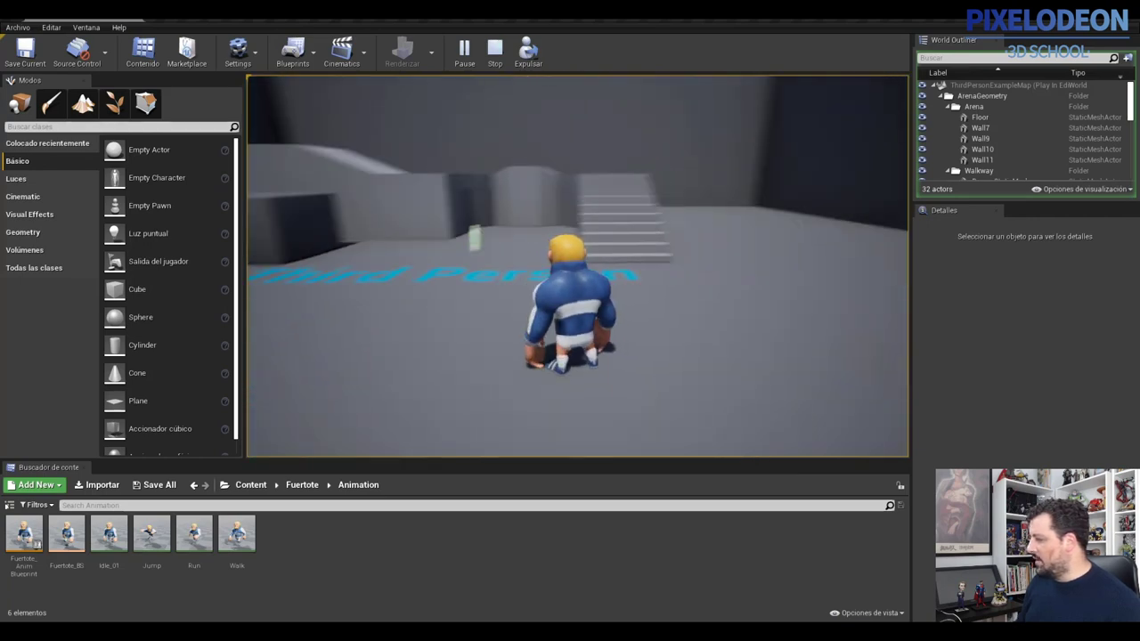
key(Escape)
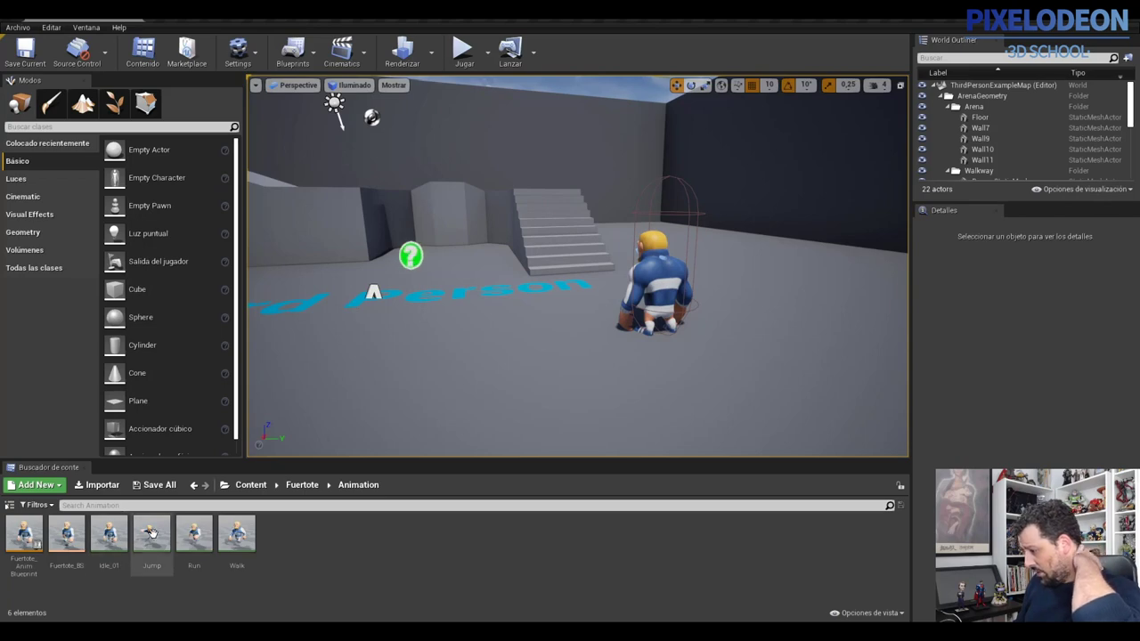
double_click(150, 532)
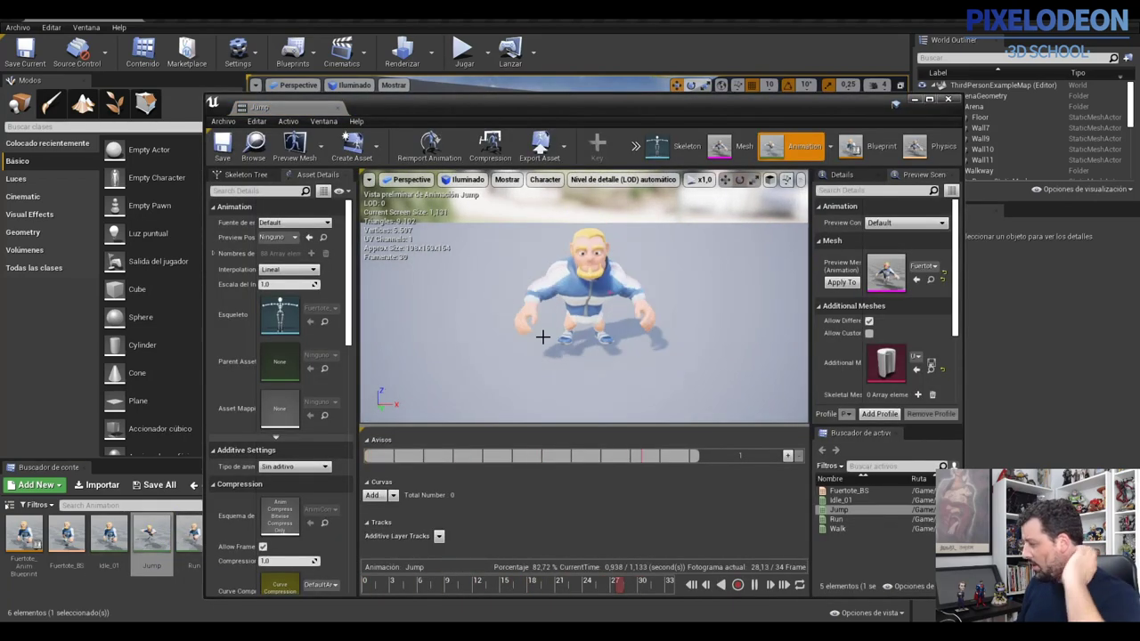
click(947, 99)
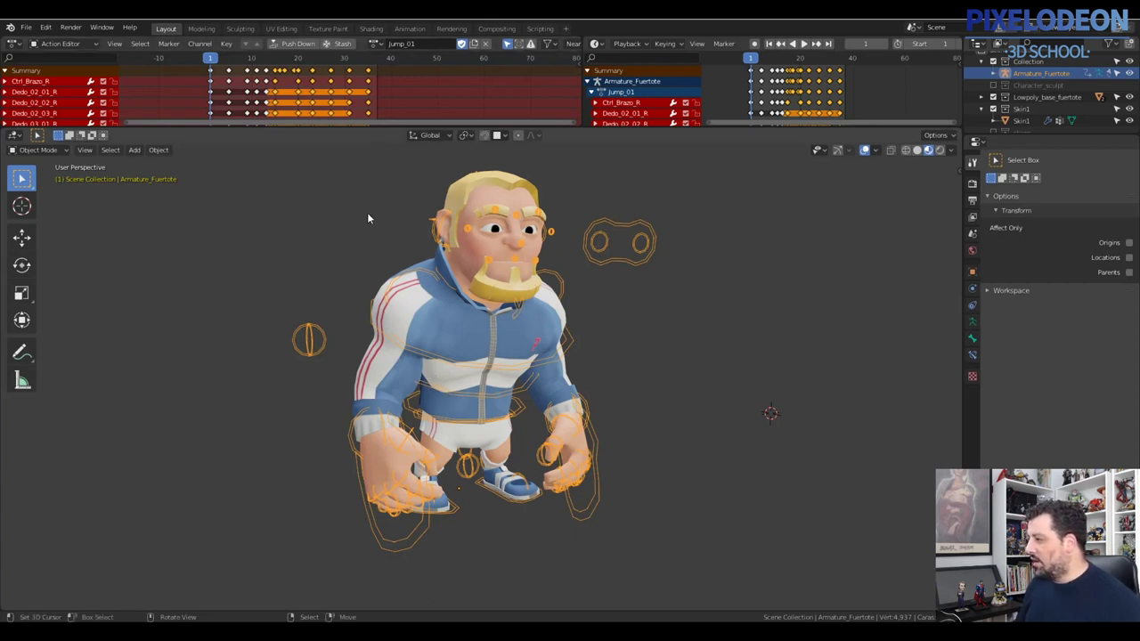
Scrub the jump action to frame 13, reselect the armature and view it from the front
drag(220, 71, 265, 82)
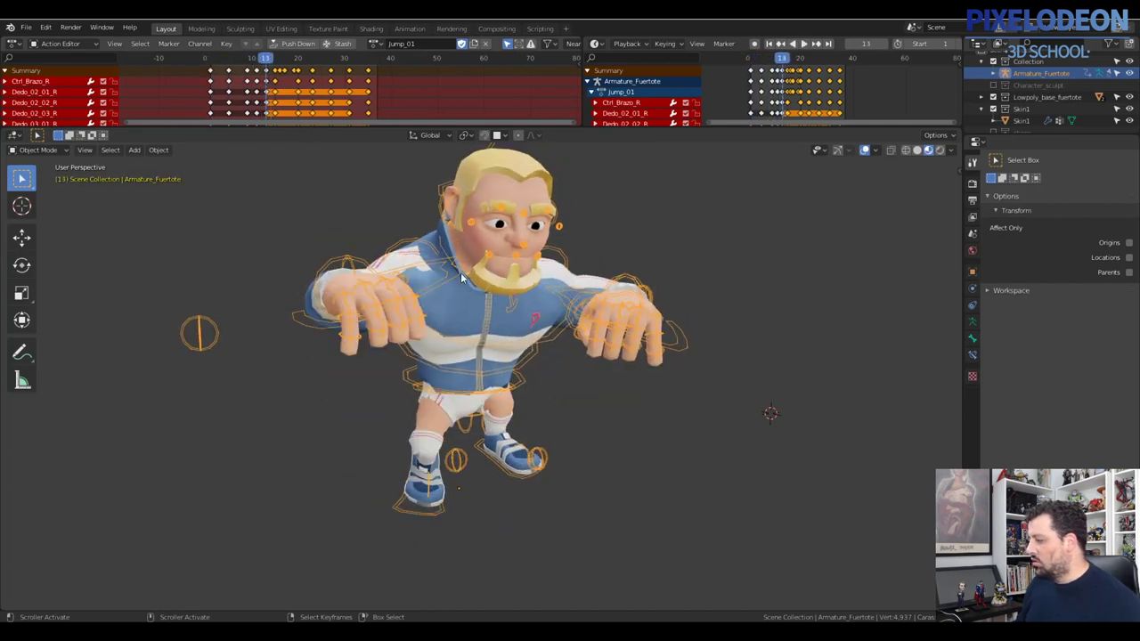
click(513, 450)
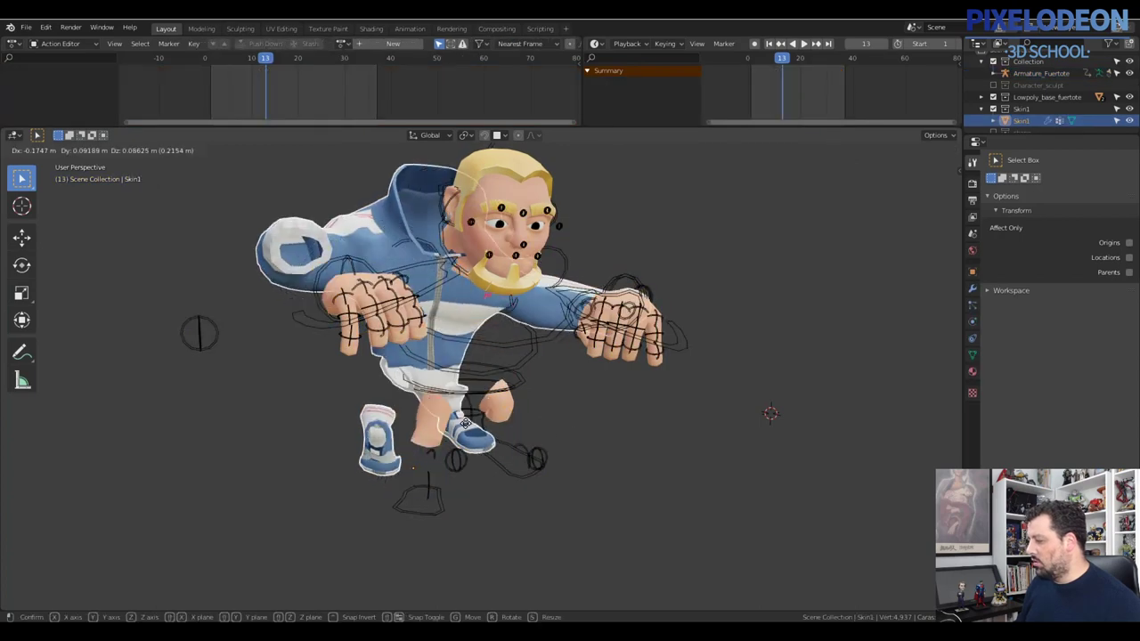
click(539, 460)
key(grave)
click(533, 412)
scroll(533, 412, up, 1)
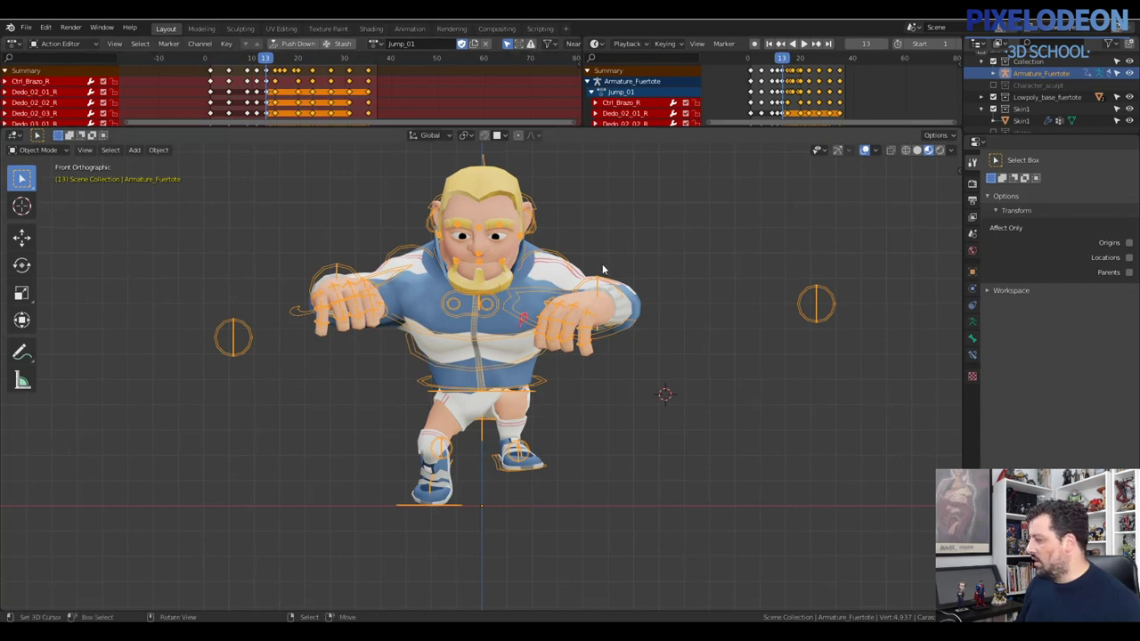
Put the armature in Pose Mode, clear key selection and collapse channels to Summary
key(ctrl+Tab)
key(alt+a)
key(a)
key(alt+a)
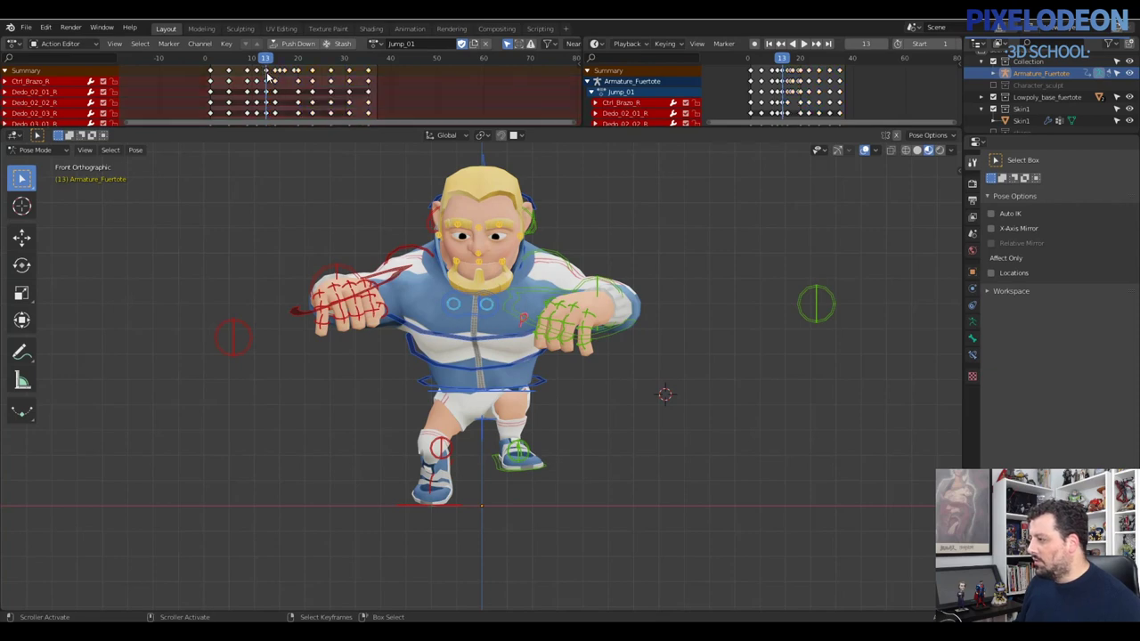
click(4, 71)
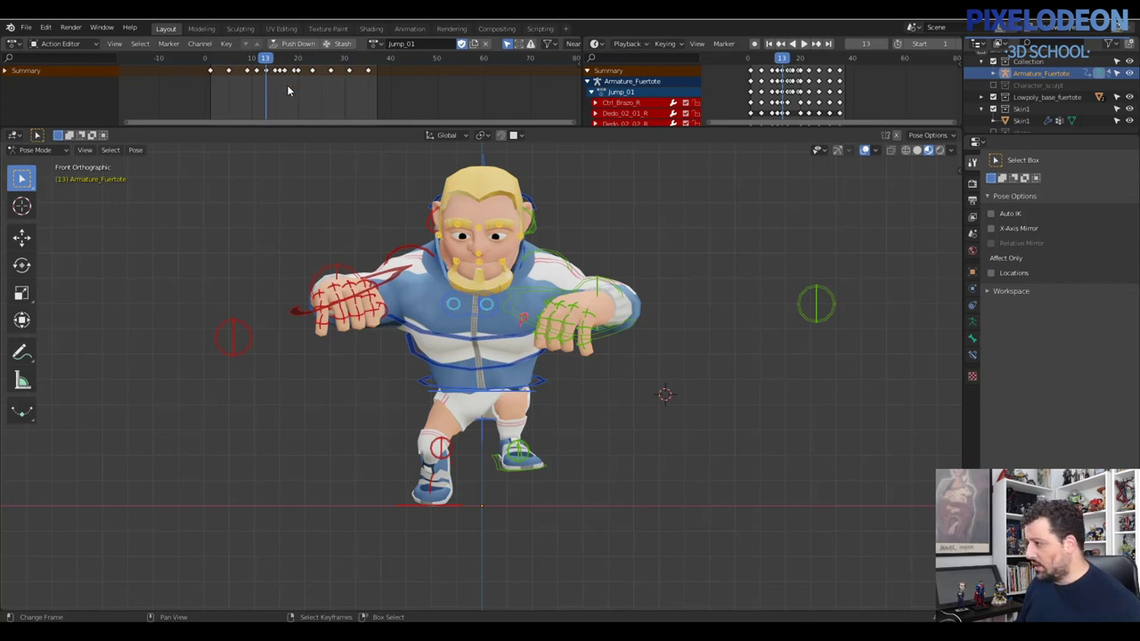
Delete all keyframes after frame 13 and play back the shortened jump
drag(303, 75, 272, 64)
key(x)
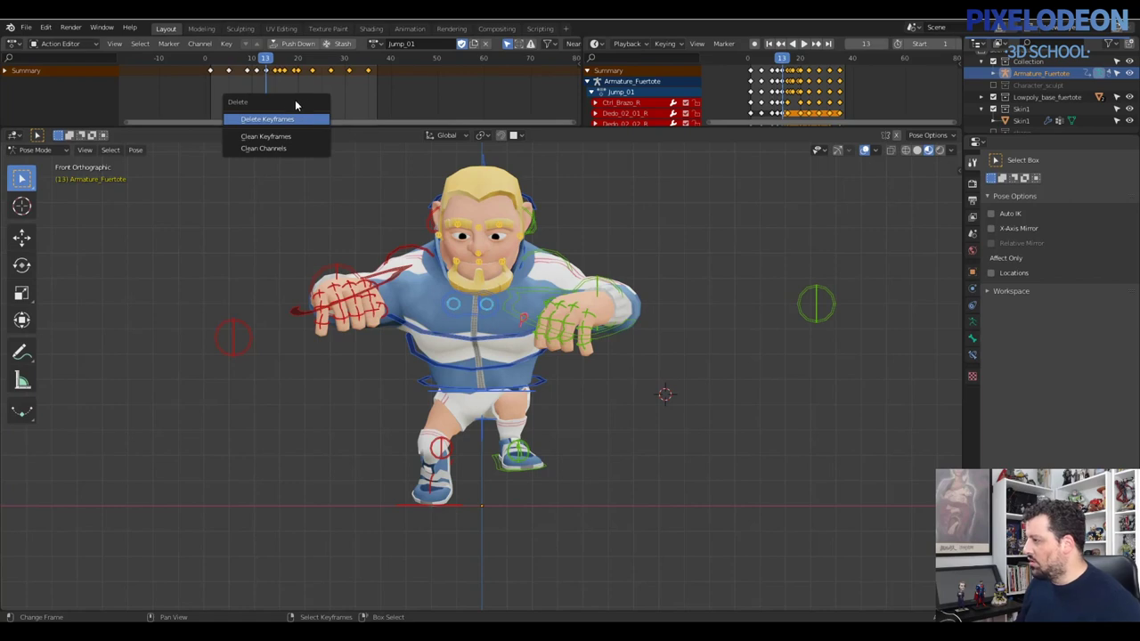
click(283, 120)
key(space)
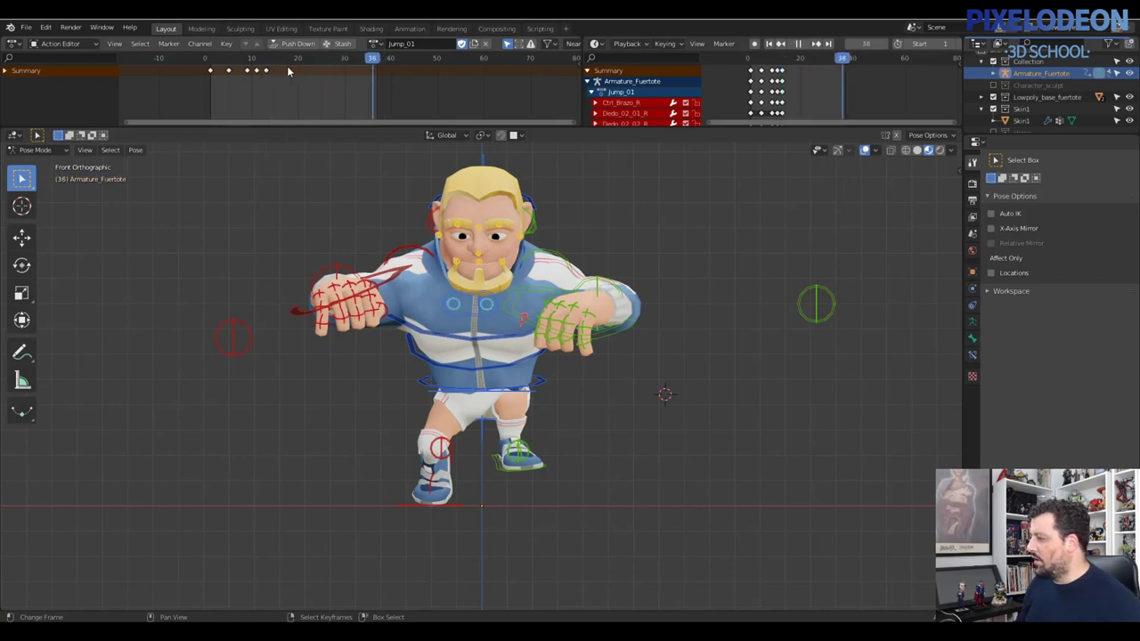
key(Escape)
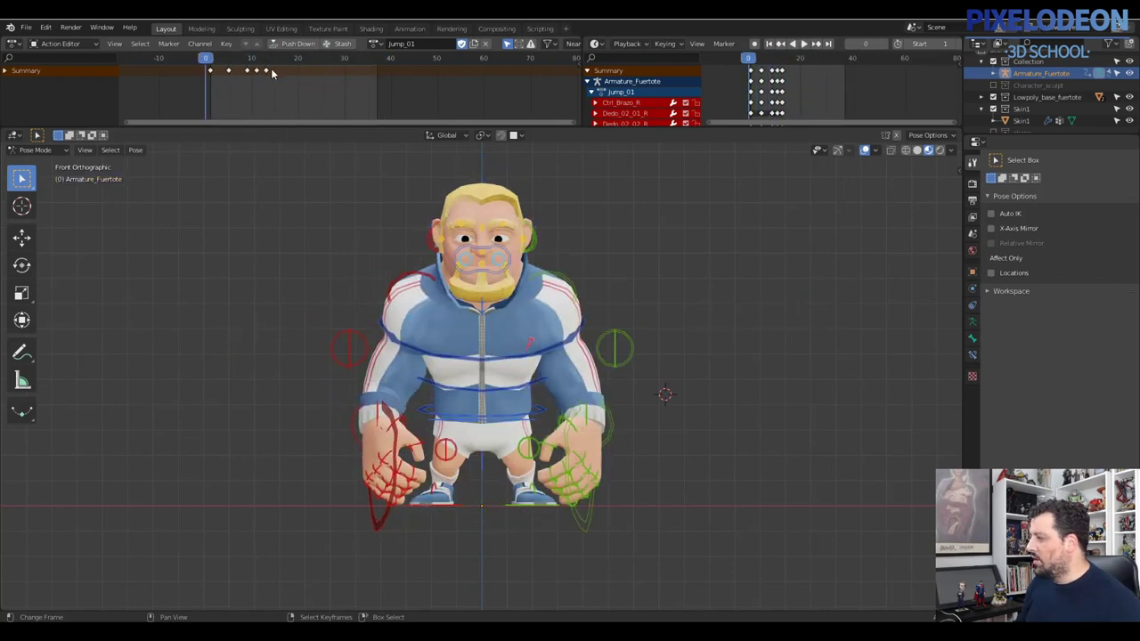
Return to frame 1 and rename the action Jump_start
click(208, 71)
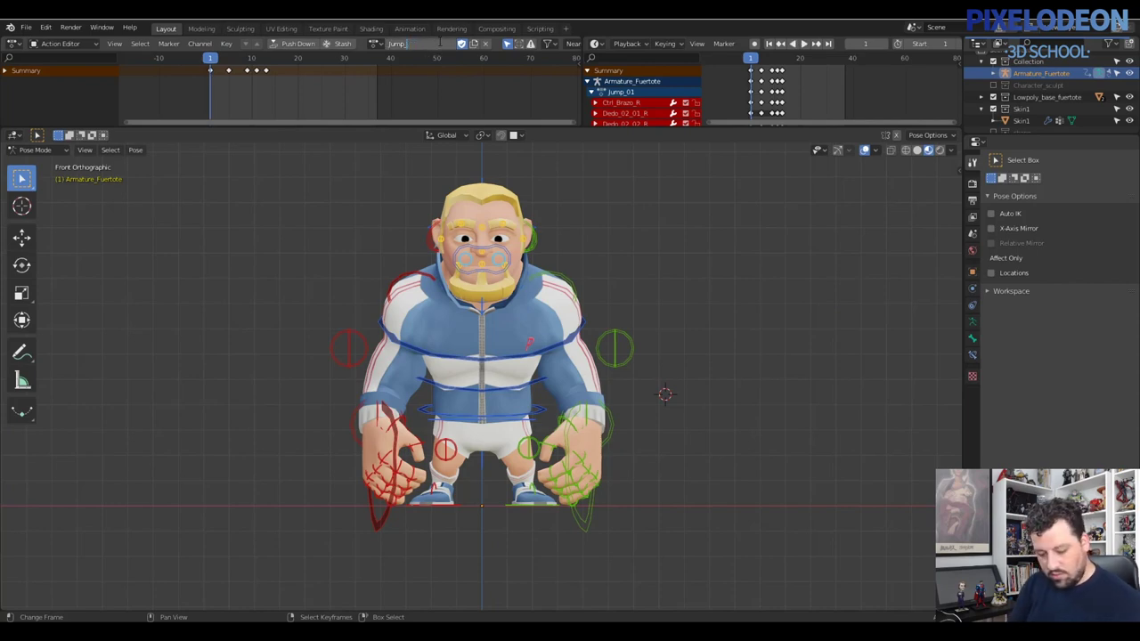
text(start)
key(Return)
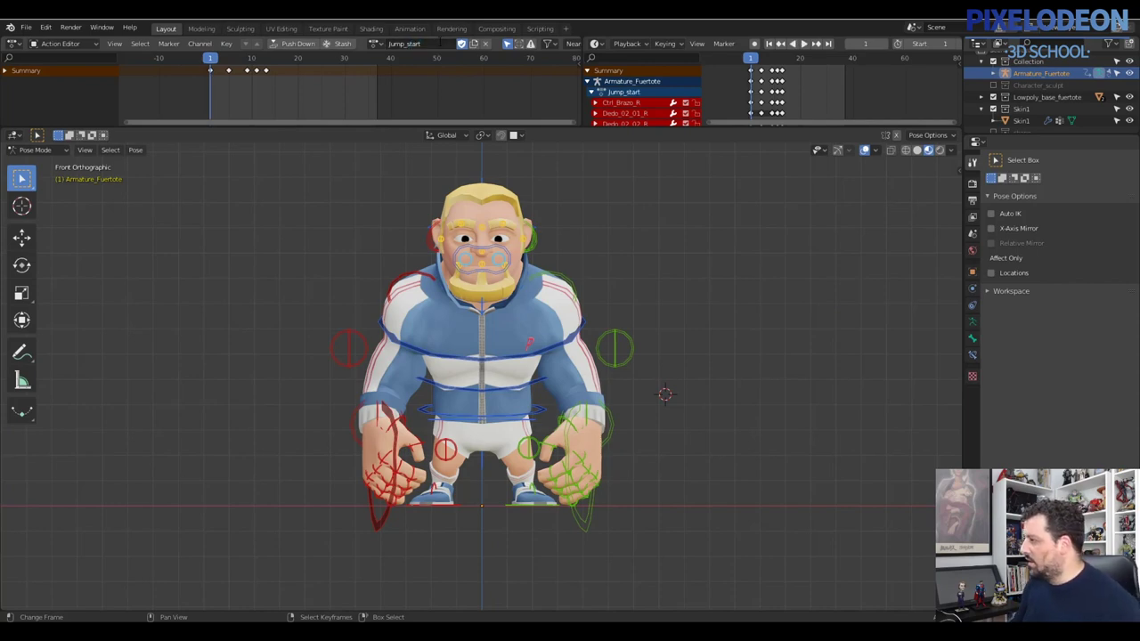
click(26, 28)
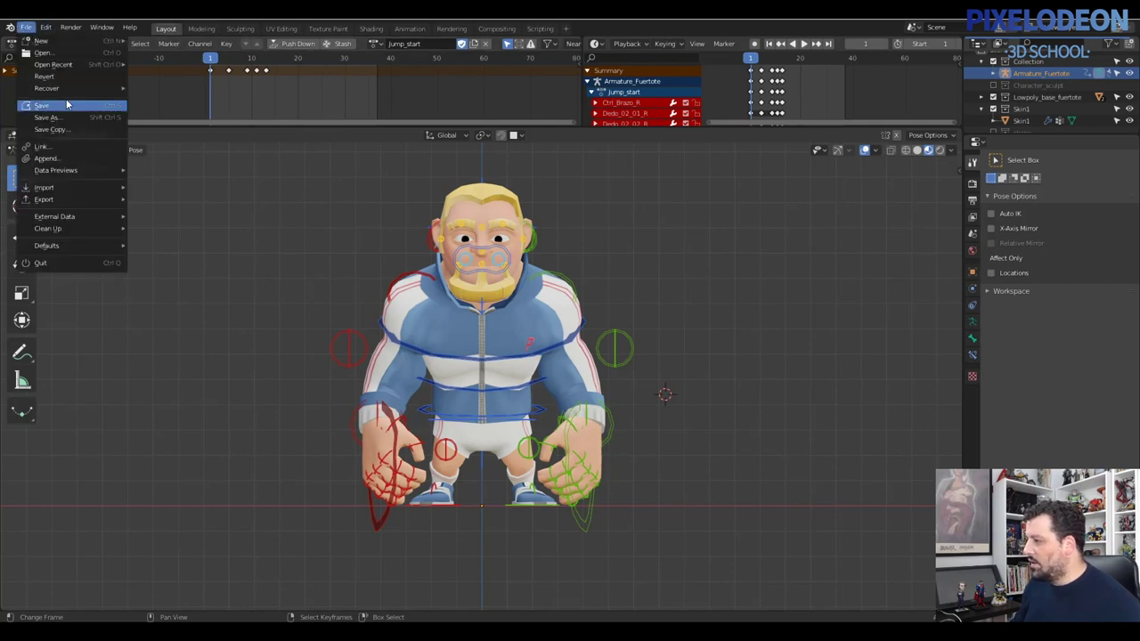
Save the file as Fuertote_unreal_jump_start.blend
click(54, 116)
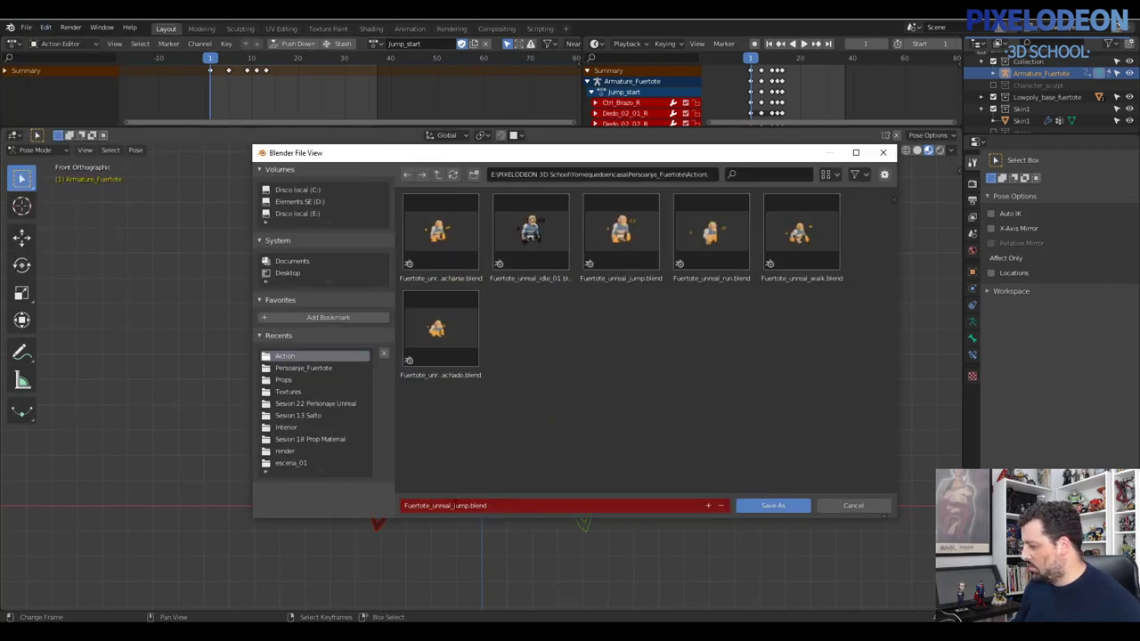
click(454, 505)
key(Right)
key(Left)
key(Left)
key(Left)
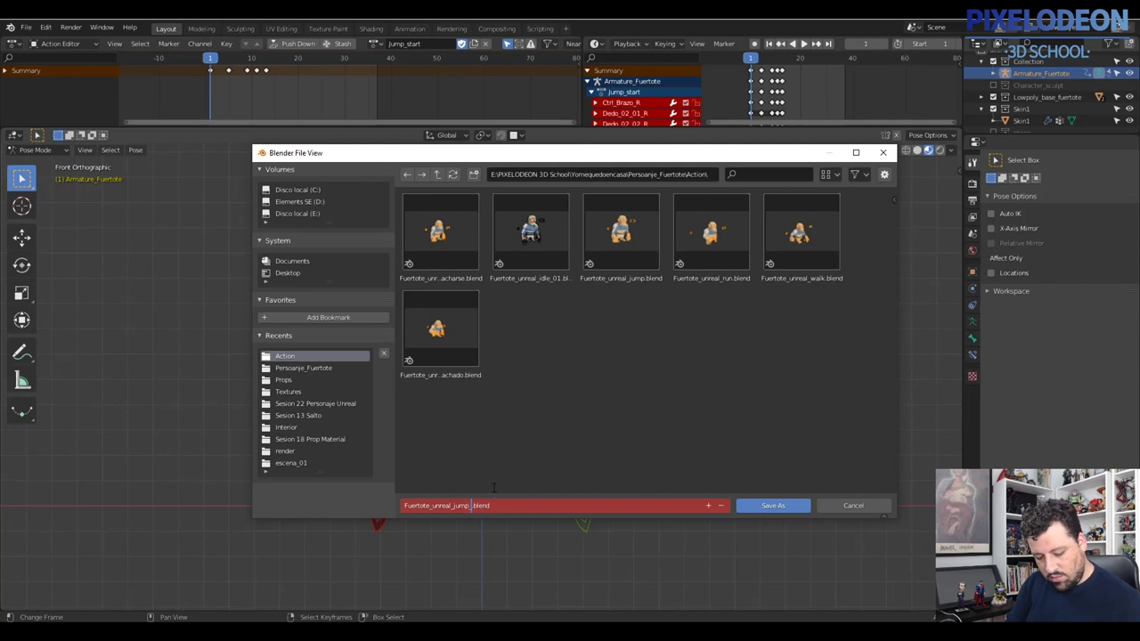
text(start)
key(Return)
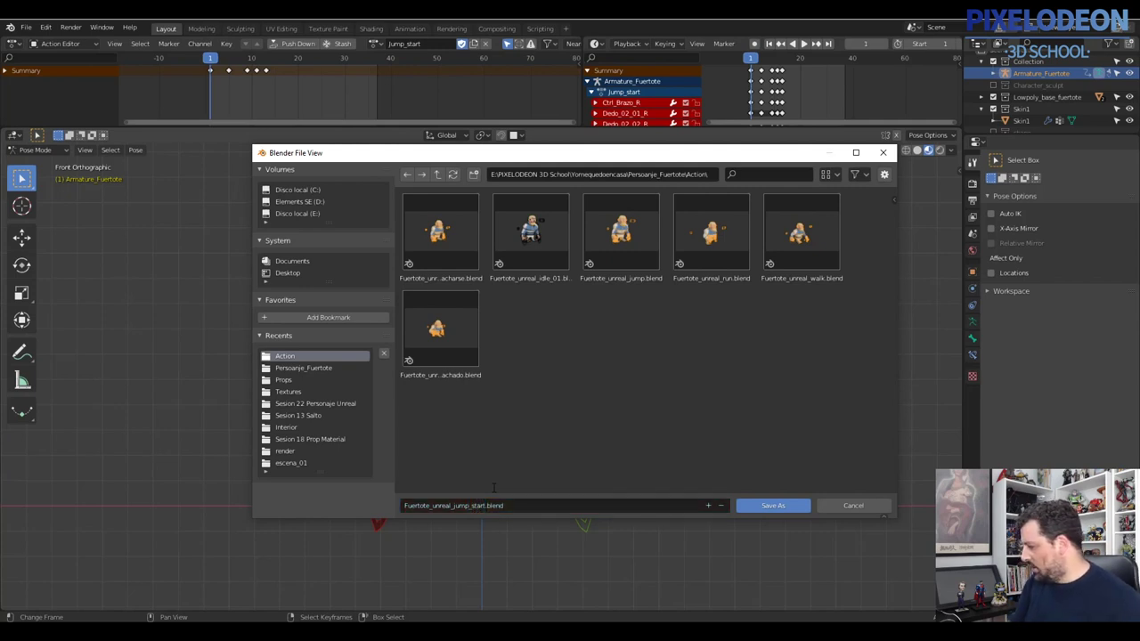
click(756, 505)
Switch the rig to Object Mode and start an FBX export limited to selected objects
key(ctrl+Tab)
click(478, 316)
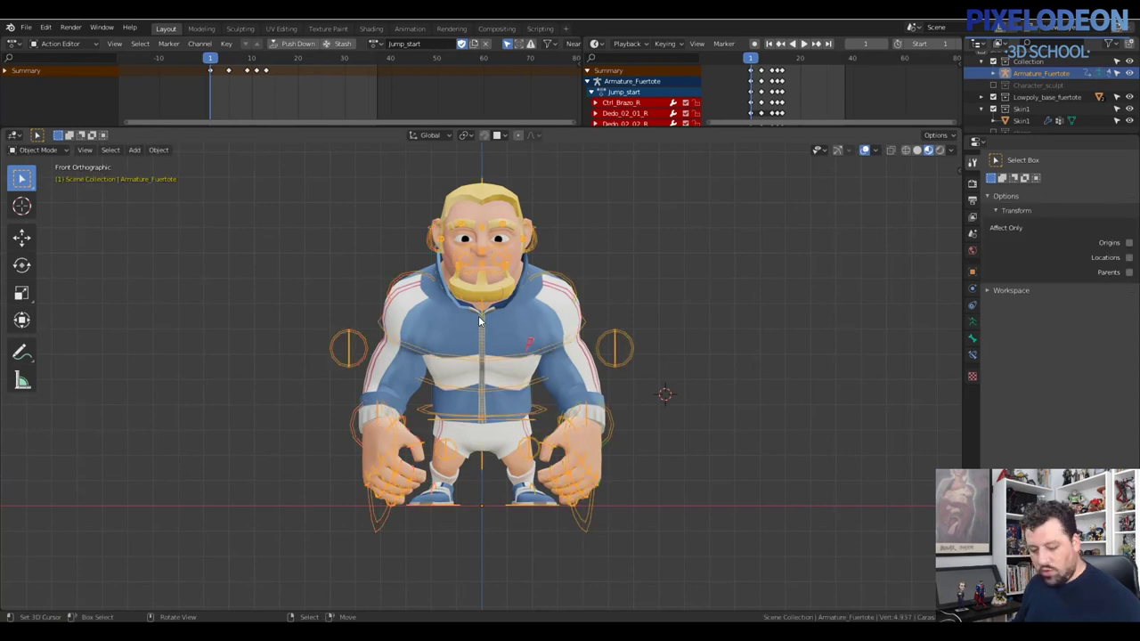
key(ctrl+s)
click(505, 385)
mouse_move(561, 402)
click(677, 473)
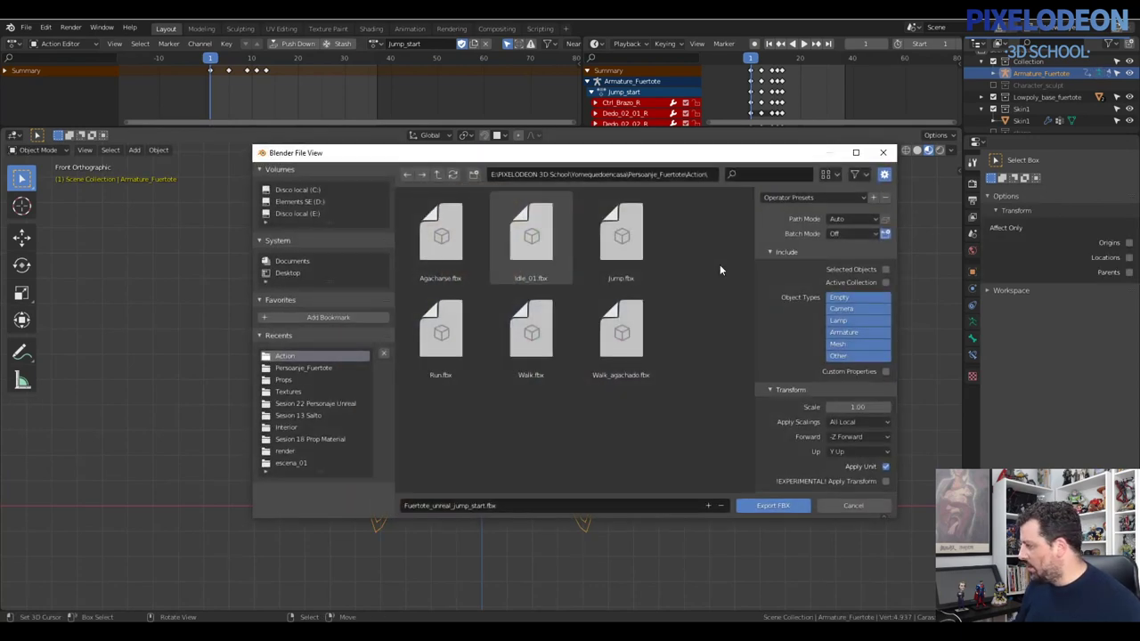
scroll(846, 401, down, 2)
scroll(890, 312, up, 2)
click(886, 269)
Disable Add Leaf Bones and Force Start/End Keying in the armature export options
scroll(850, 429, down, 2)
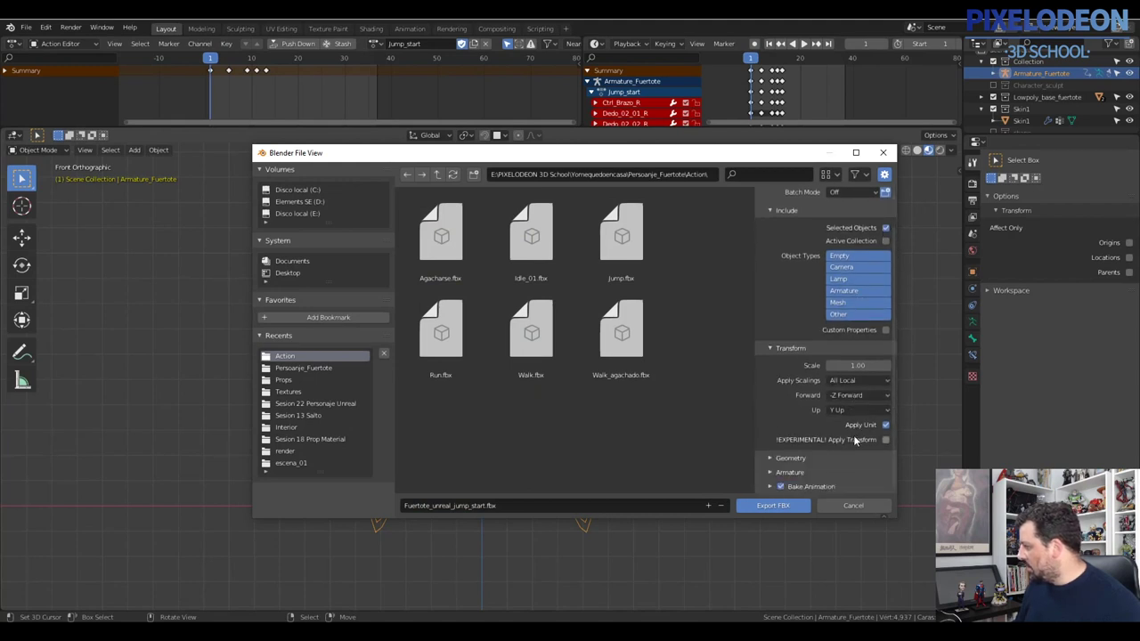
click(787, 472)
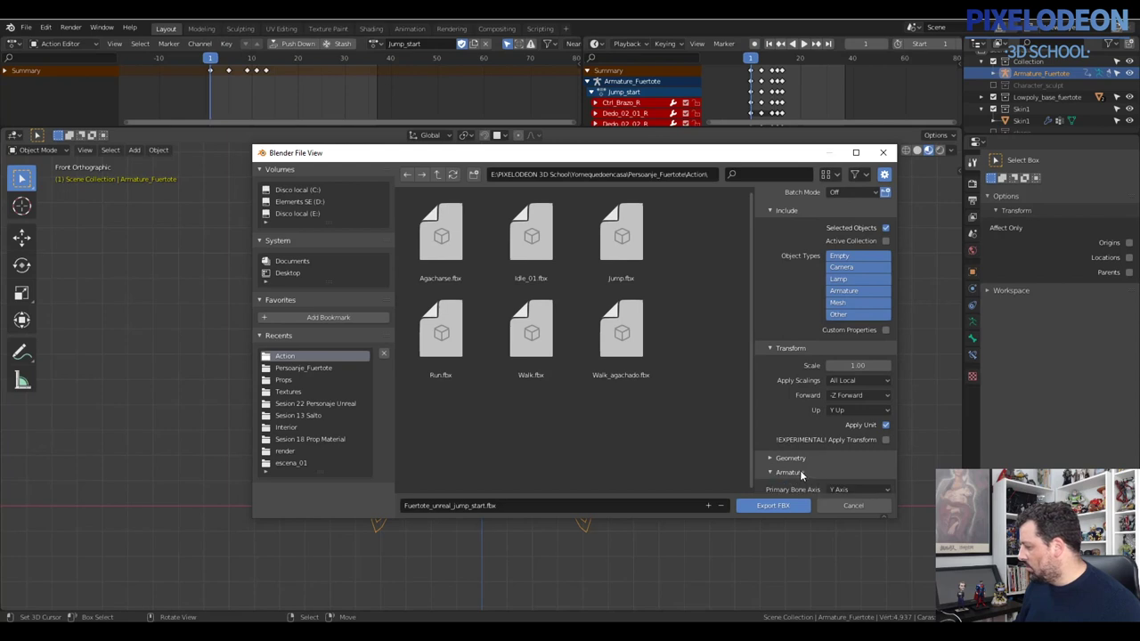
scroll(793, 476, down, 4)
click(886, 469)
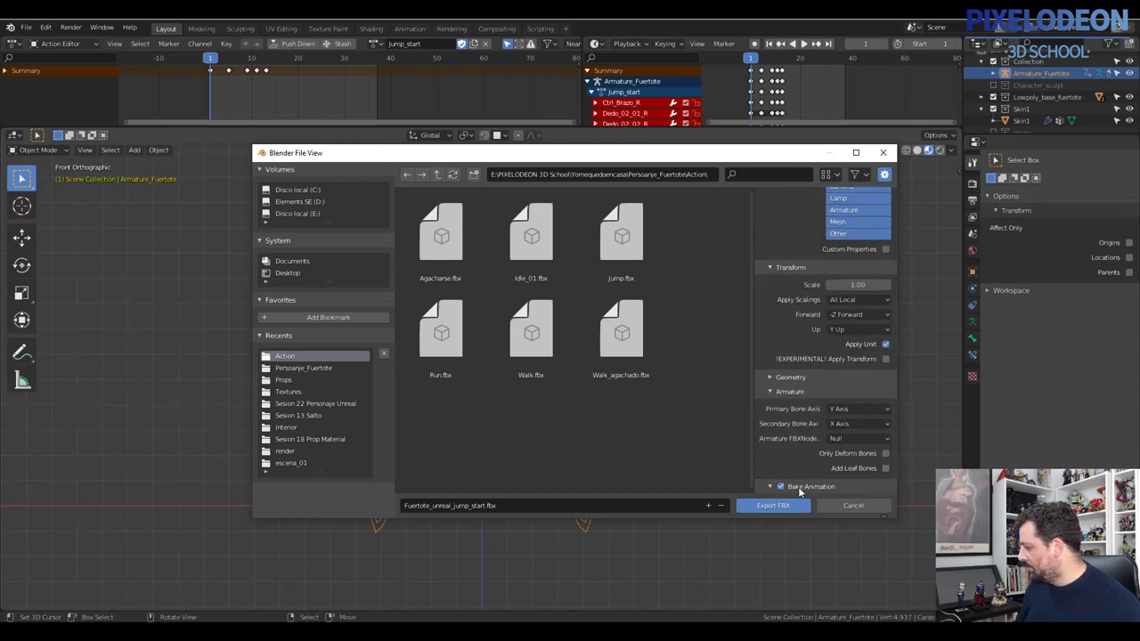
scroll(800, 492, down, 5)
click(886, 453)
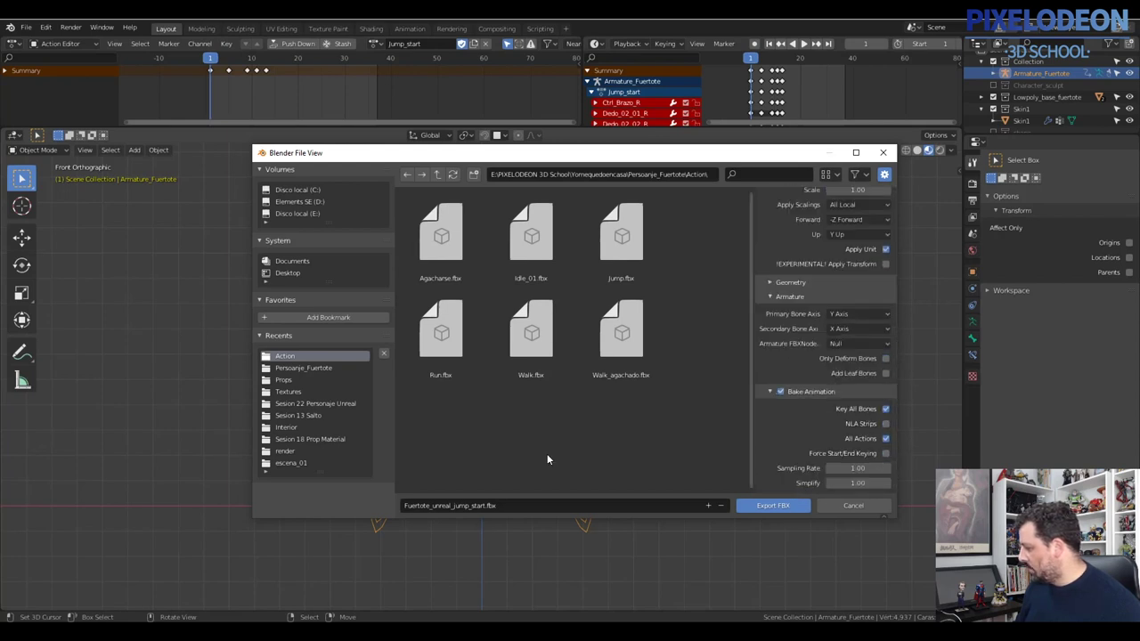
Name the export jump_start.fbx and export it
click(457, 506)
drag(454, 505, 285, 505)
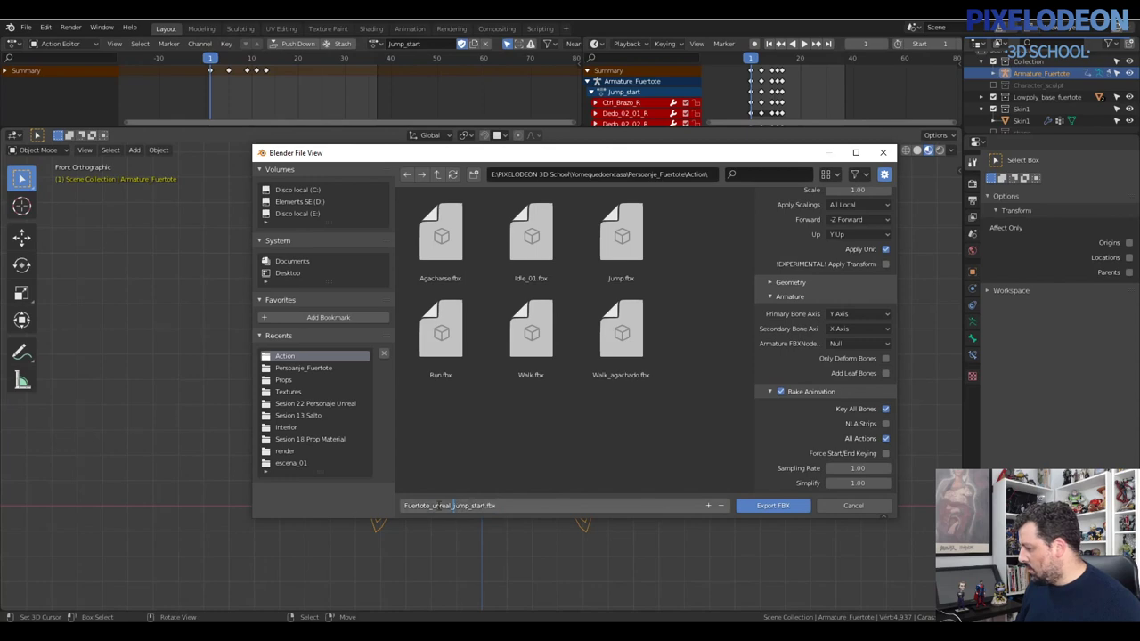
key(BackSpace)
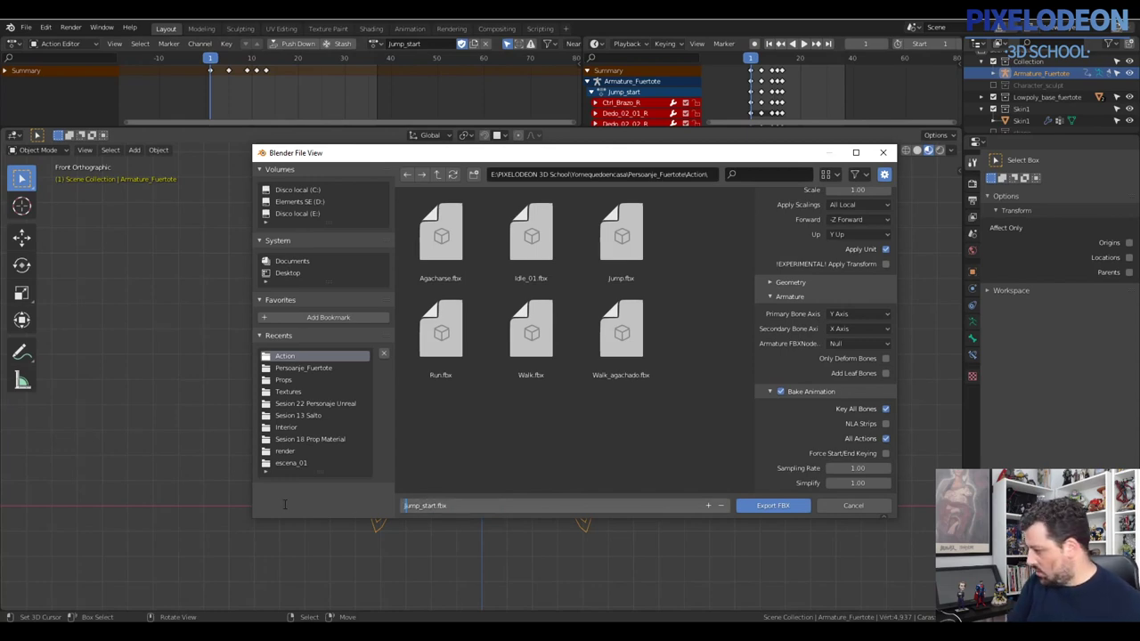
click(427, 489)
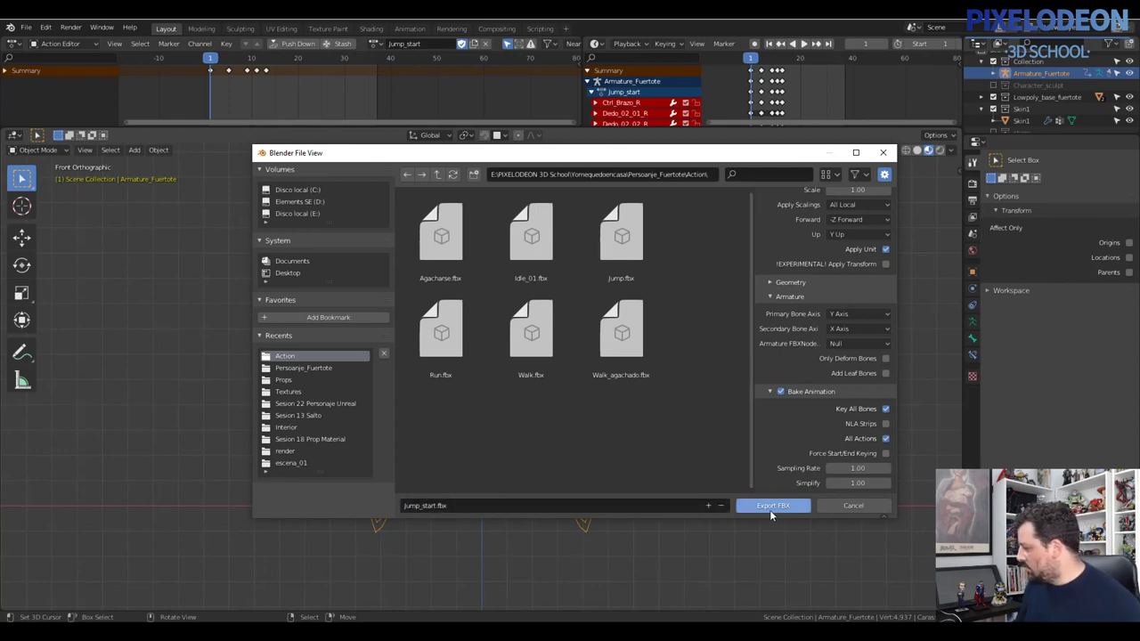
click(774, 506)
click(27, 28)
mouse_move(61, 68)
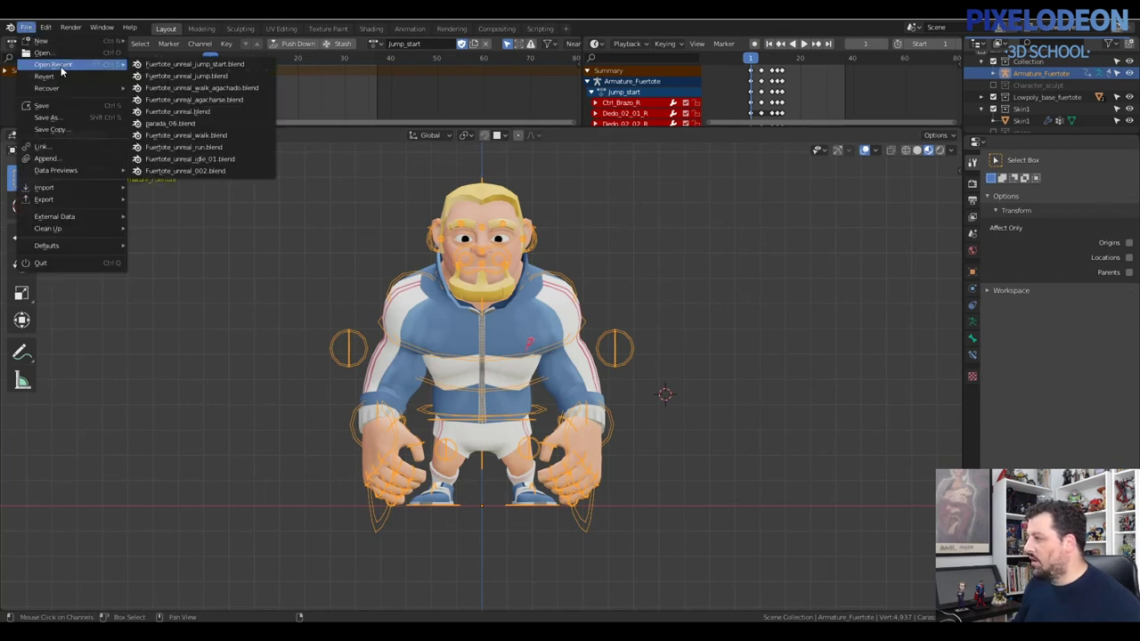
Reopen the original Fuertote_unreal_jump file without saving, play it, and snap to front view
click(175, 77)
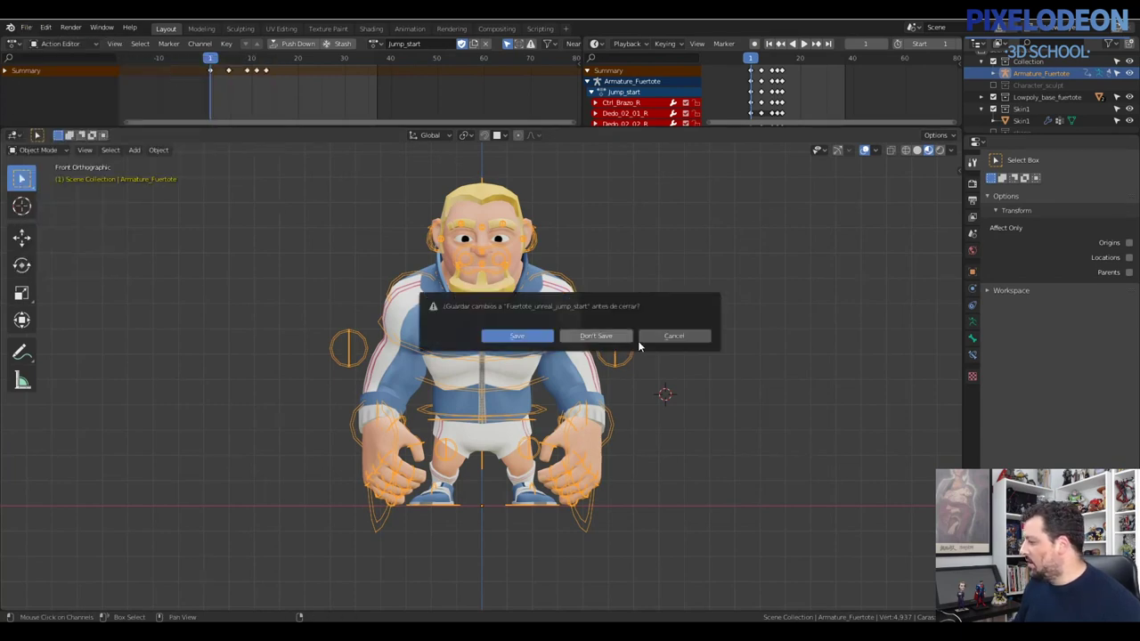
click(611, 337)
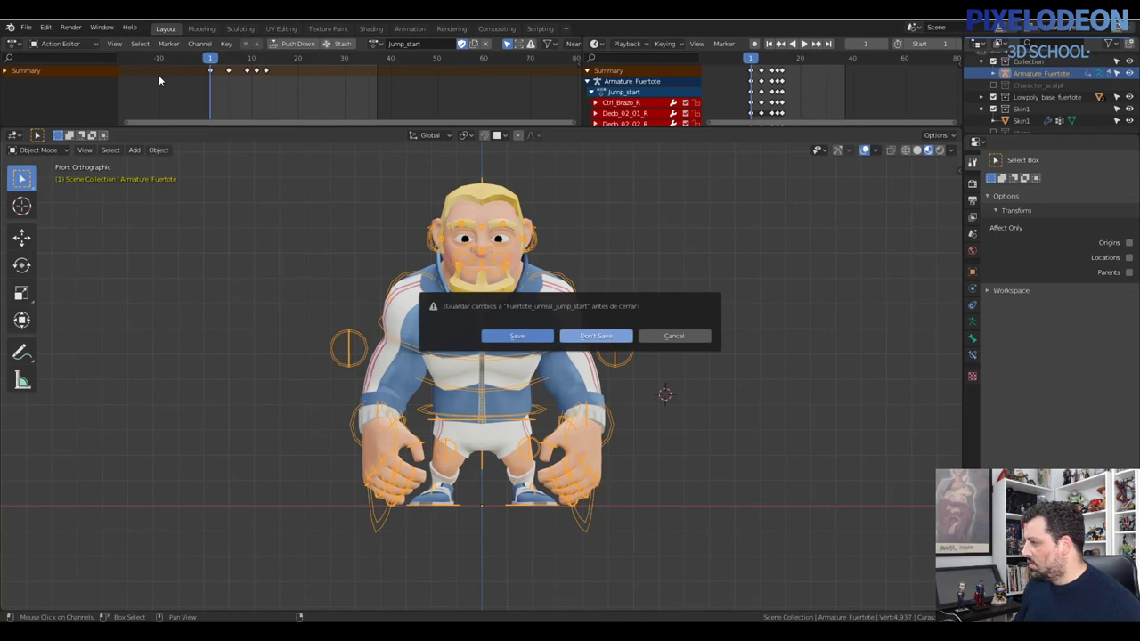
key(space)
key(space)
alt+middle_drag(484, 317, 546, 355)
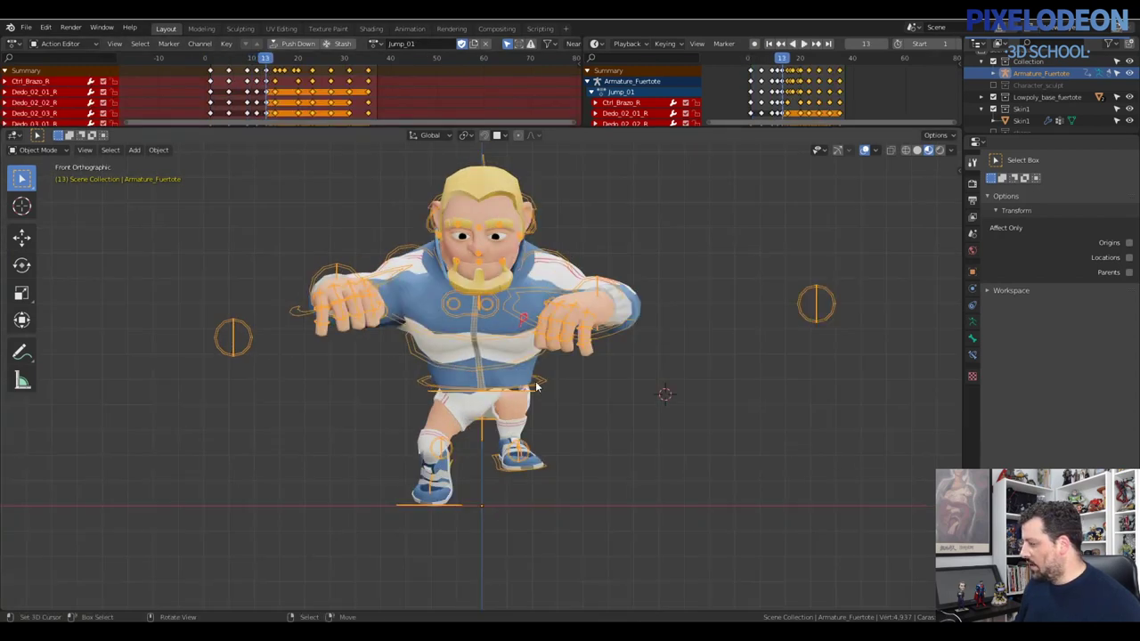
Put the armature in Pose Mode, review the jump playback and stop at frame 13
click(527, 205)
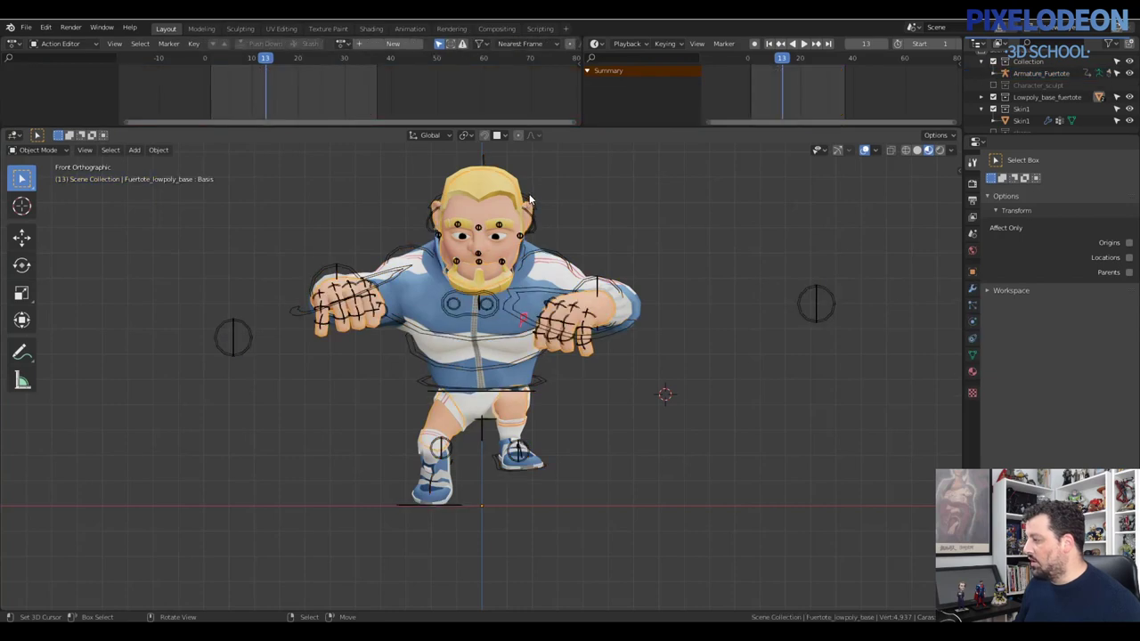
click(530, 197)
key(ctrl+Tab)
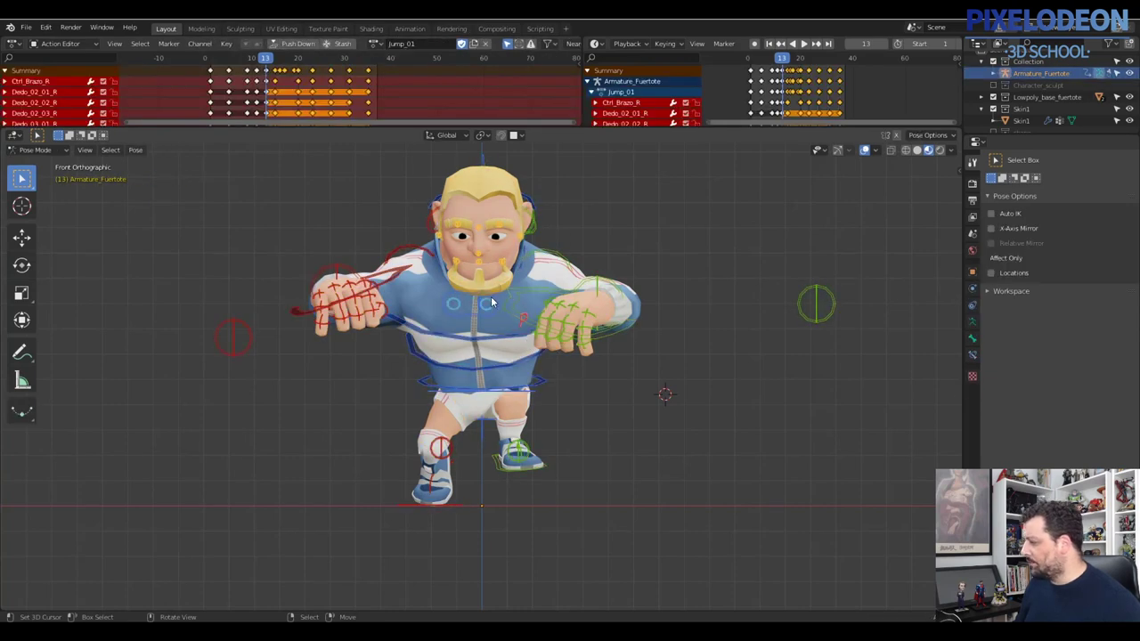
click(268, 71)
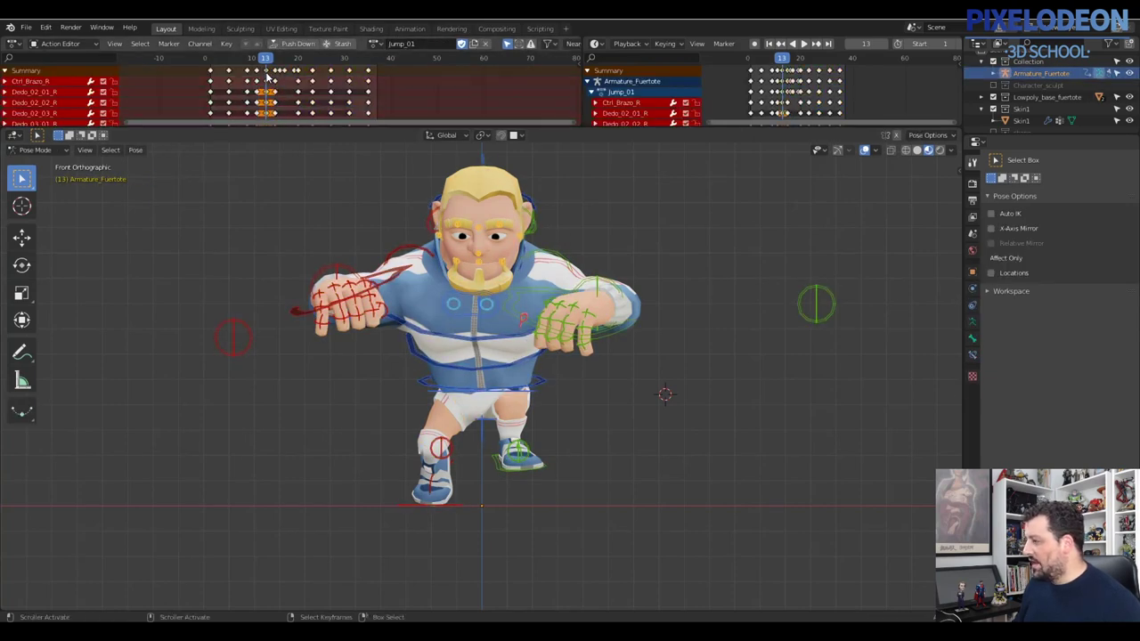
click(5, 70)
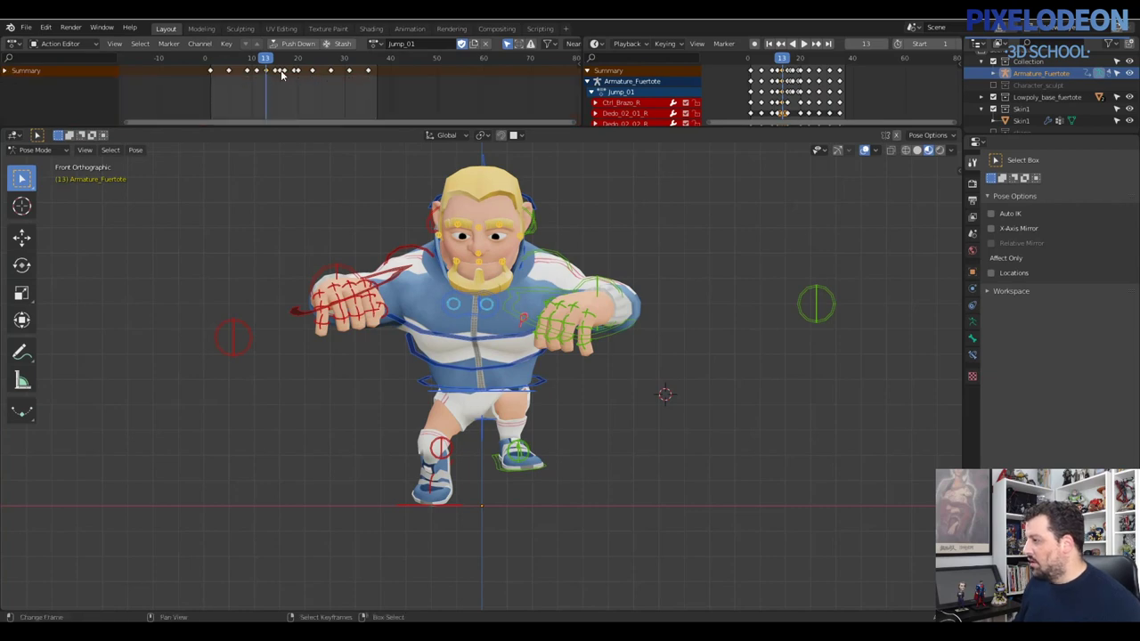
key(space)
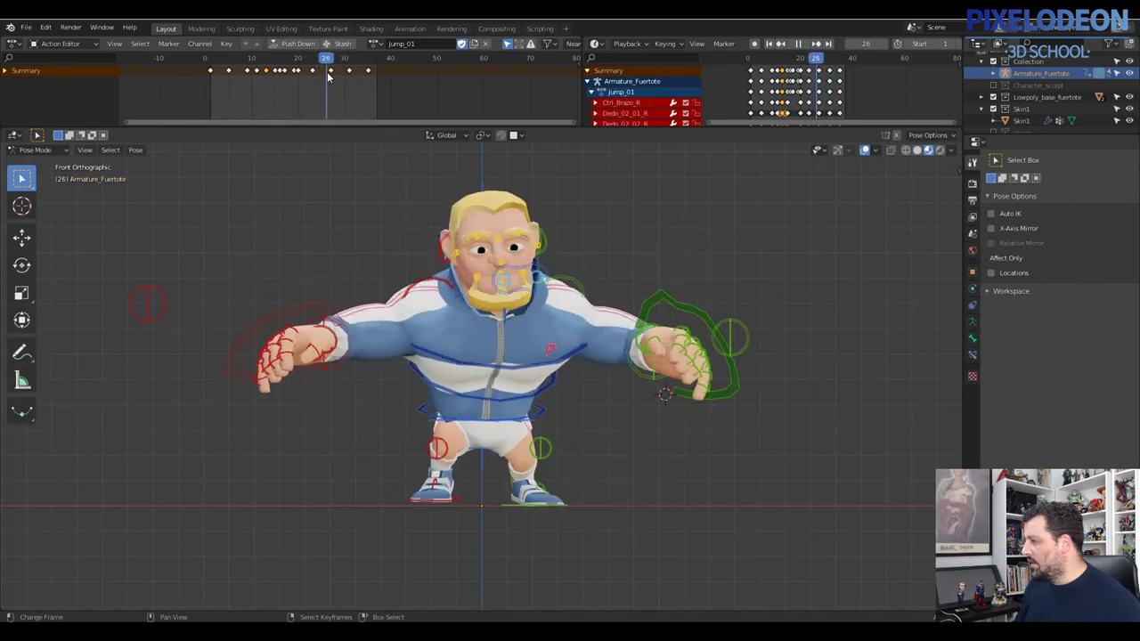
drag(327, 76, 313, 75)
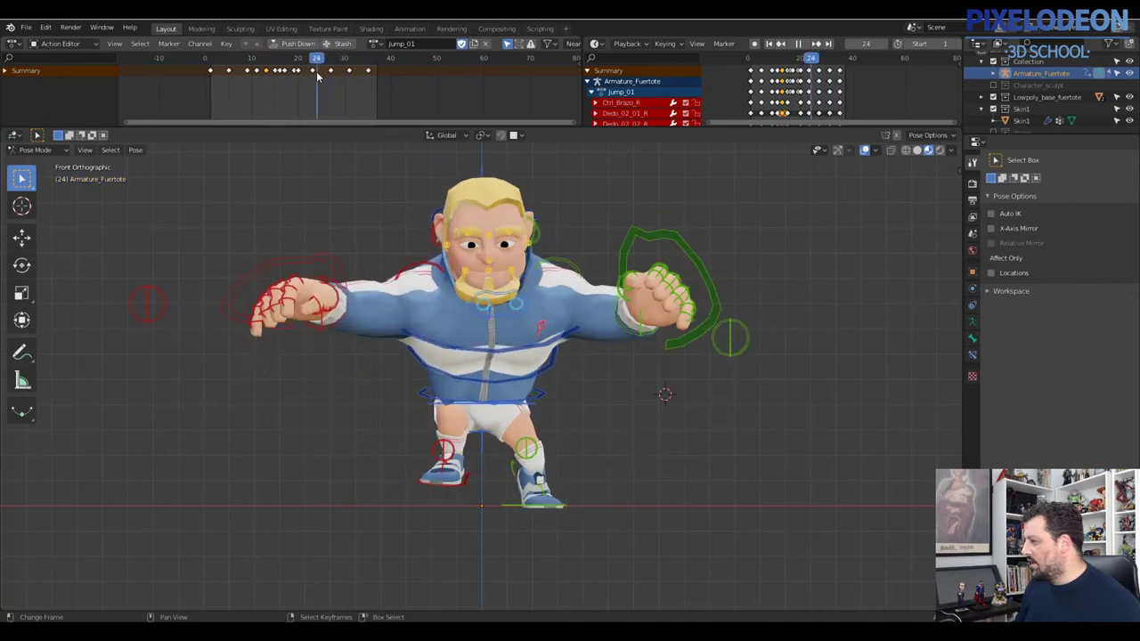
click(266, 73)
key(space)
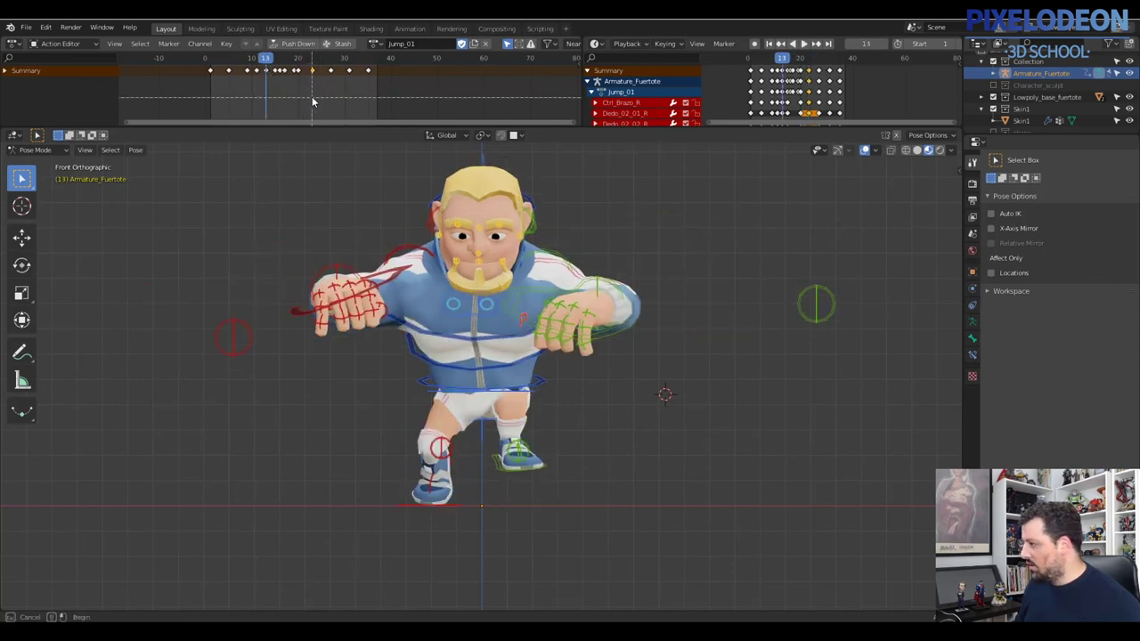
Delete the keyframes from frame 14 to 22 and preview the result
drag(314, 98, 265, 66)
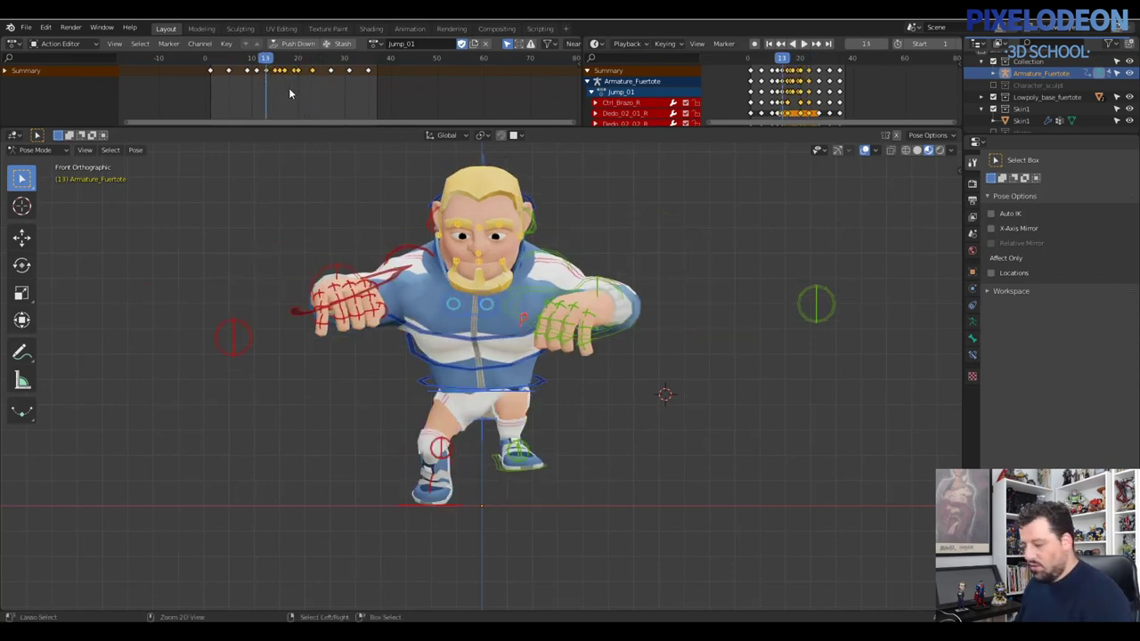
key(x)
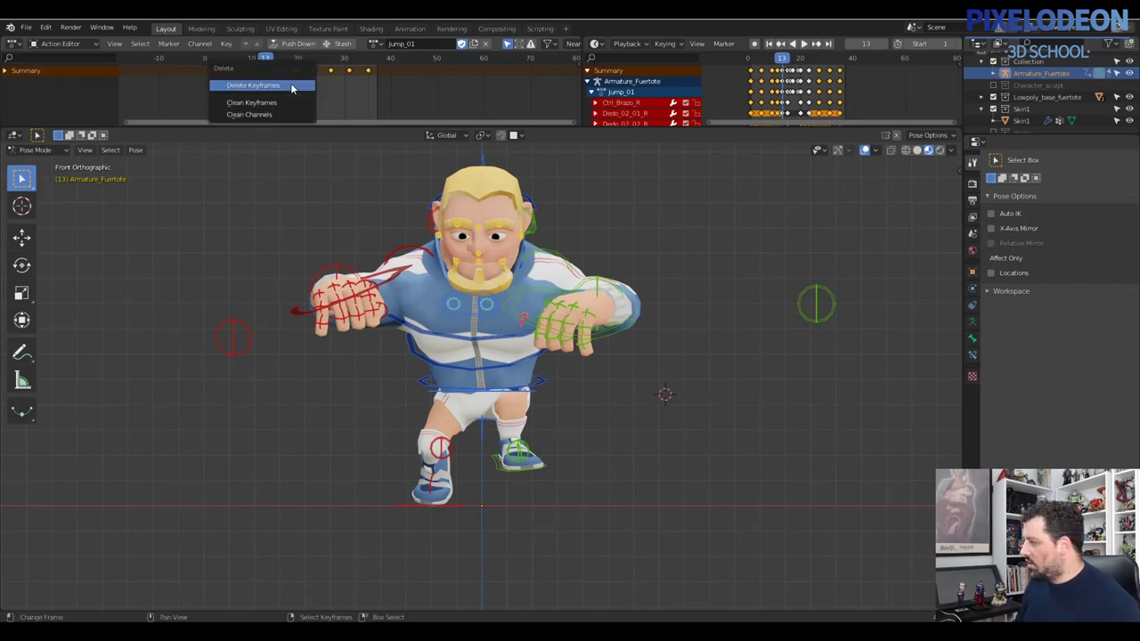
click(295, 83)
key(space)
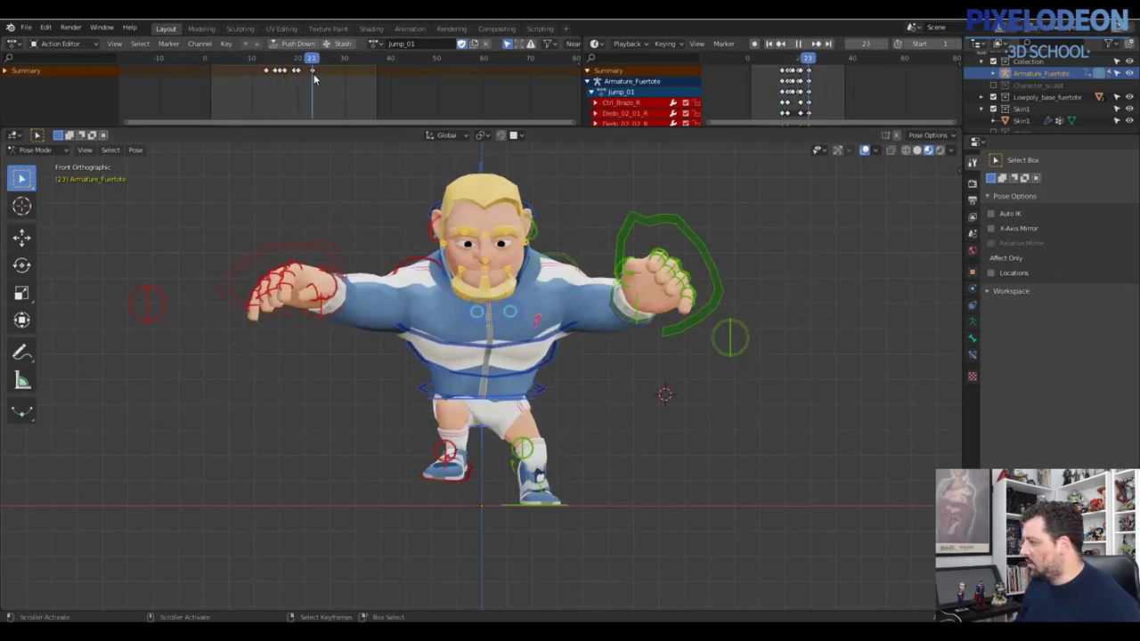
key(Escape)
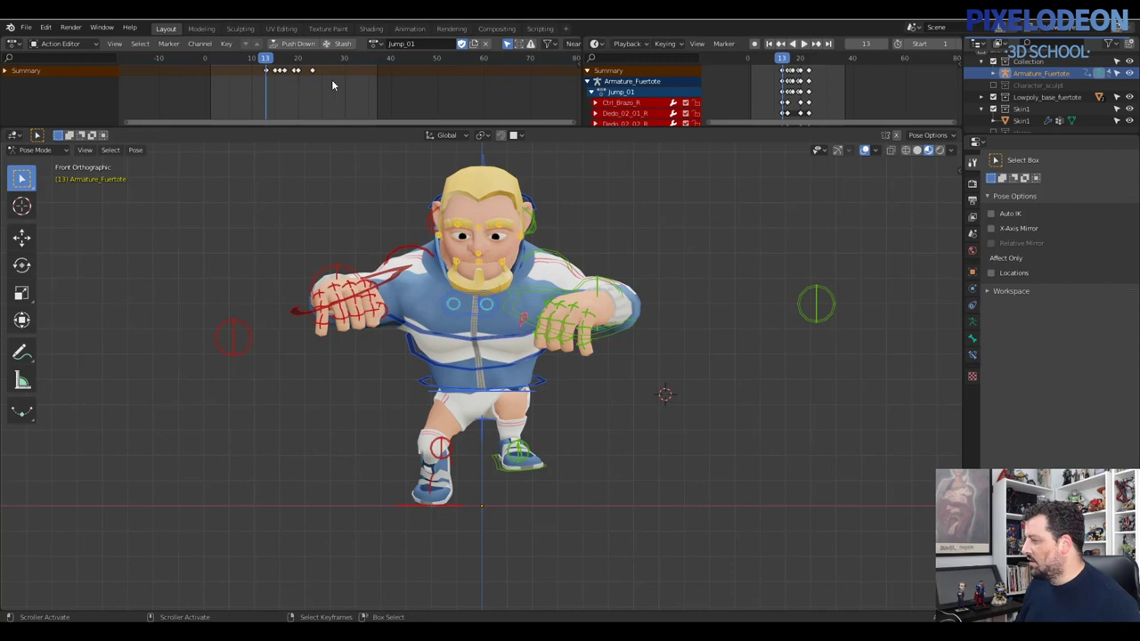
Shift the remaining keys 12 frames earlier to start at frame 1 and rename the action Jump_loop
key(space)
key(g)
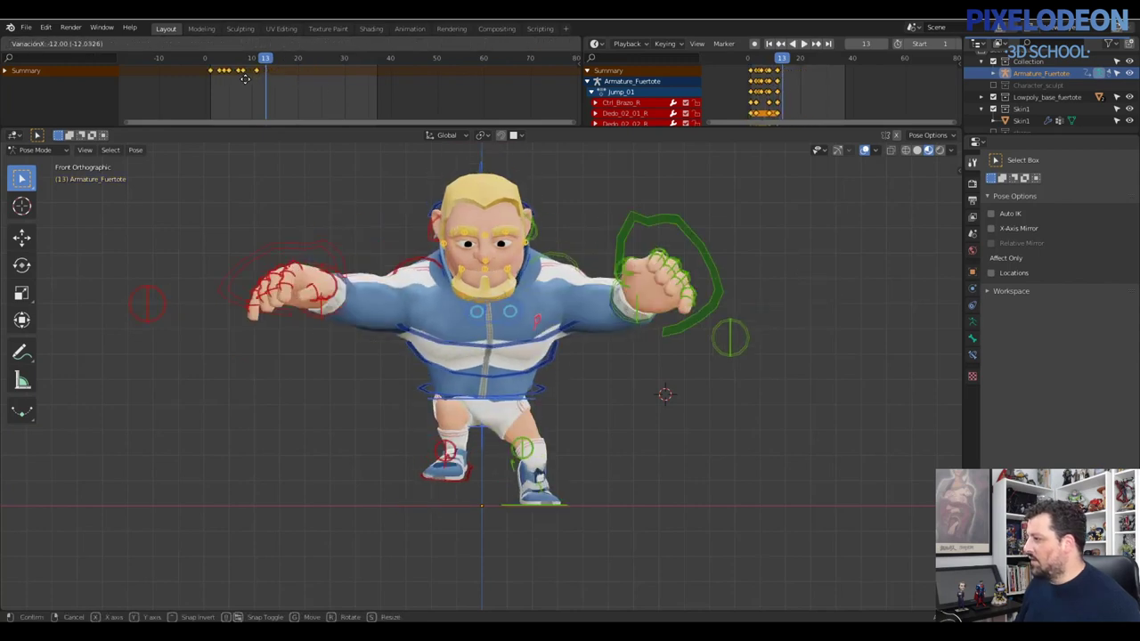
click(211, 74)
key(Escape)
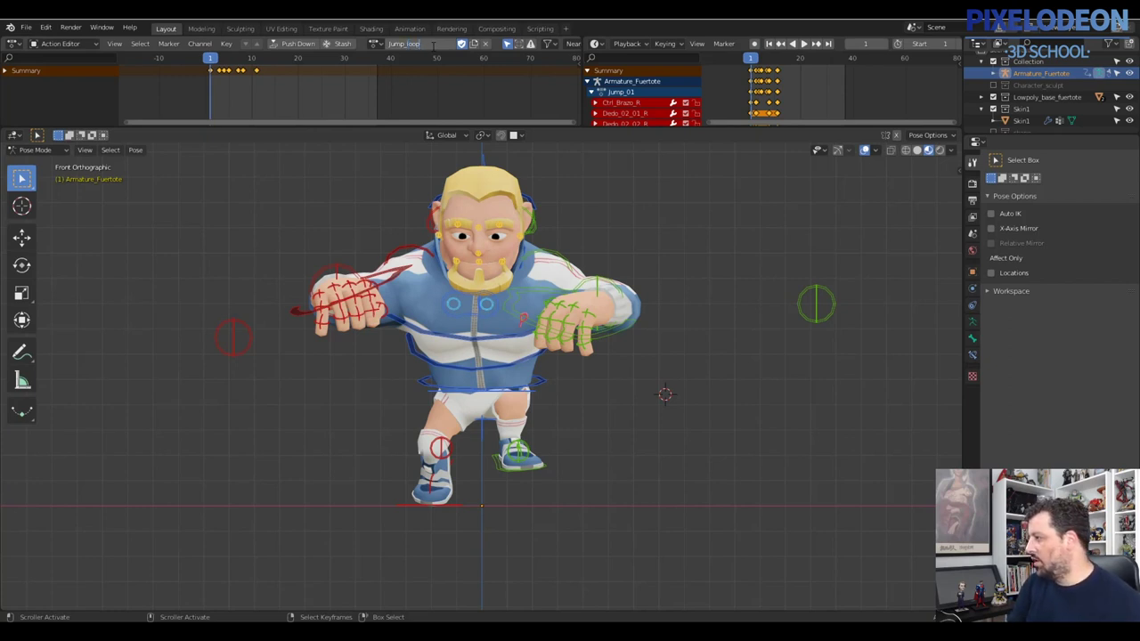
key(Return)
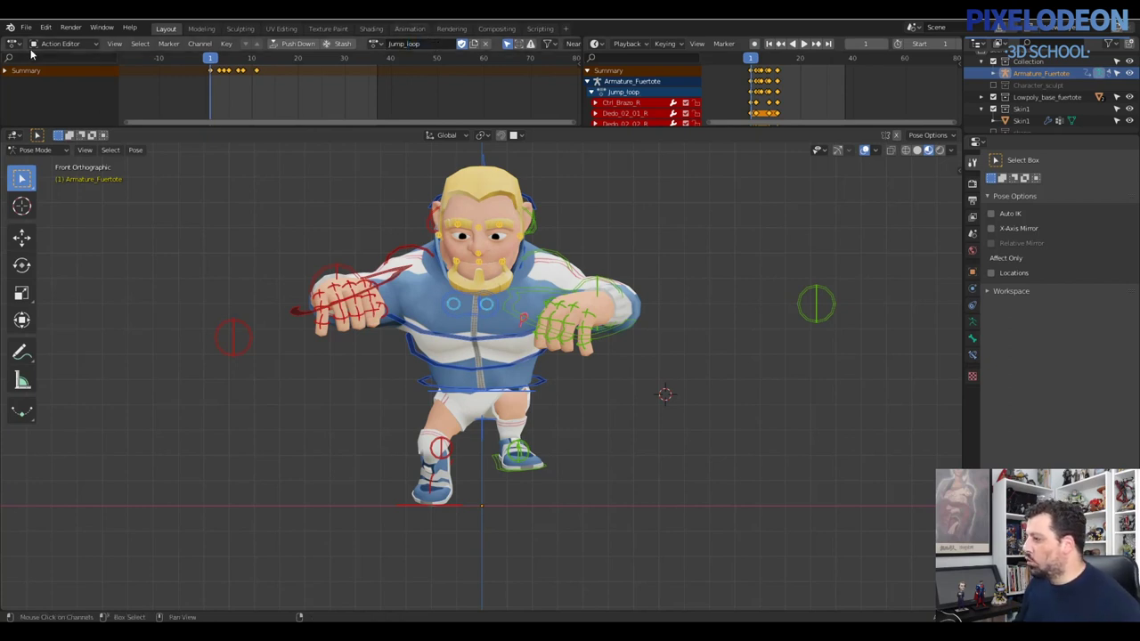
click(30, 28)
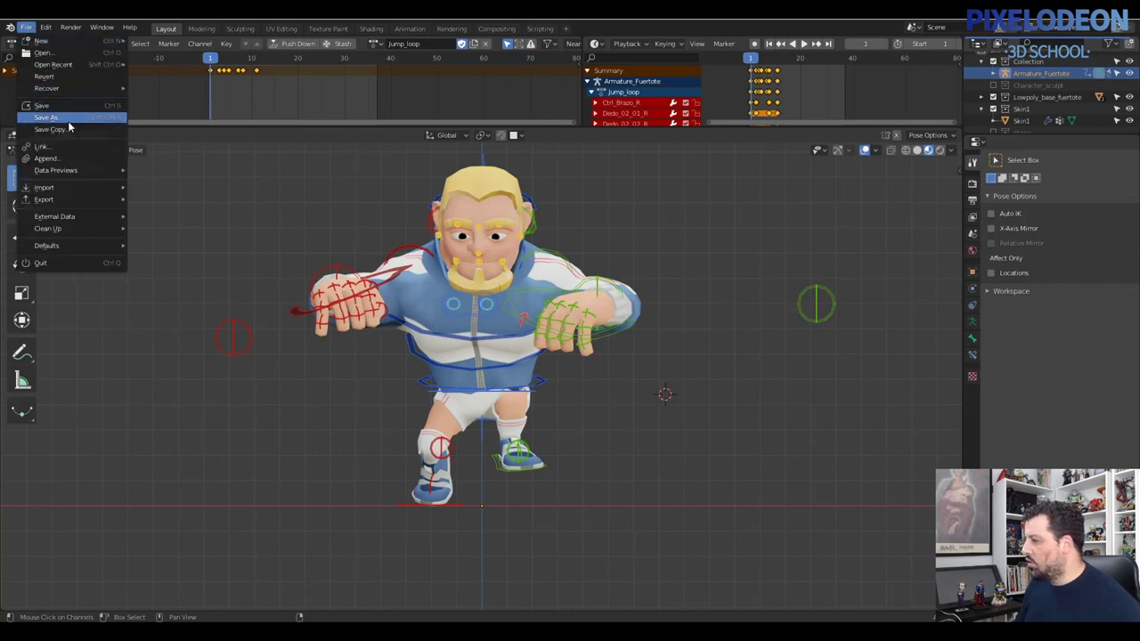
Save As with the file name changed to Fuertote_unreal_jump_loop.blend in the Action folder
click(67, 121)
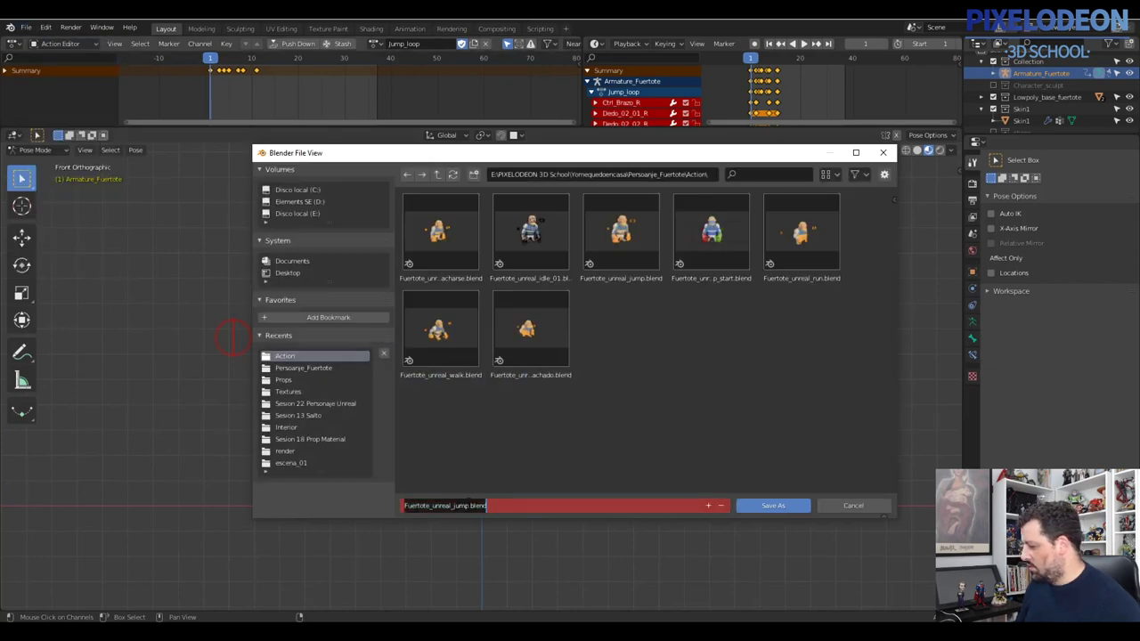
click(464, 505)
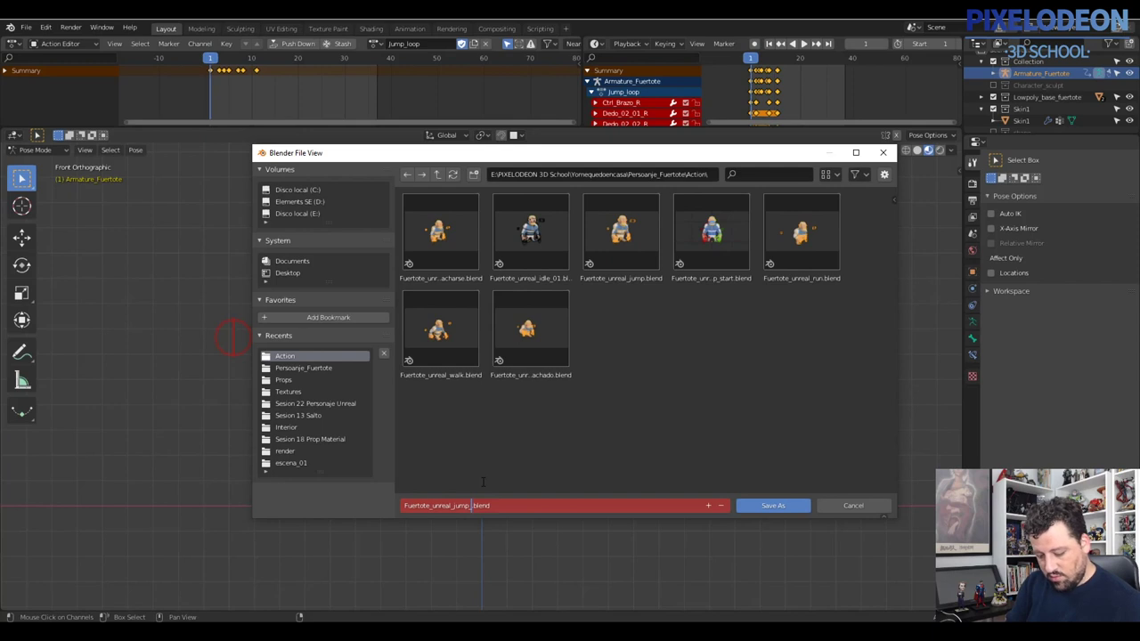
text(loop)
key(Return)
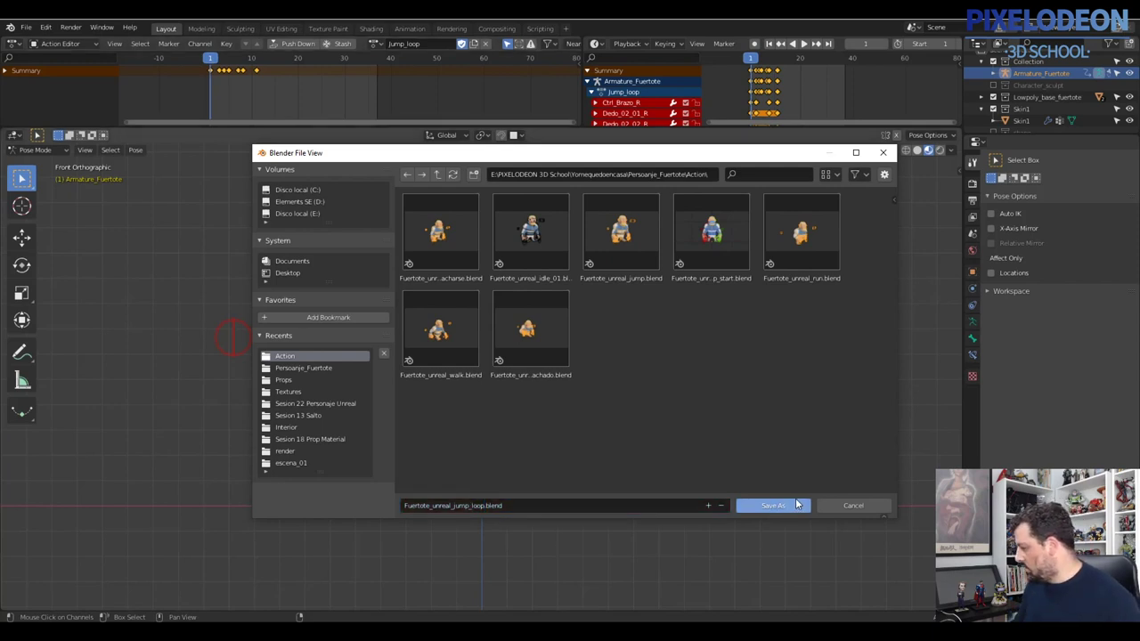
click(766, 505)
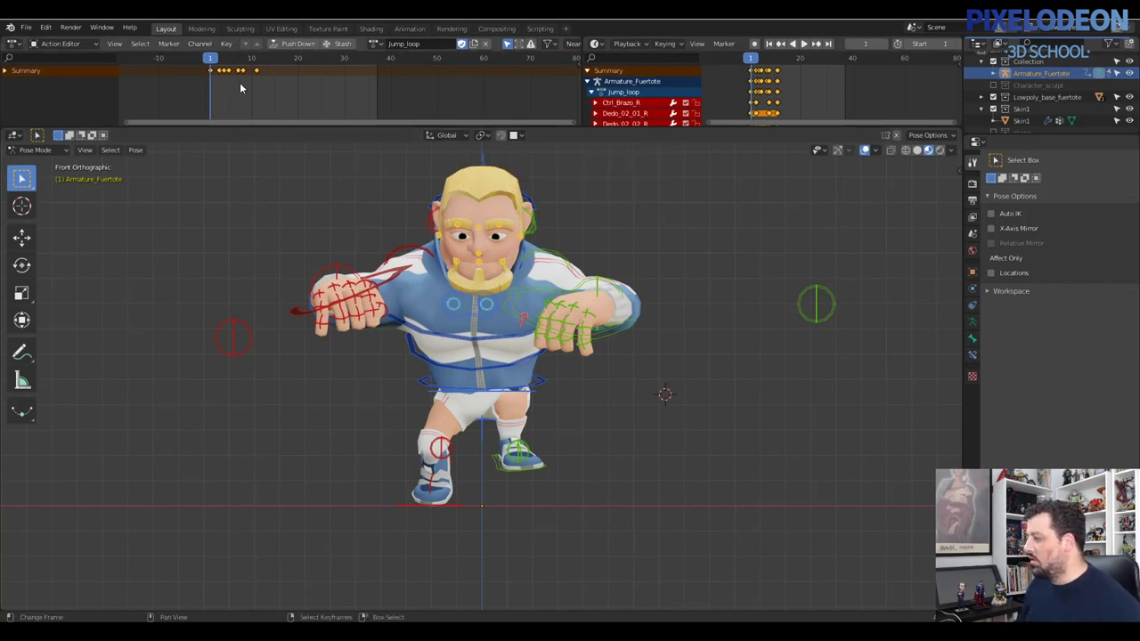
Return to Object Mode and set up an FBX export named jump_loop.fbx
key(ctrl+Tab)
click(447, 327)
key(ctrl+s)
mouse_move(481, 389)
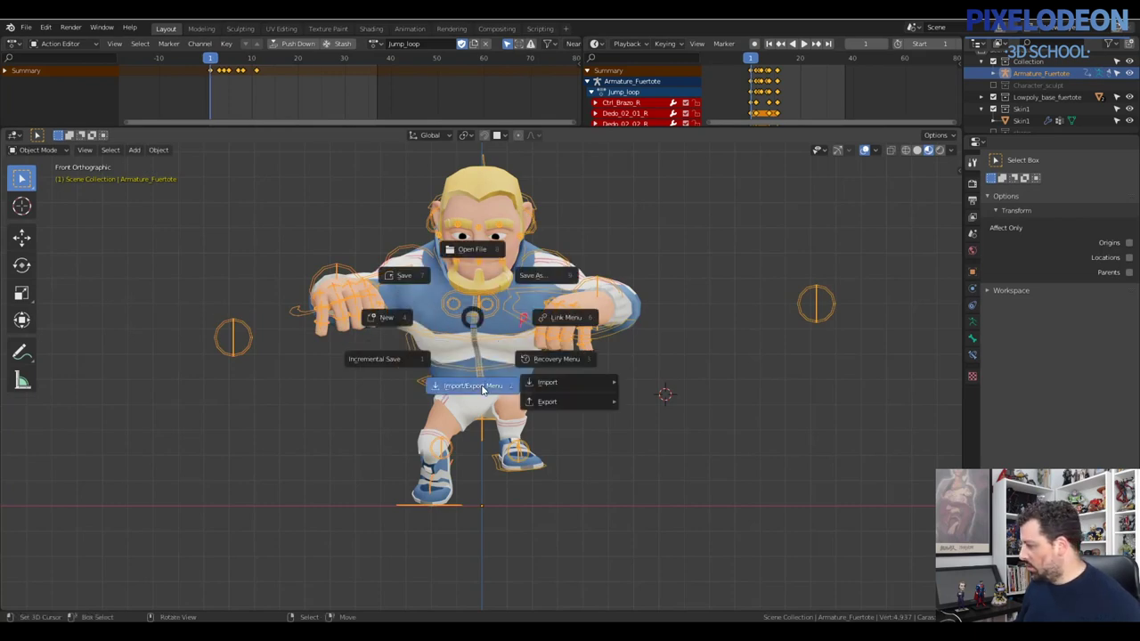
mouse_move(573, 405)
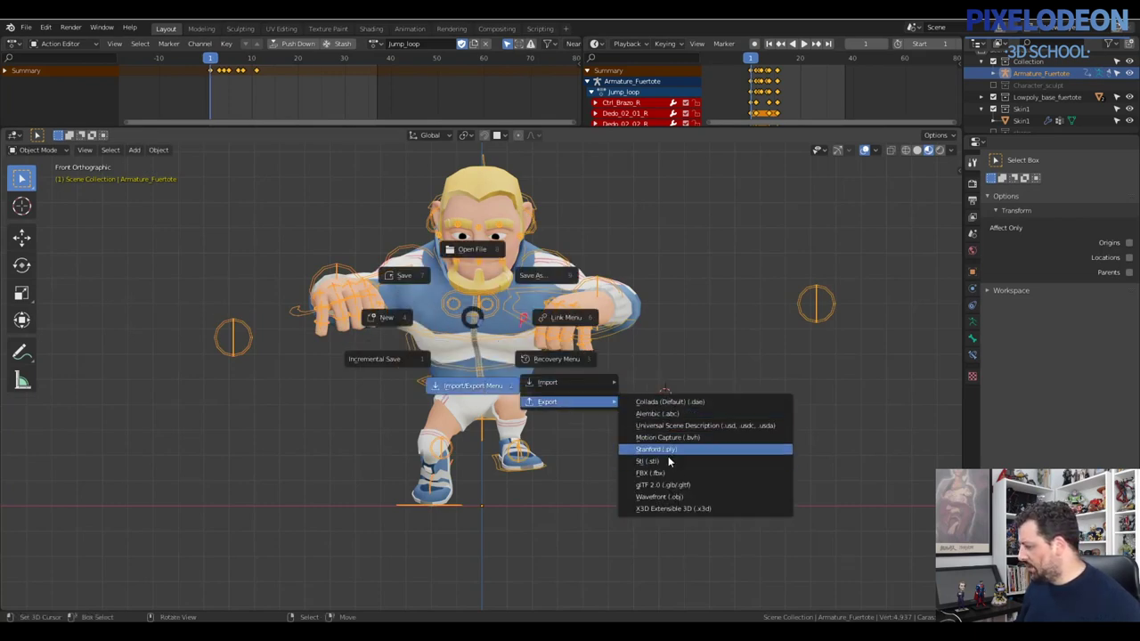
click(657, 470)
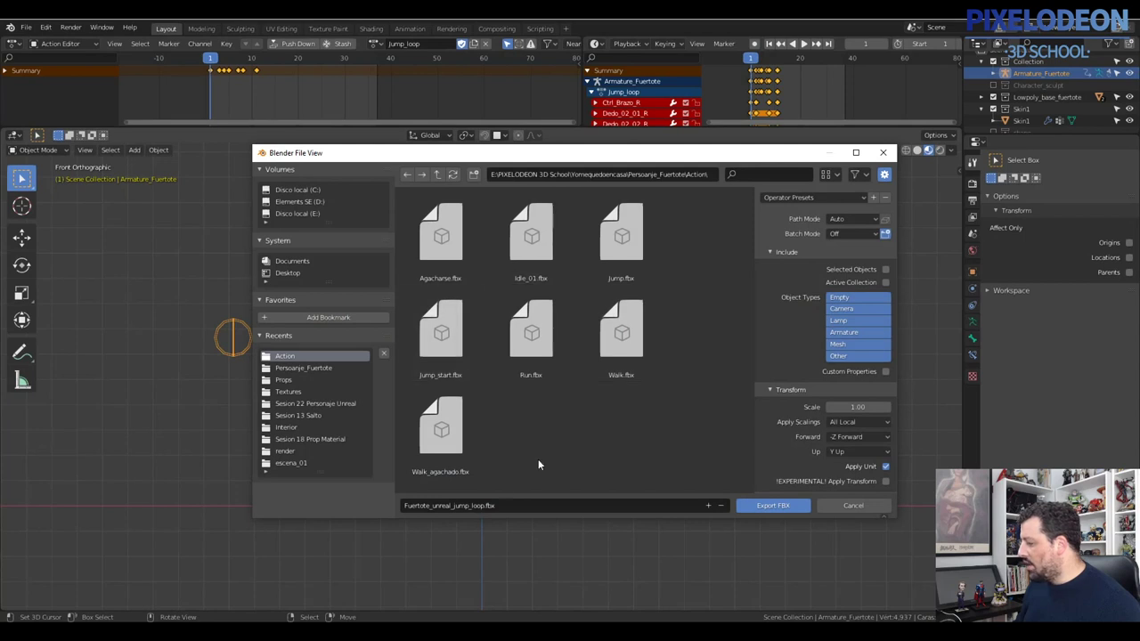
click(467, 508)
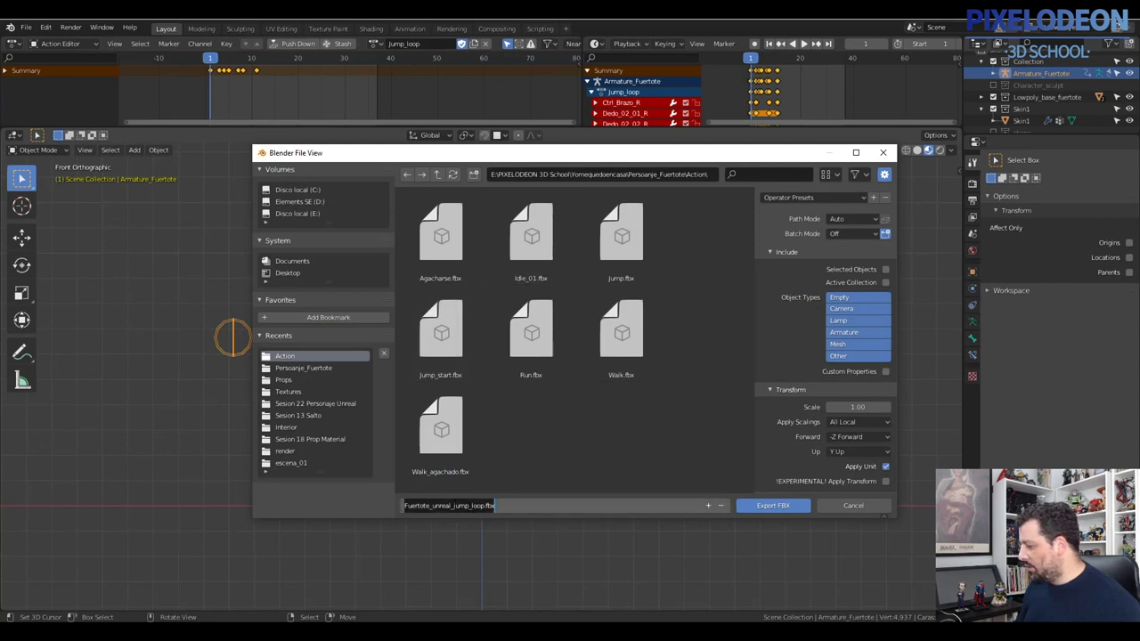
double_click(440, 505)
key(BackSpace)
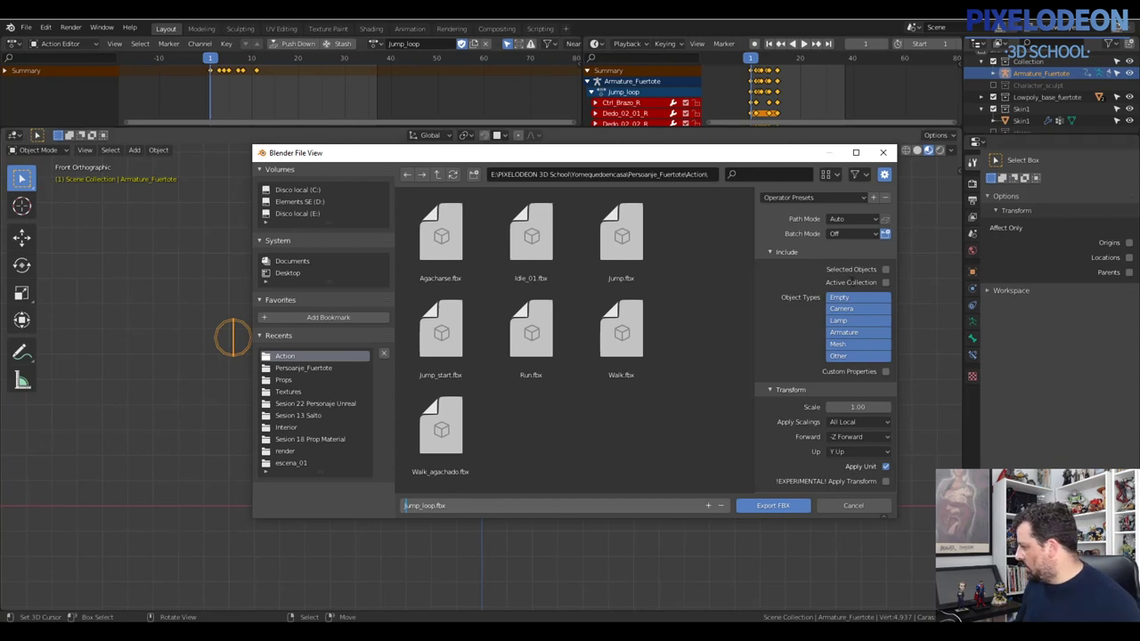
click(880, 277)
Turn off Add Leaf Bones and export jump_loop.fbx
scroll(877, 401, down, 1)
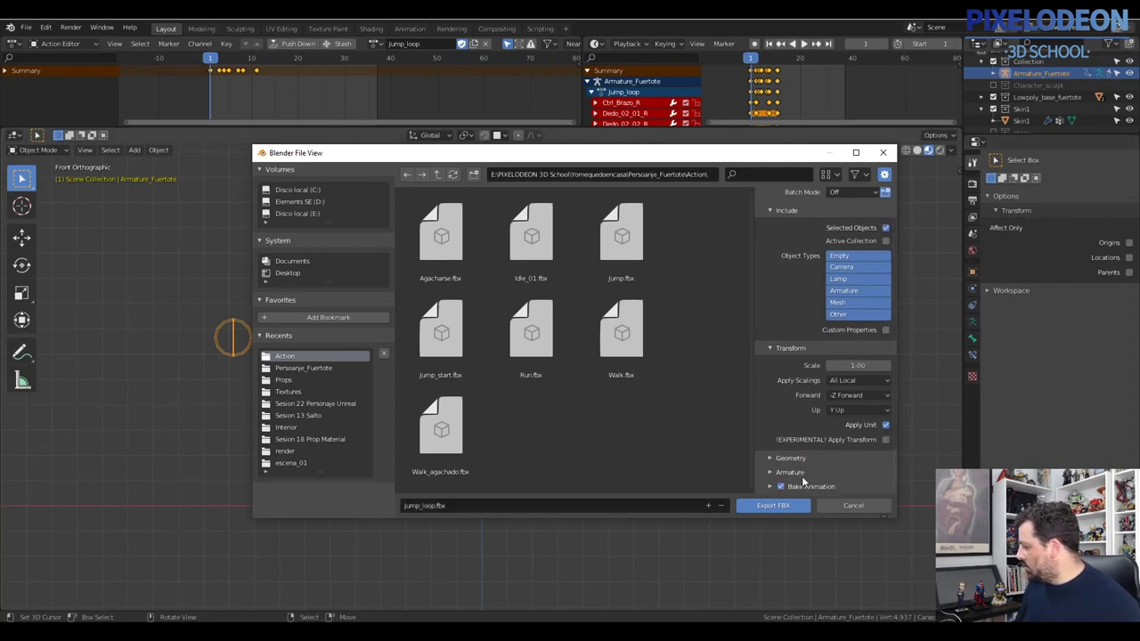
scroll(874, 460, down, 2)
click(884, 468)
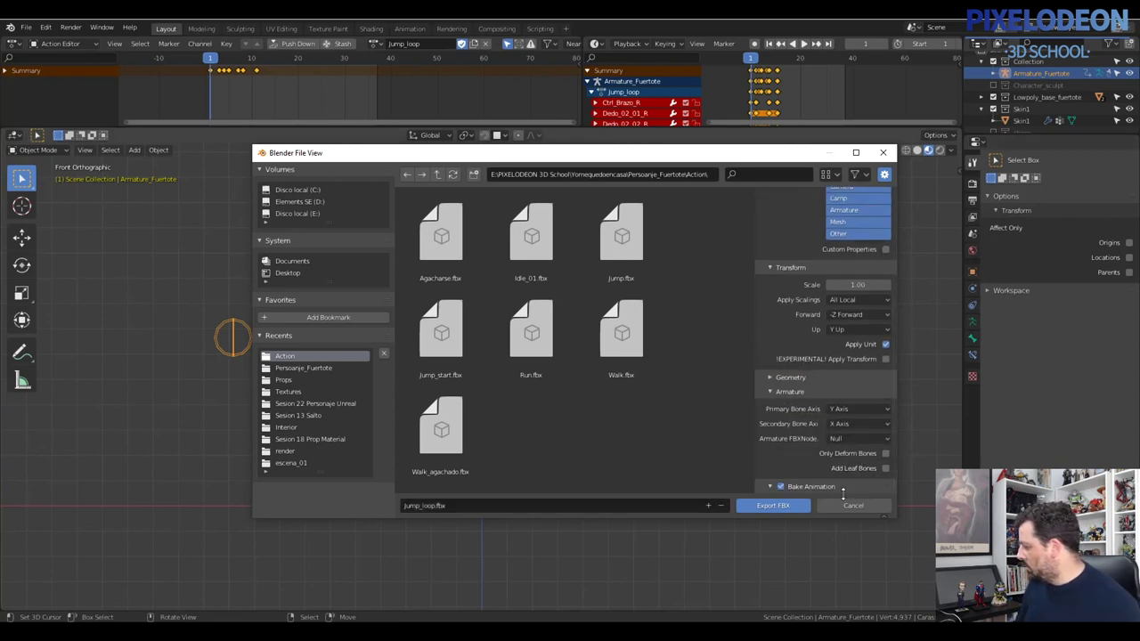
scroll(885, 445, down, 2)
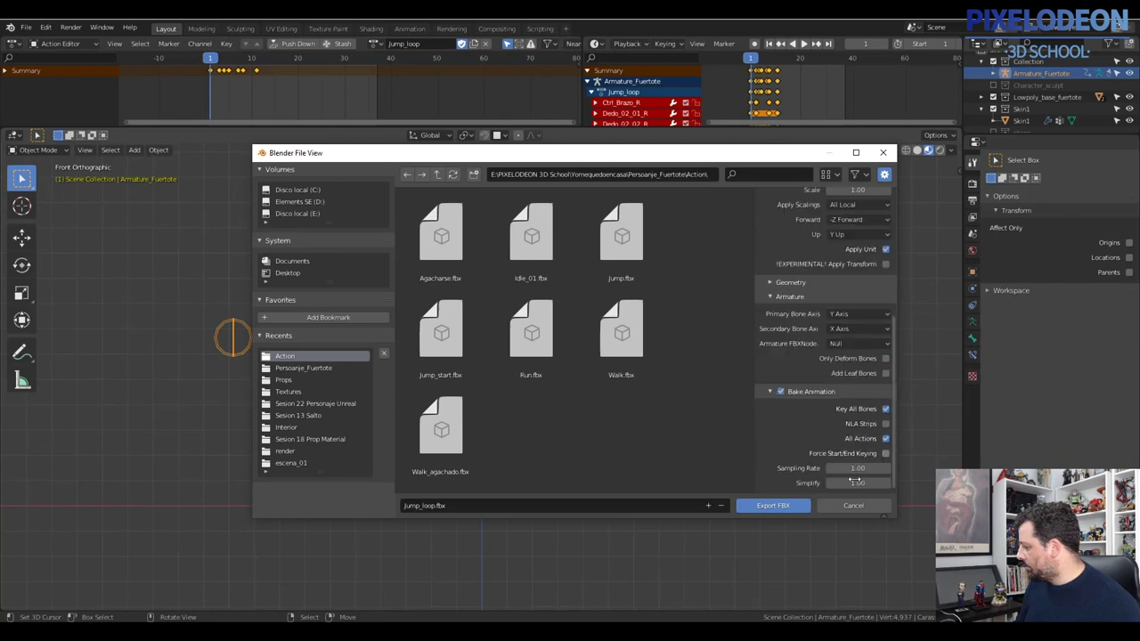
click(775, 504)
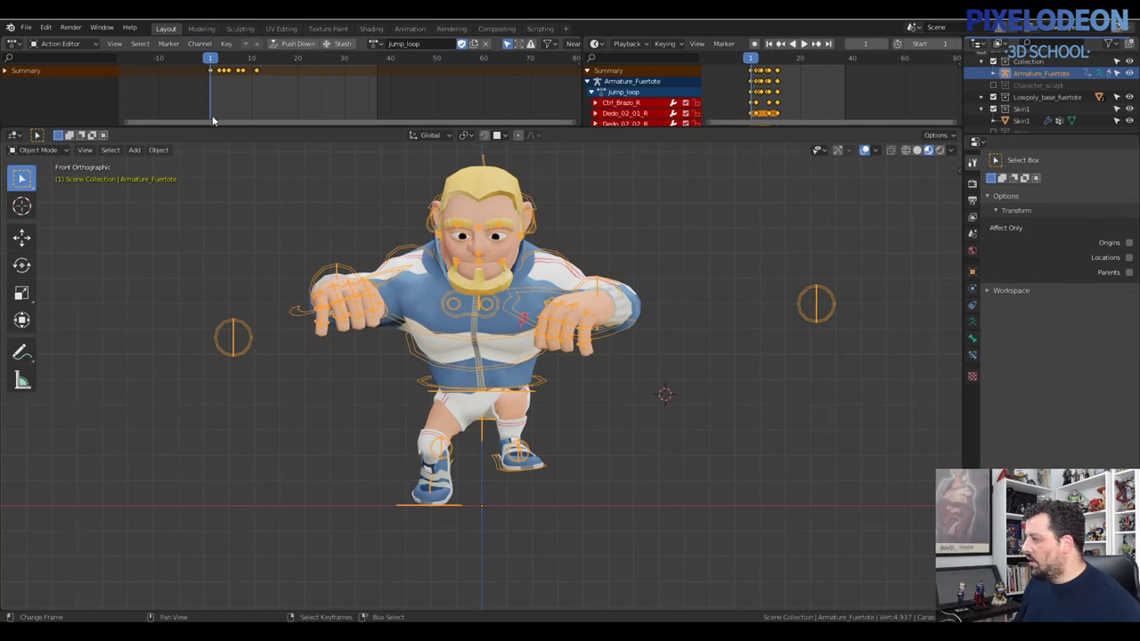
click(26, 28)
Reload the recent jump file without saving, enter Pose Mode and review the jump from the front
mouse_move(66, 64)
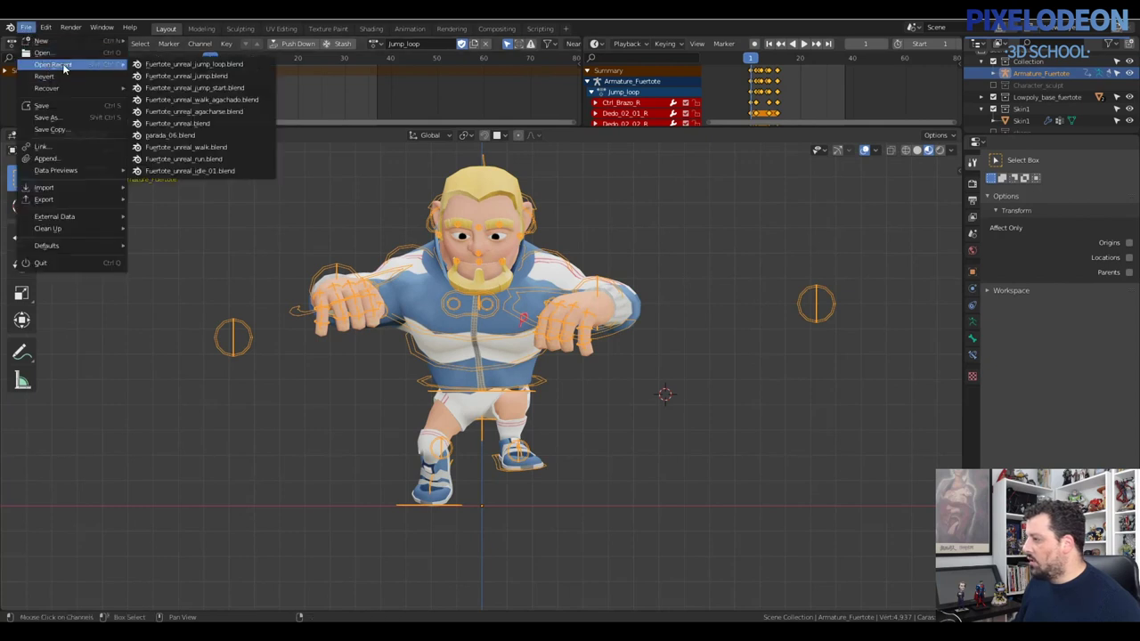
click(189, 78)
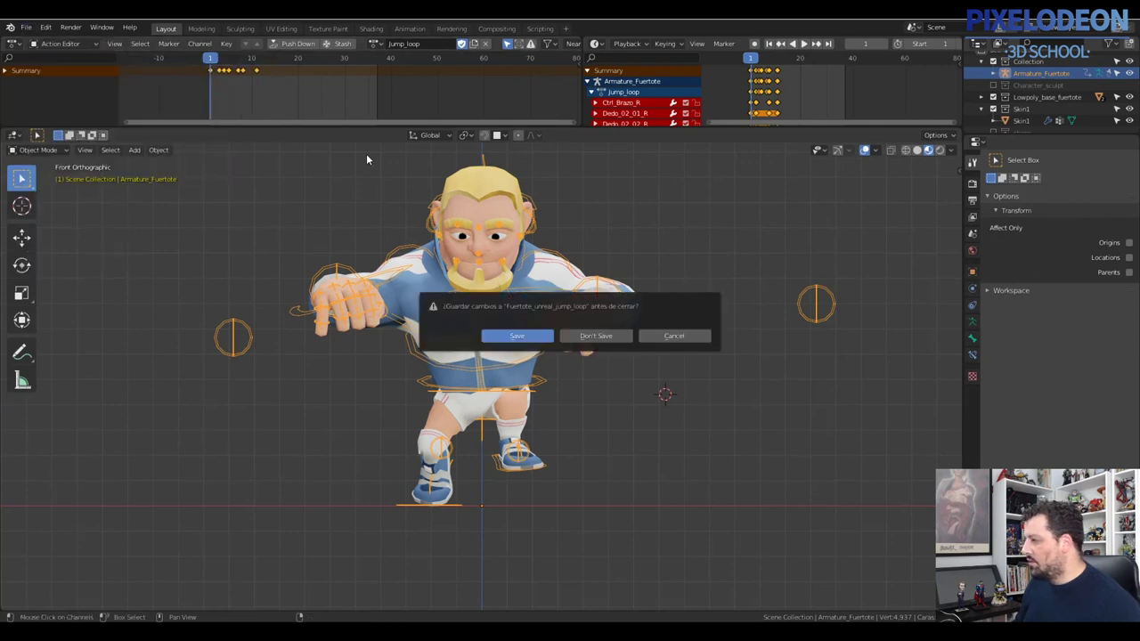
click(608, 338)
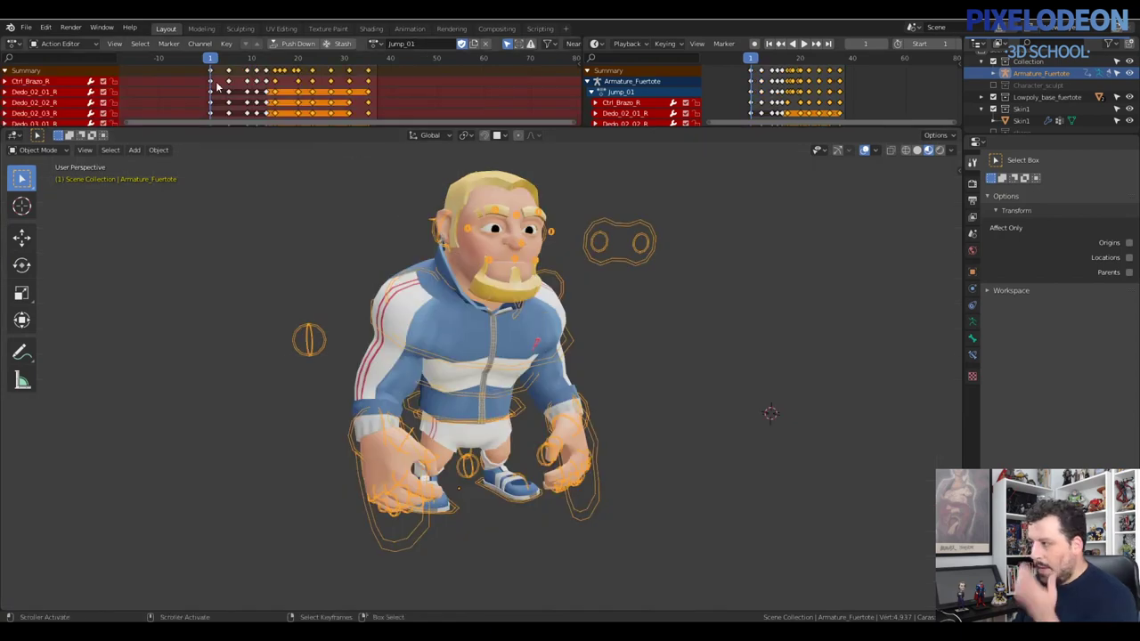
key(ctrl+Tab)
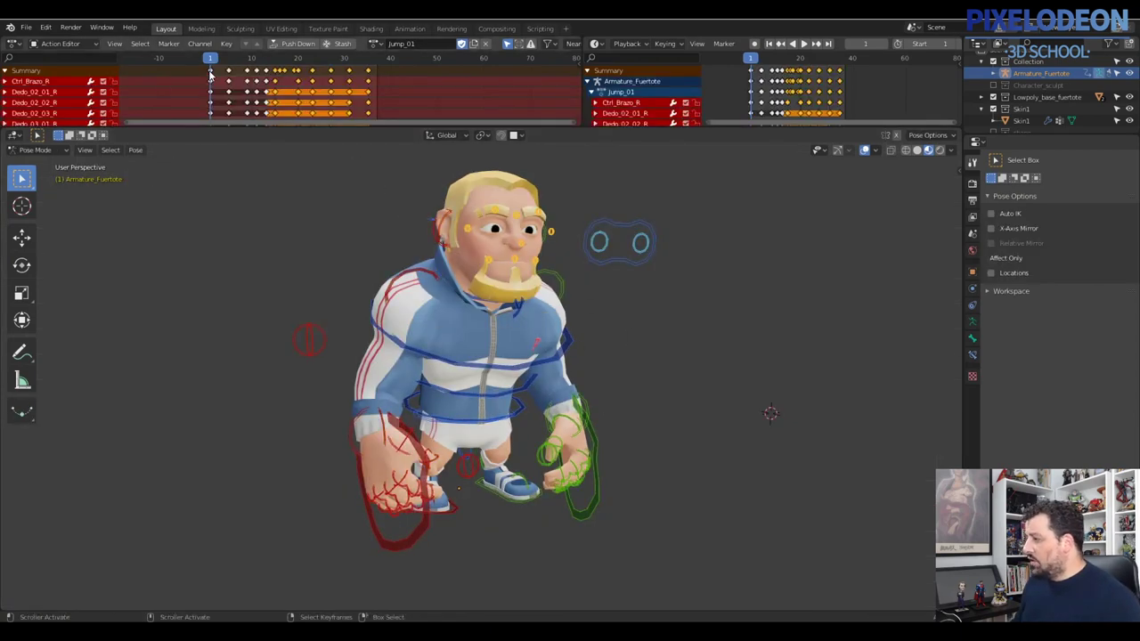
click(5, 70)
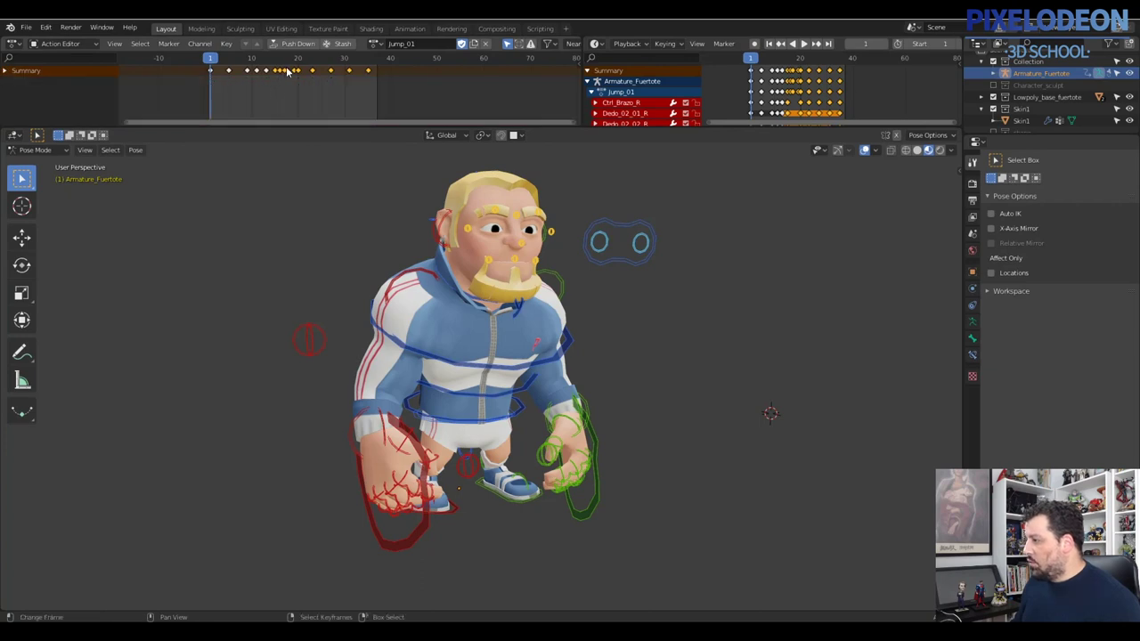
drag(285, 71, 321, 72)
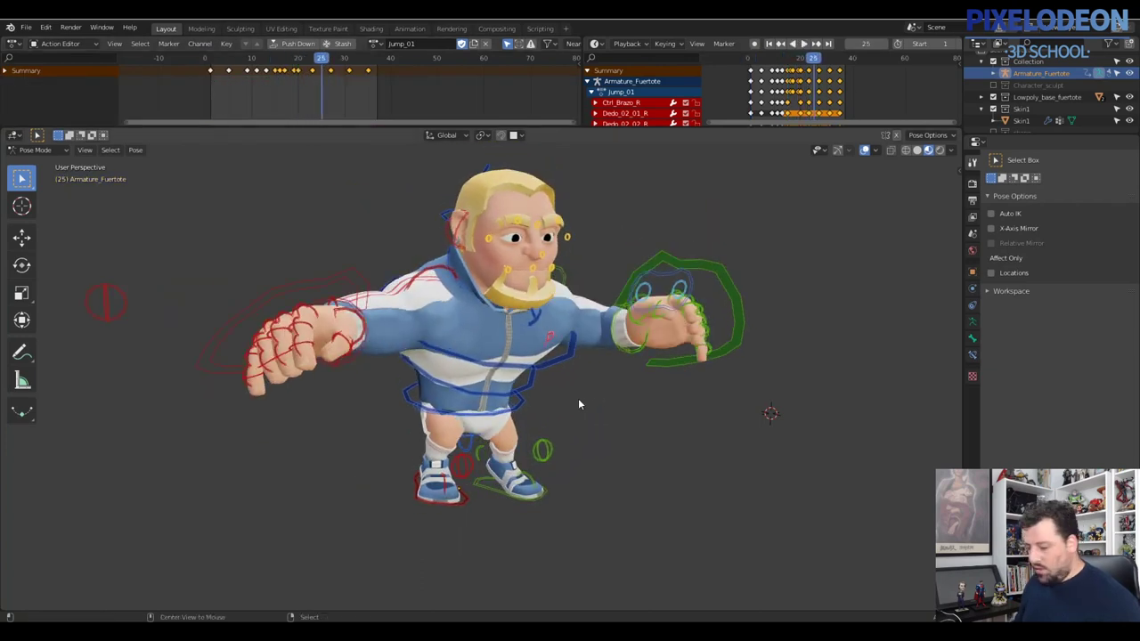
key(KP_1)
key(space)
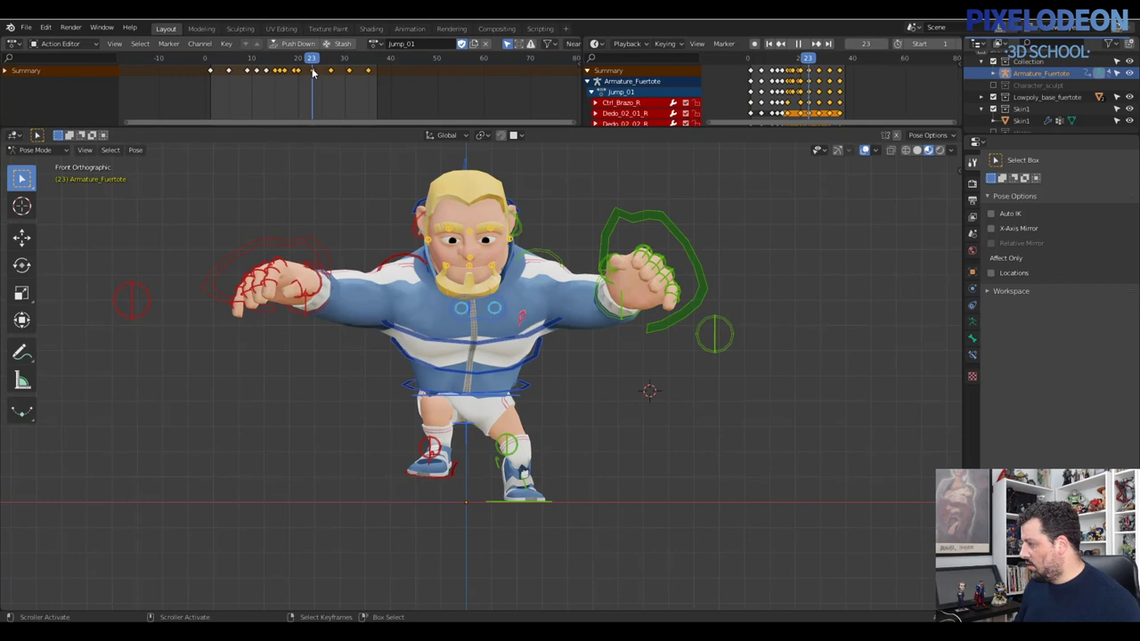
Delete keys before frame 23, shift the rest to start at frame 1, and return to Object Mode
click(311, 77)
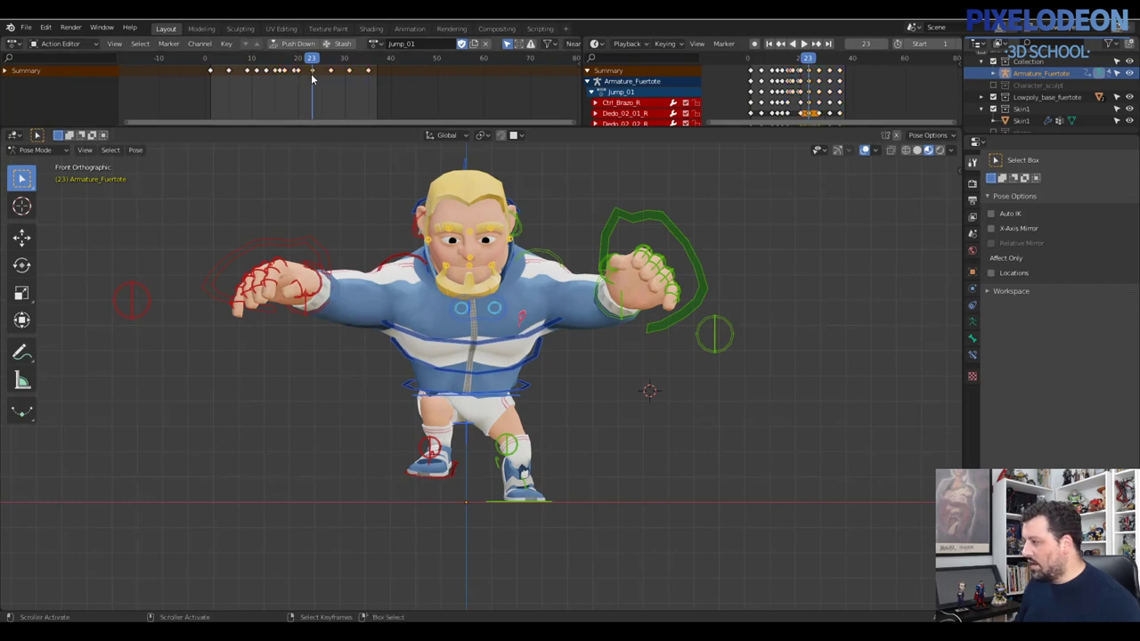
drag(378, 62, 310, 93)
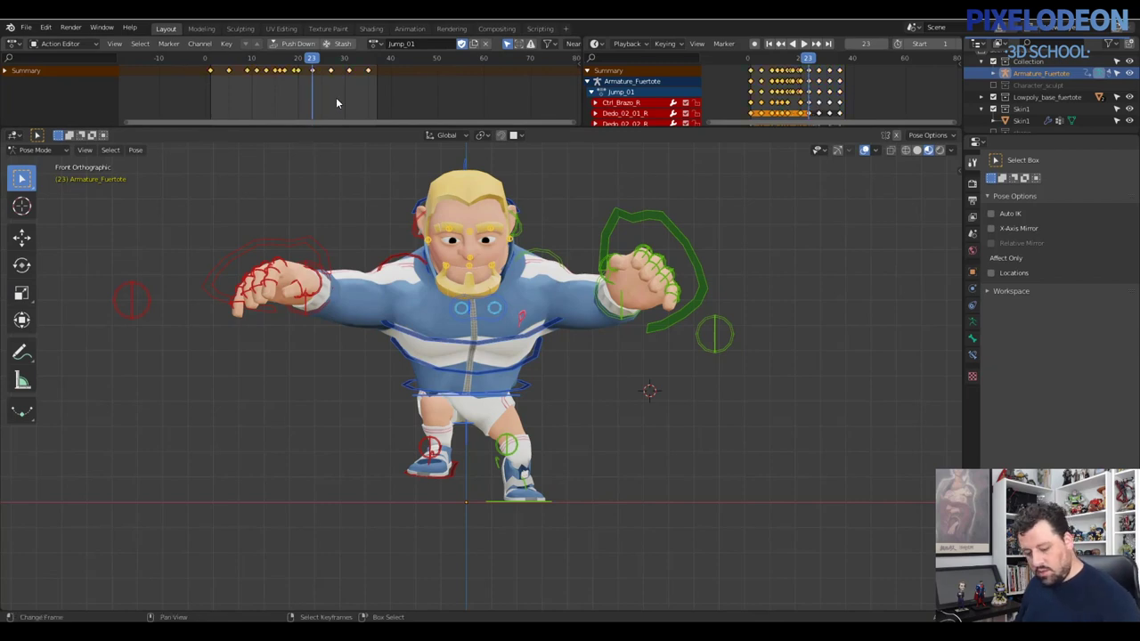
key(x)
click(336, 100)
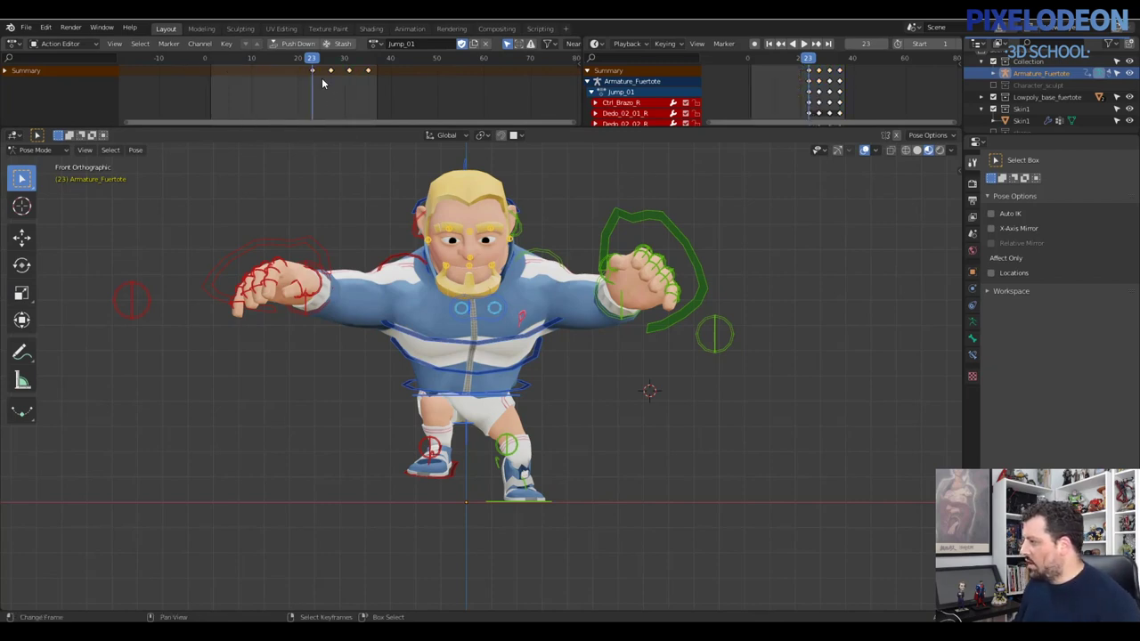
key(g)
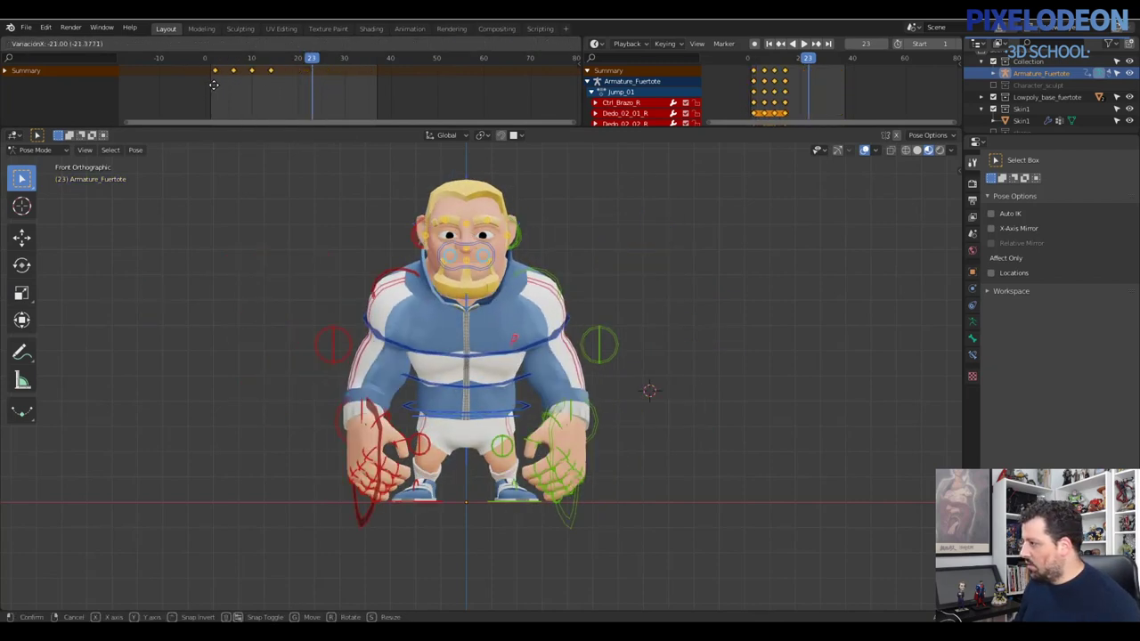
click(253, 80)
key(space)
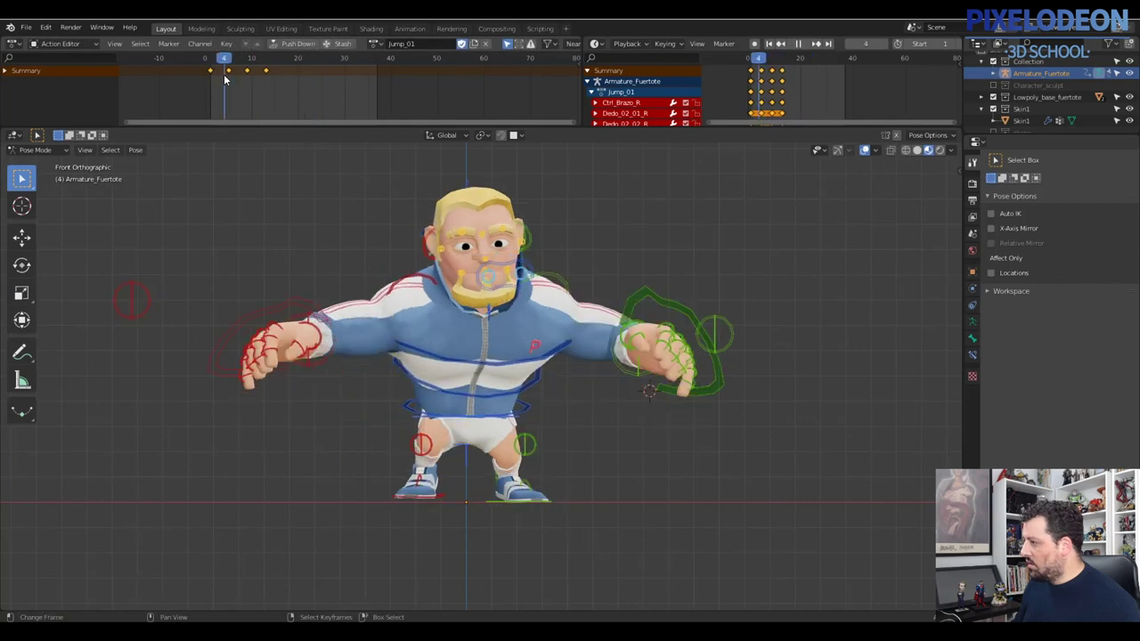
key(Escape)
key(ctrl+Tab)
click(324, 283)
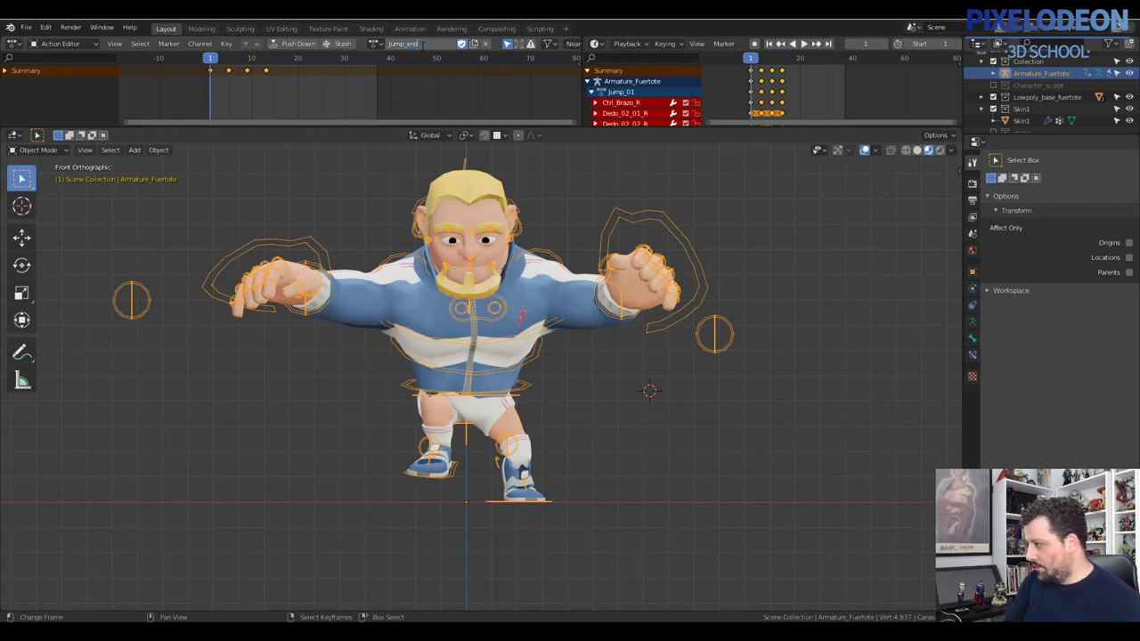
Rename the action jump_end and save the file as Fuertote_unreal_jump_end.blend
key(Return)
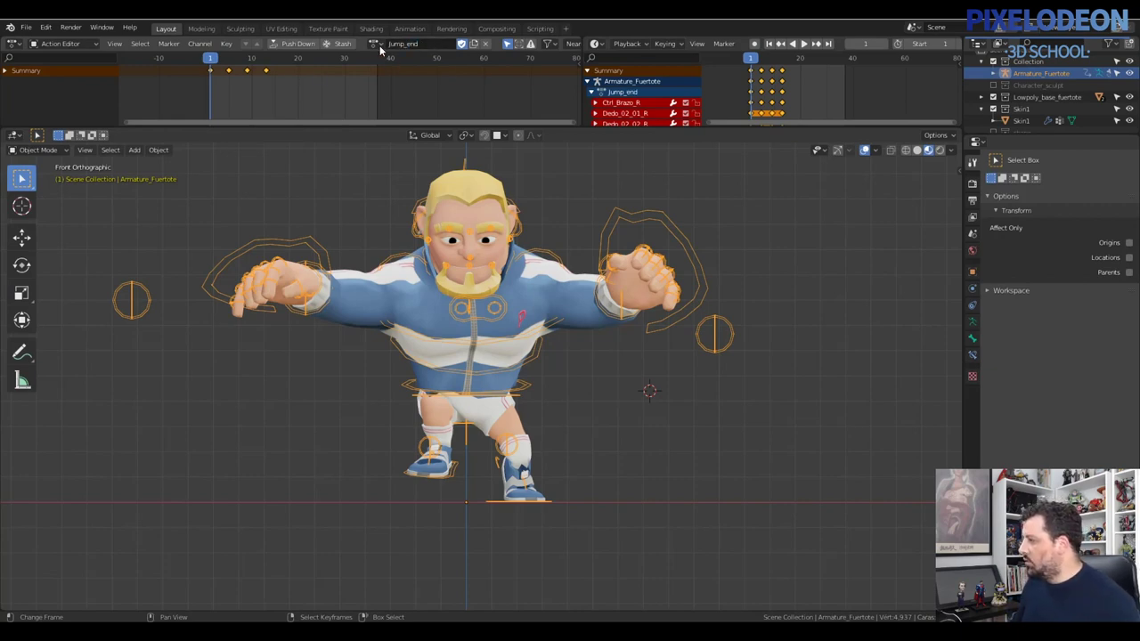
click(25, 29)
click(62, 126)
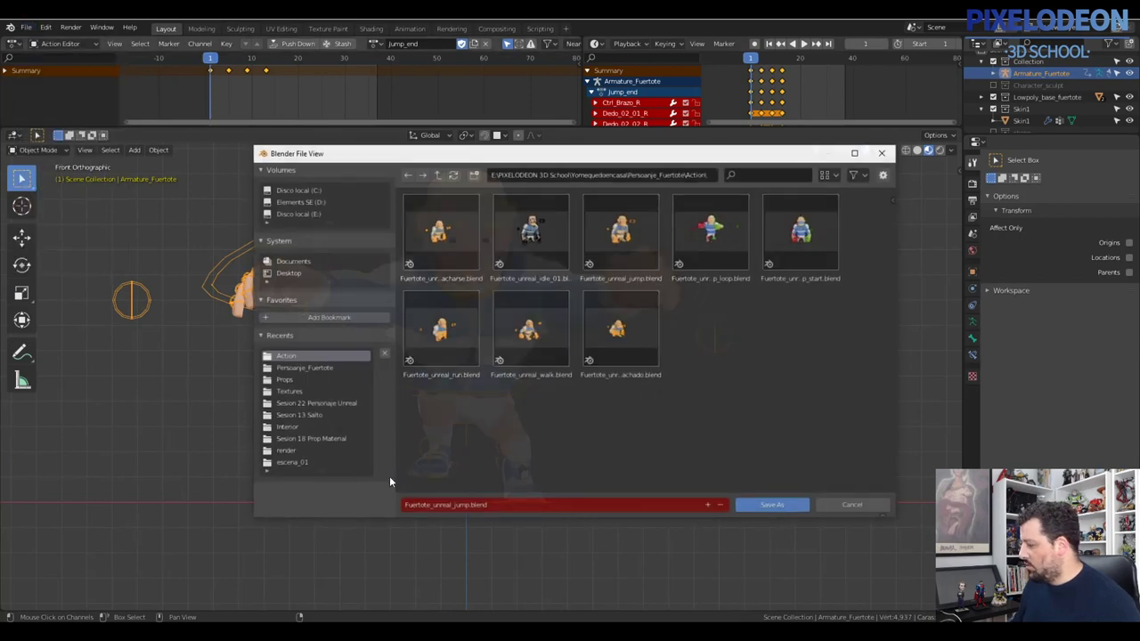
click(471, 505)
click(464, 505)
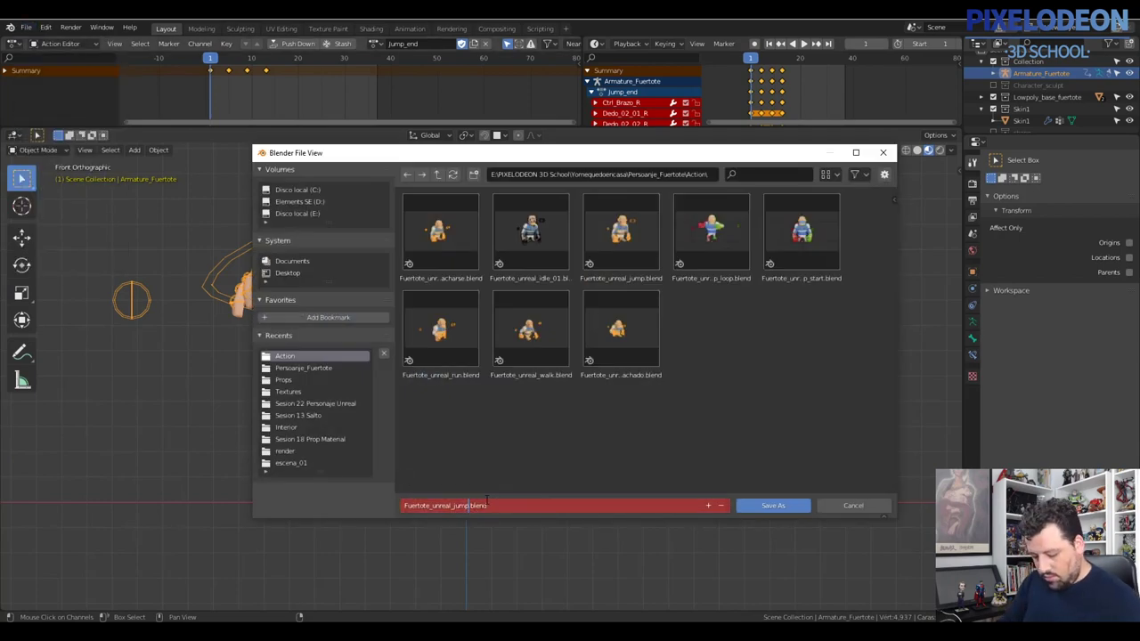
key(Return)
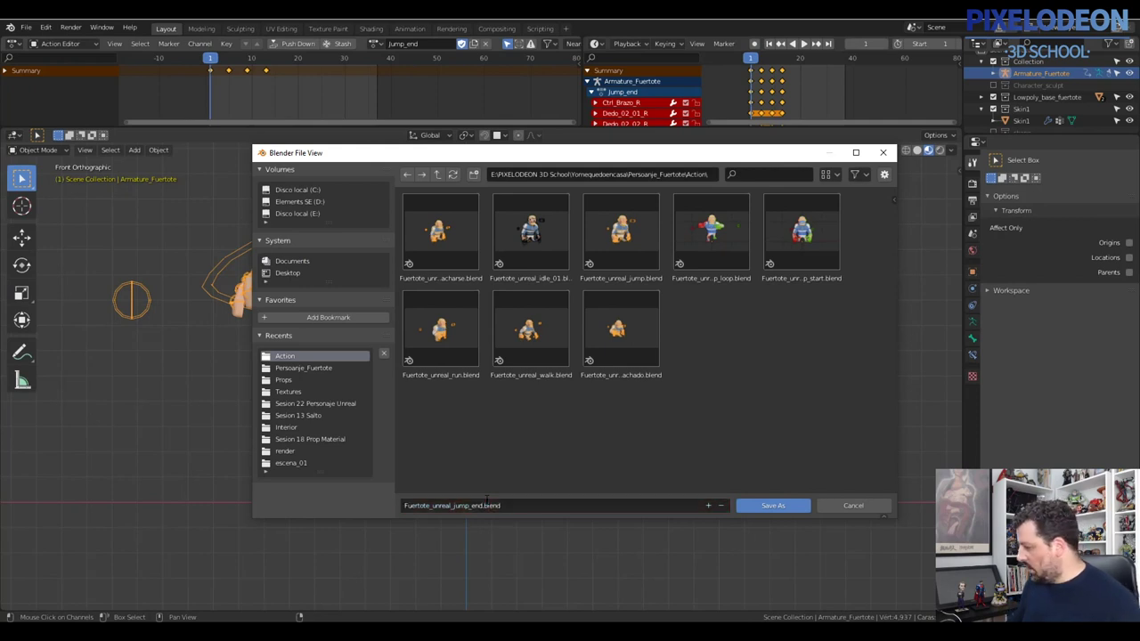
click(756, 508)
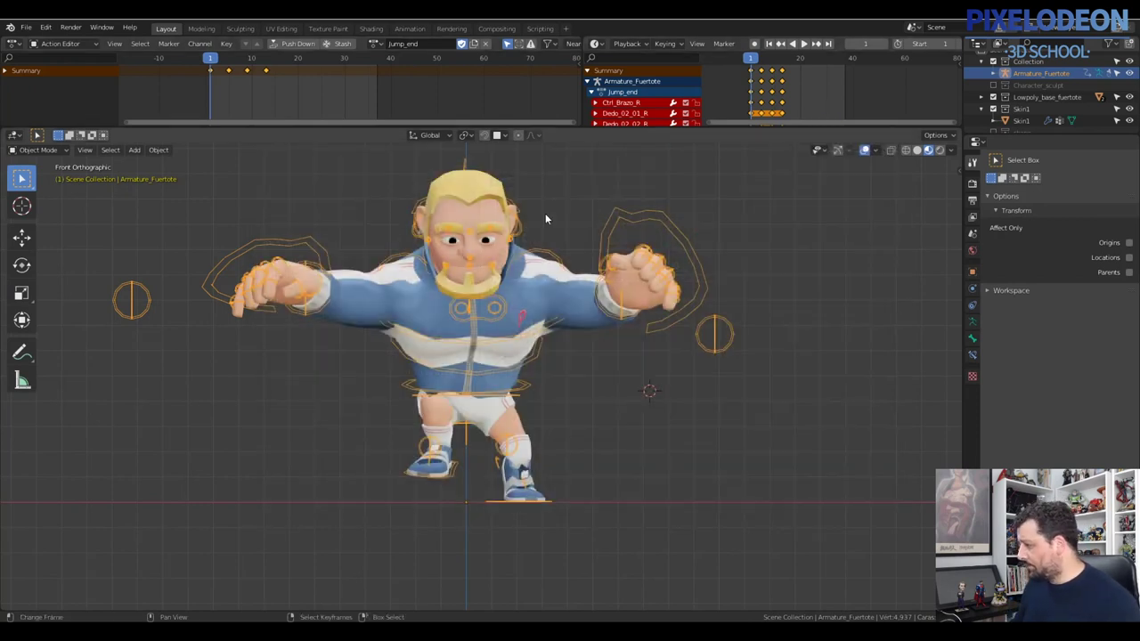
Start an FBX export in Blender and name the file jump_end.fbx
key(ctrl+s)
click(646, 340)
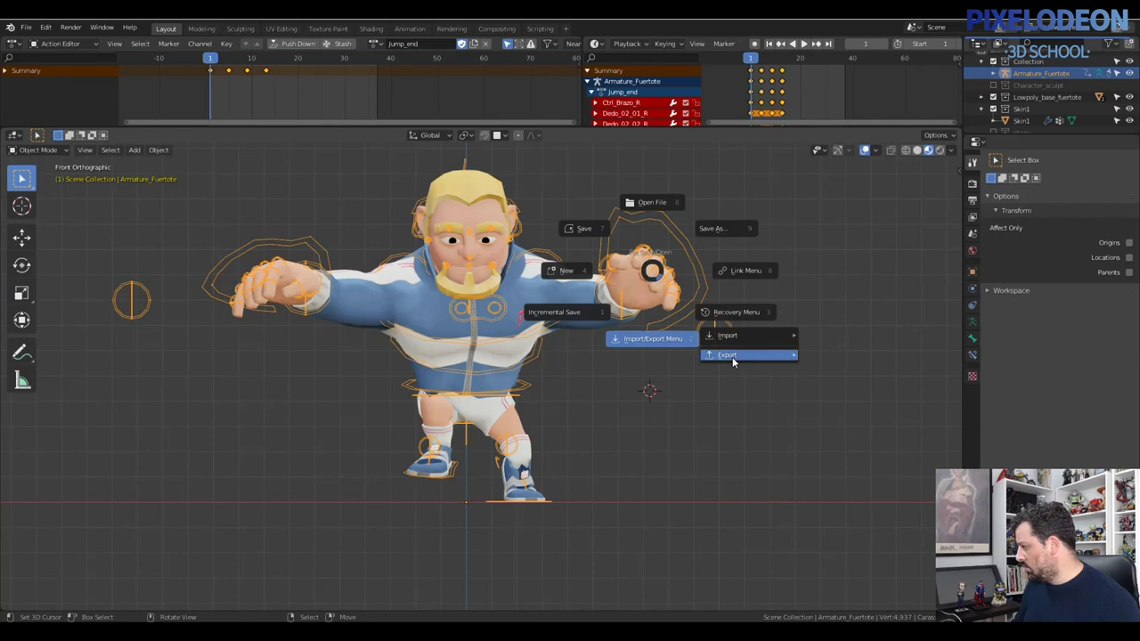
mouse_move(732, 357)
click(848, 425)
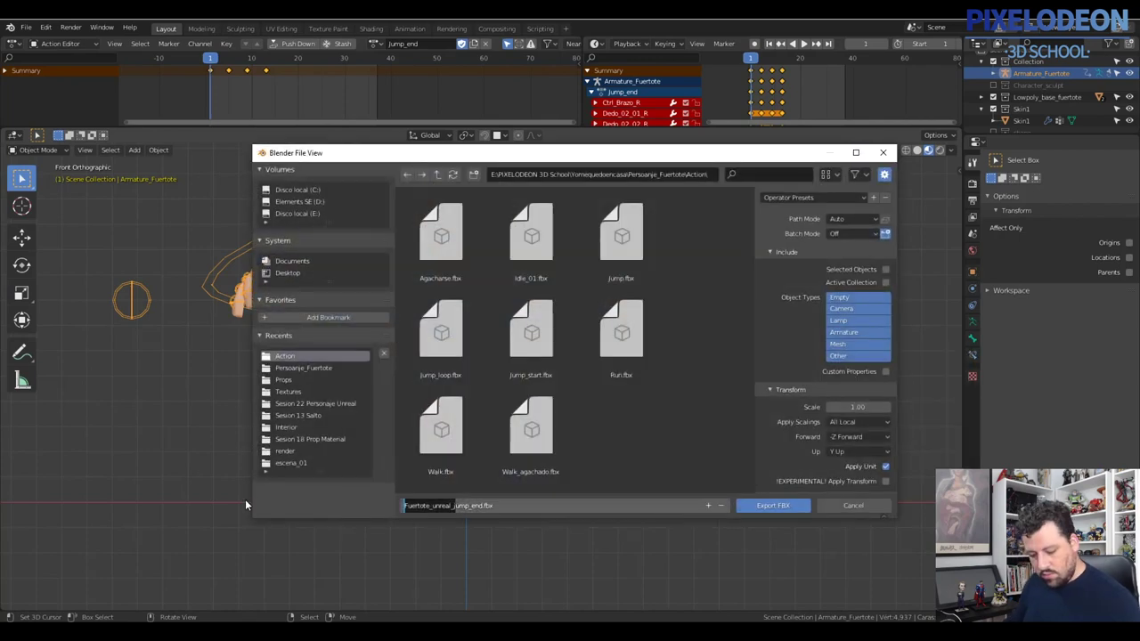
key(BackSpace)
Export only selected objects with Force Start/End Keying turned off
click(885, 269)
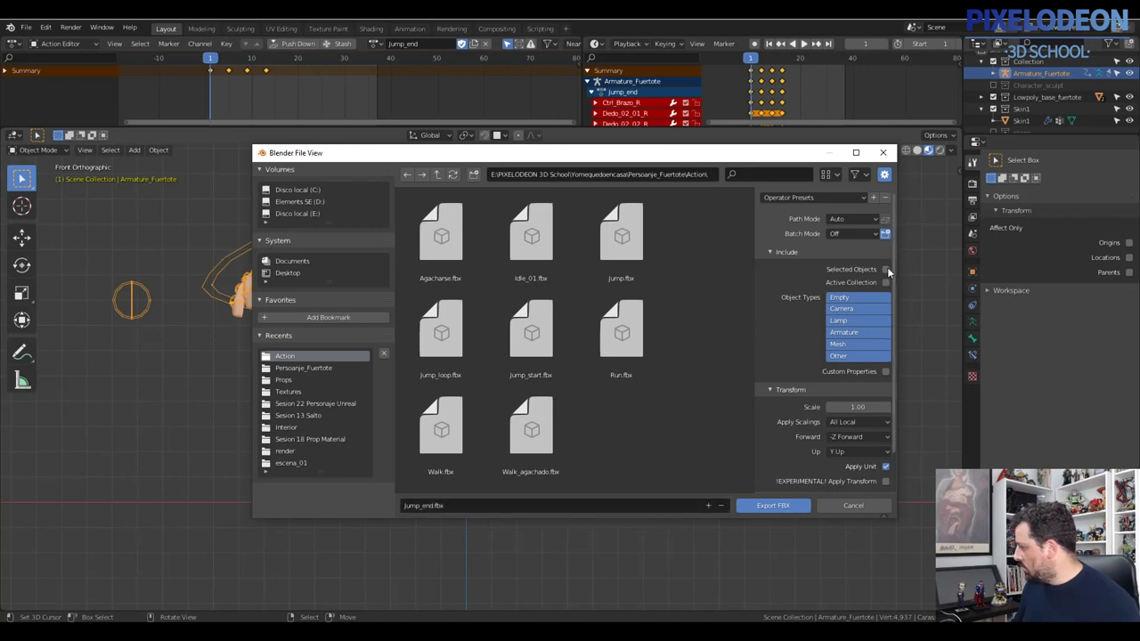
scroll(828, 401, down, 2)
click(818, 477)
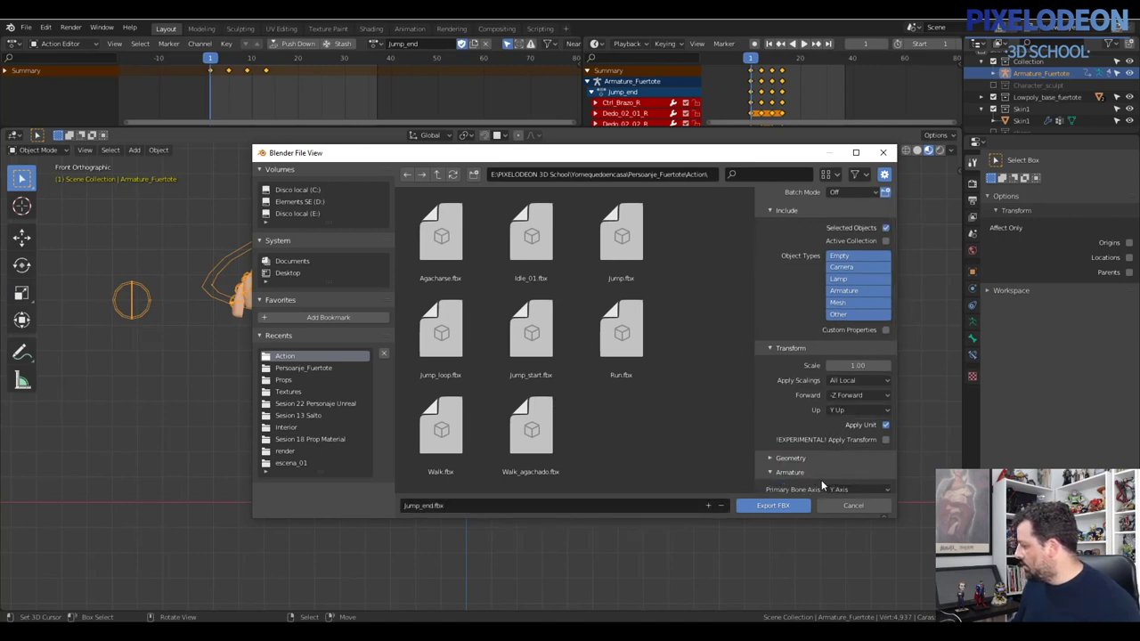
scroll(818, 481, down, 4)
scroll(830, 494, down, 5)
click(886, 454)
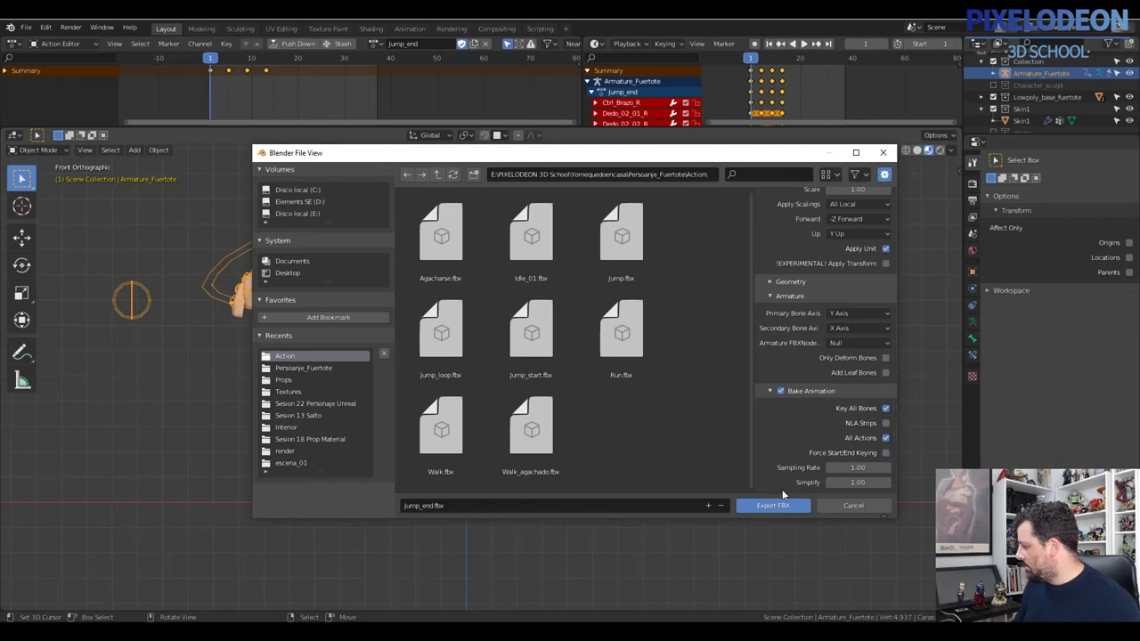
click(775, 506)
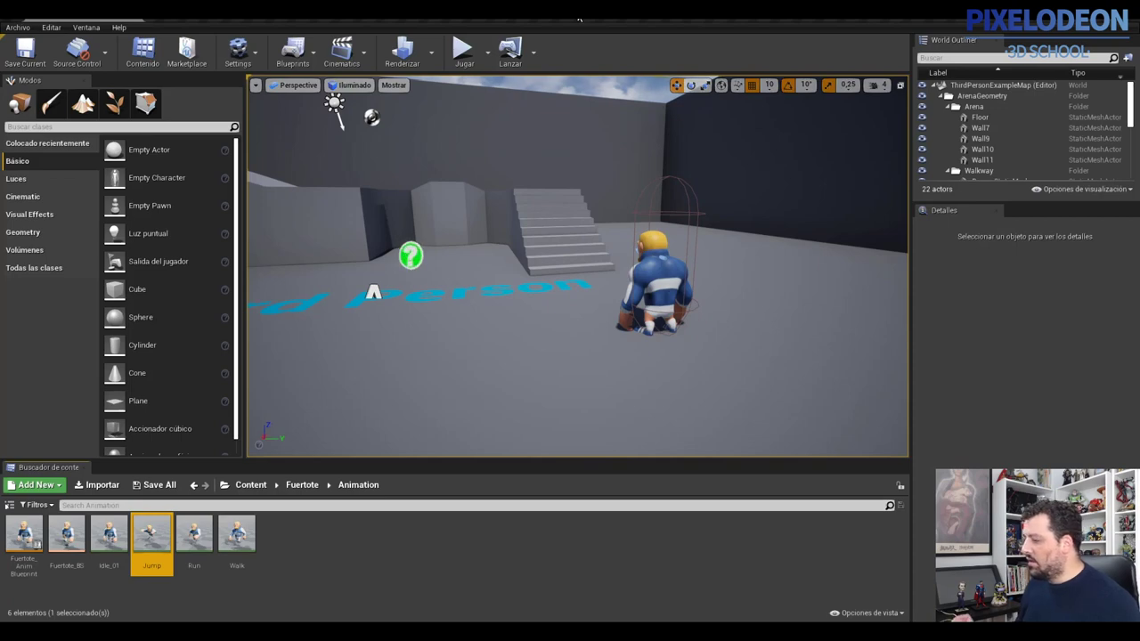
Start an import into Fuertote/Animation and browse to the Personaje_Fuertote/Action folder
click(317, 535)
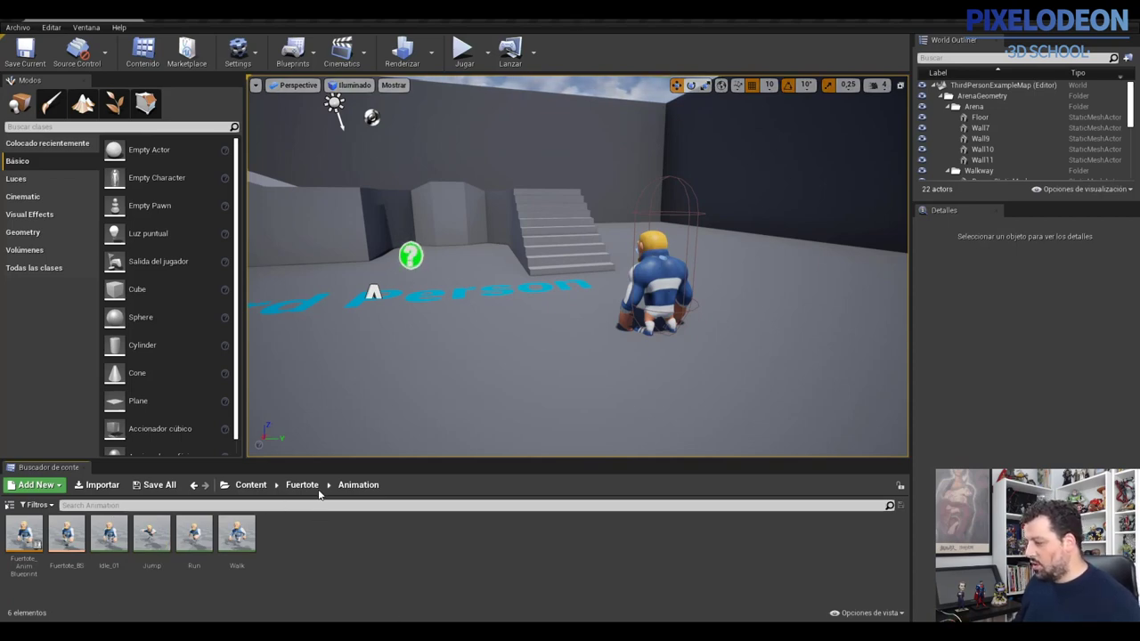
right_click(320, 536)
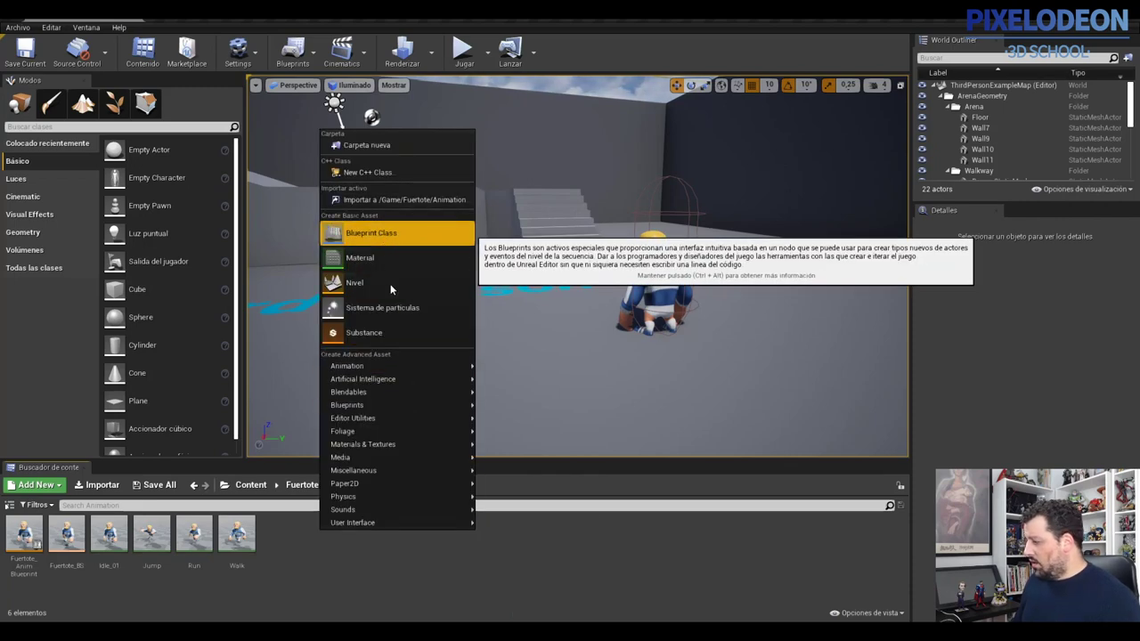
click(392, 206)
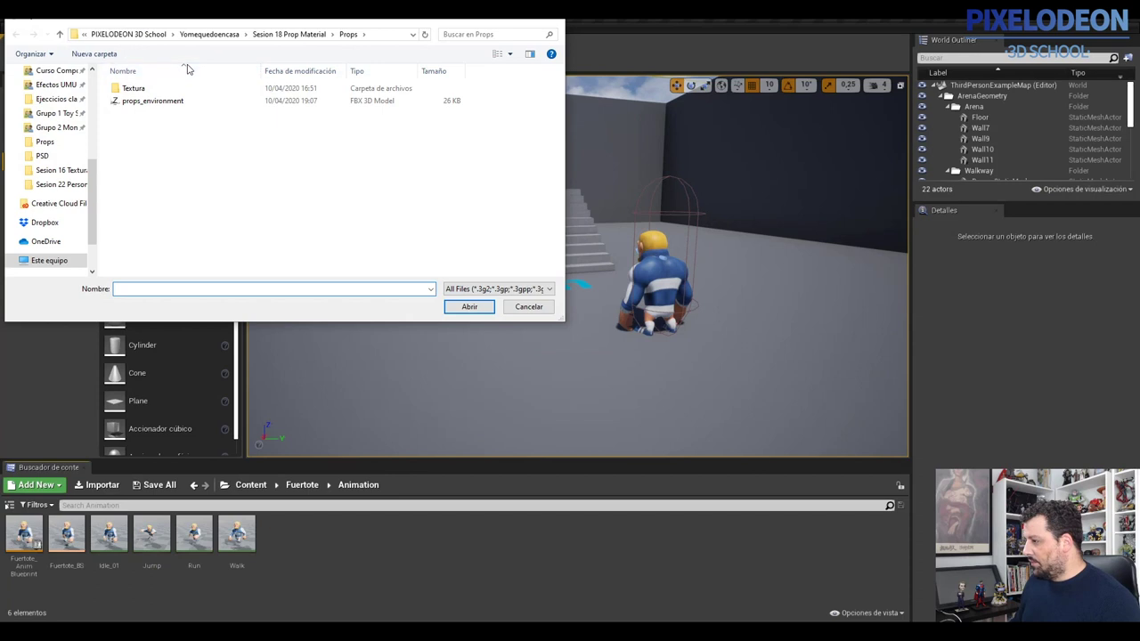
click(229, 40)
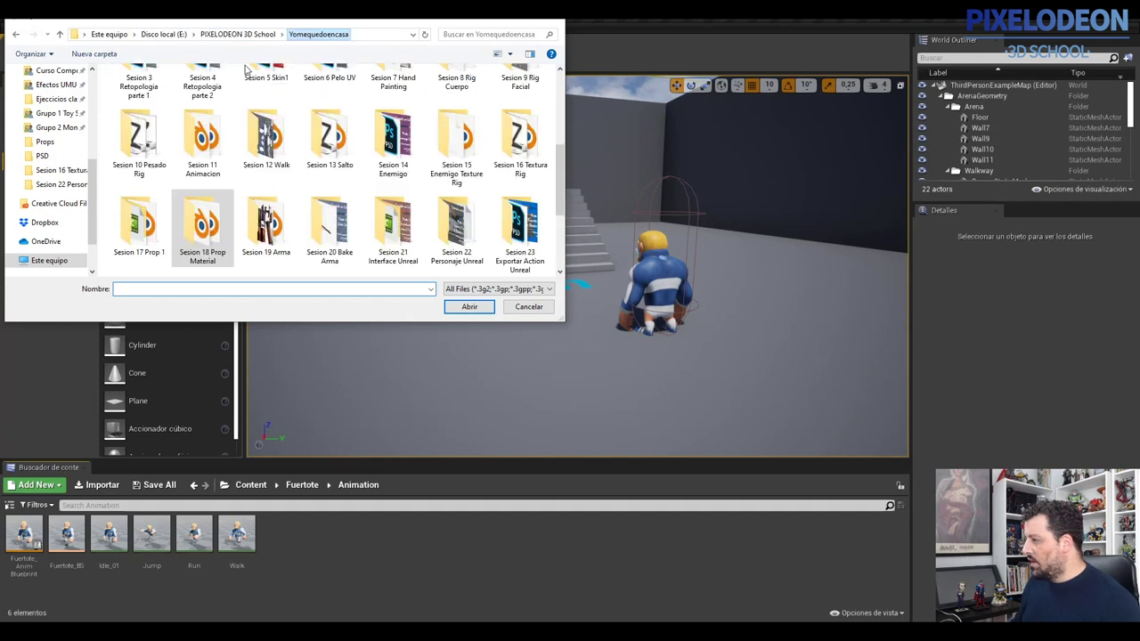
scroll(392, 178, up, 5)
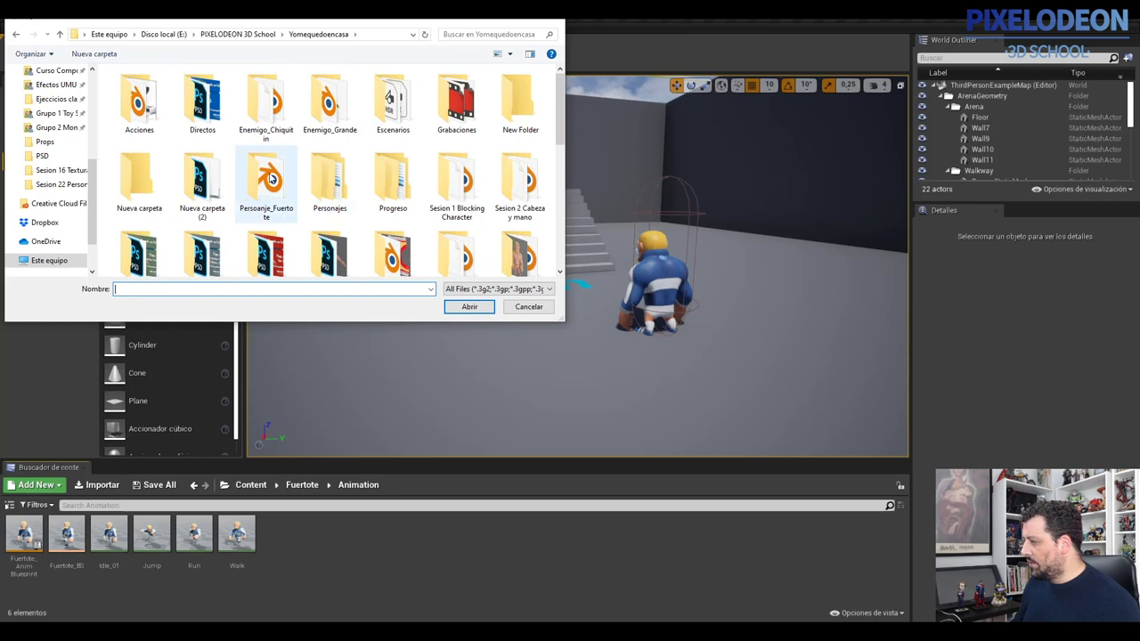
double_click(267, 183)
double_click(146, 87)
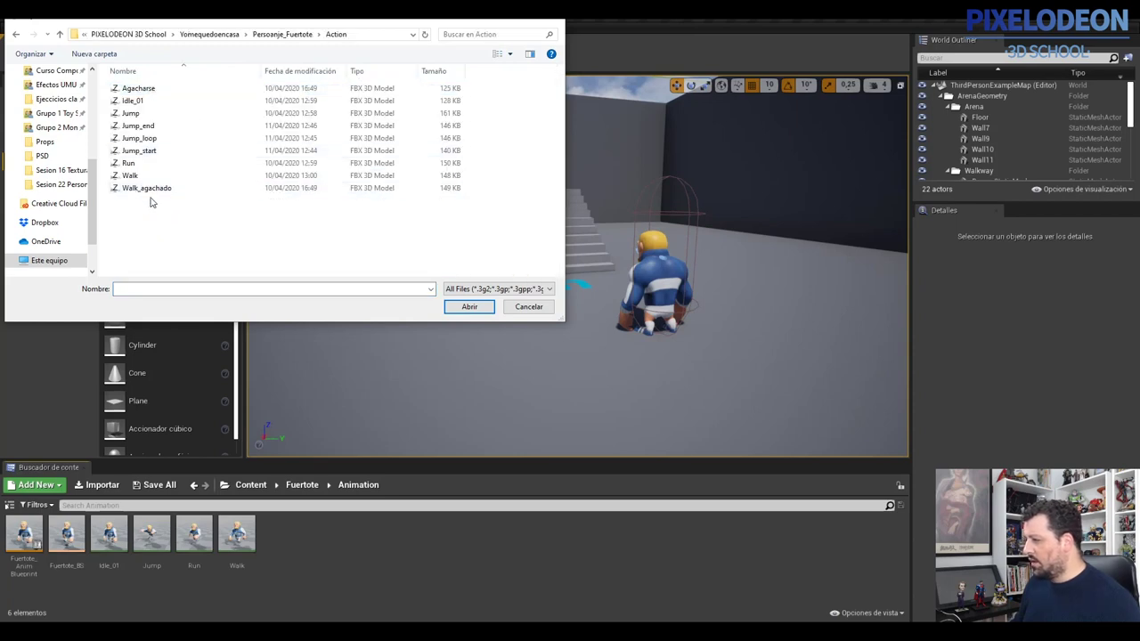
Select Jump_end, Jump_loop and Jump_start and open them for import
click(141, 126)
ctrl+click(158, 140)
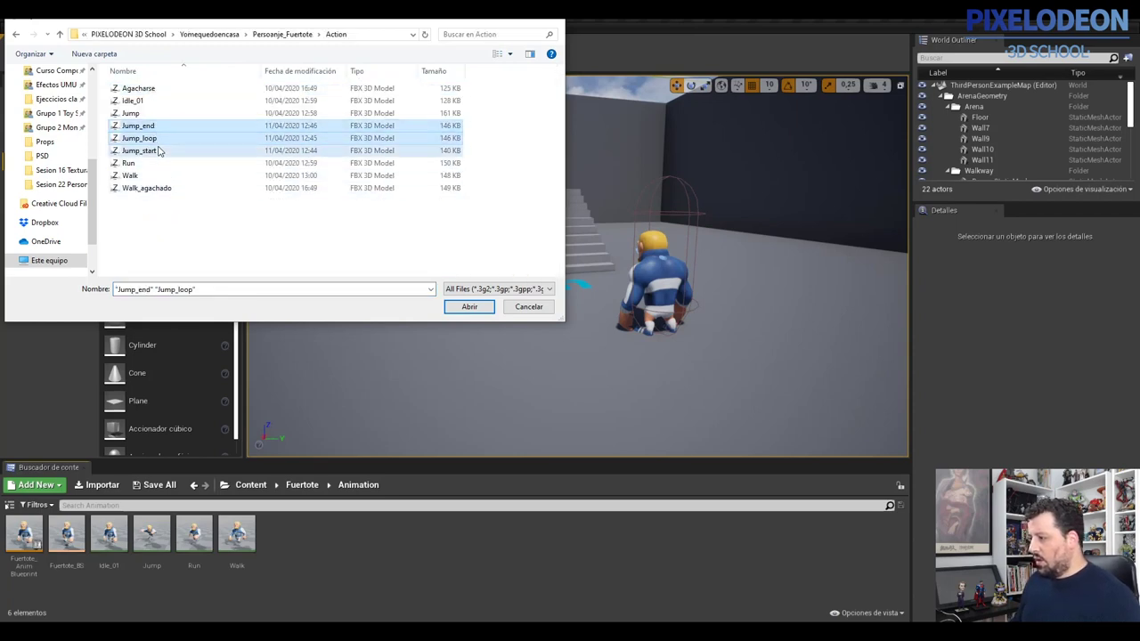
ctrl+click(165, 150)
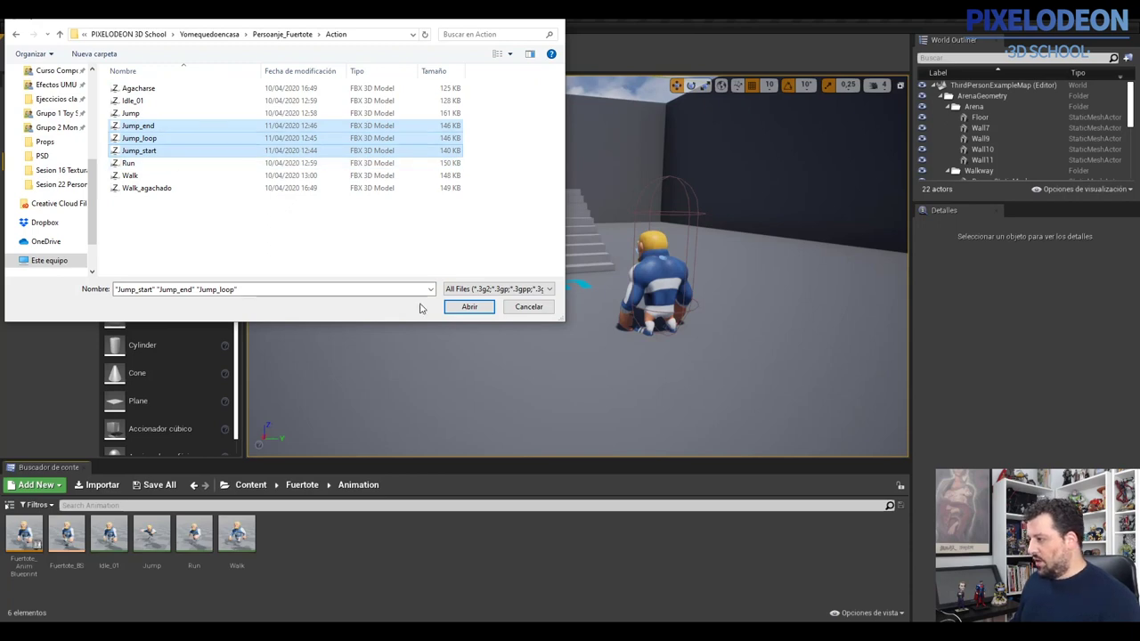
click(471, 307)
click(630, 178)
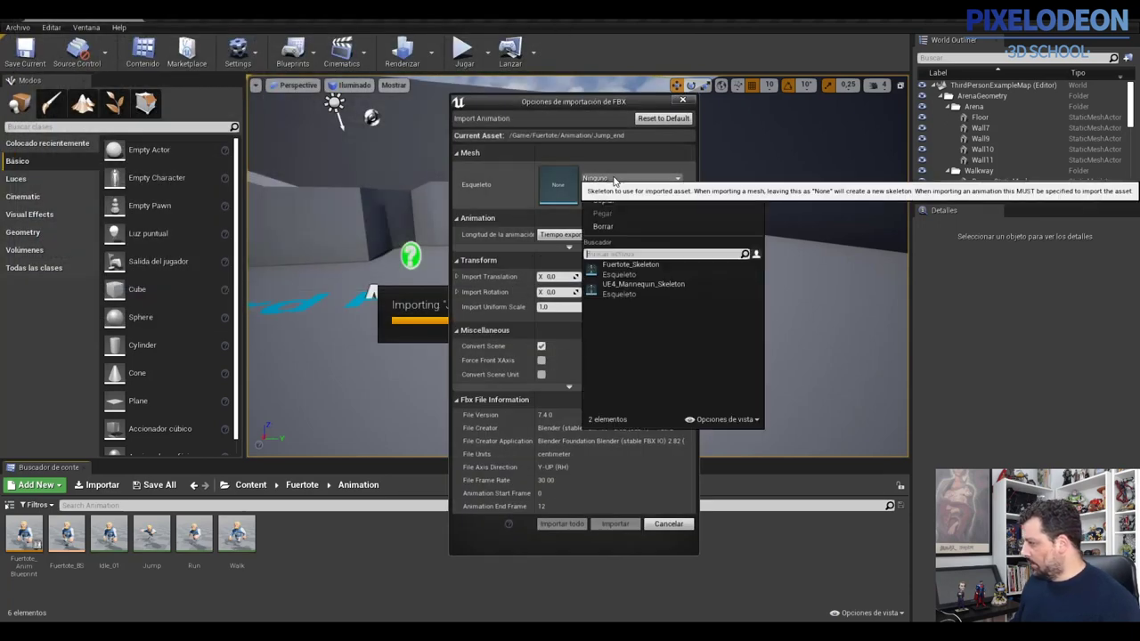
Import the three jump animations with Fuertote_Skeleton and preview Jump_end
click(611, 277)
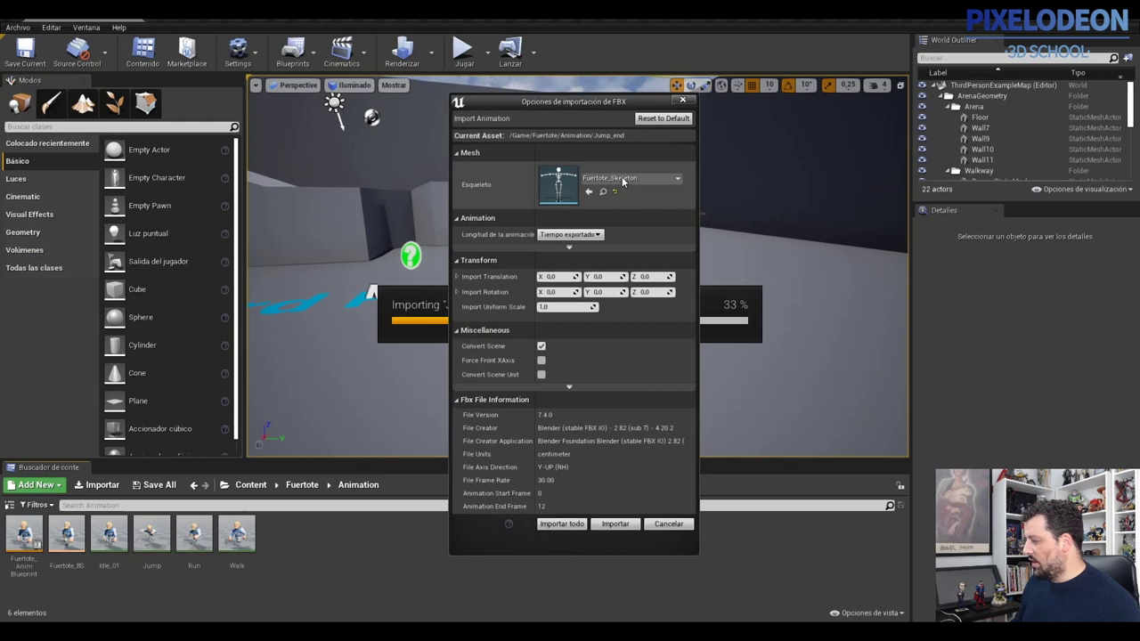
click(563, 524)
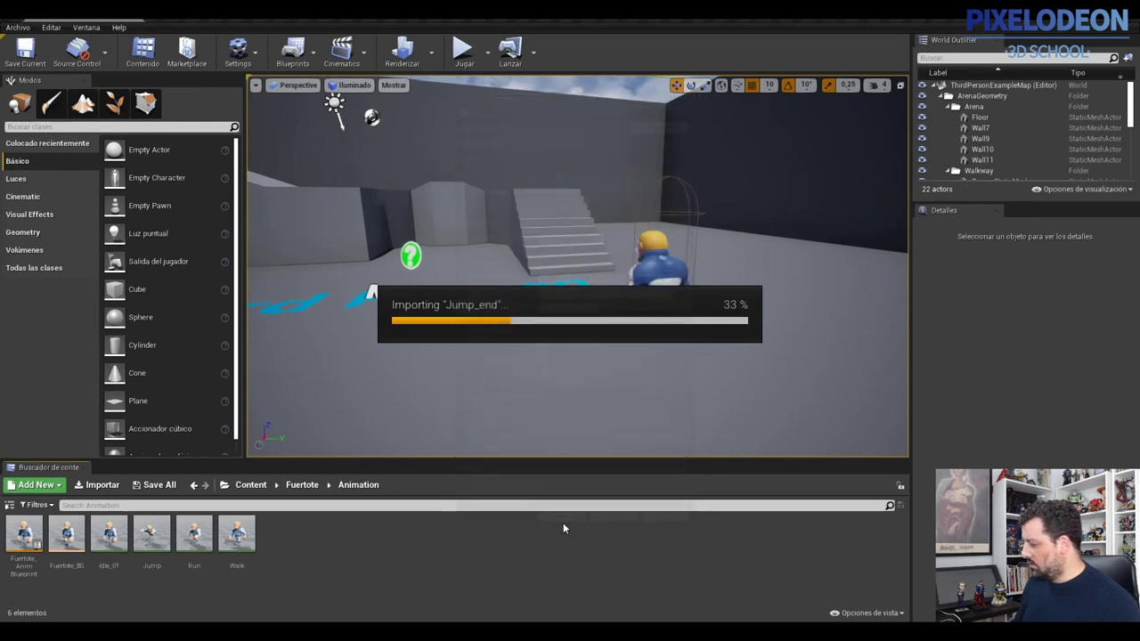
double_click(195, 534)
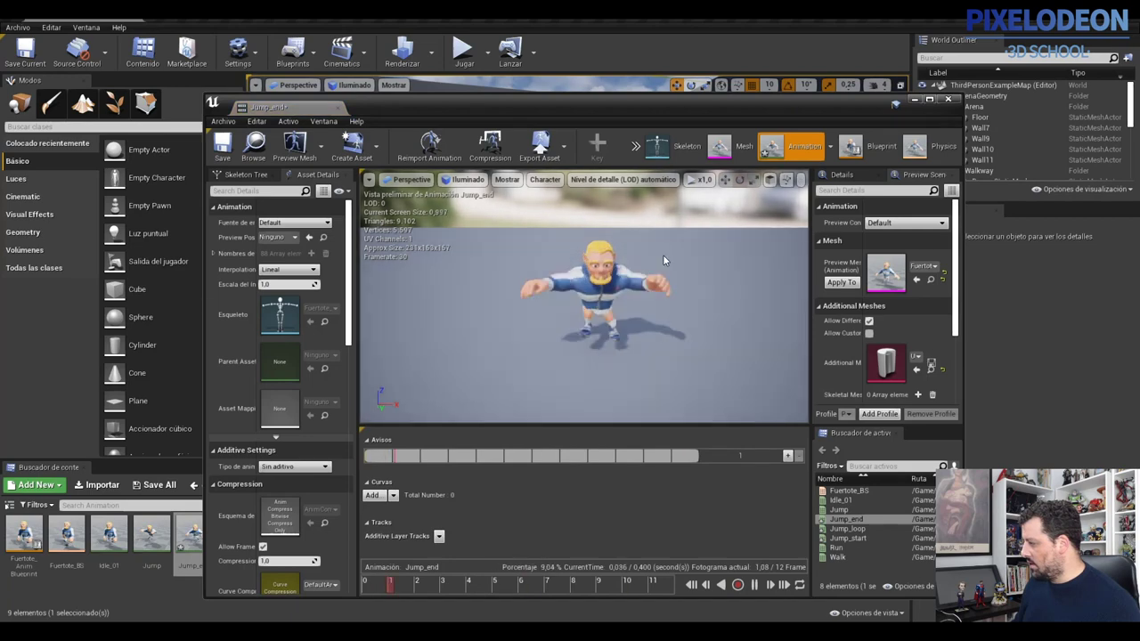
click(949, 100)
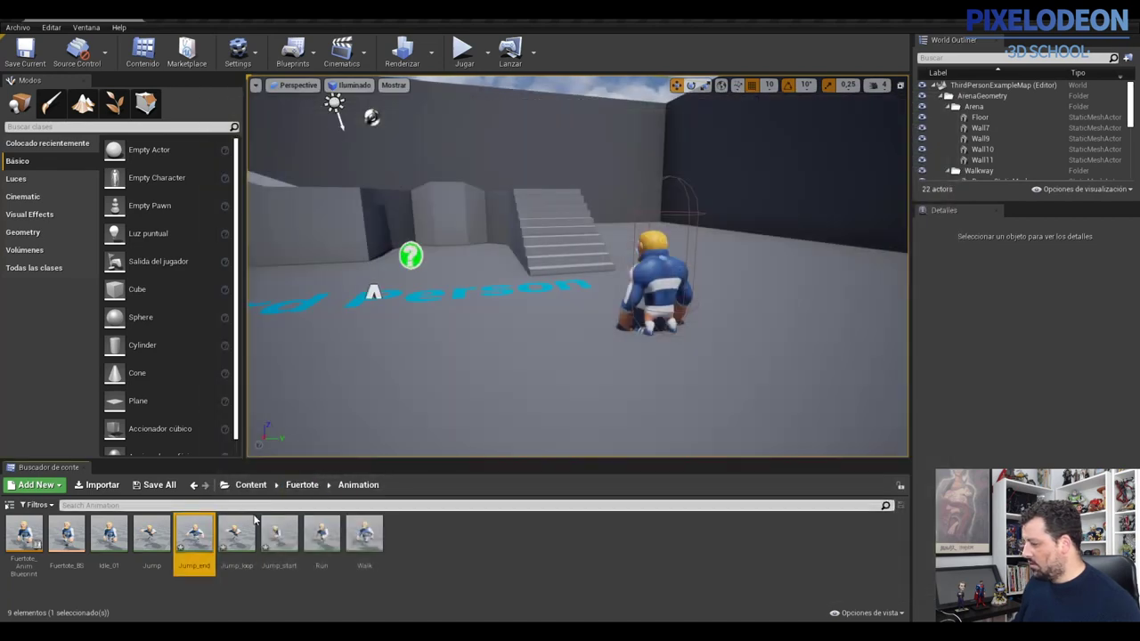
Preview the Jump_loop and Jump_start animations, closing each editor afterwards
double_click(236, 534)
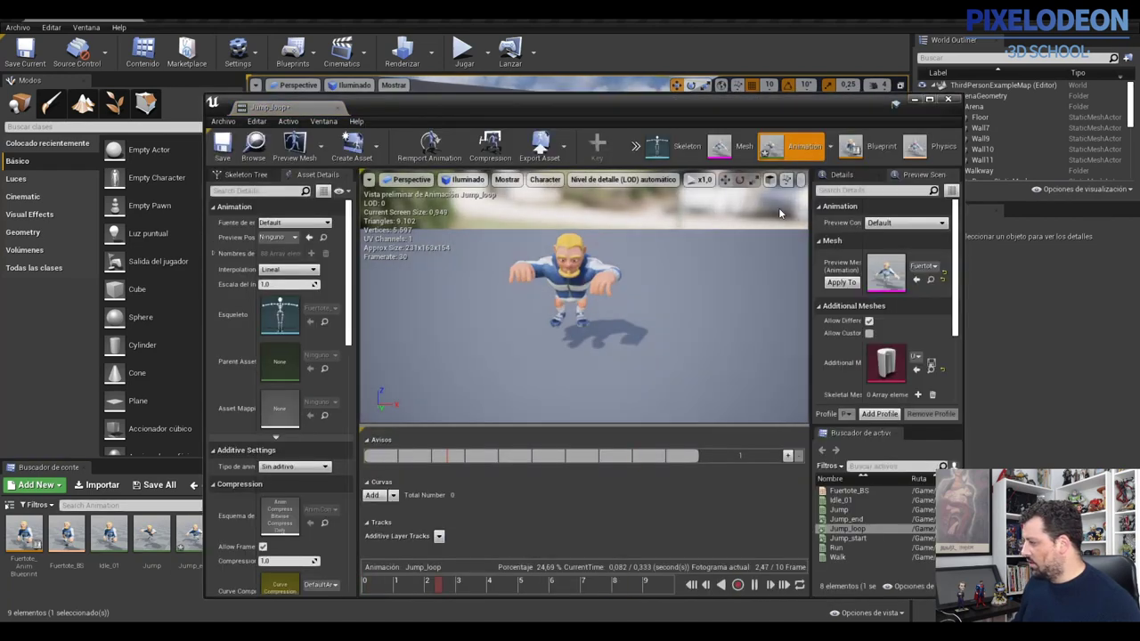
click(949, 100)
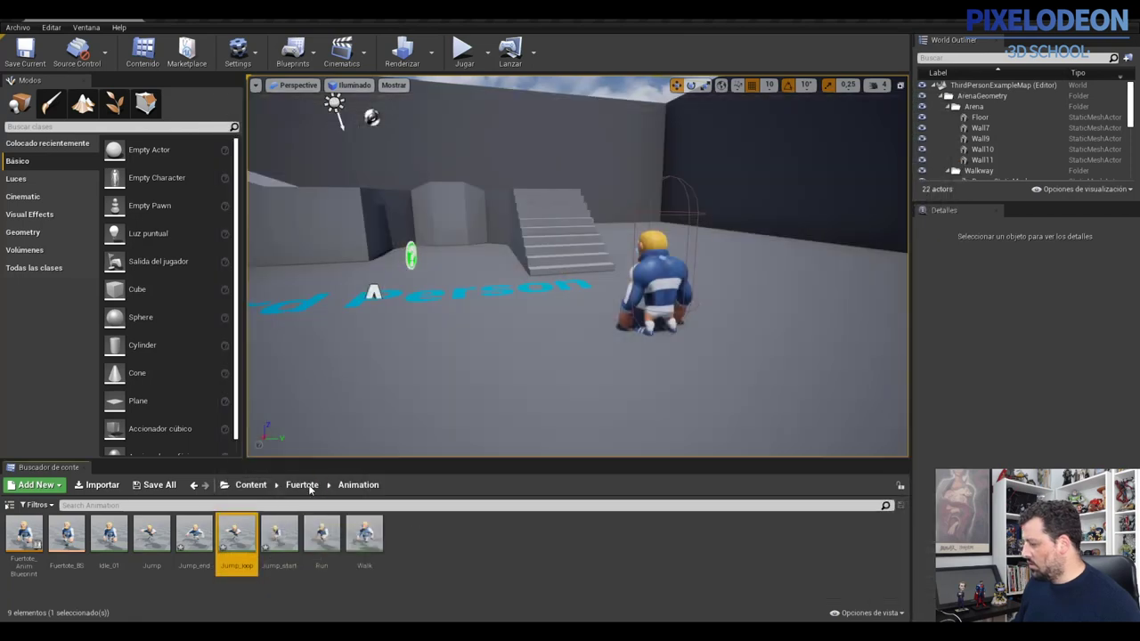
double_click(278, 534)
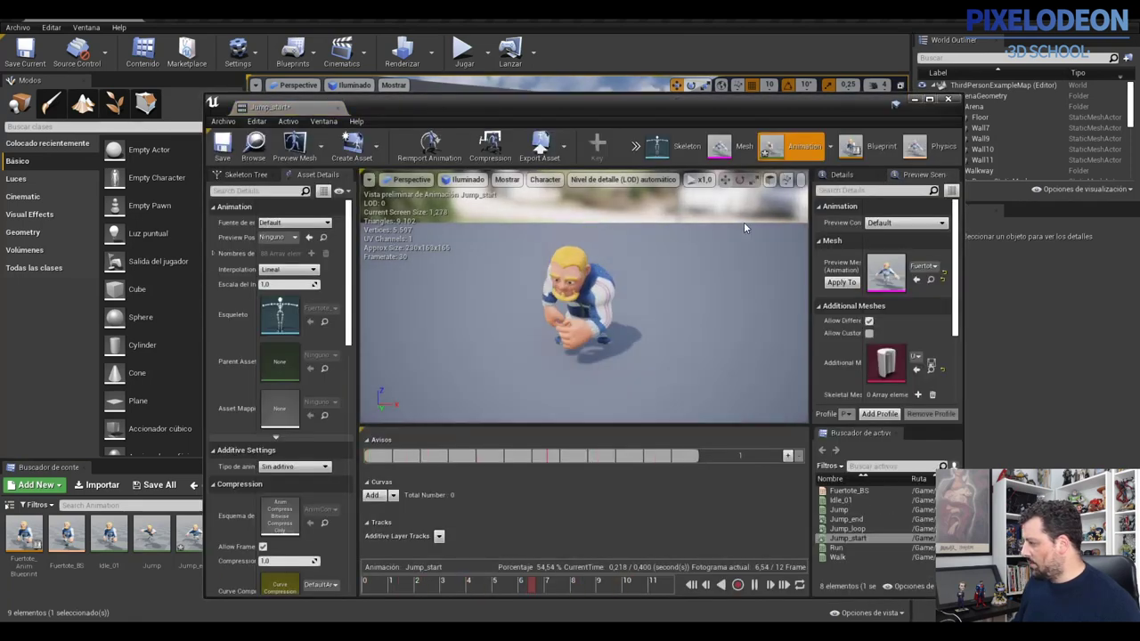
click(947, 99)
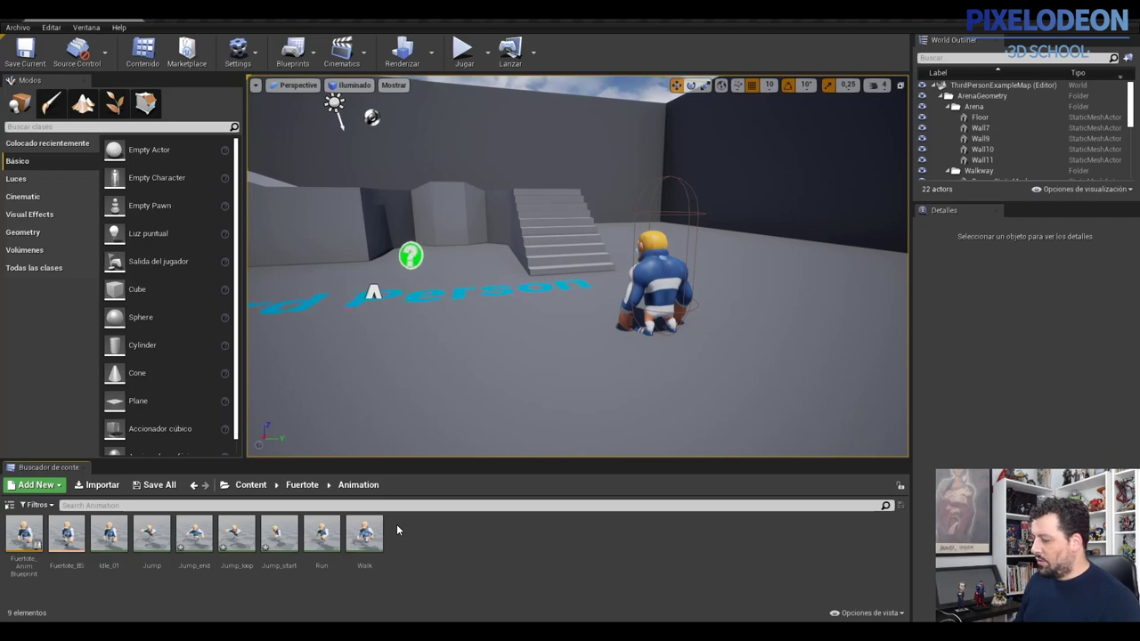
Open Fuertote_AnimBlueprint, go up to the Movimiento state machine and select Idle
double_click(24, 534)
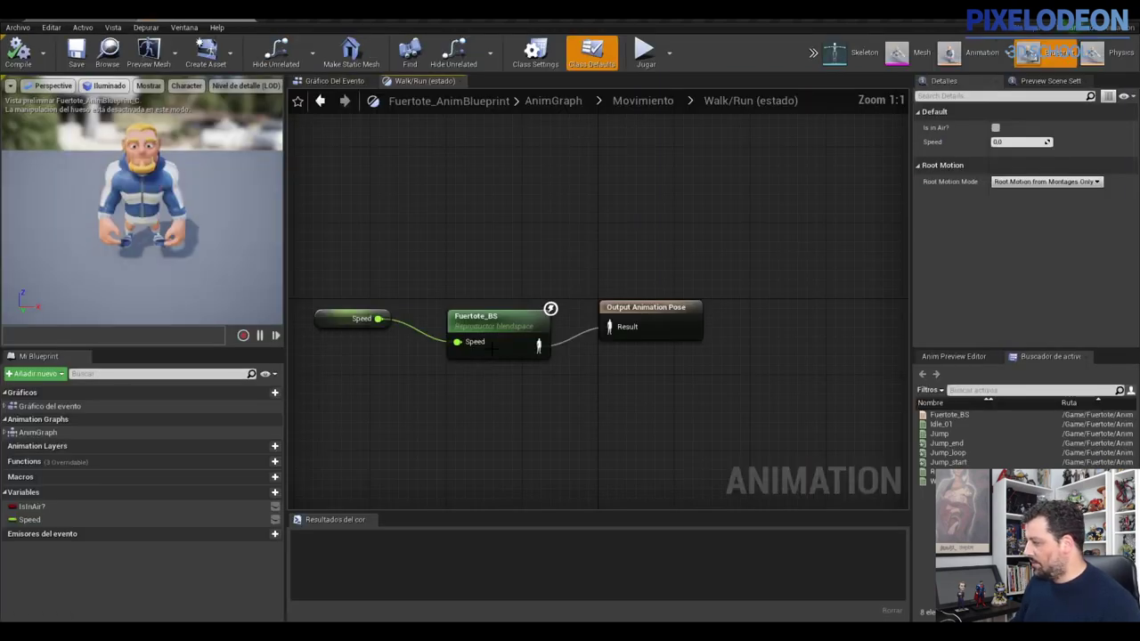
click(643, 100)
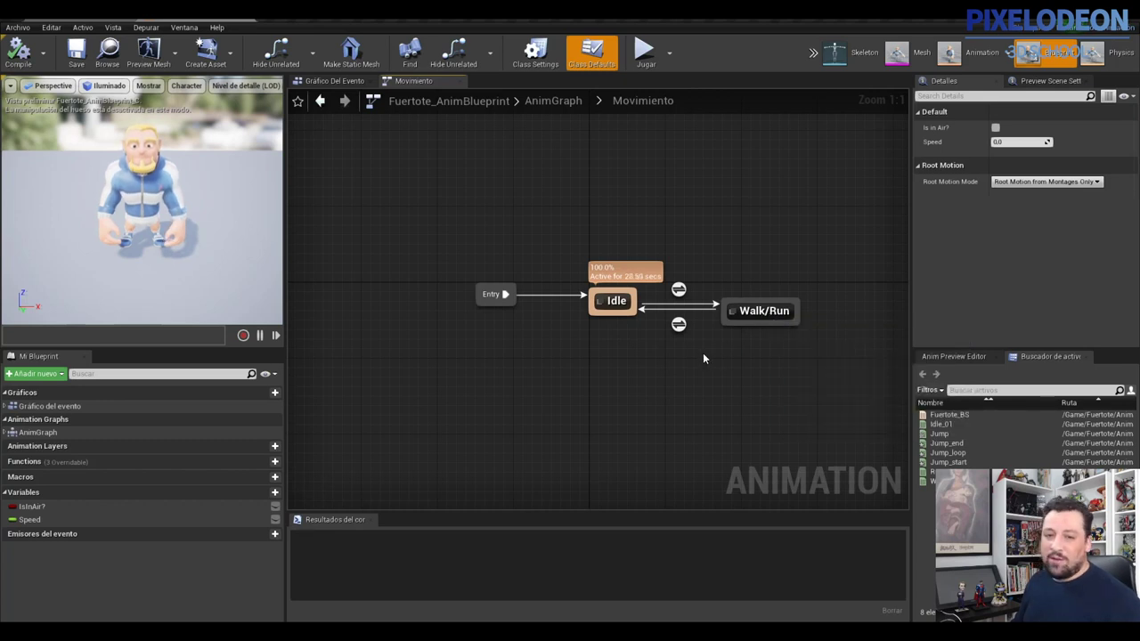
mouse_move(614, 304)
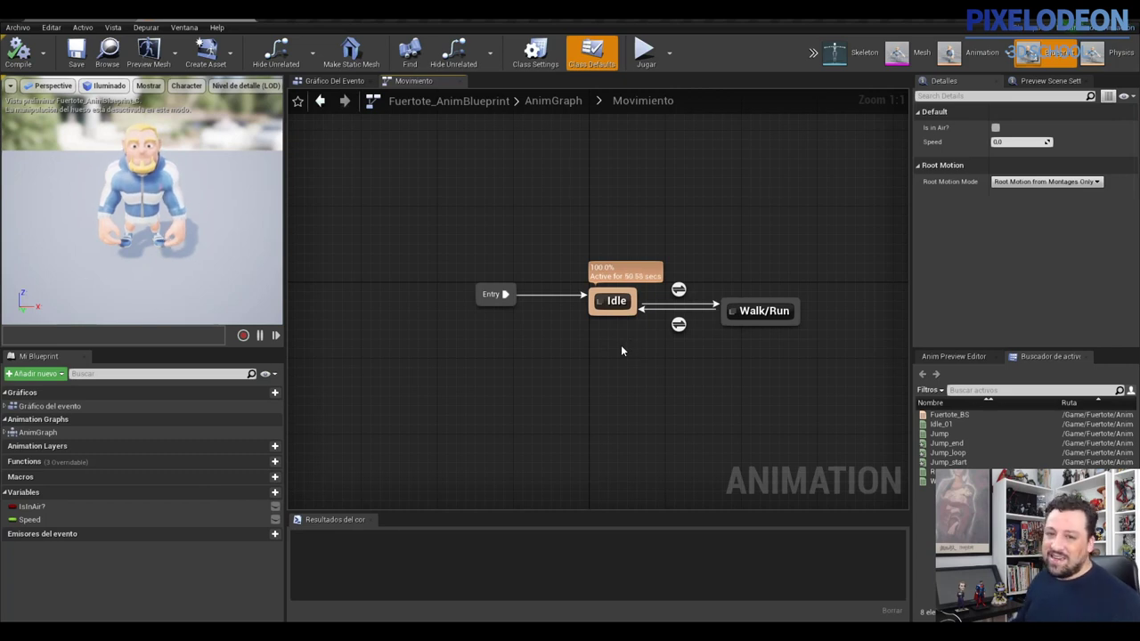
click(630, 313)
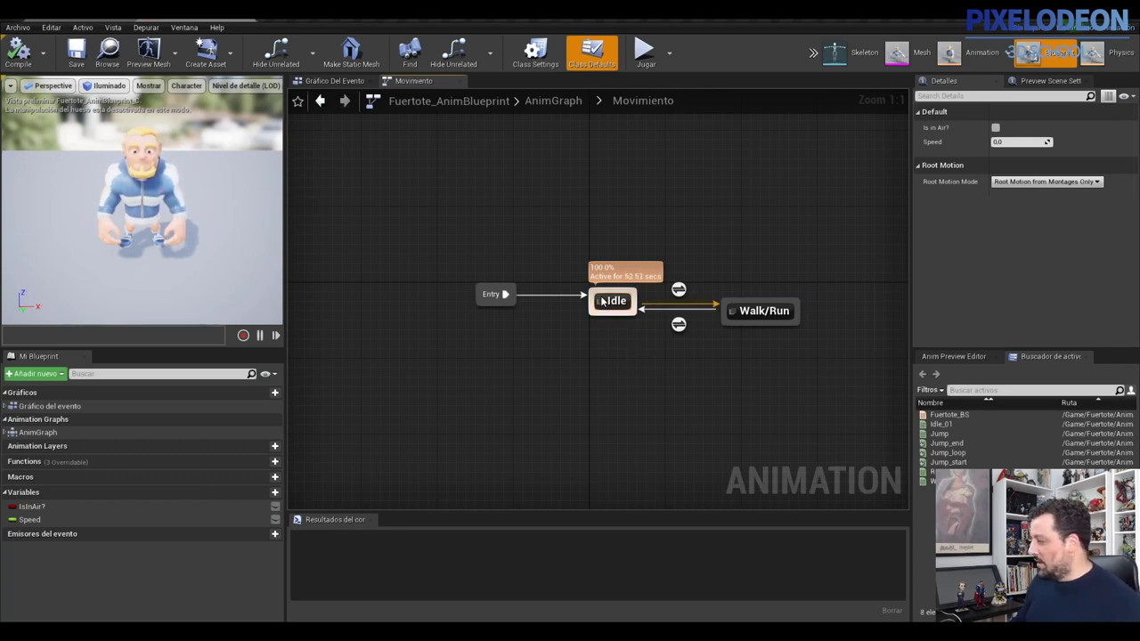
double_click(607, 306)
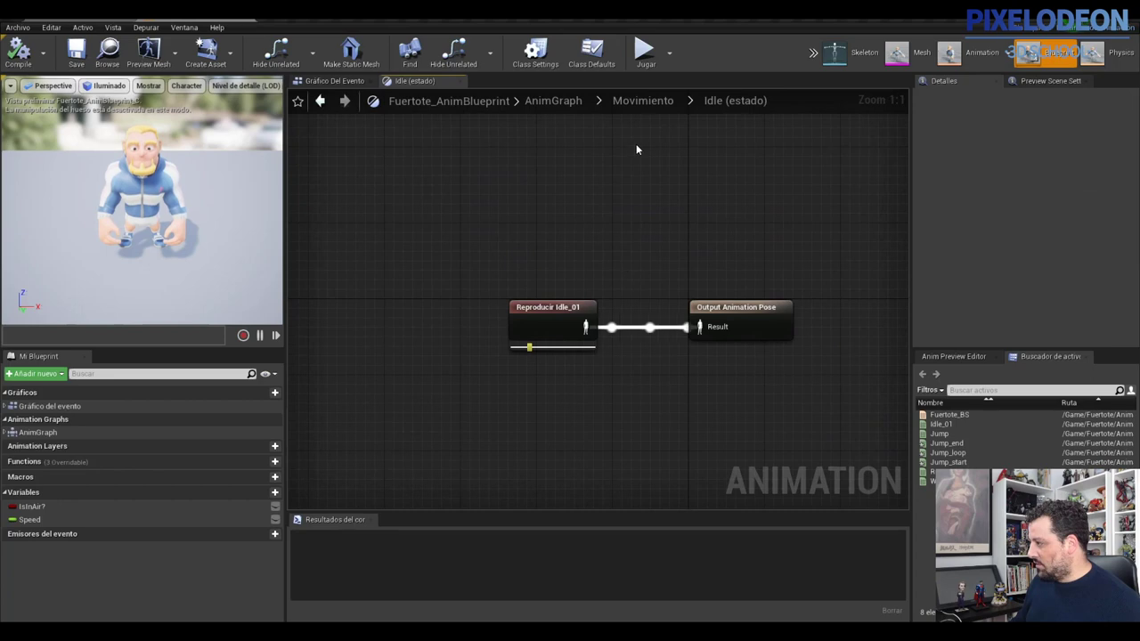
click(643, 101)
double_click(680, 322)
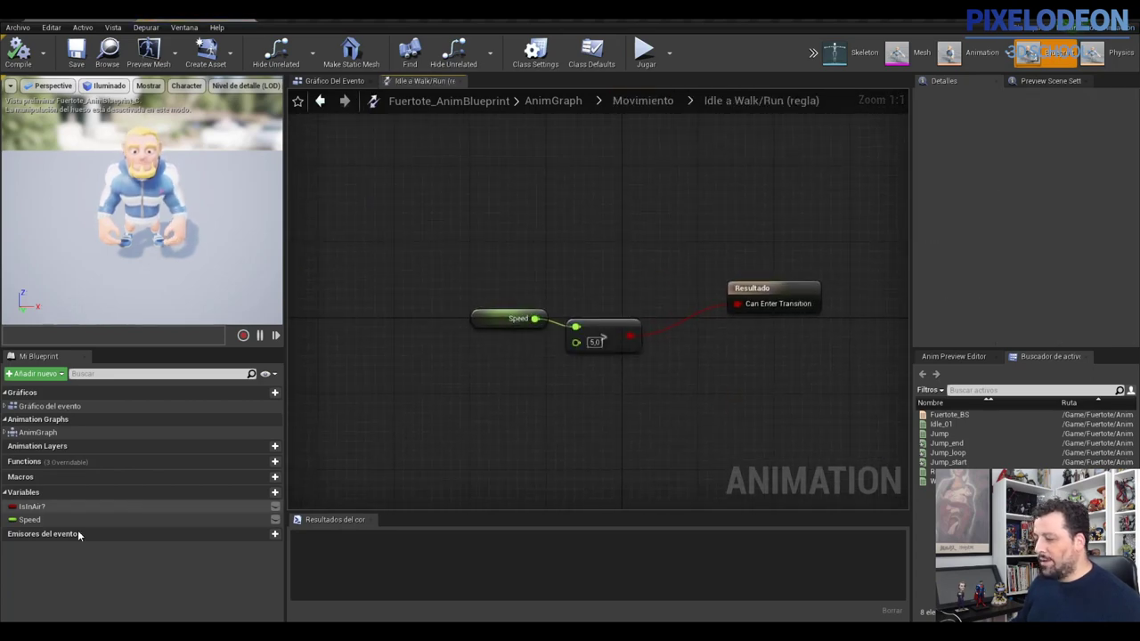
click(649, 101)
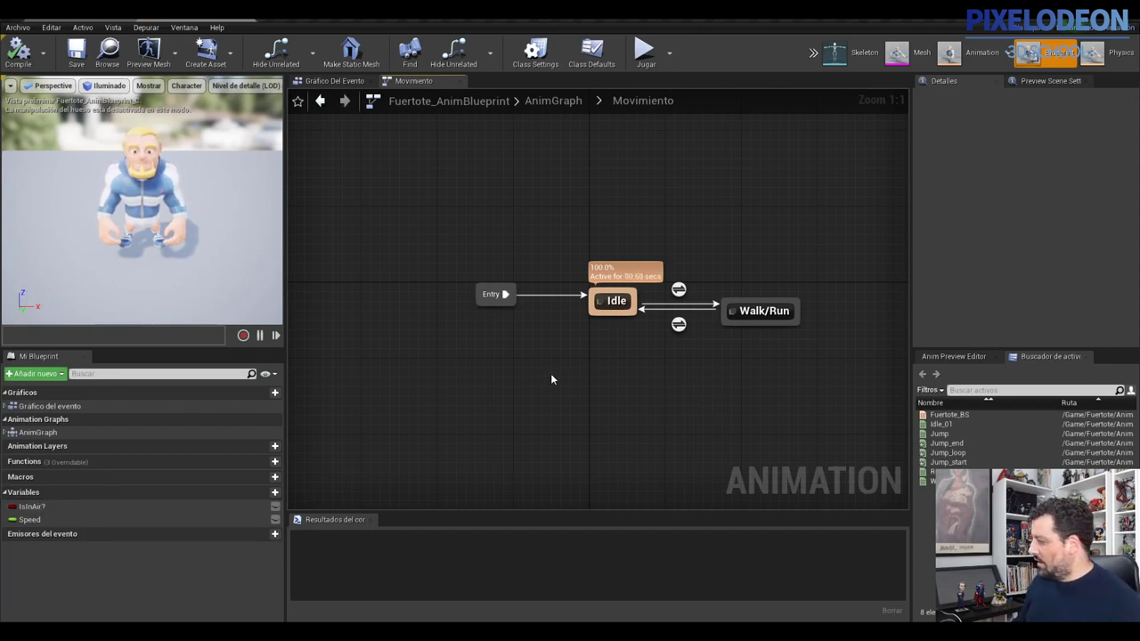
Add two new states to Movimiento named Jump_Start and Jump_loop
right_click(612, 223)
click(661, 266)
text(Jump_Start)
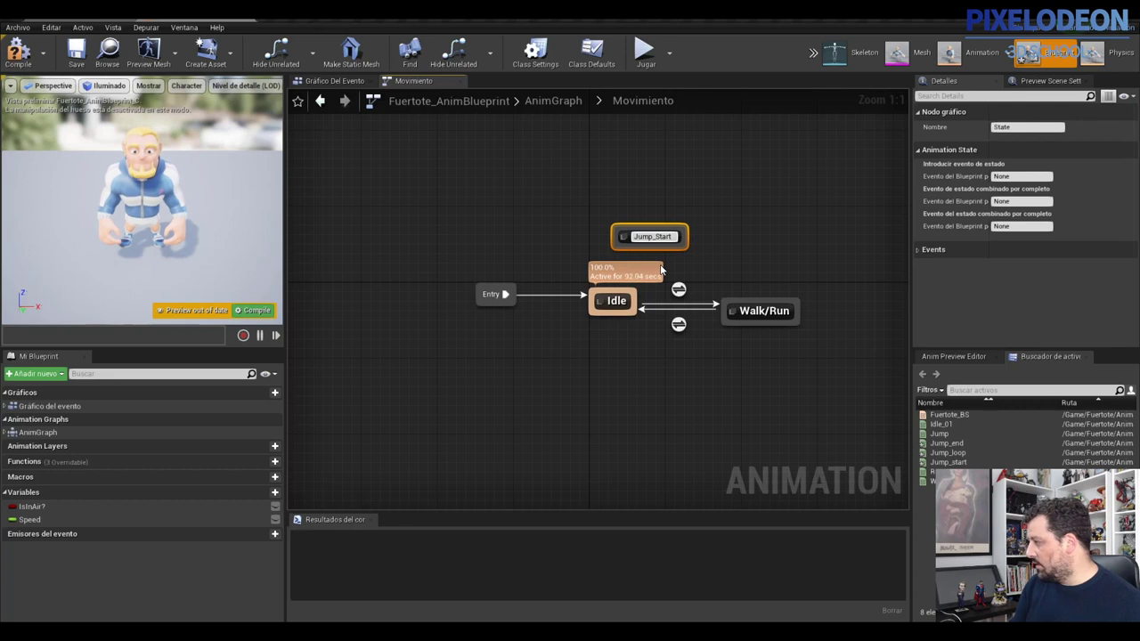
key(Return)
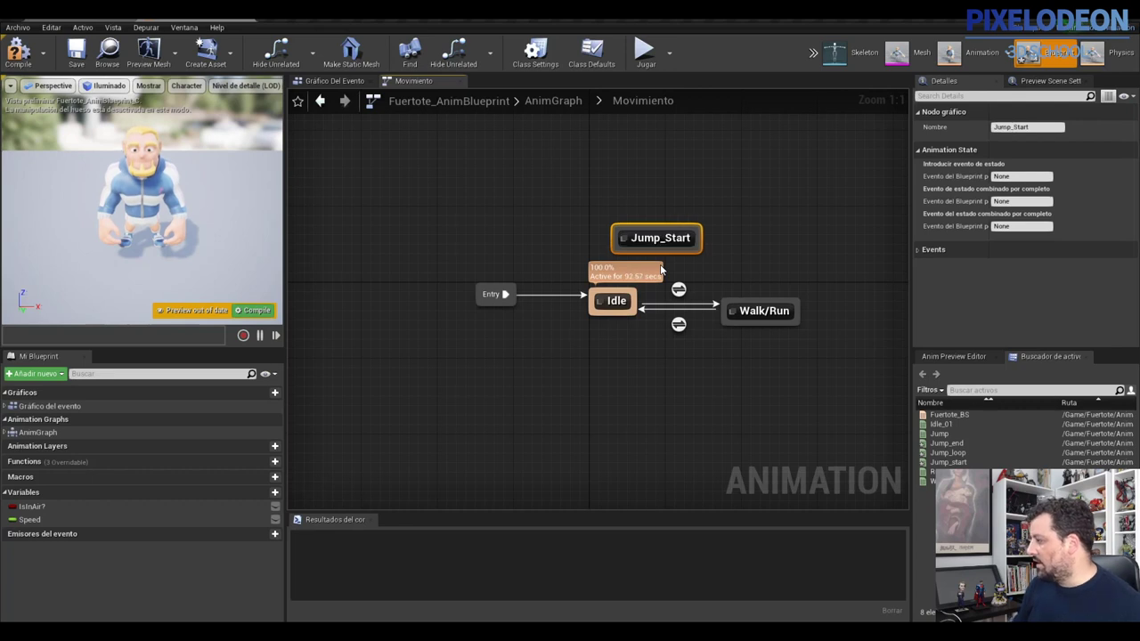
right_click(718, 192)
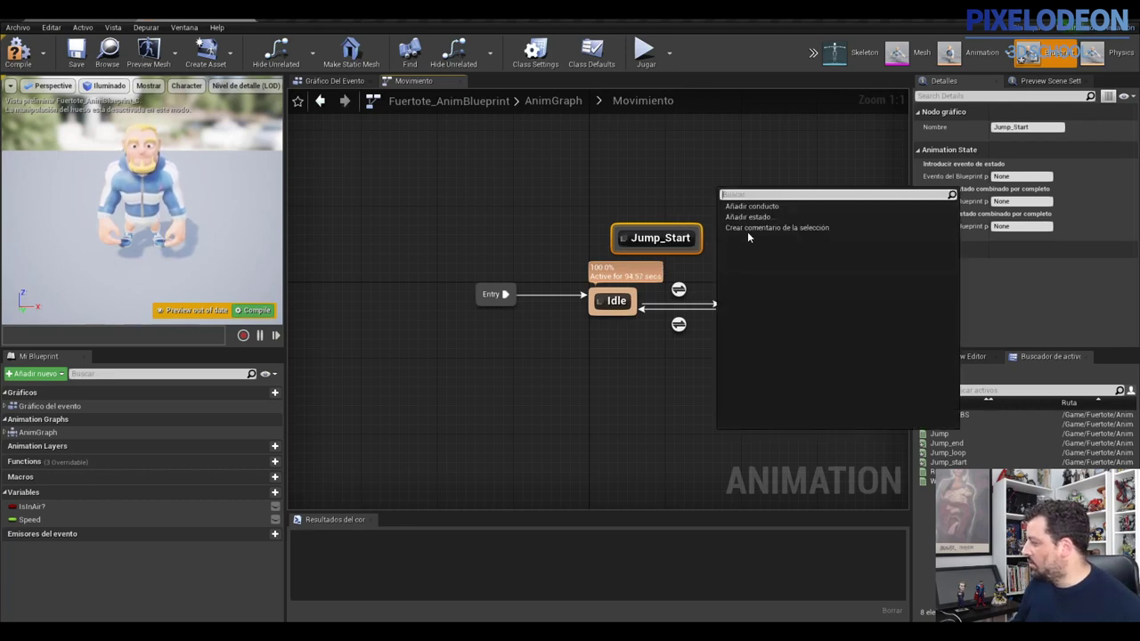
click(749, 217)
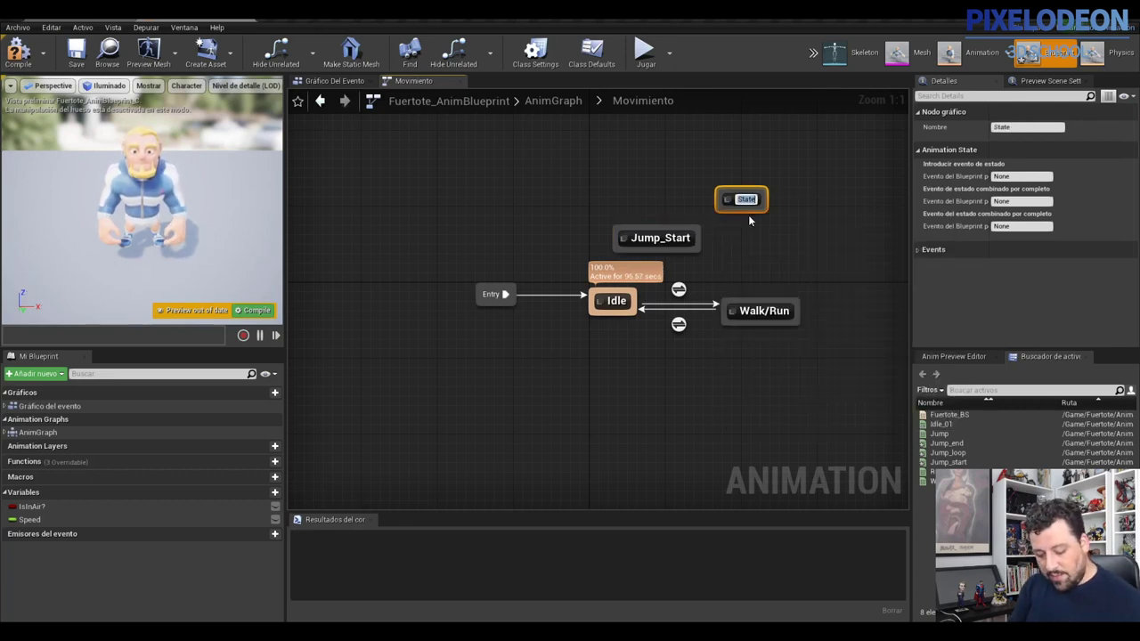
text(Jumo_loop)
key(Return)
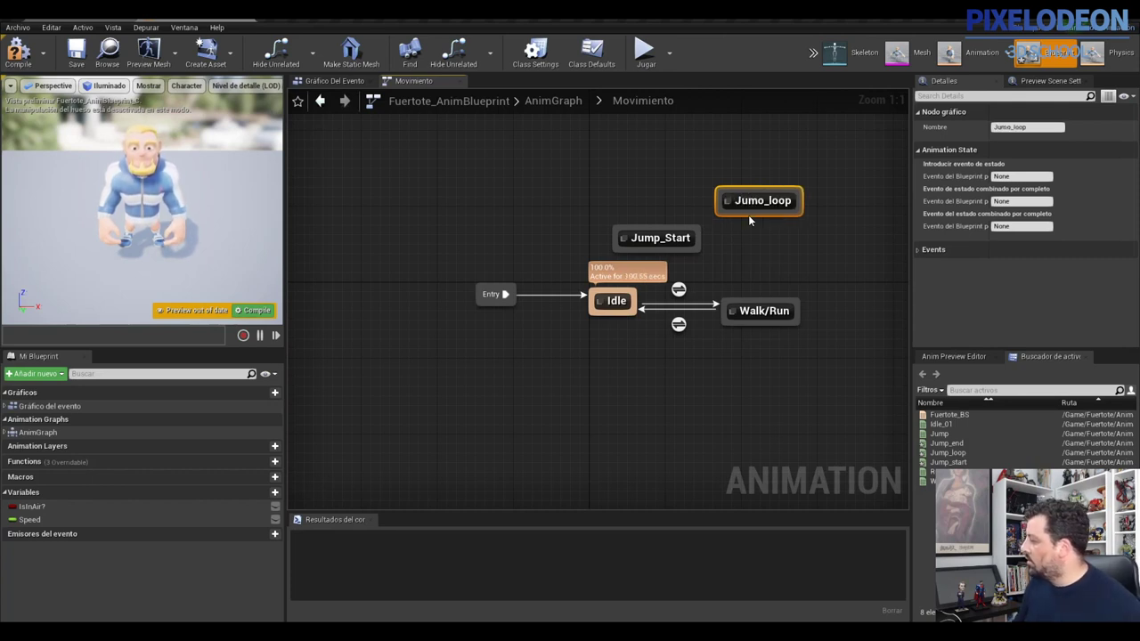
Correct the misspelled 'Jumo_loop' state name to 'Jump_loop'
click(748, 212)
key(End)
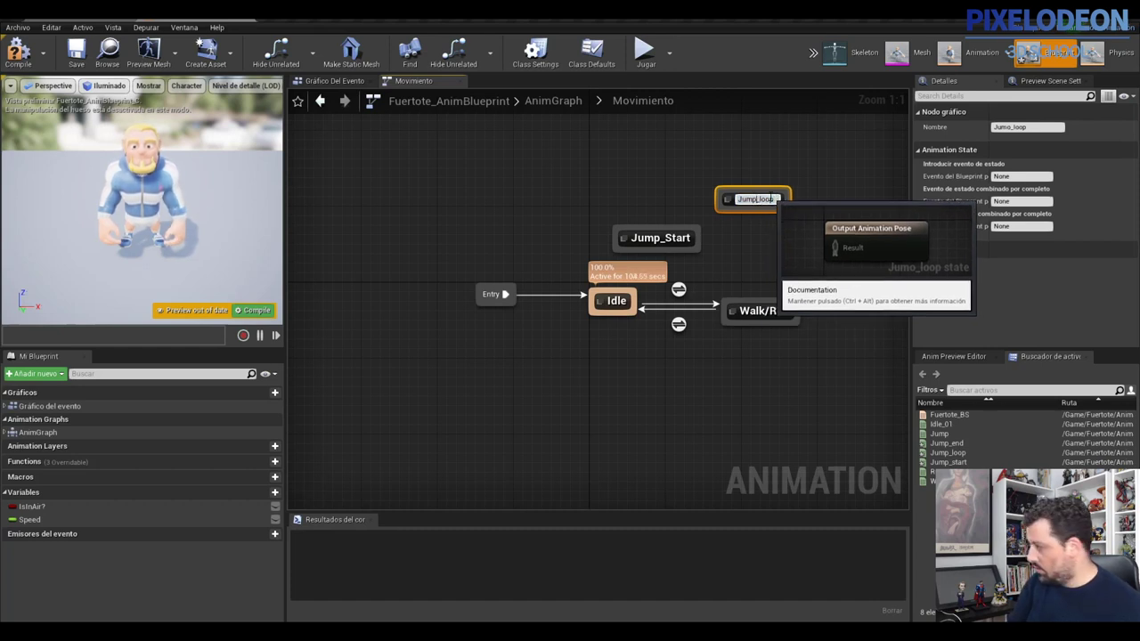
key(Left)
key(Left)
key(Left)
key(BackSpace)
text(p)
key(Return)
Arrange Jump_Start and Jump_loop above the Idle state
mouse_move(755, 199)
mouse_down()
mouse_move(723, 172)
mouse_move(723, 143)
mouse_up()
drag(660, 237, 620, 191)
right_drag(732, 195, 604, 303)
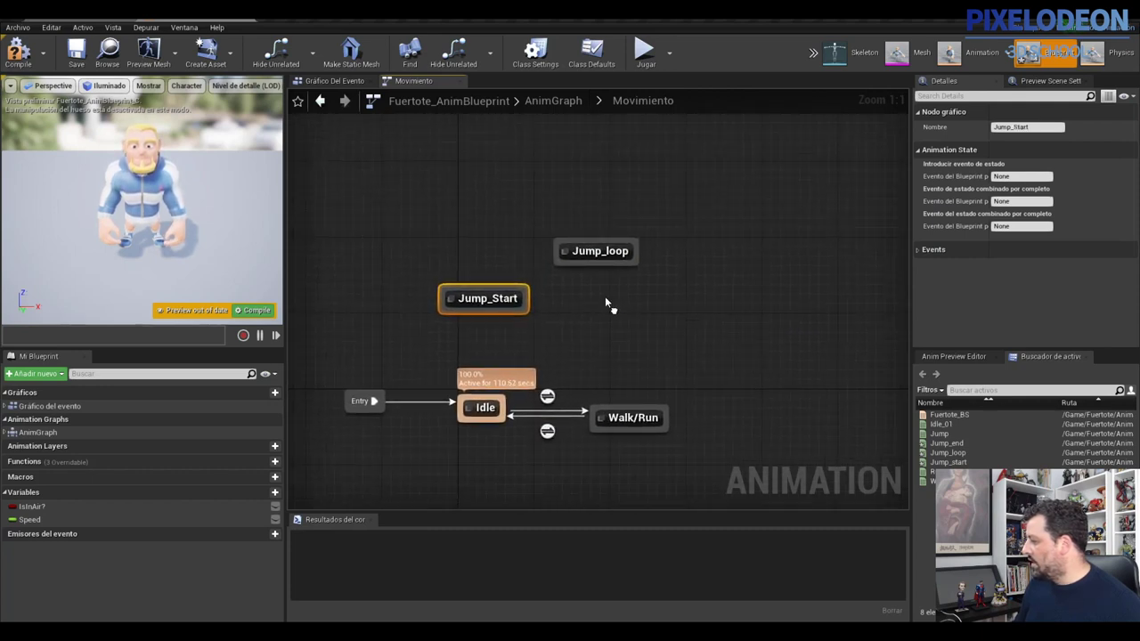
drag(609, 252, 609, 215)
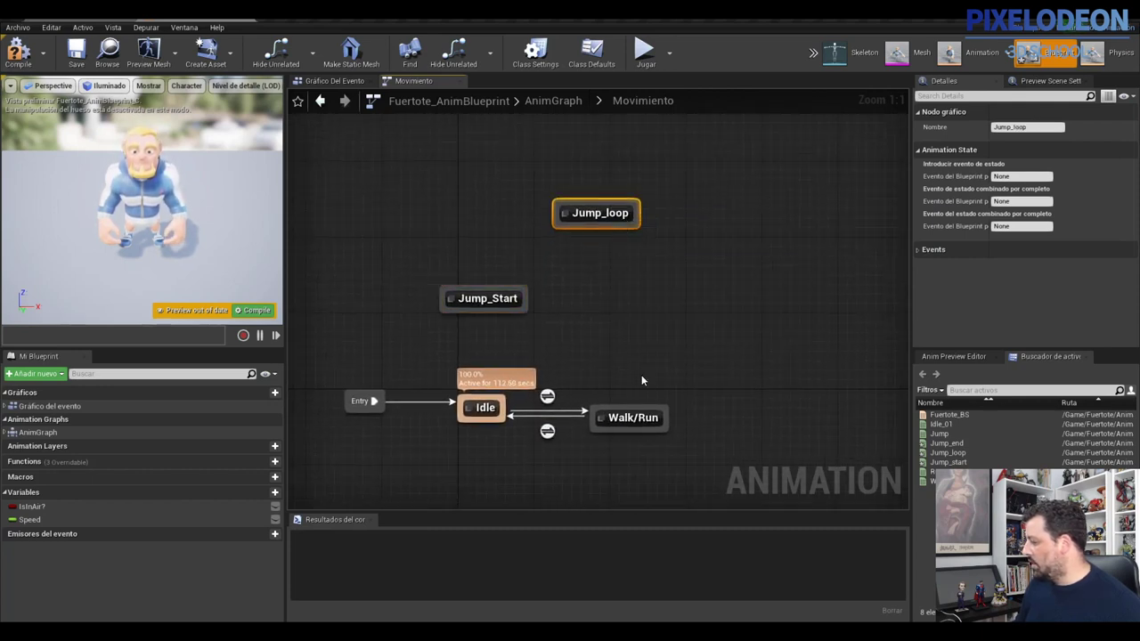
Add a new state named Jump_end to the Movimiento state machine
right_click(671, 276)
click(695, 304)
text(Jump)
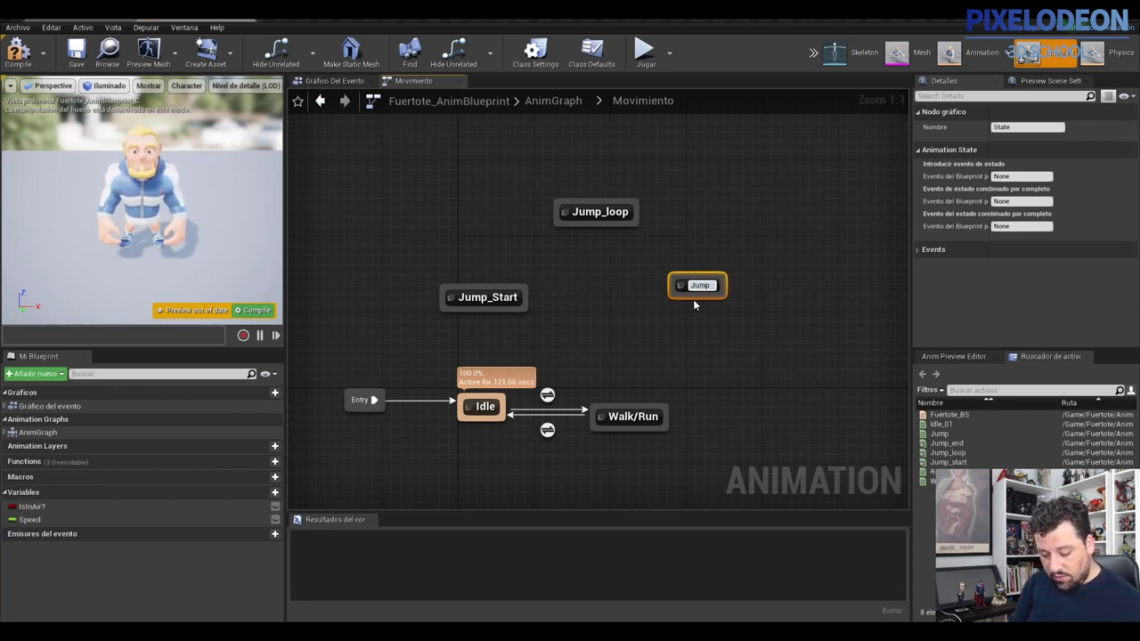
text(_e)
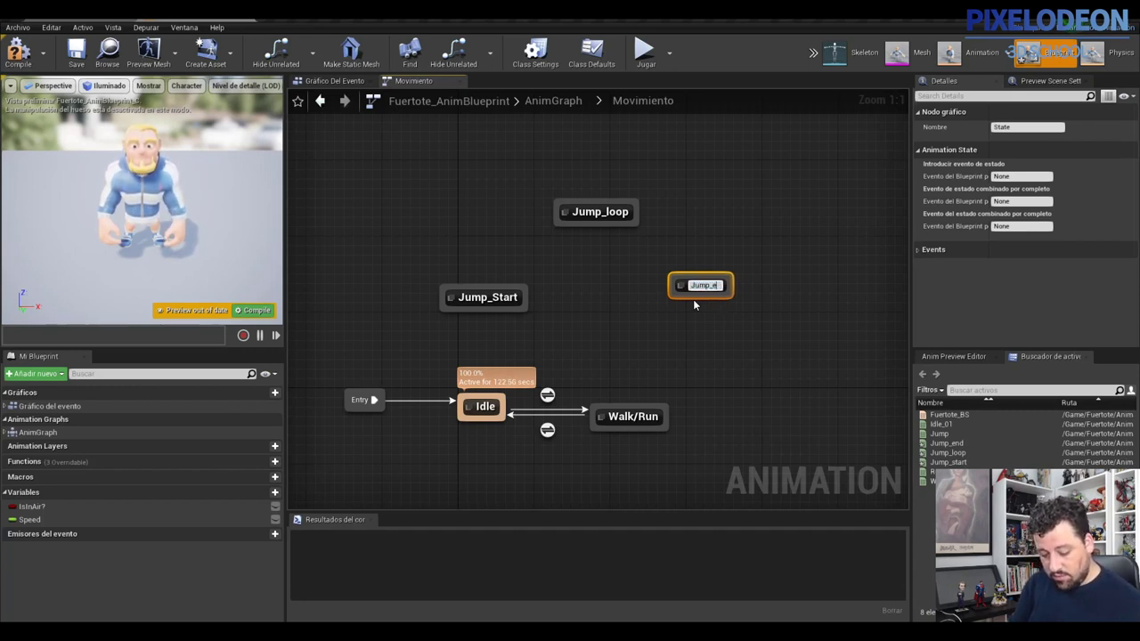
text(nd)
key(Return)
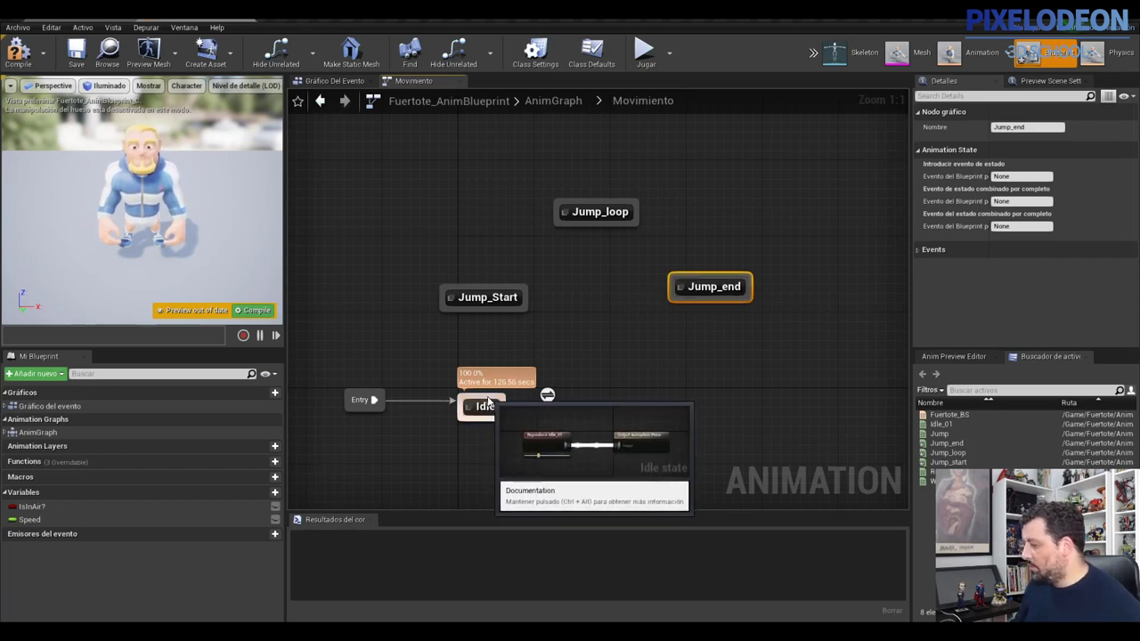
Chain transitions Idle → Jump_Start → Jump_loop → Jump_end → Idle
drag(488, 403, 482, 309)
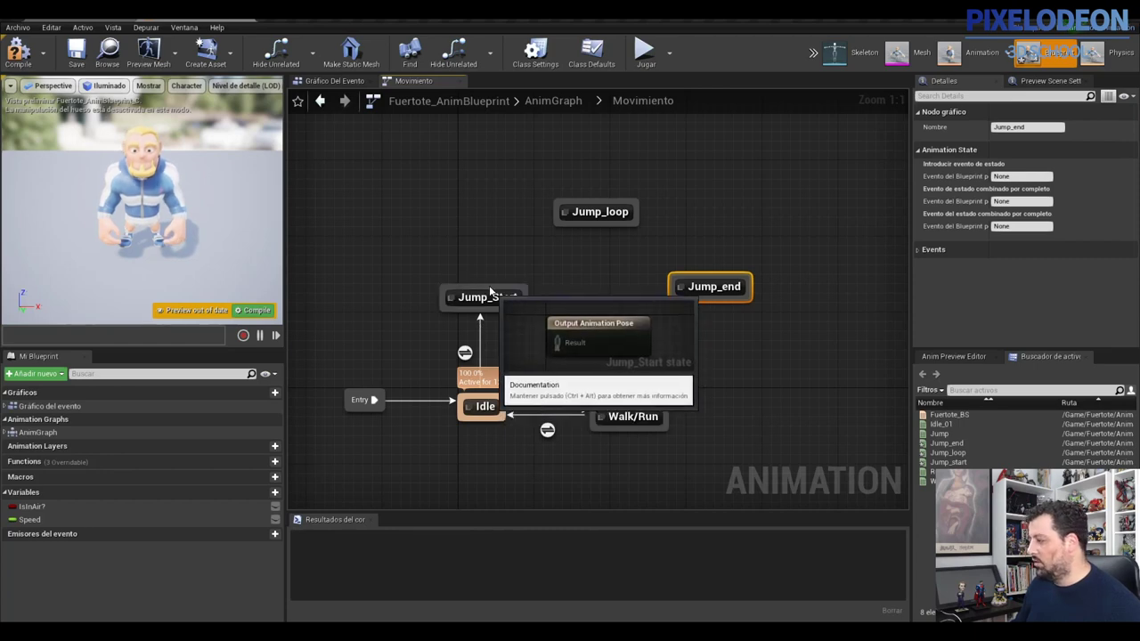
drag(488, 291, 563, 223)
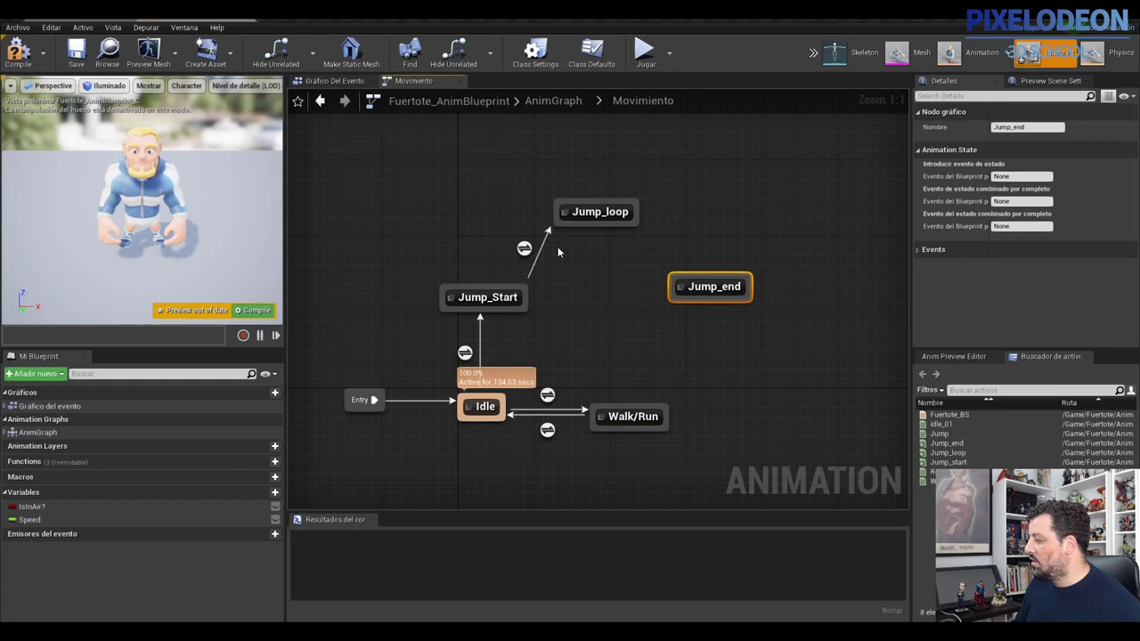
drag(643, 220, 684, 280)
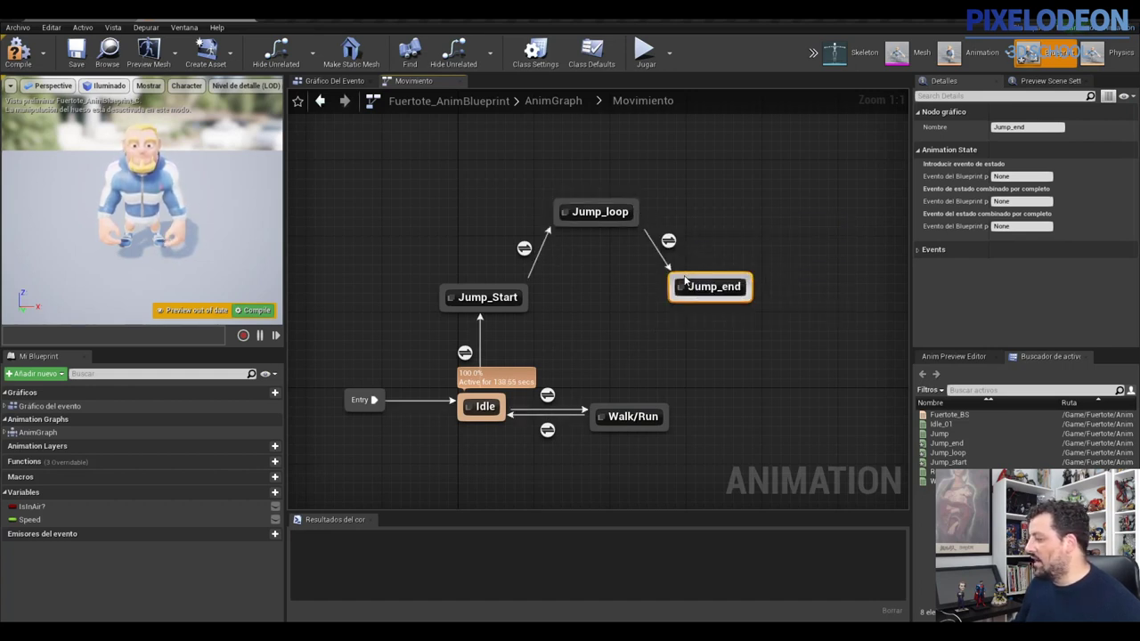
drag(677, 303, 496, 402)
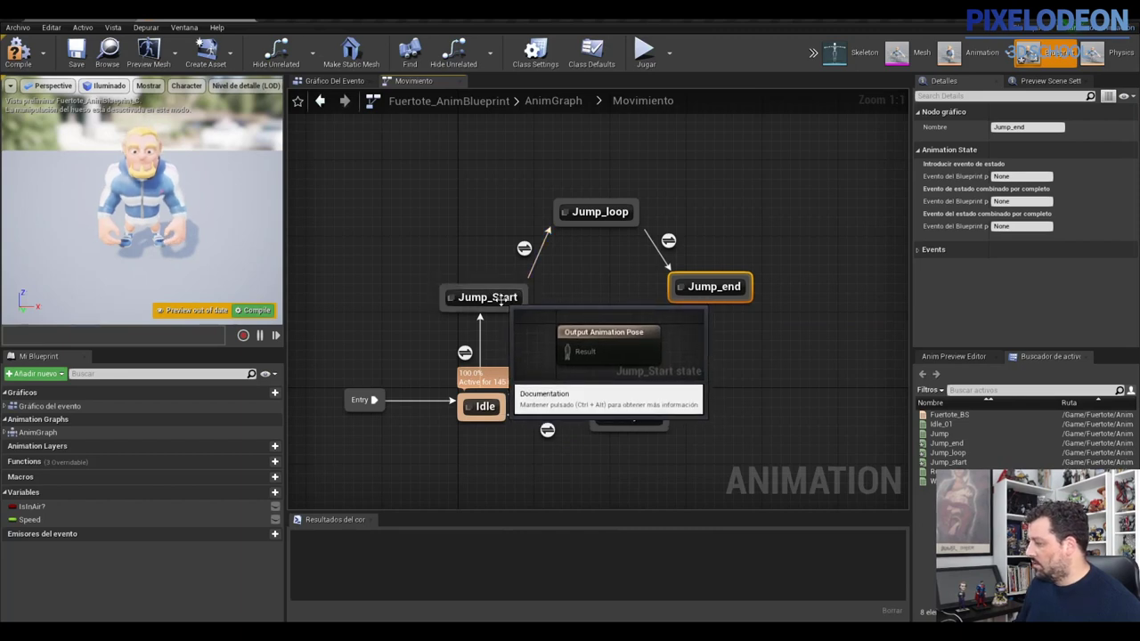
drag(504, 303, 476, 275)
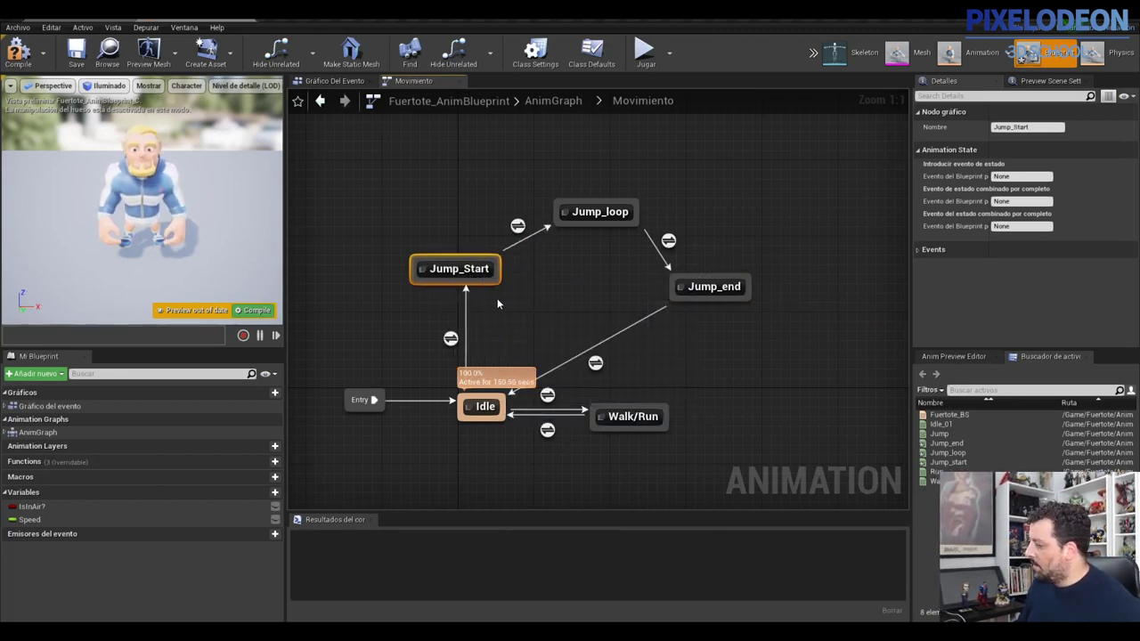
Inside Jump_Start, add a Play Jump_start node feeding Output Animation Pose
double_click(449, 268)
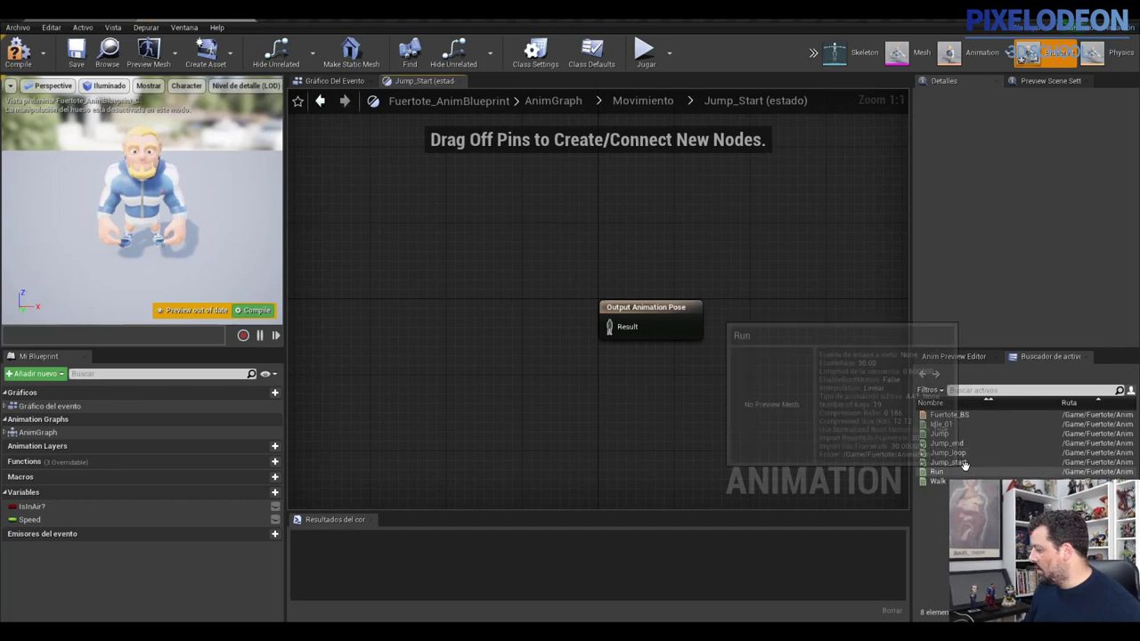
drag(957, 463, 431, 303)
drag(521, 327, 609, 326)
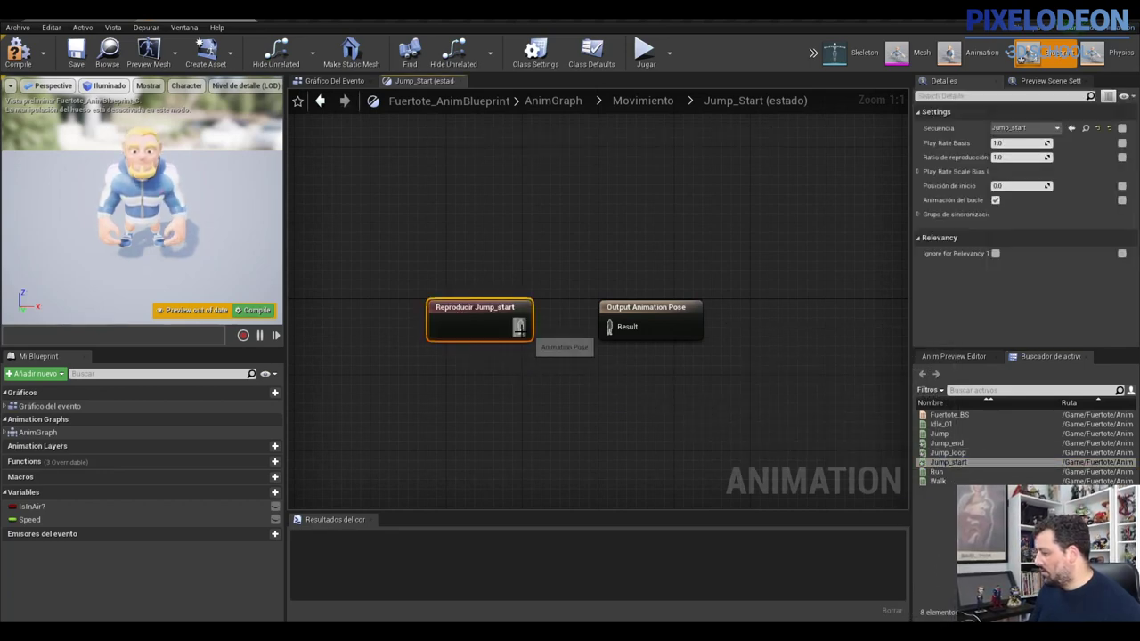
Make the Jump_loop state play the Jump_loop animation into its output pose
click(656, 105)
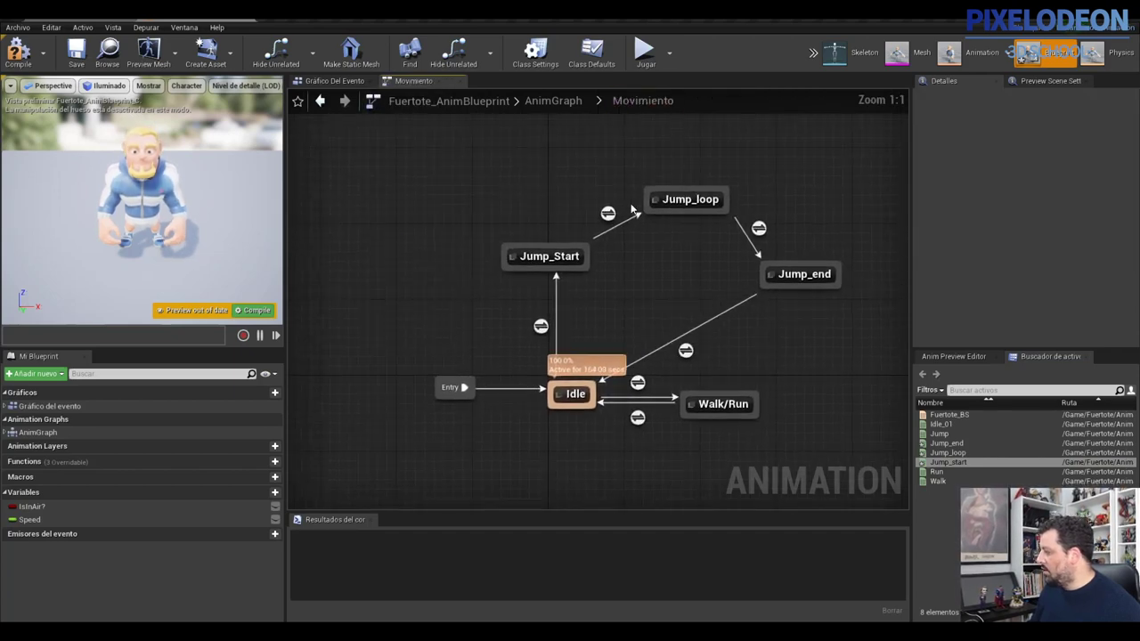
double_click(686, 201)
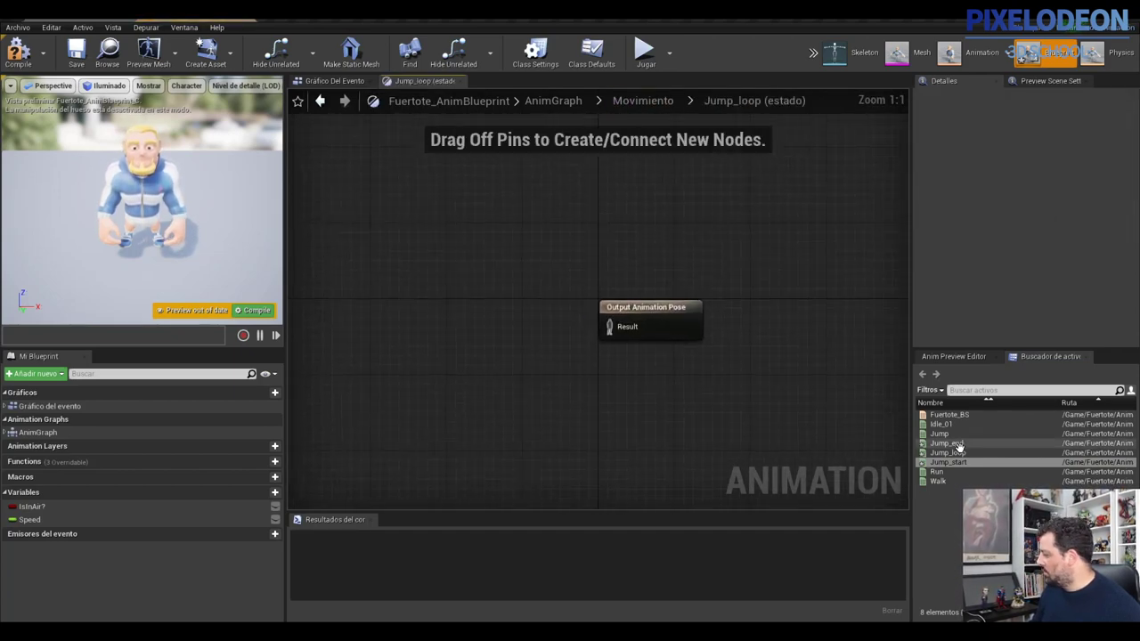
drag(948, 453, 430, 309)
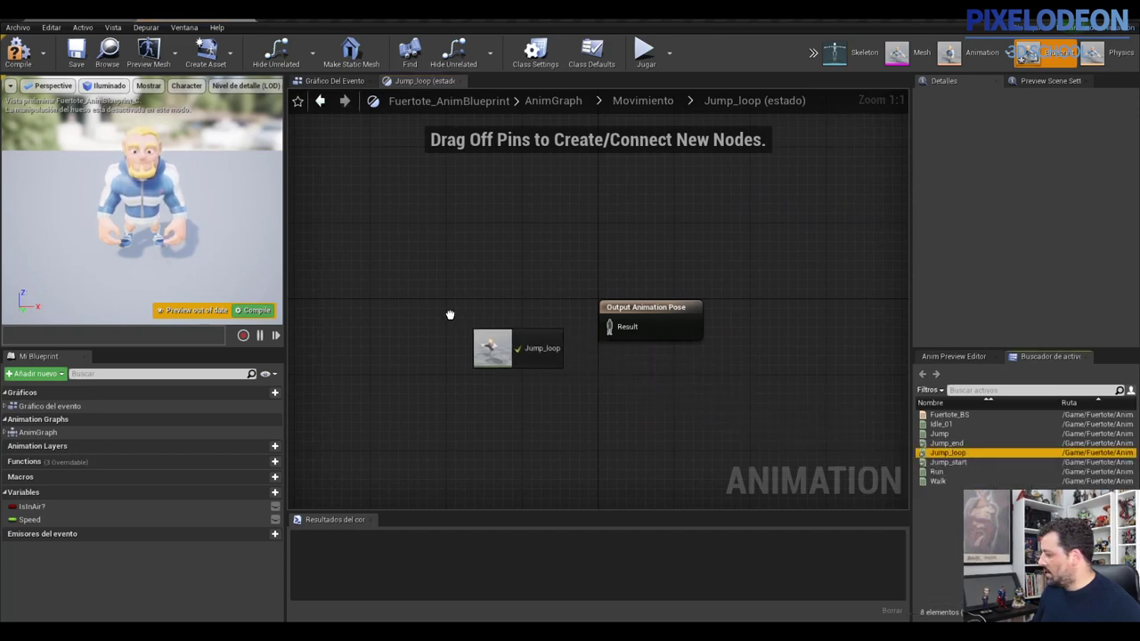
drag(517, 335, 609, 326)
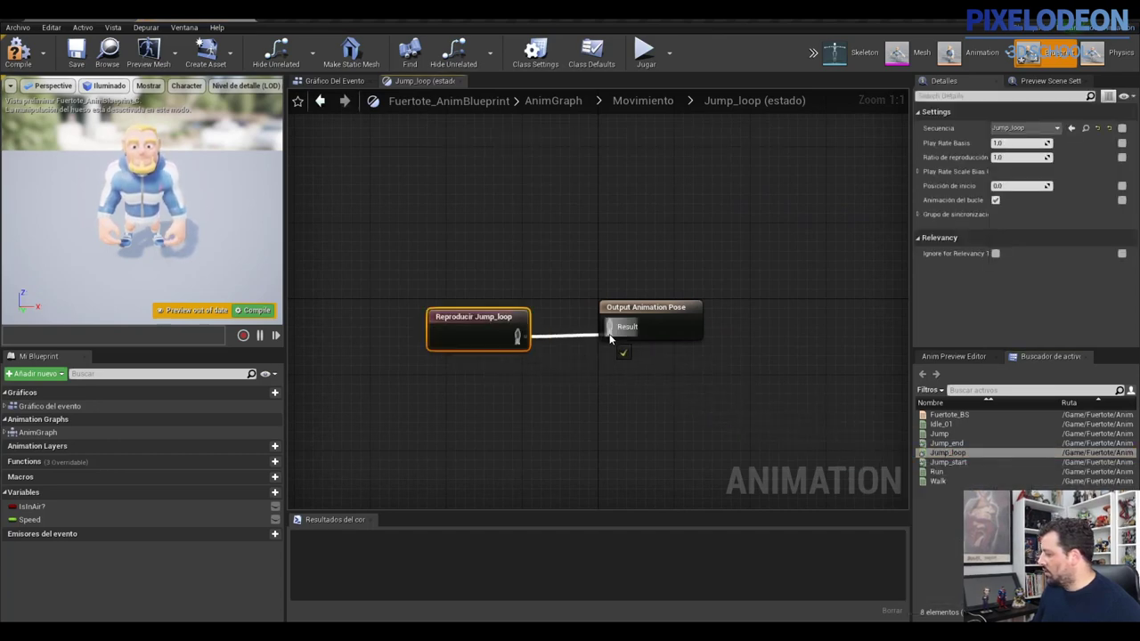
Make the Jump_end state play the Jump_end animation into its output pose
click(648, 102)
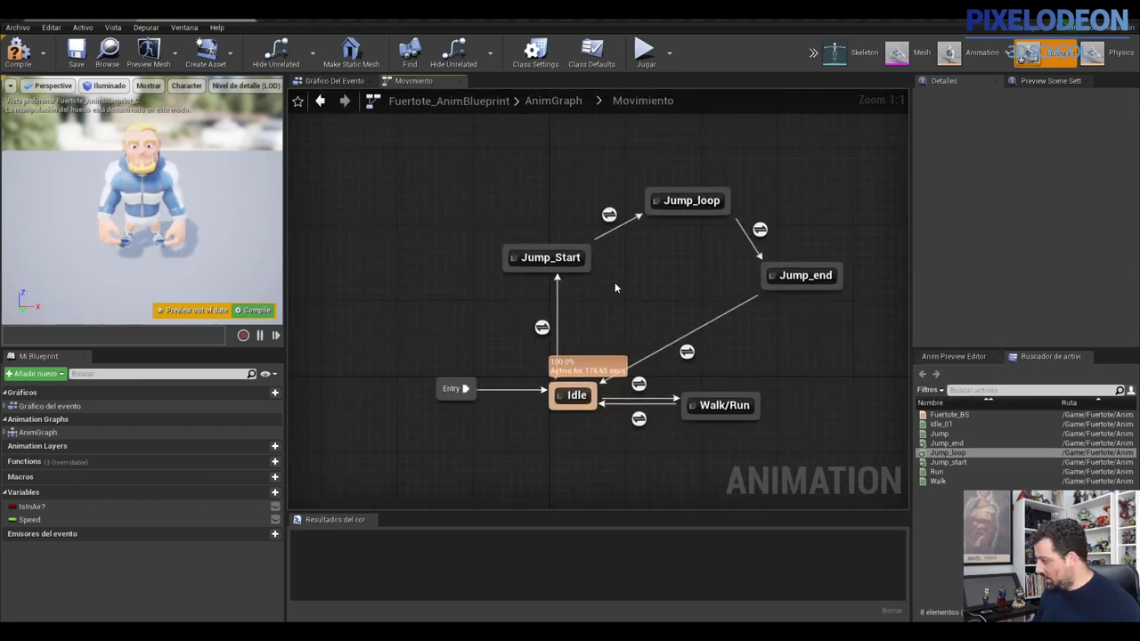
double_click(801, 276)
drag(946, 442, 511, 326)
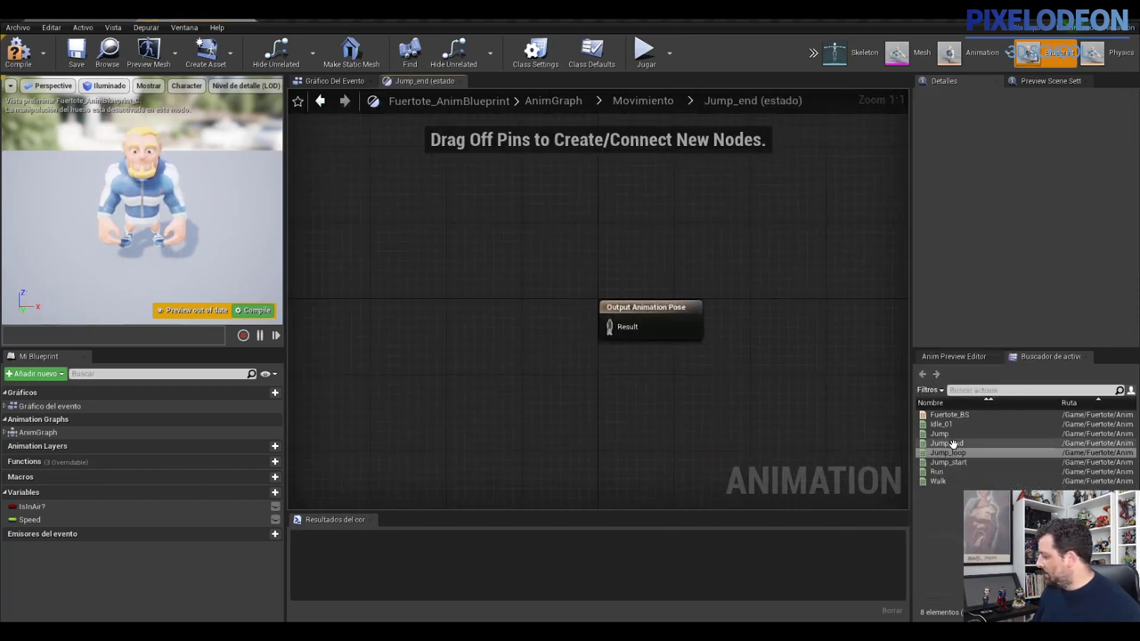
drag(433, 302, 431, 303)
drag(514, 327, 609, 326)
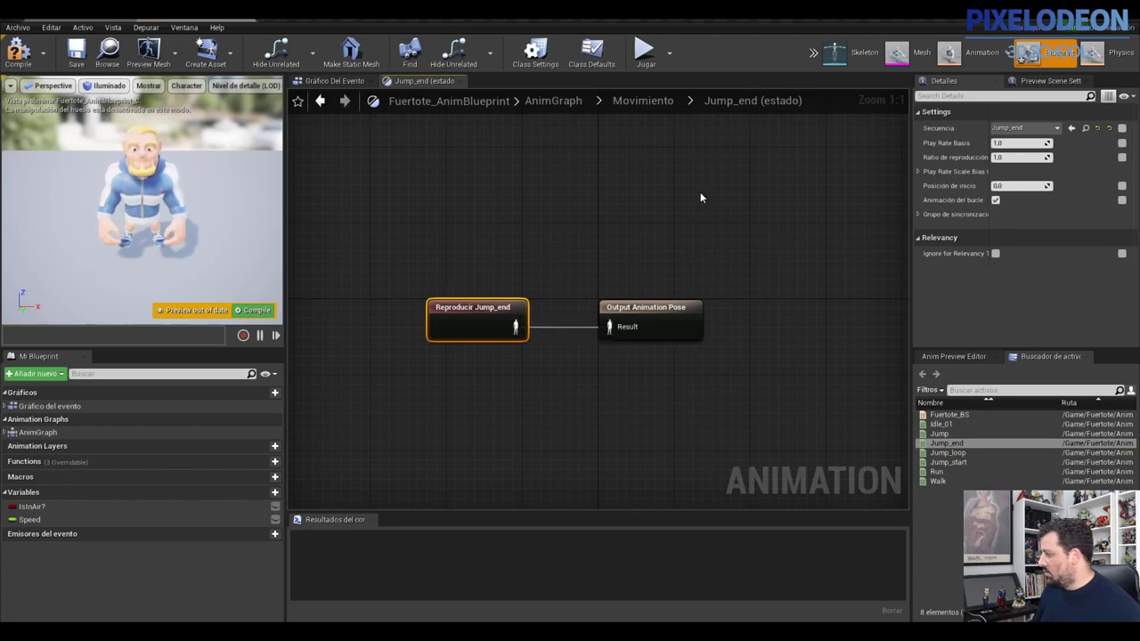
click(648, 103)
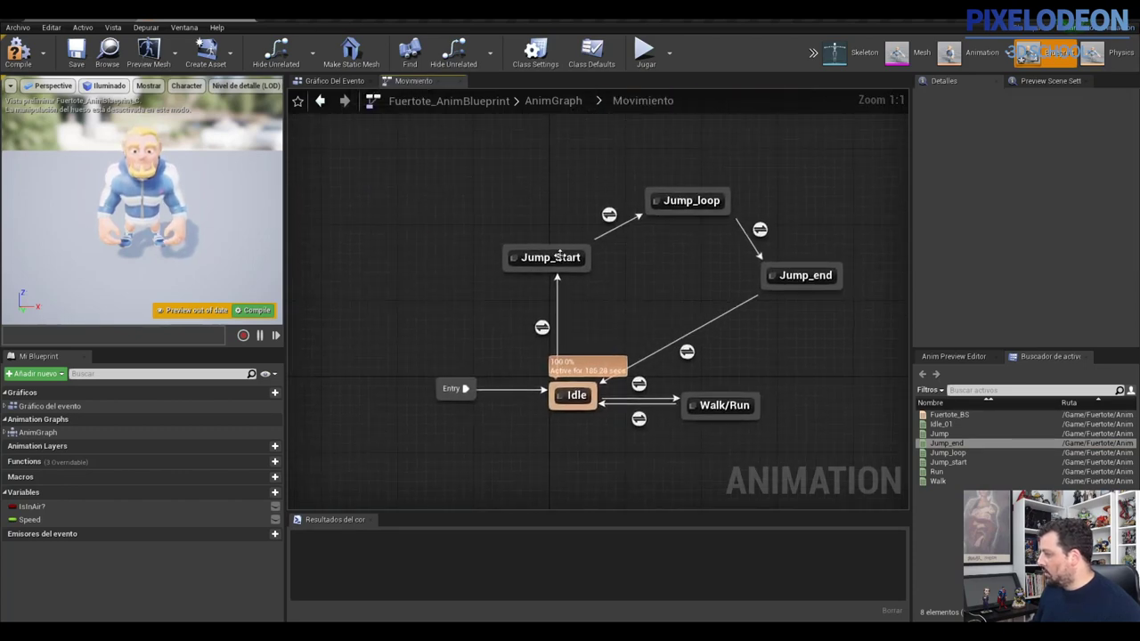
Uncheck Loop Animation on the Jump_start play node in the Jump_Start state
double_click(540, 260)
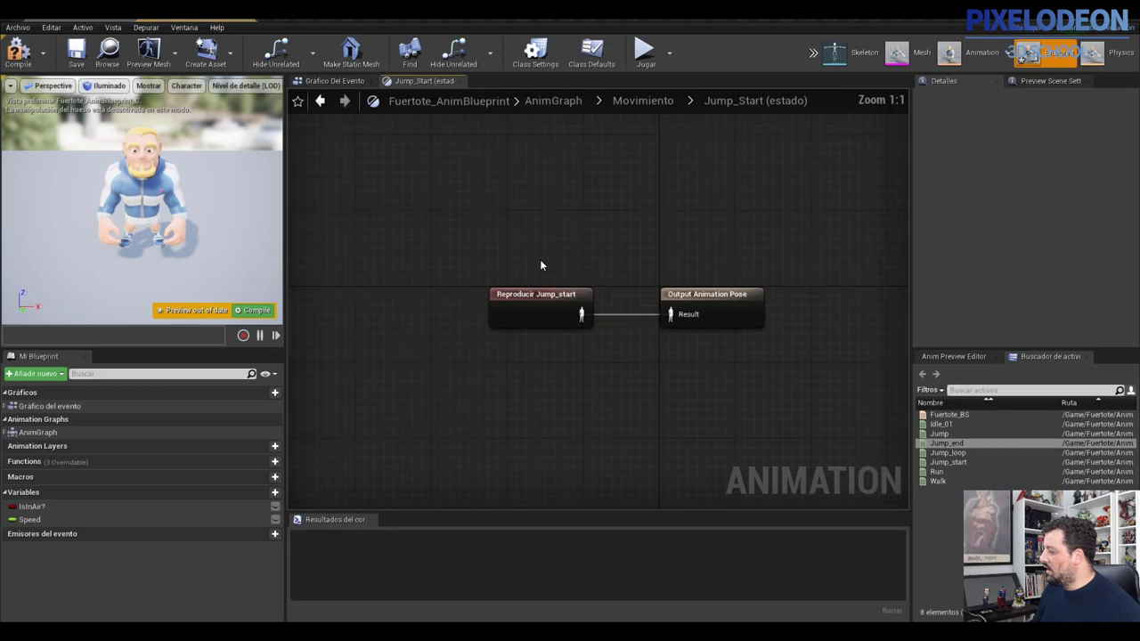
click(556, 318)
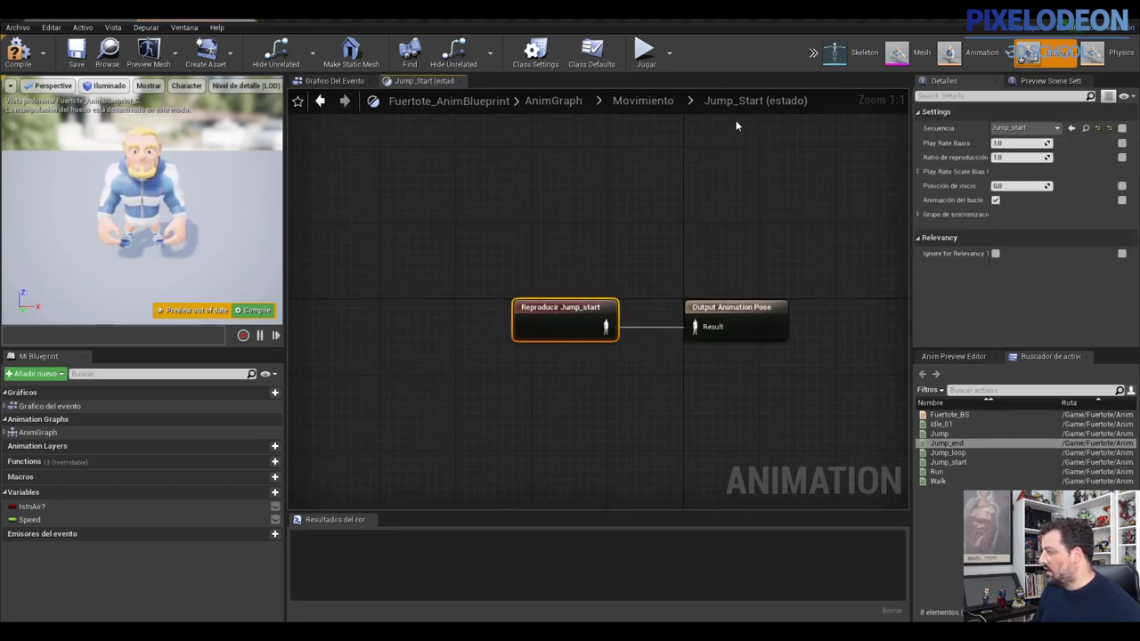
click(996, 201)
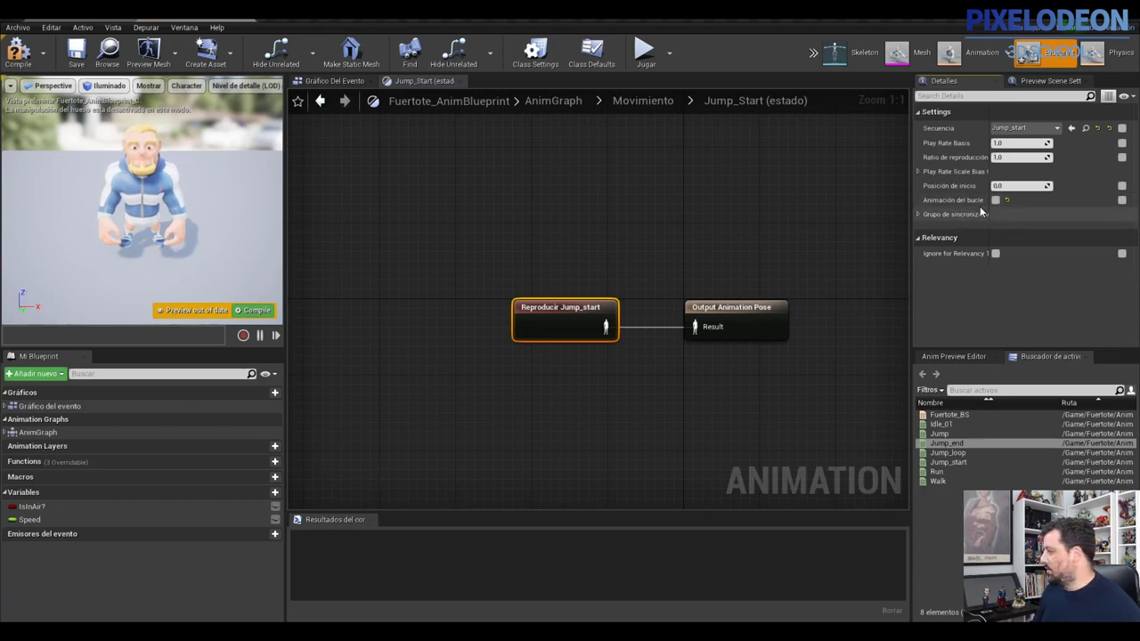
click(643, 101)
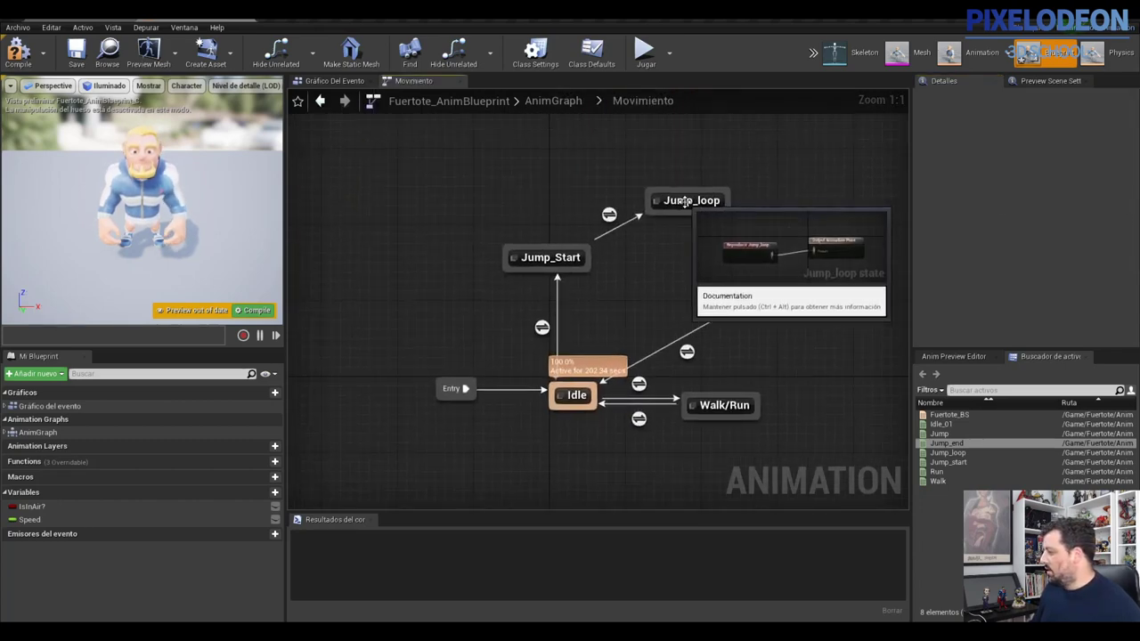
Check the Jump_loop play node, leaving Loop Animation enabled
double_click(686, 198)
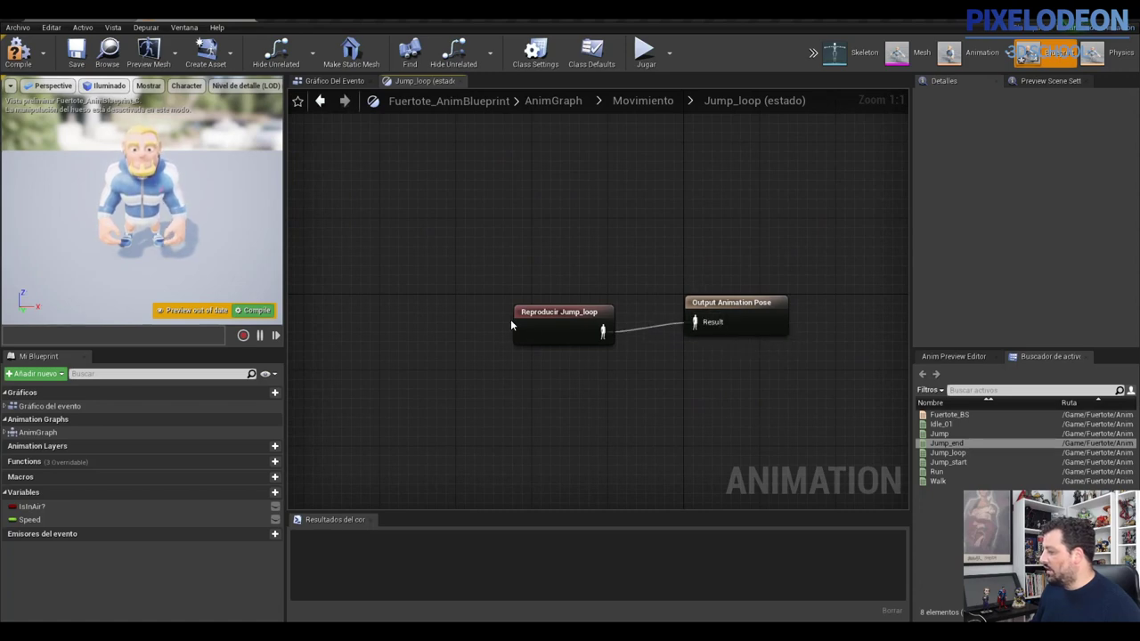
click(562, 314)
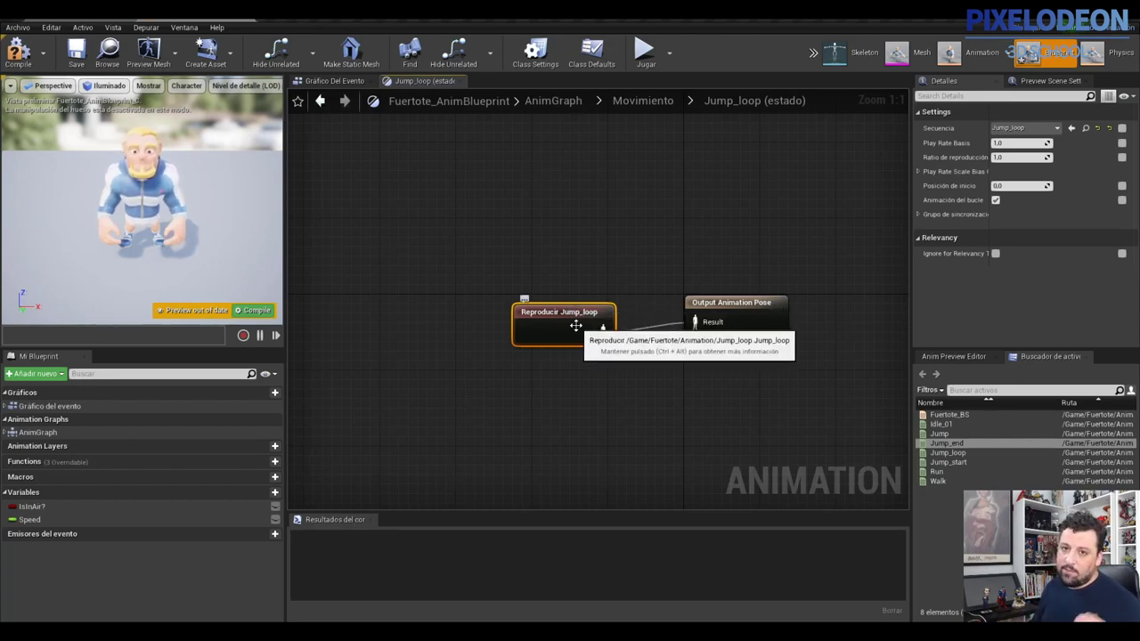
click(995, 201)
click(996, 201)
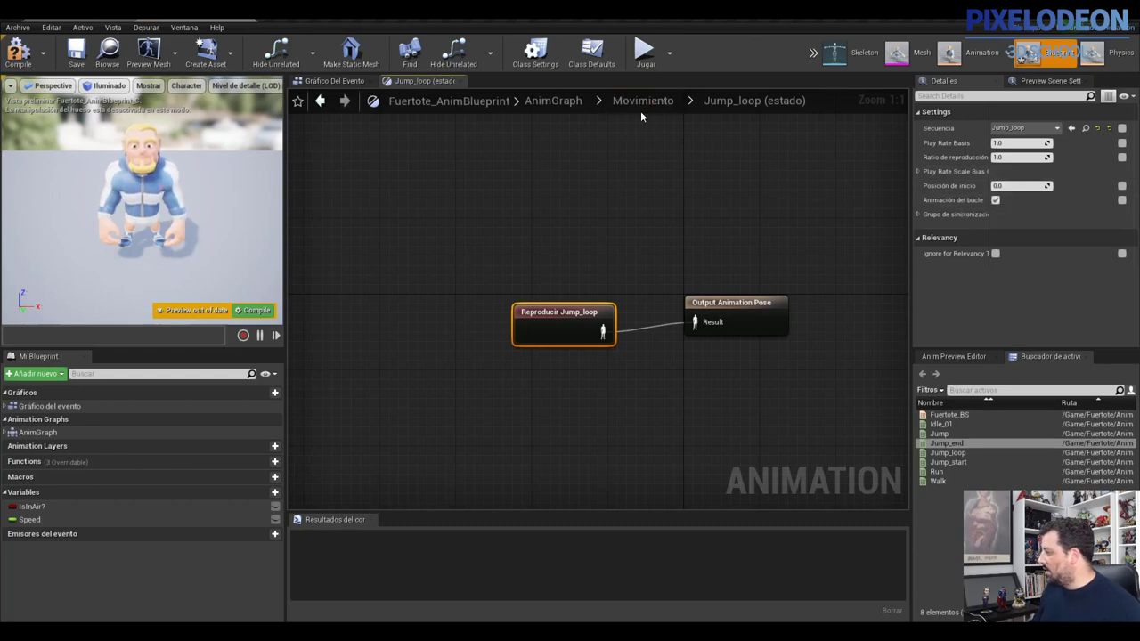
click(637, 103)
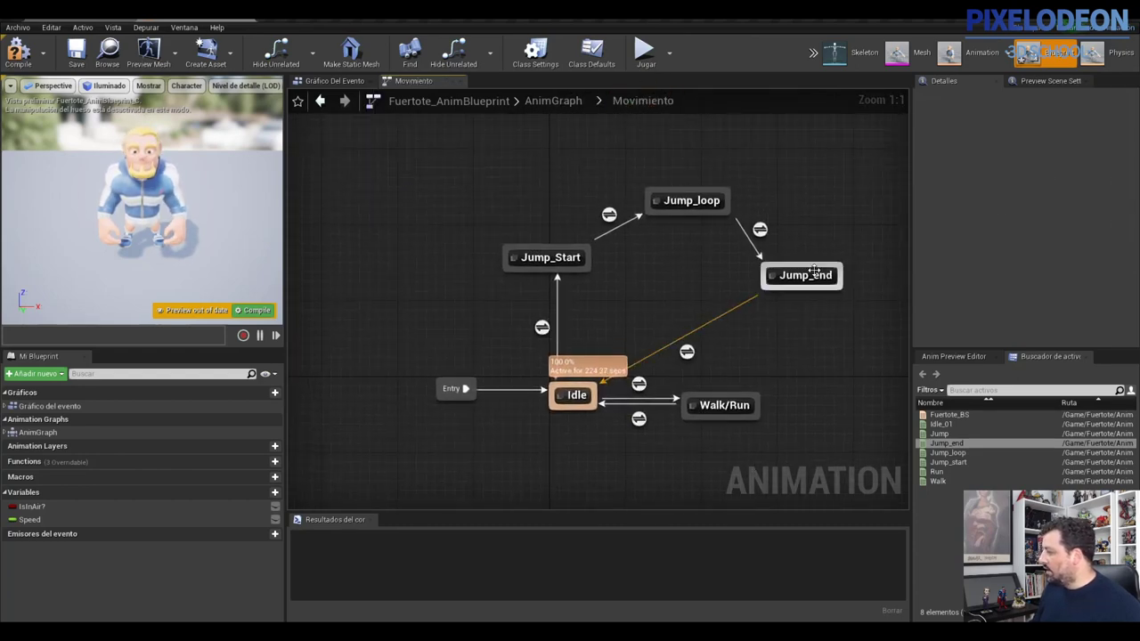
Uncheck Loop Animation on the Jump_end play node in the Jump_end state
double_click(819, 272)
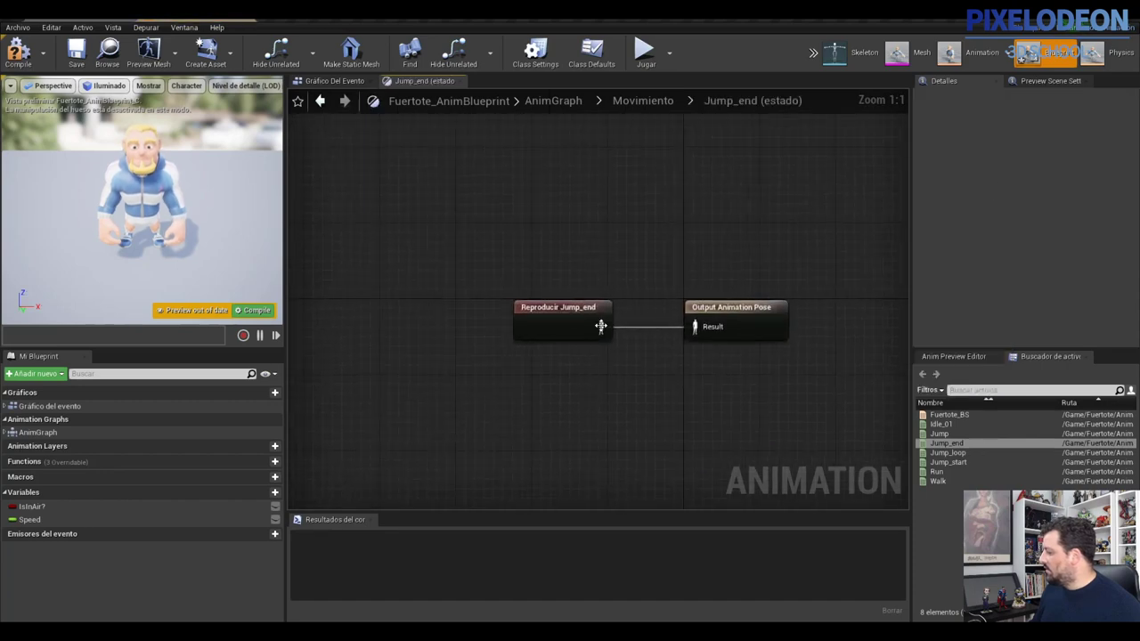
click(558, 315)
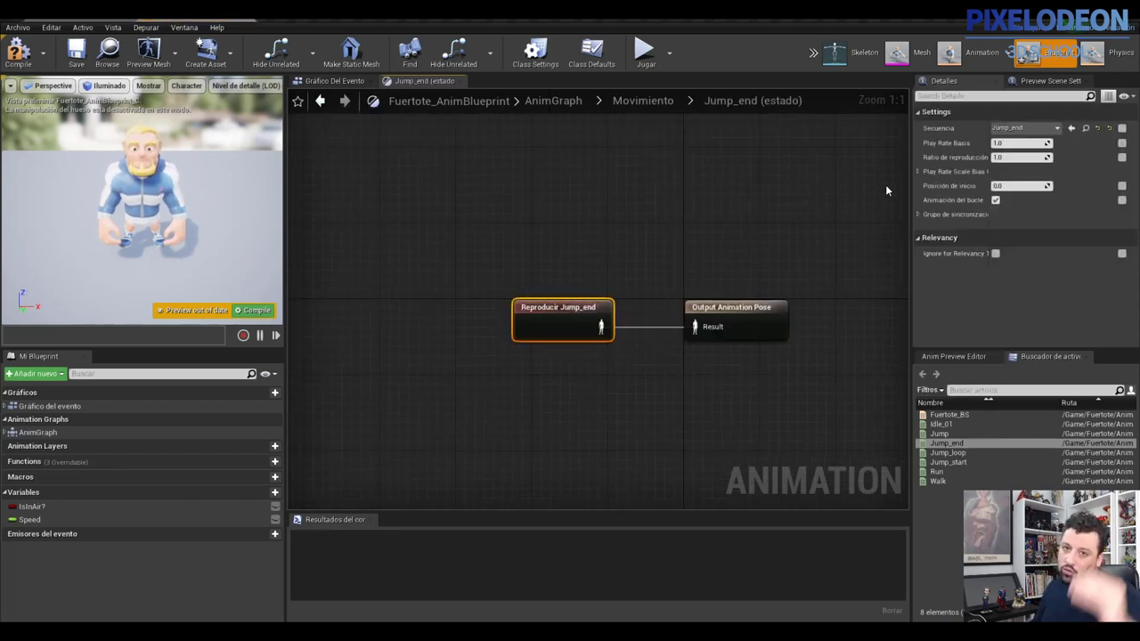
click(996, 201)
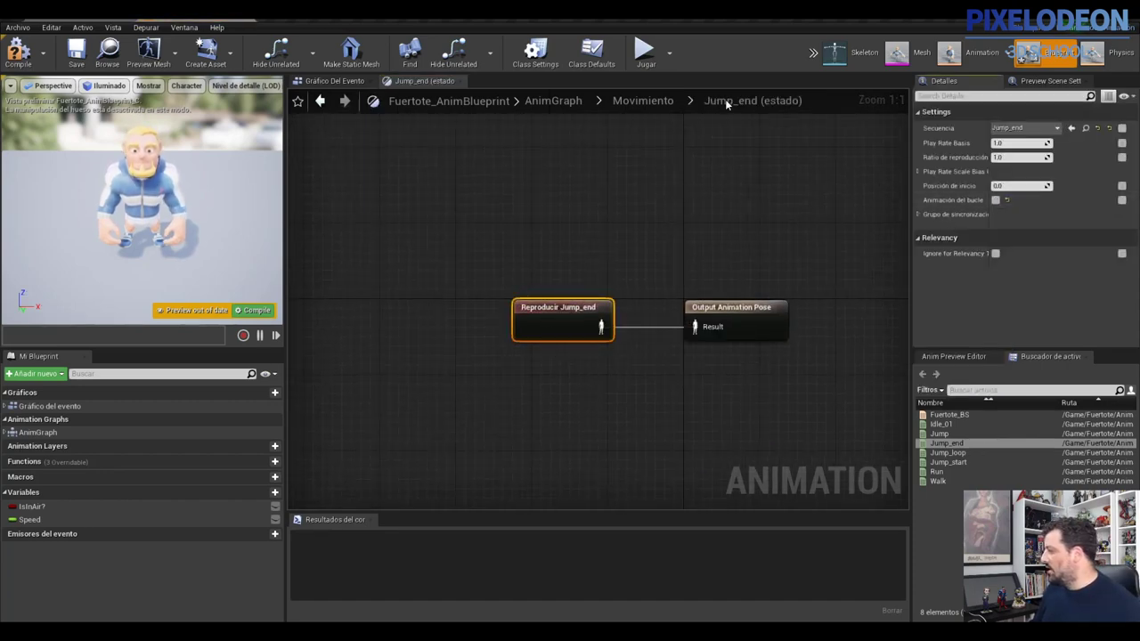
click(637, 100)
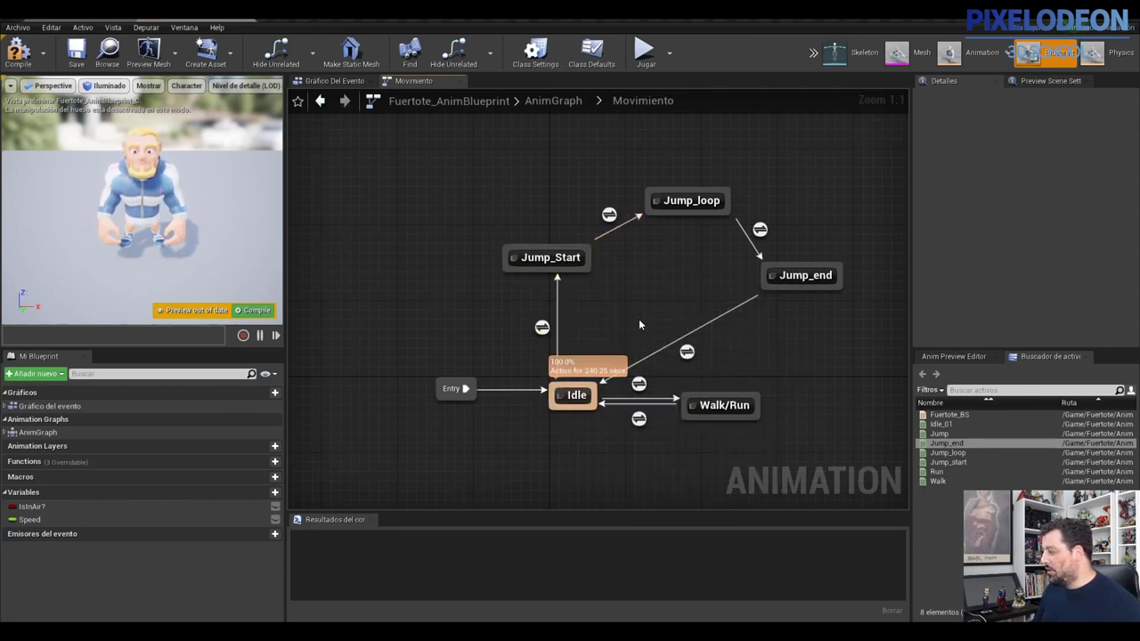
mouse_move(640, 387)
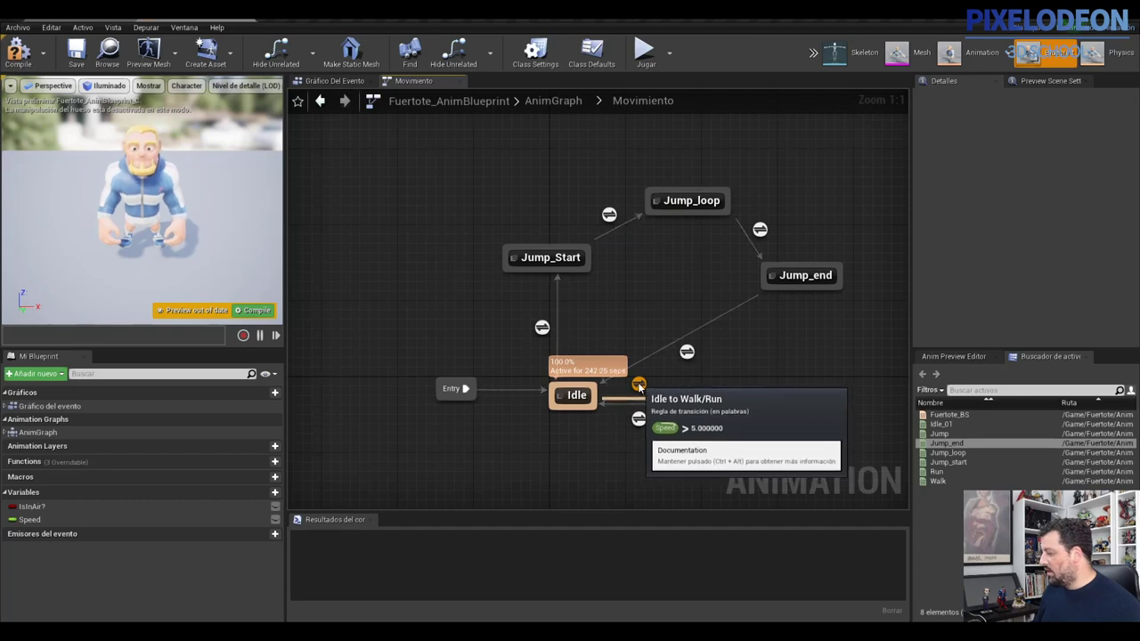
double_click(639, 386)
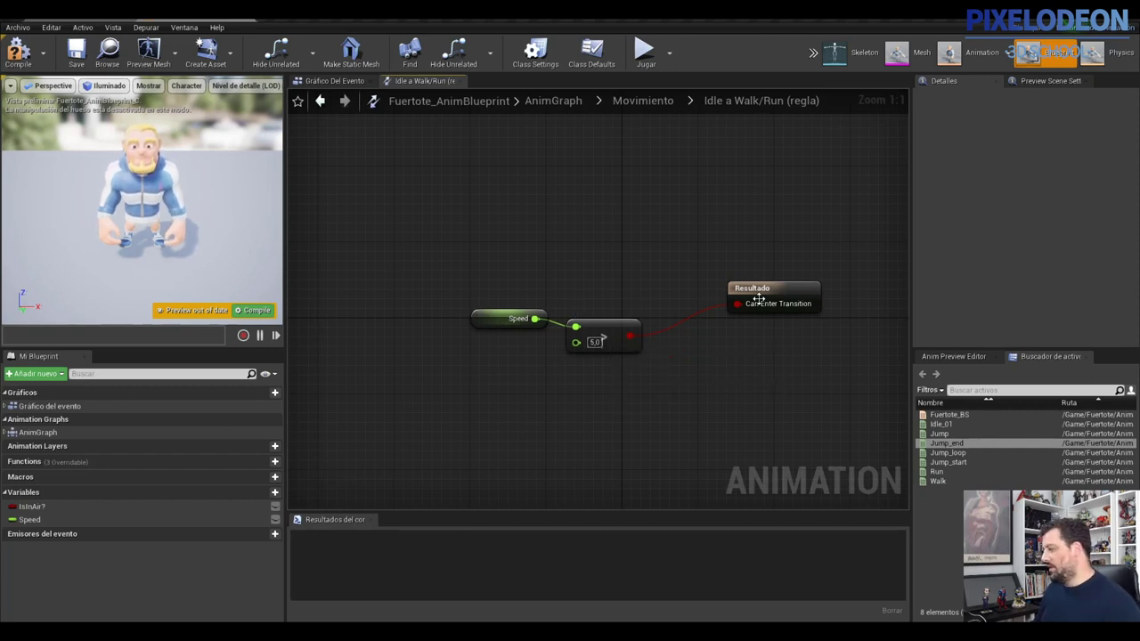
click(632, 101)
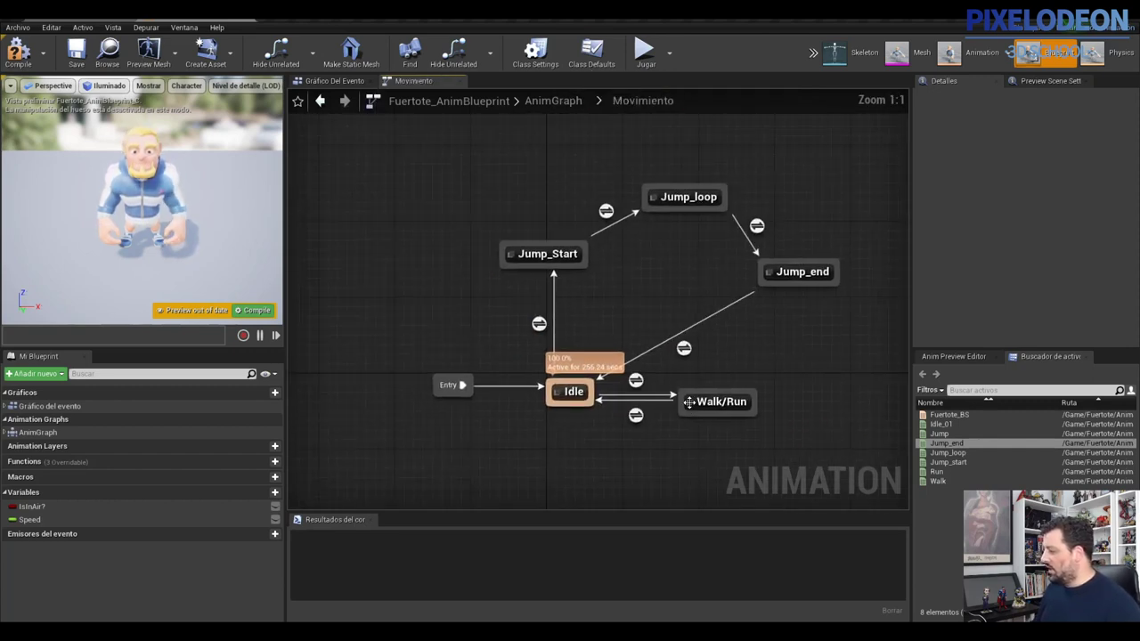
double_click(638, 421)
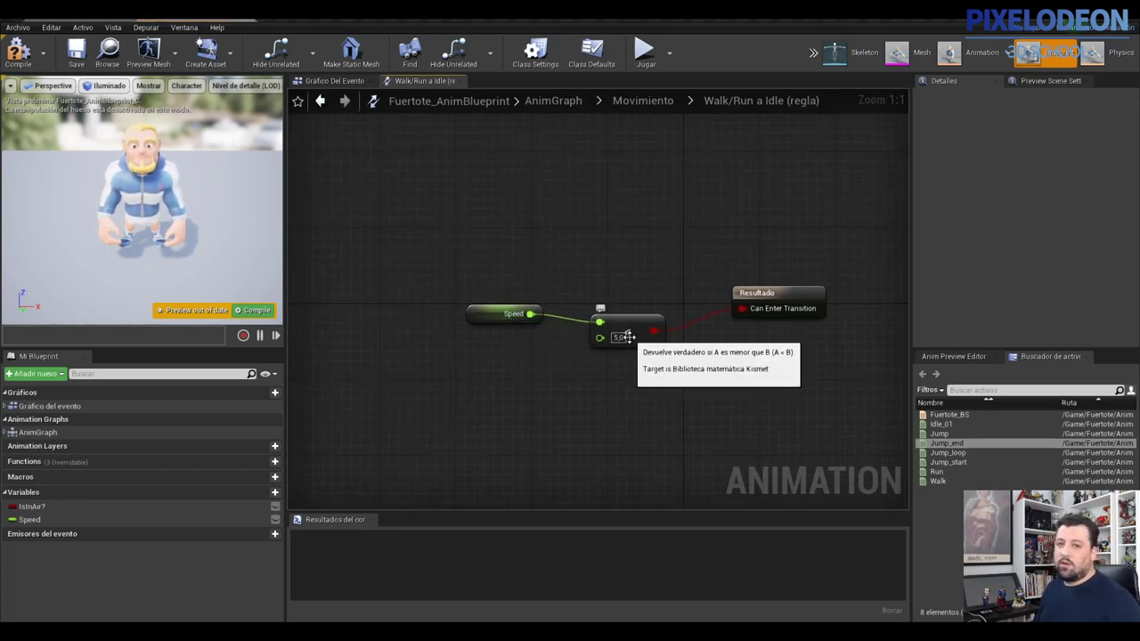
click(634, 100)
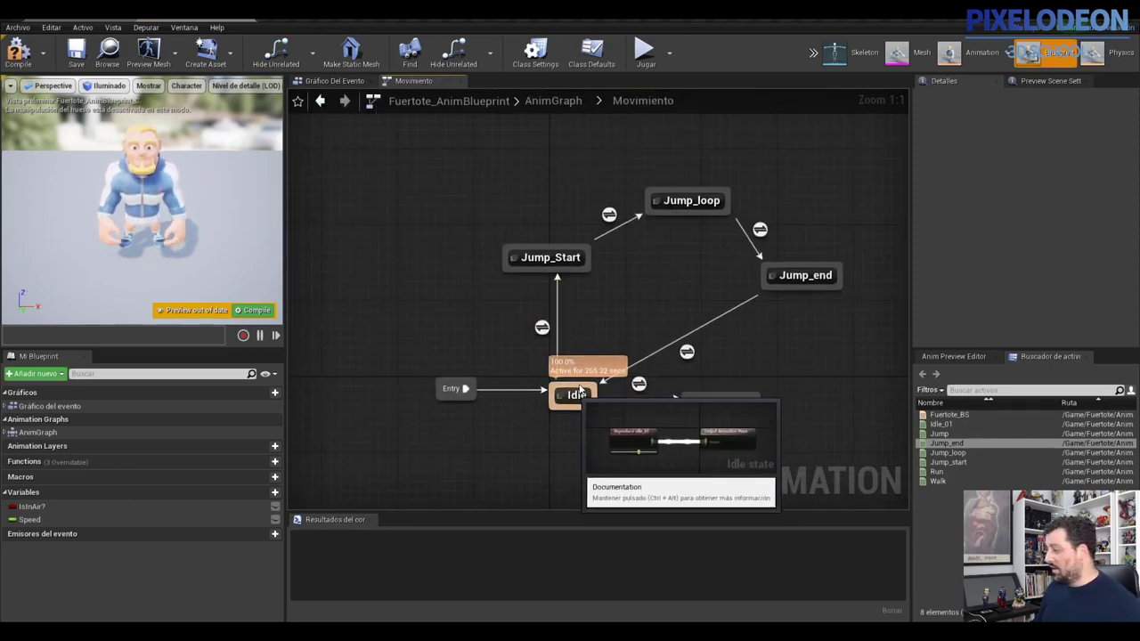
double_click(541, 329)
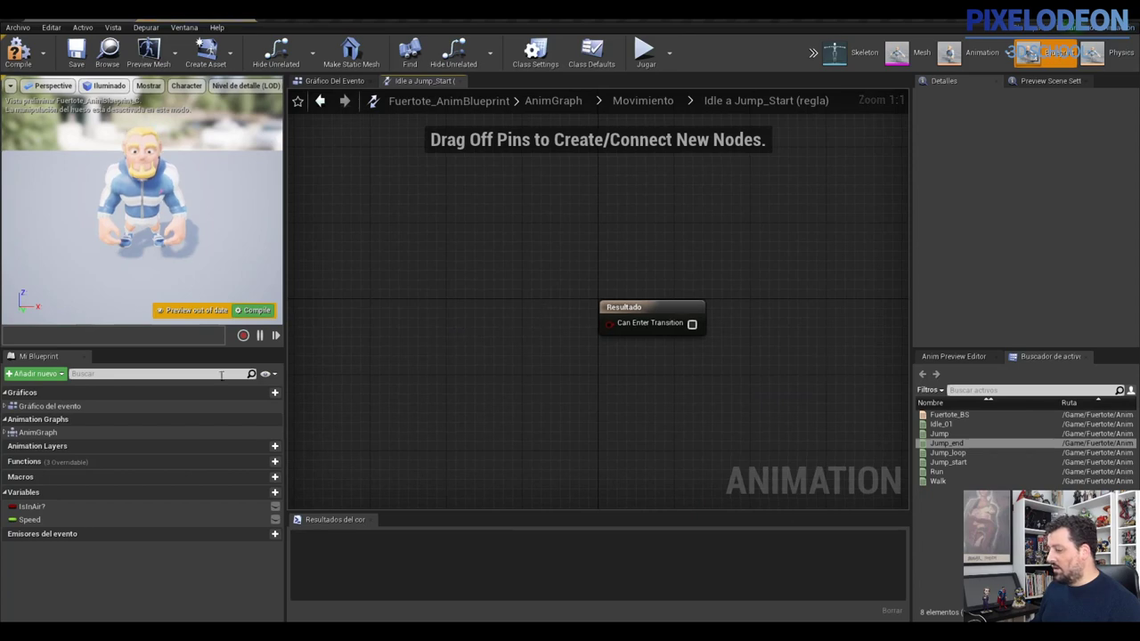
Wire an IsInAir? getter into Can Enter Transition for Idle → Jump_Start
drag(44, 506, 319, 448)
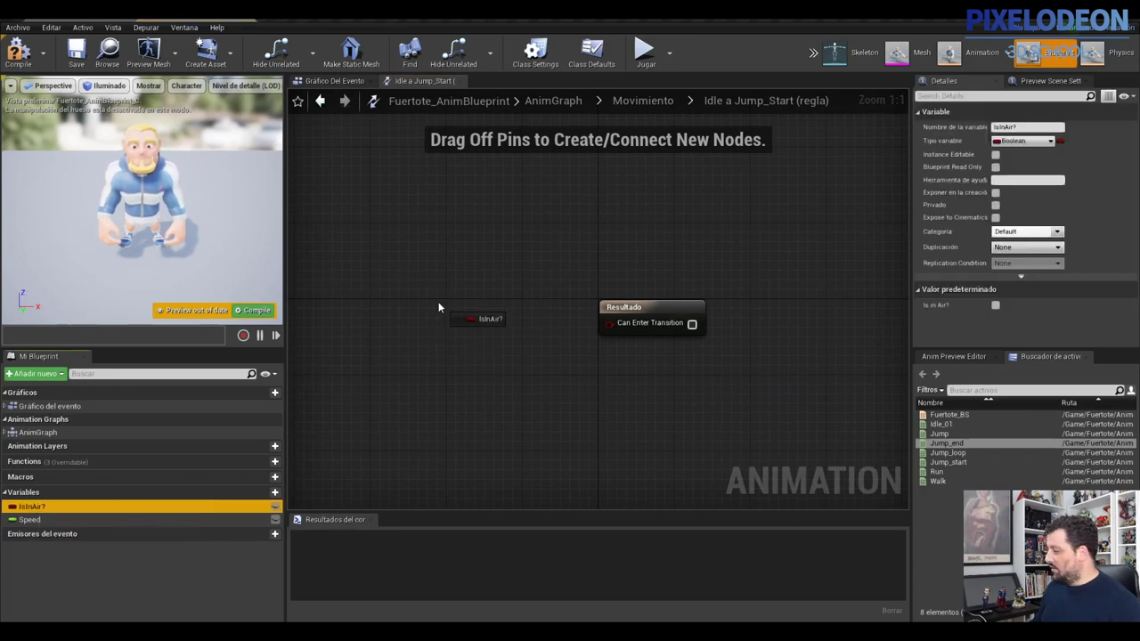
drag(439, 308, 450, 314)
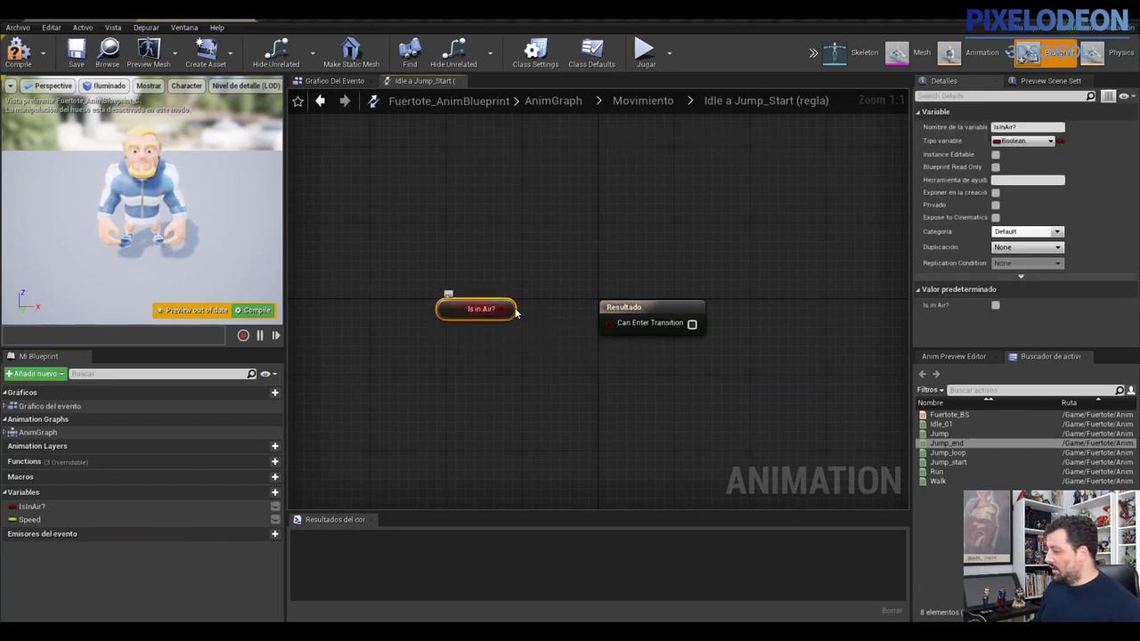
drag(504, 310, 610, 322)
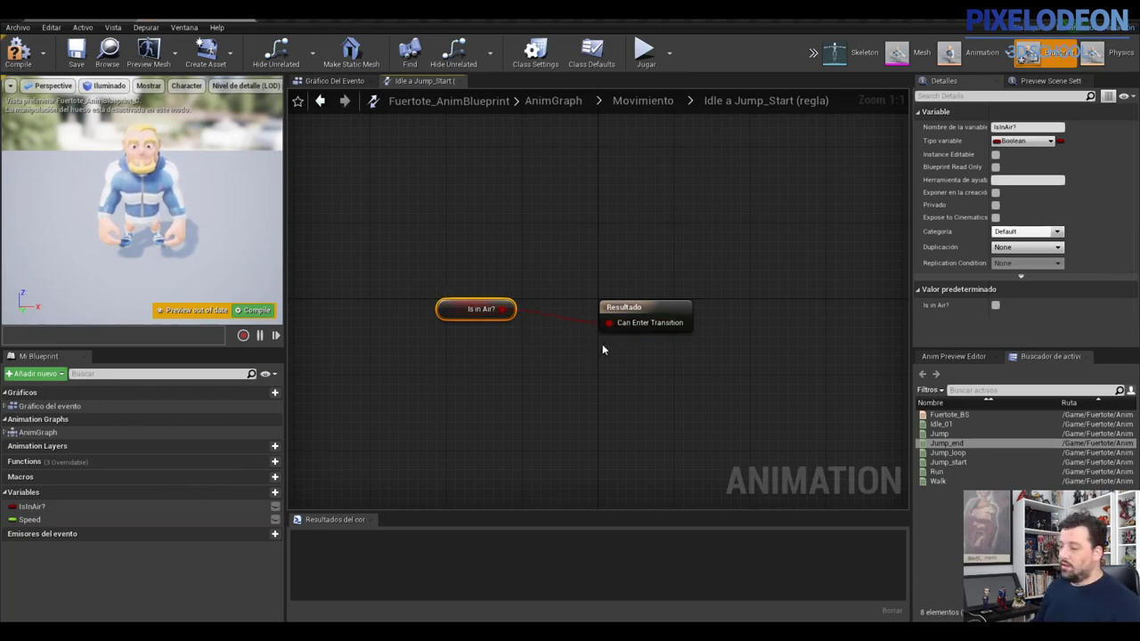
click(643, 101)
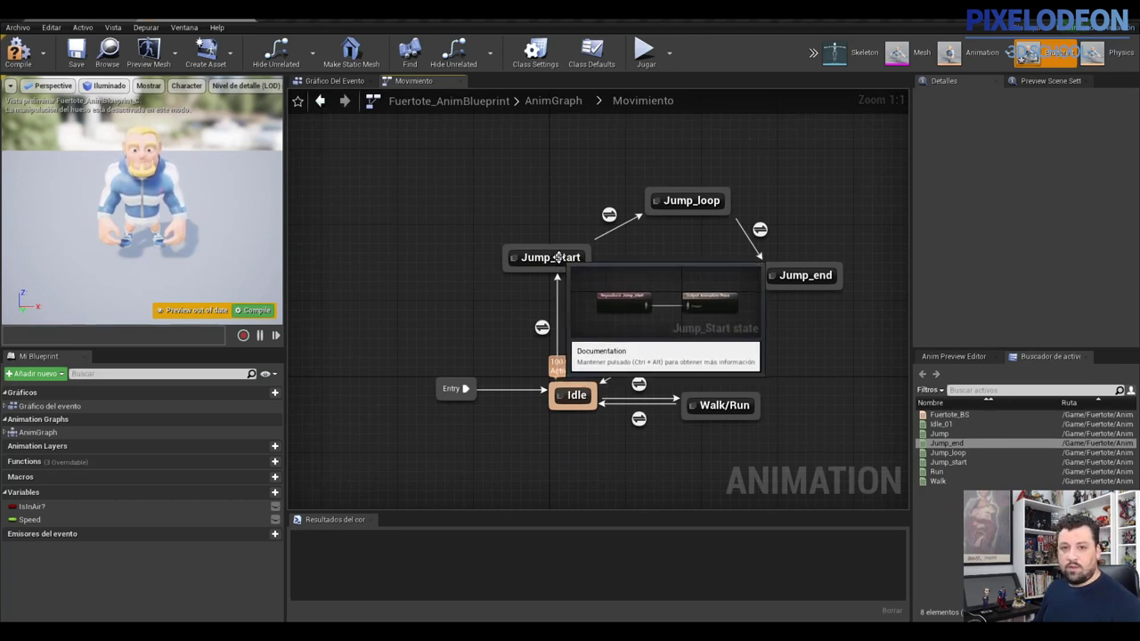
Inspect the Jump_Start → Jump_loop rule, then select the Jump_loop → Jump_end transition
mouse_move(610, 217)
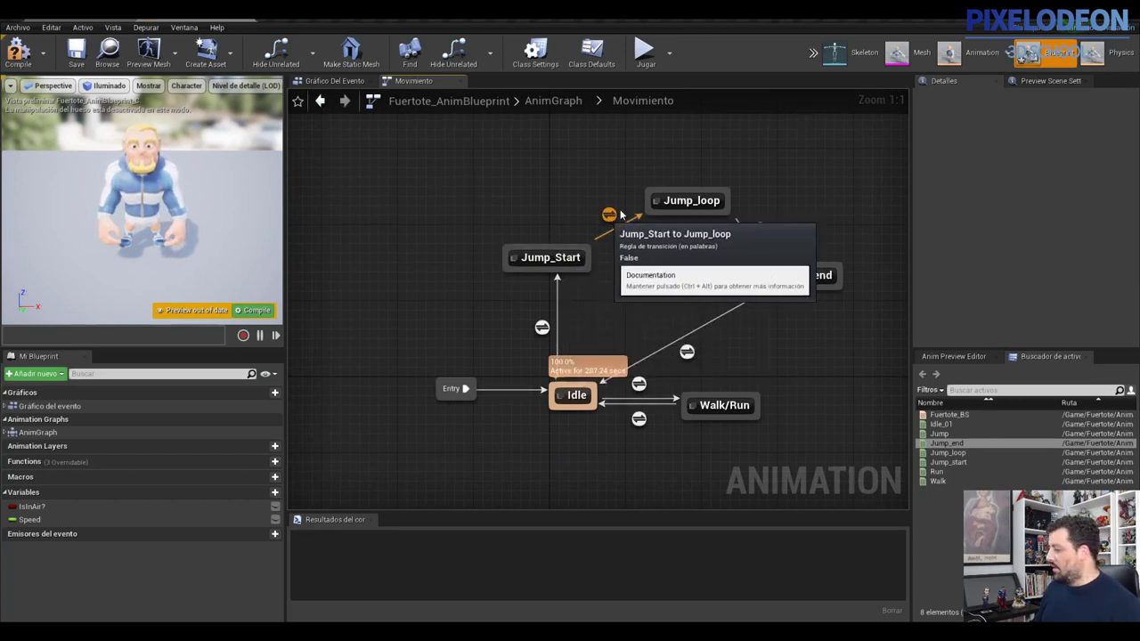
double_click(609, 216)
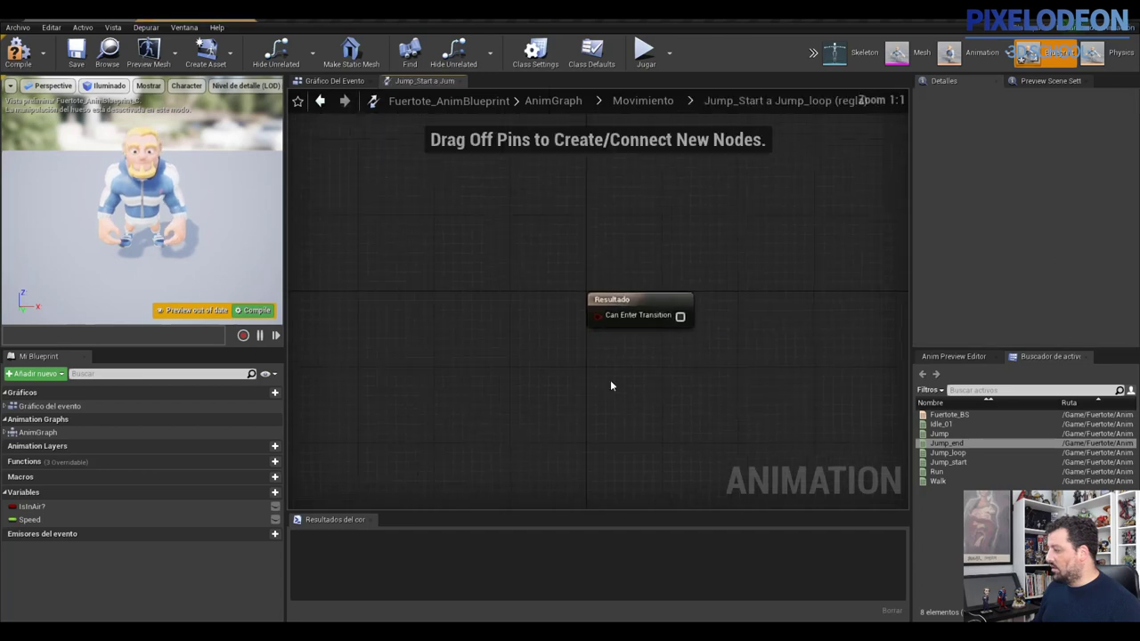
click(650, 102)
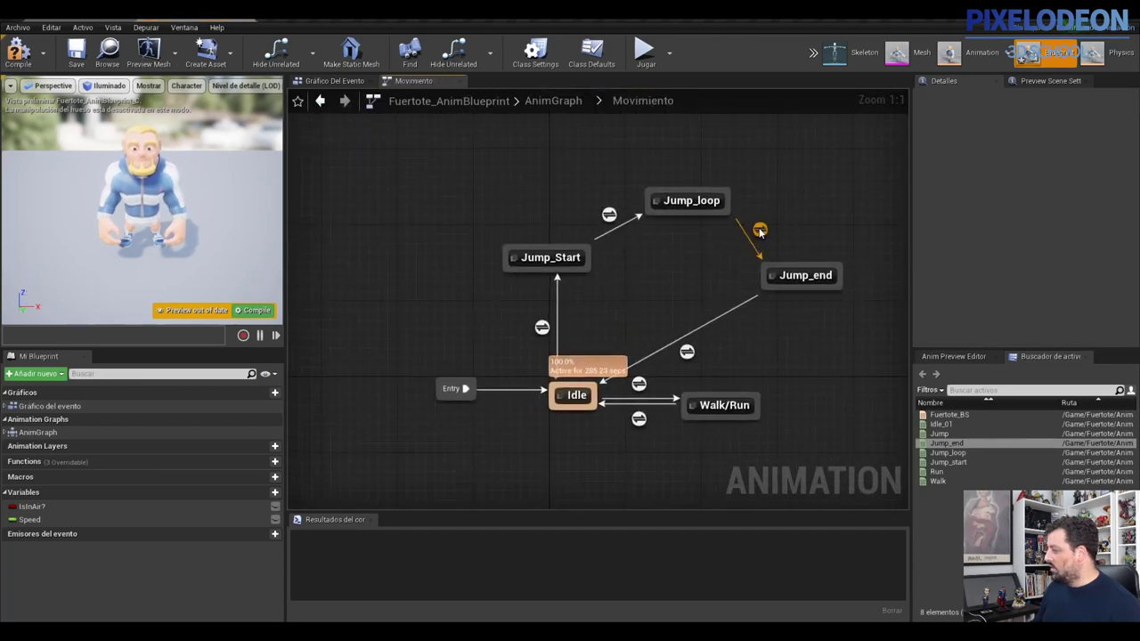
click(759, 230)
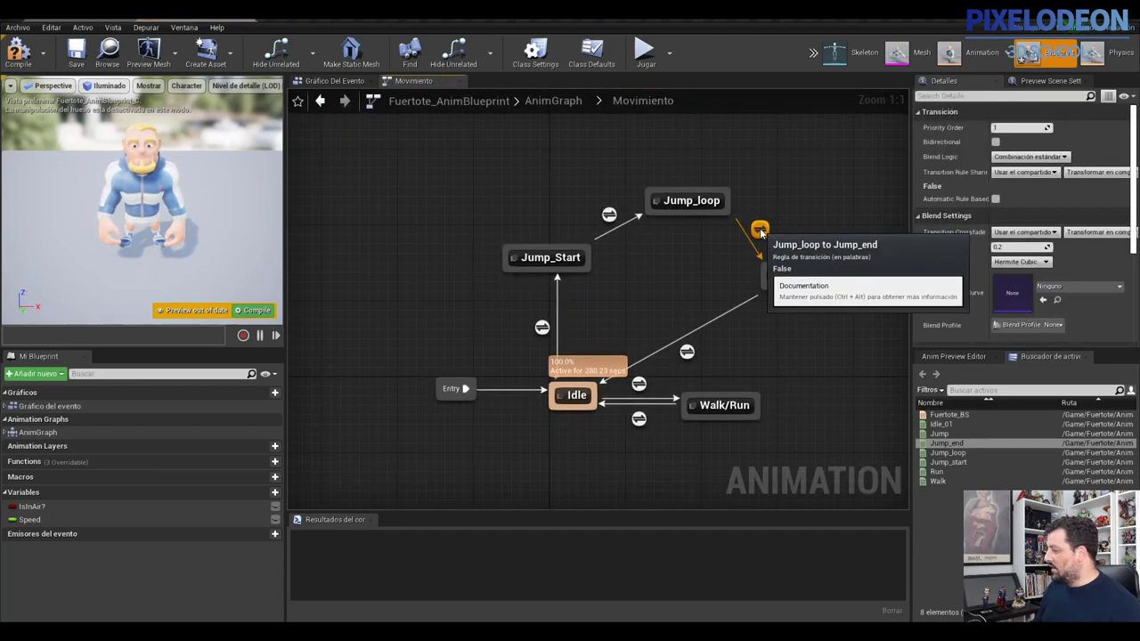
In the Jump_loop to Jump_end rule, route an Is in Air? getter through NOT into Can Enter Transition
double_click(759, 231)
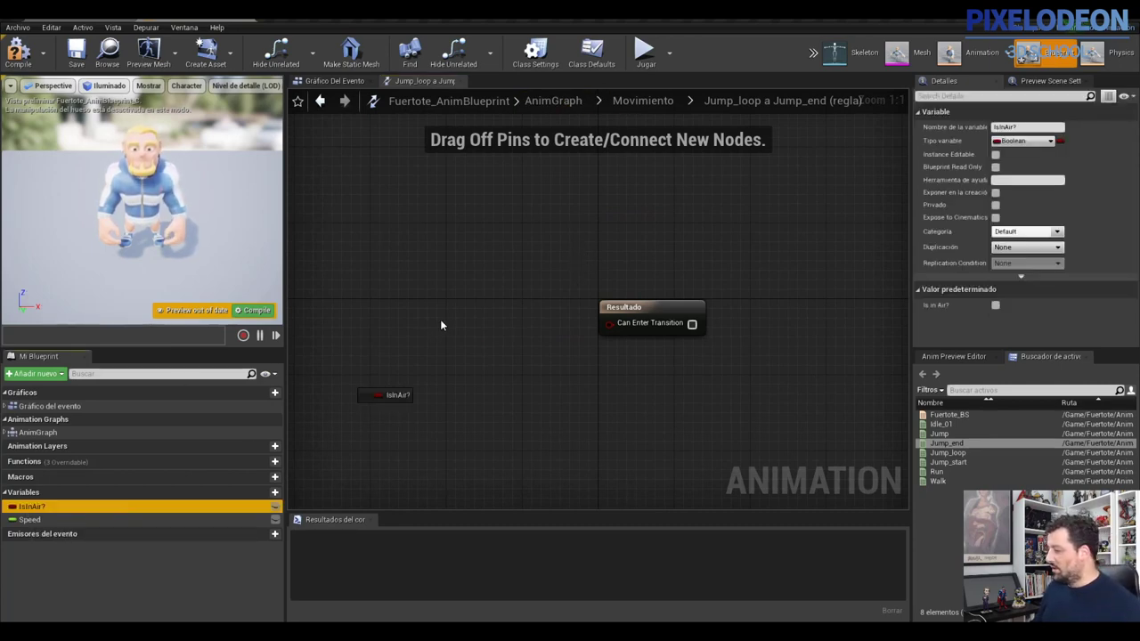
drag(28, 511, 469, 314)
click(463, 317)
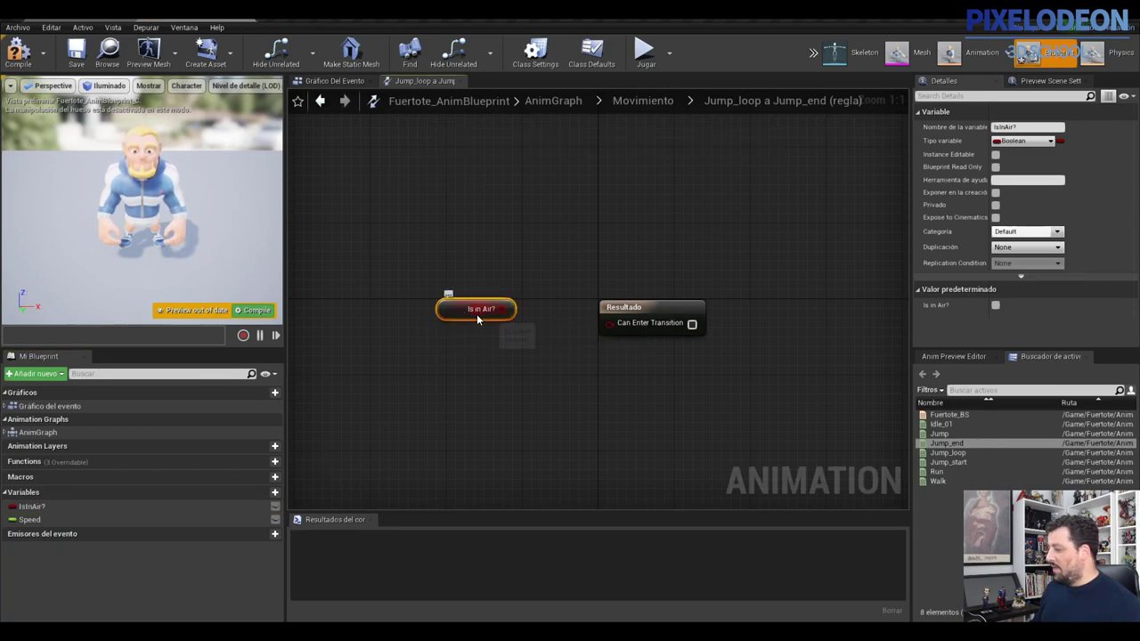
drag(446, 324, 536, 324)
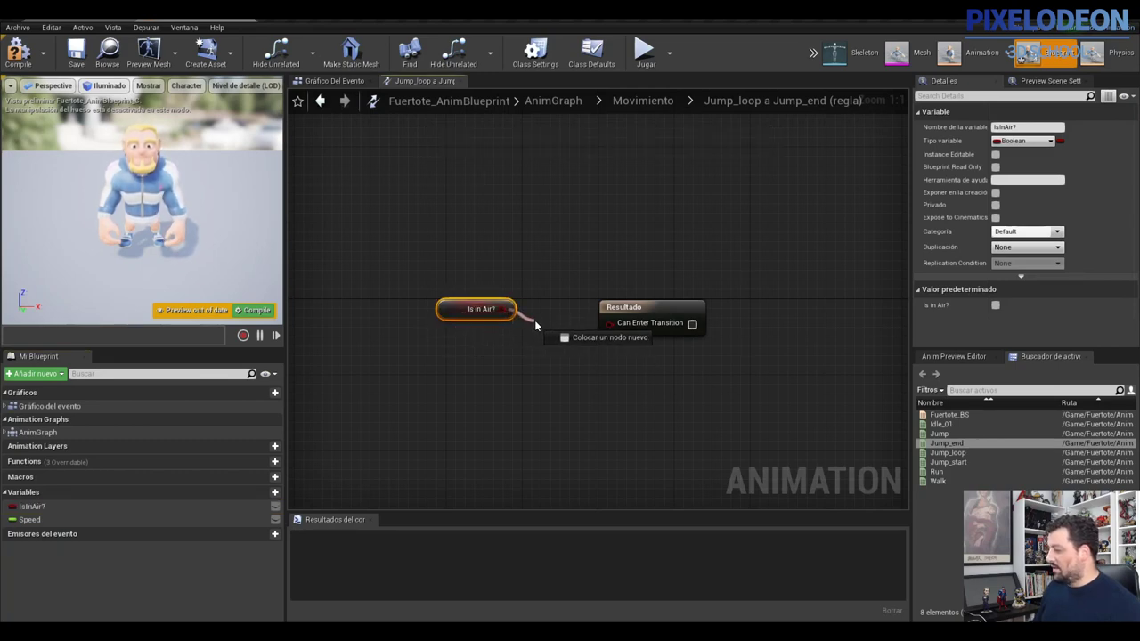
drag(536, 324, 538, 326)
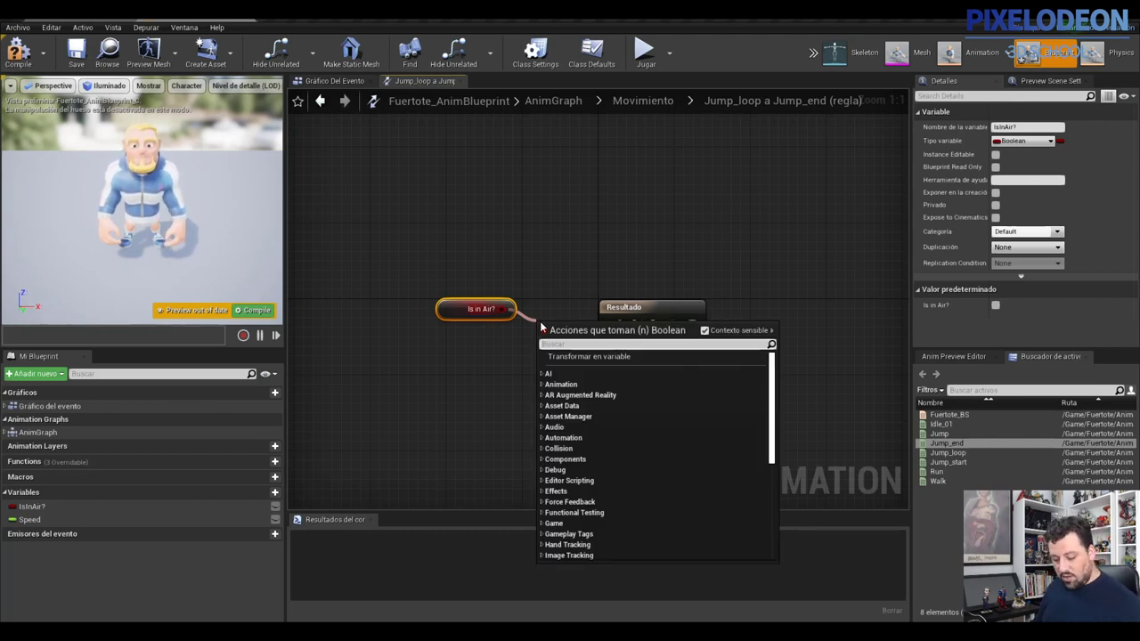
text(not)
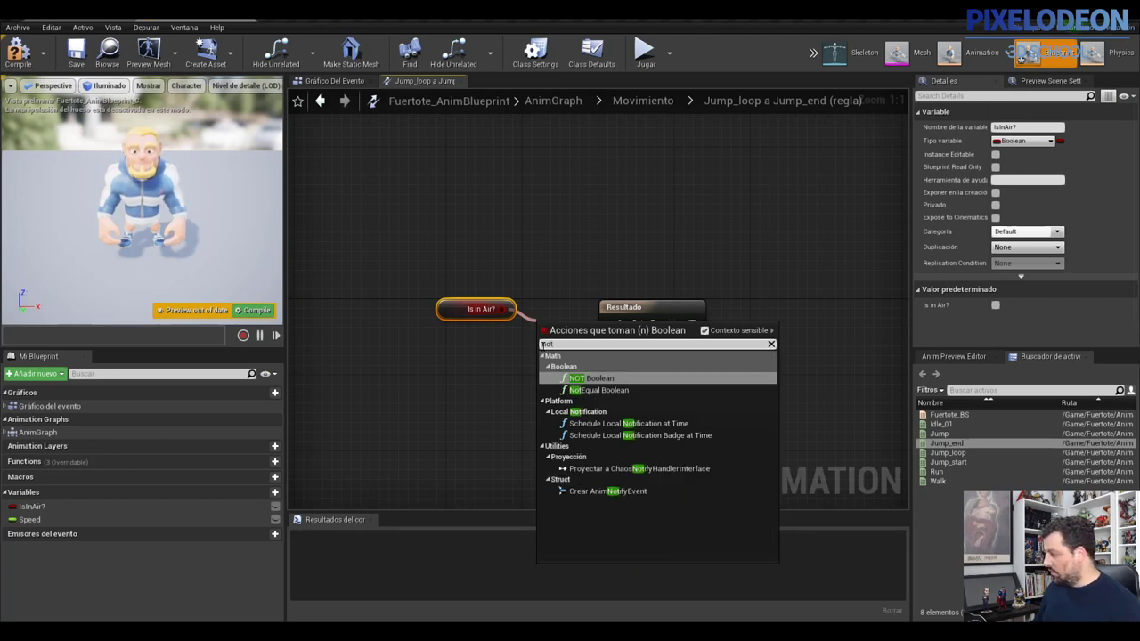
click(588, 384)
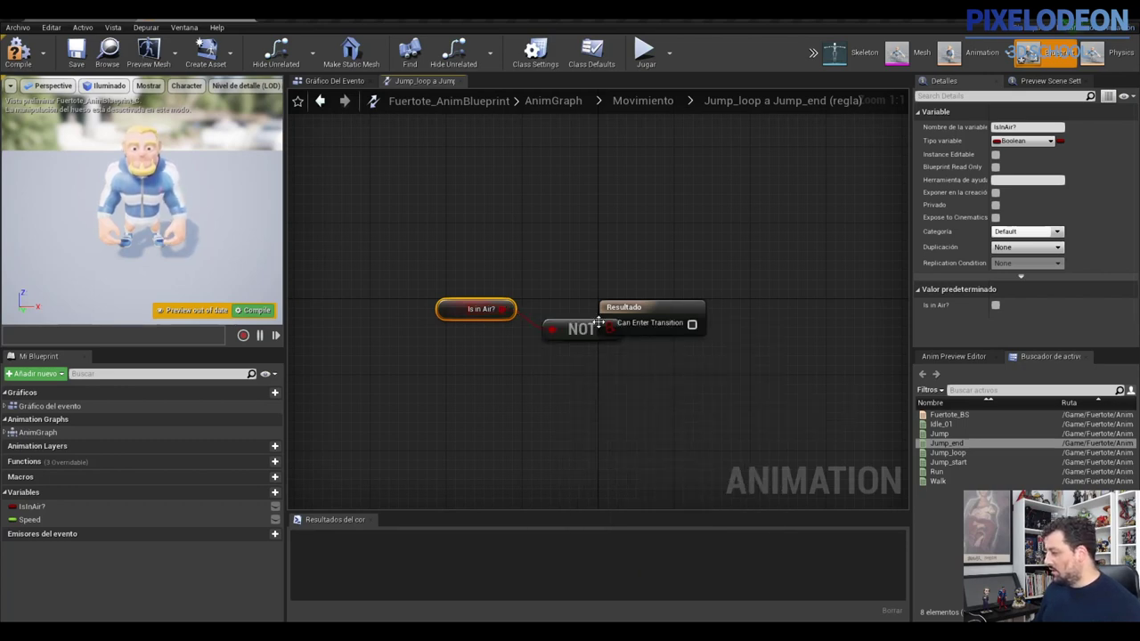
drag(647, 306, 702, 295)
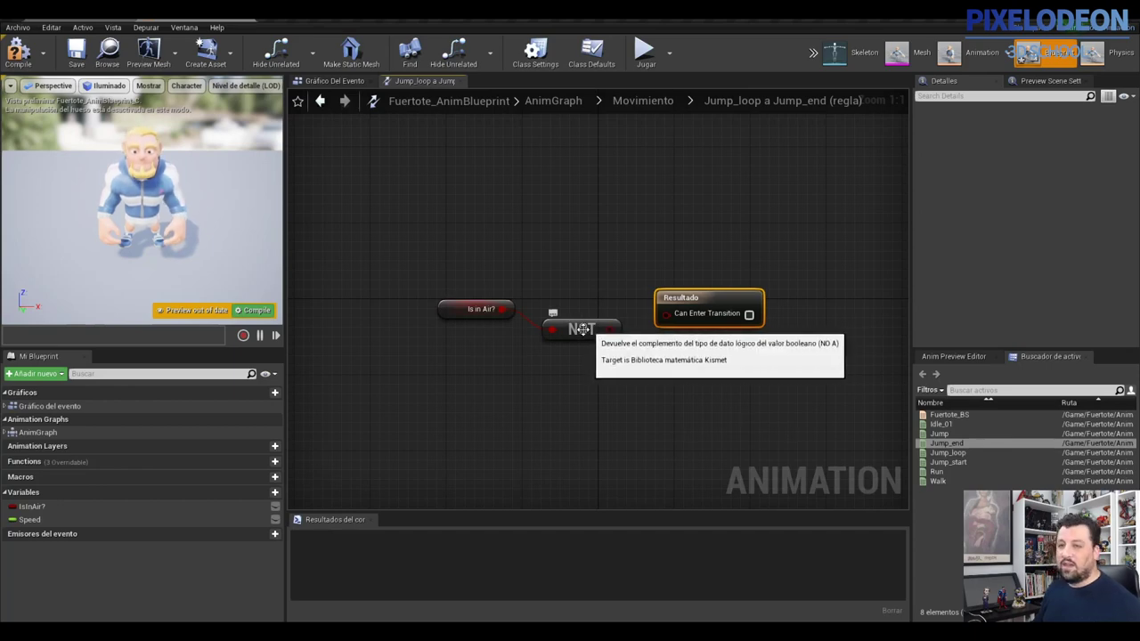
drag(611, 328, 663, 318)
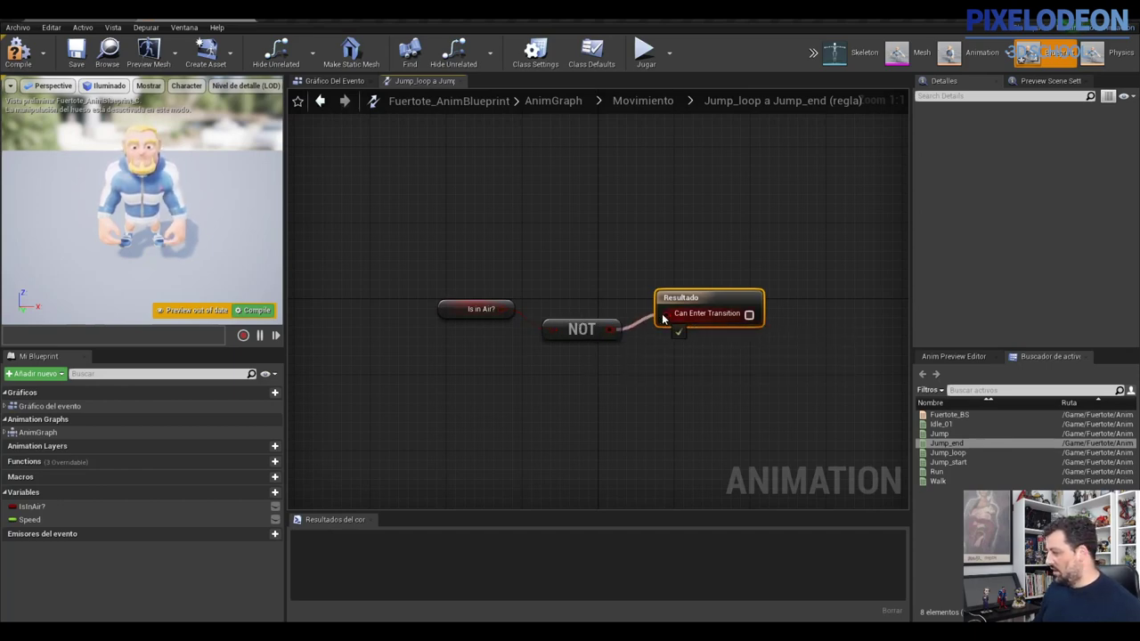
drag(662, 317, 663, 318)
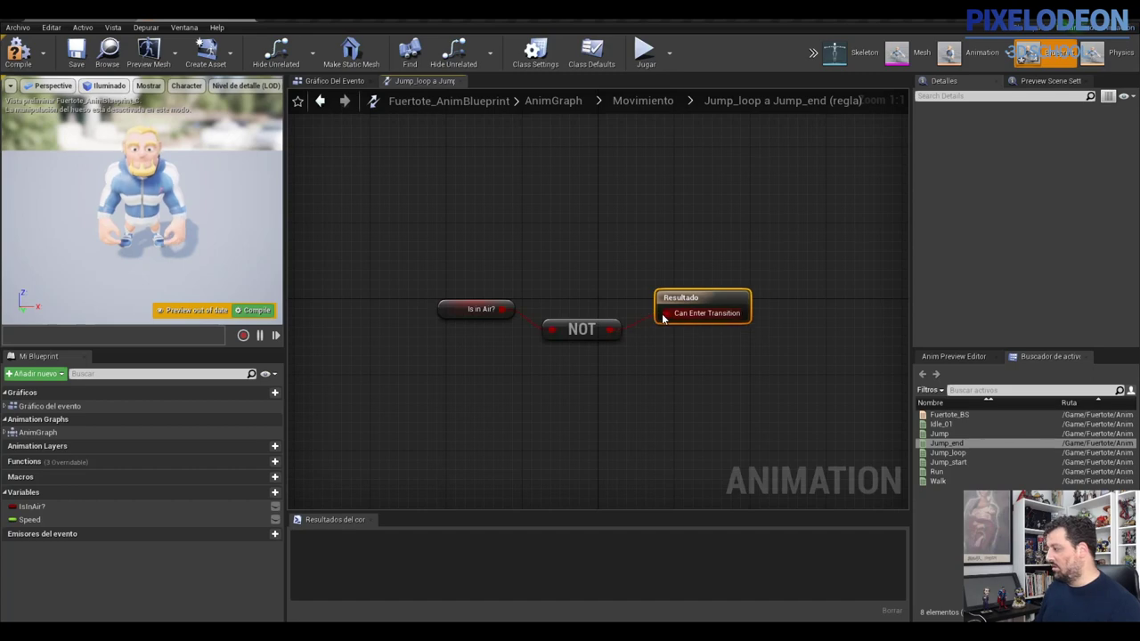
click(654, 101)
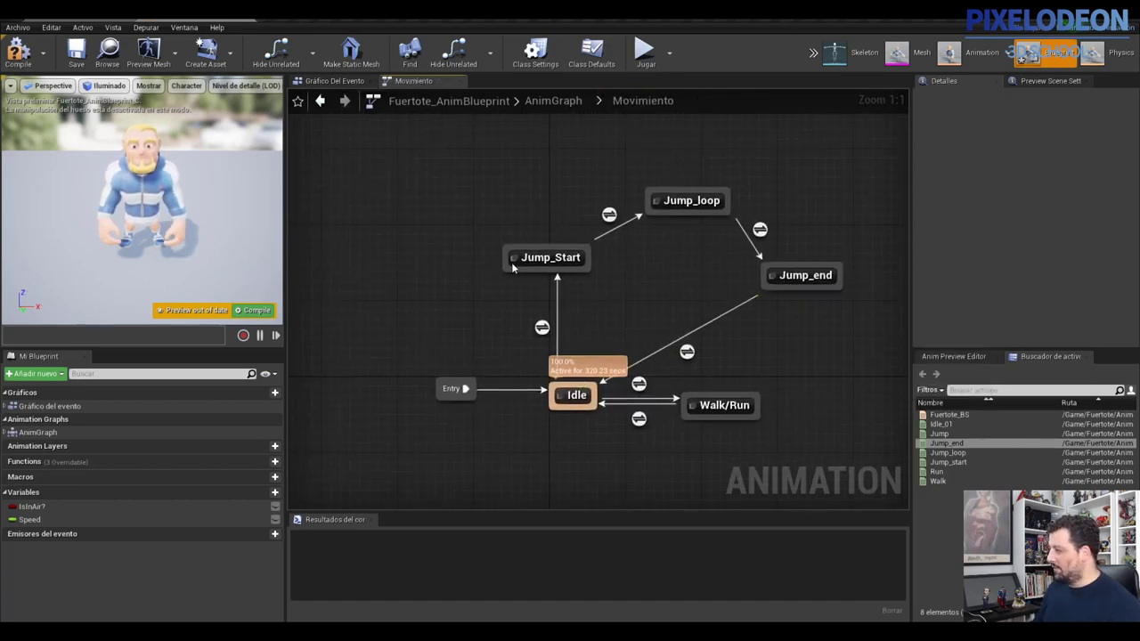
Compile the Fuertote_AnimBlueprint and review the two never-taken transition warnings
click(19, 53)
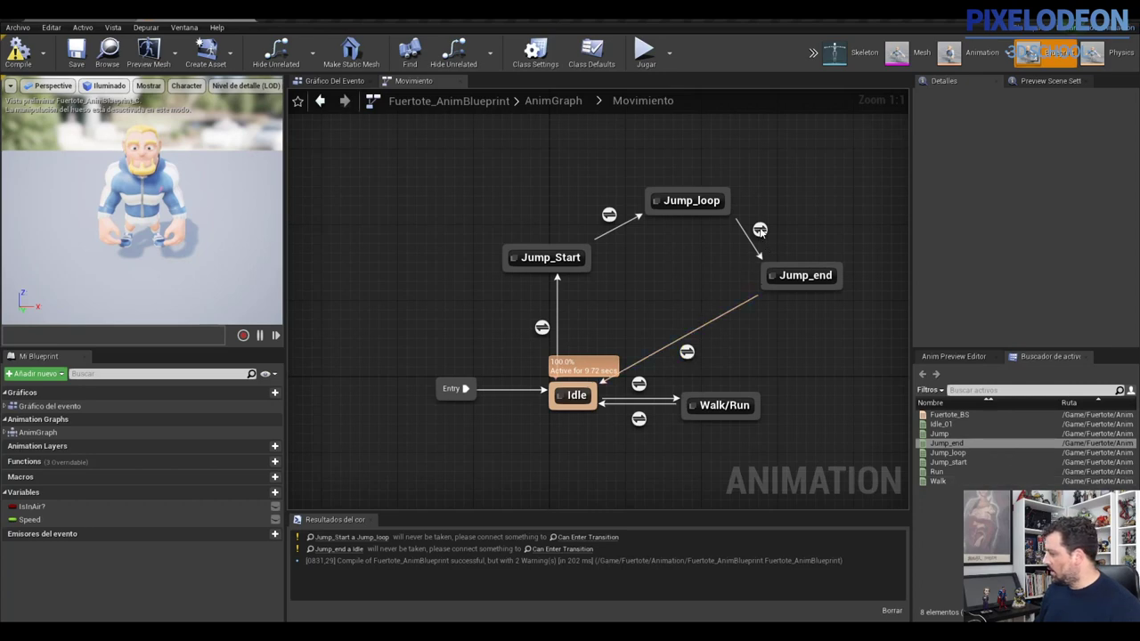
double_click(687, 352)
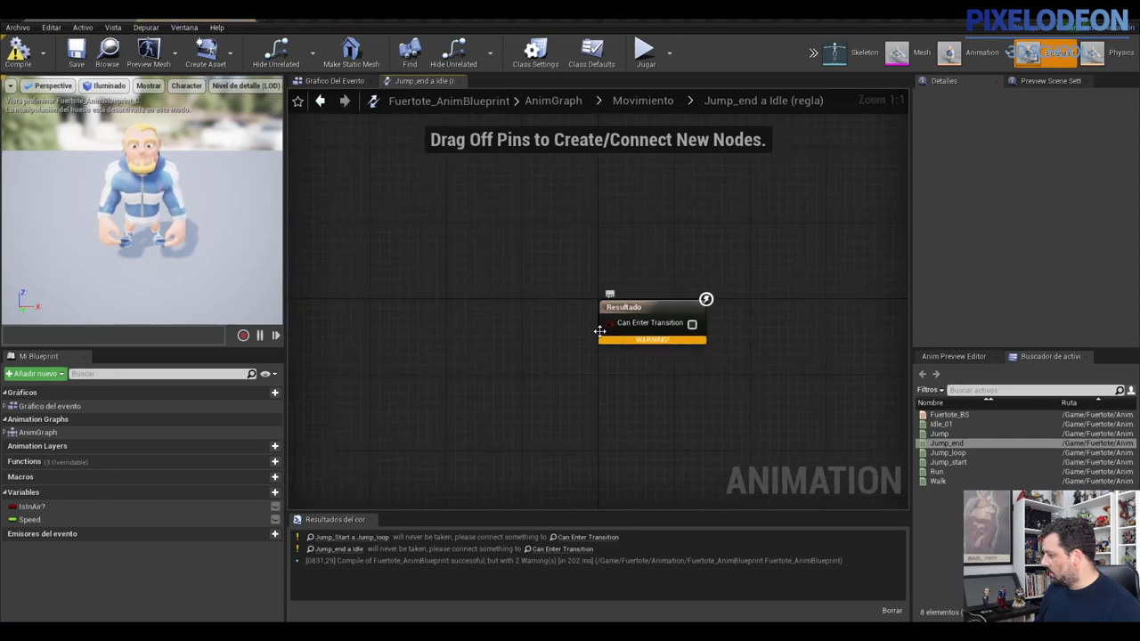
Feed an Is in Air? getter through a NOT node into the Jump_end to Idle Can Enter Transition
click(35, 506)
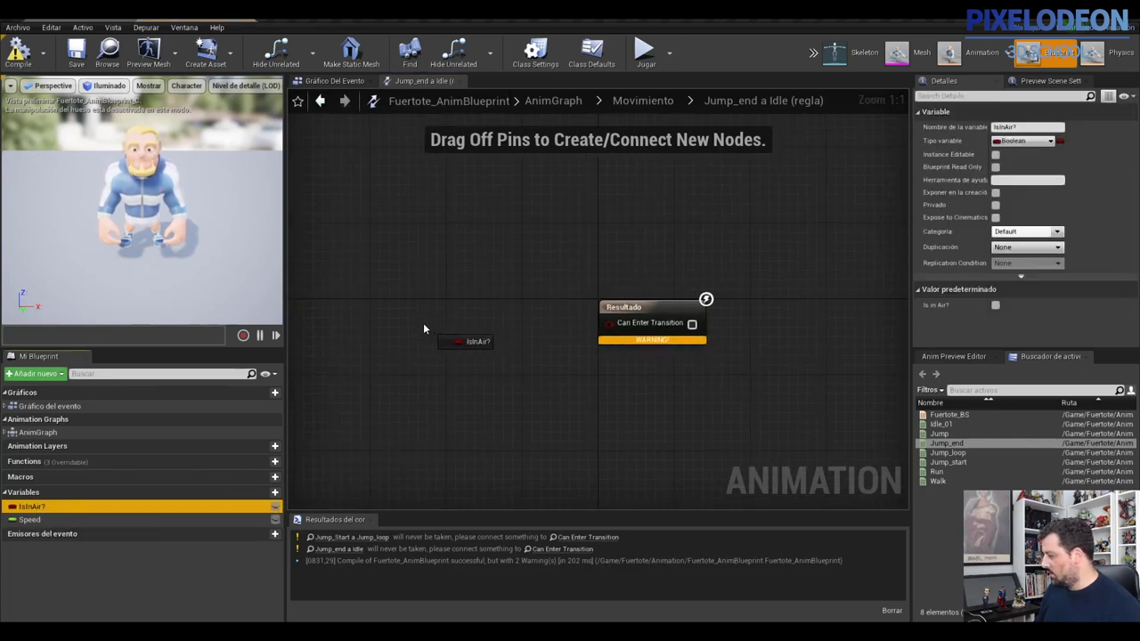
drag(424, 328, 424, 329)
click(450, 334)
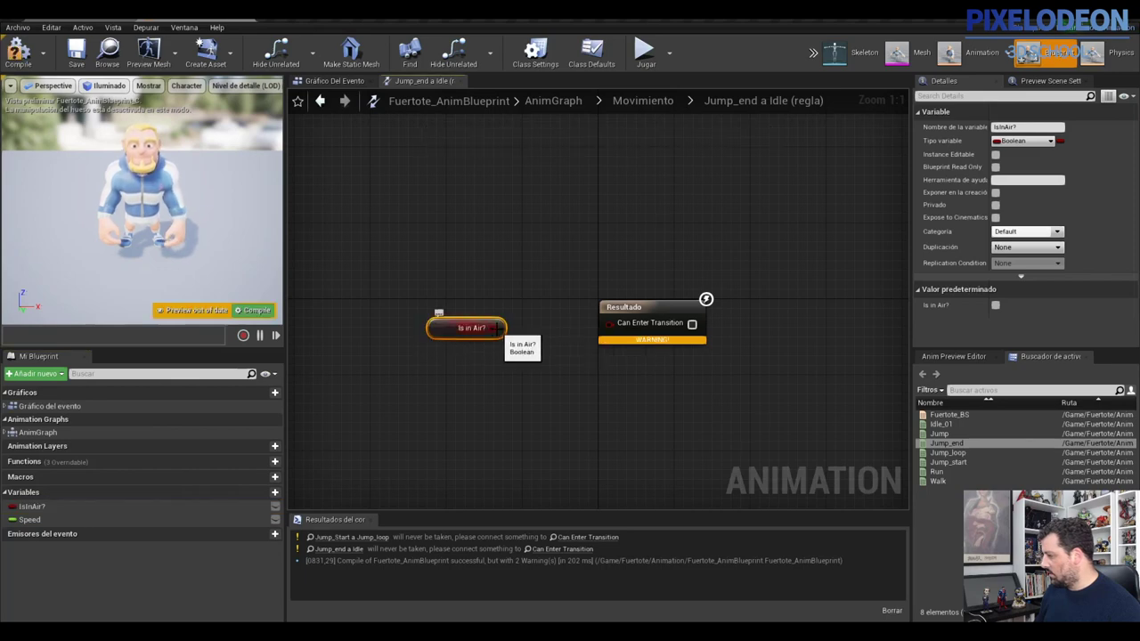
drag(500, 327, 552, 357)
text(not)
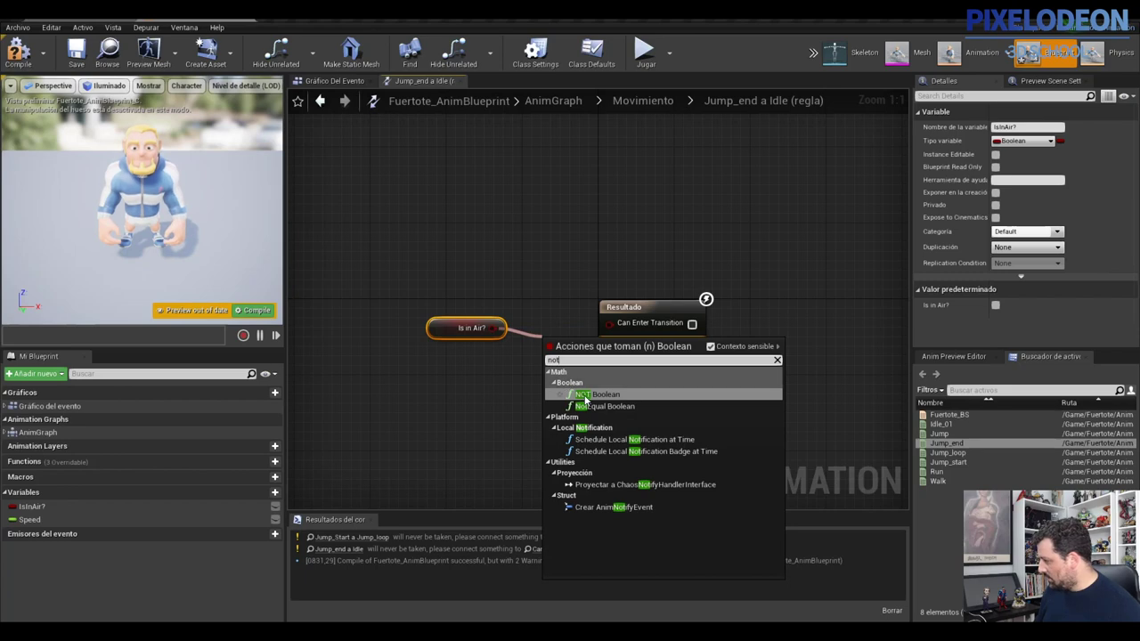
click(585, 395)
drag(672, 312, 757, 302)
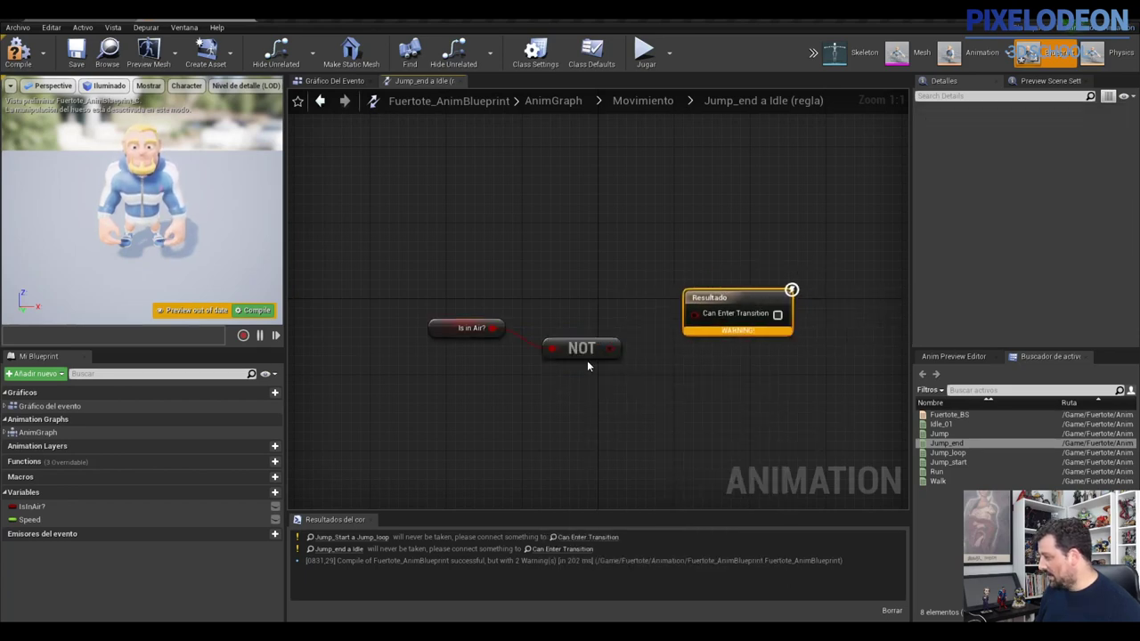
drag(609, 351, 695, 314)
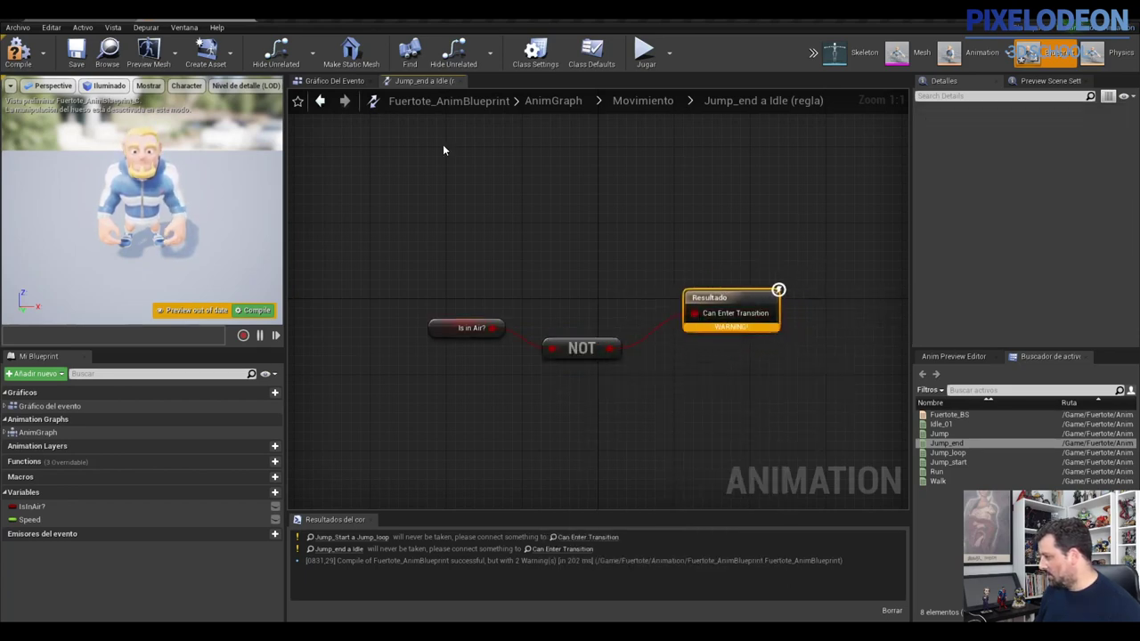
Recompile the blueprint, leaving one warning, and reopen the Jump_loop to Jump_end rule
click(17, 51)
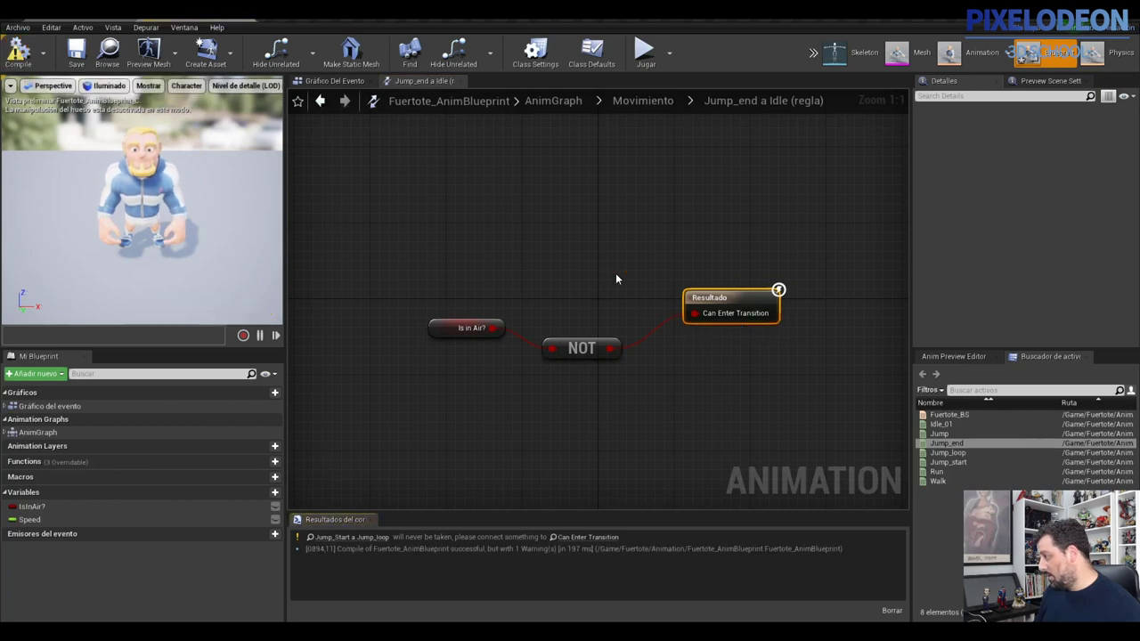
click(647, 99)
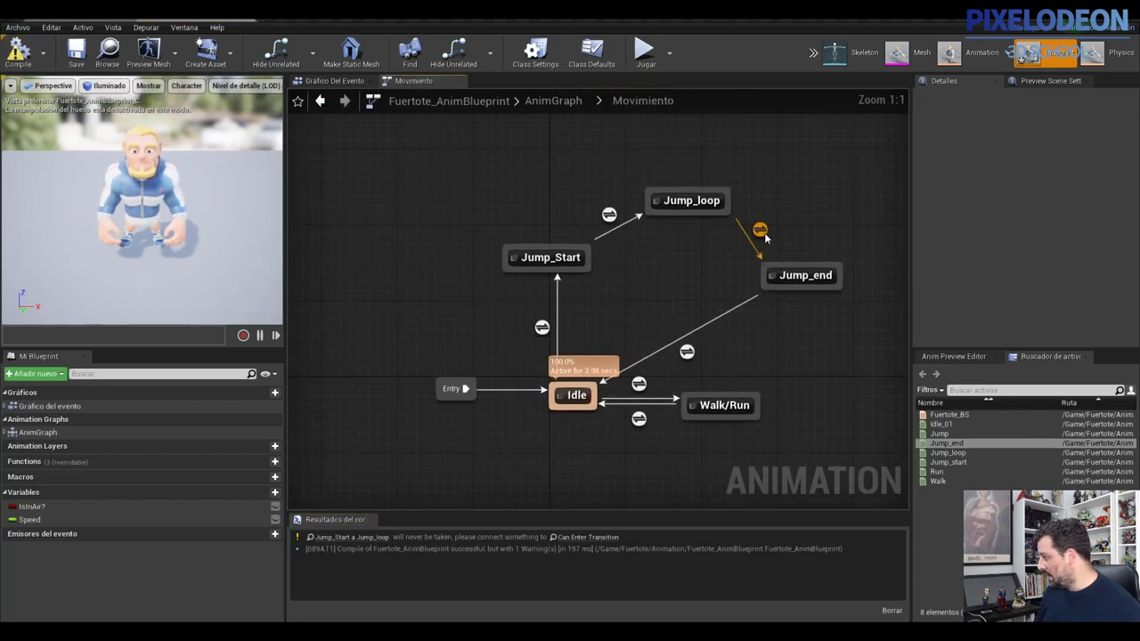
double_click(759, 231)
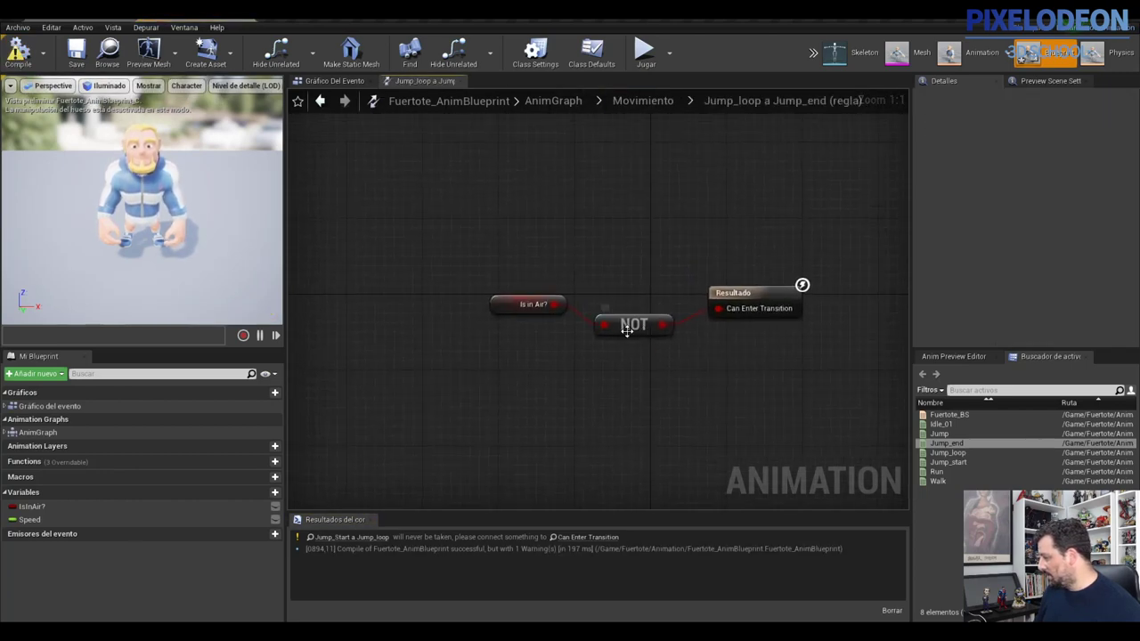
Delete the NOT and Is in Air? nodes from the Jump_loop to Jump_end rule and recompile with two warnings
click(641, 326)
key(Delete)
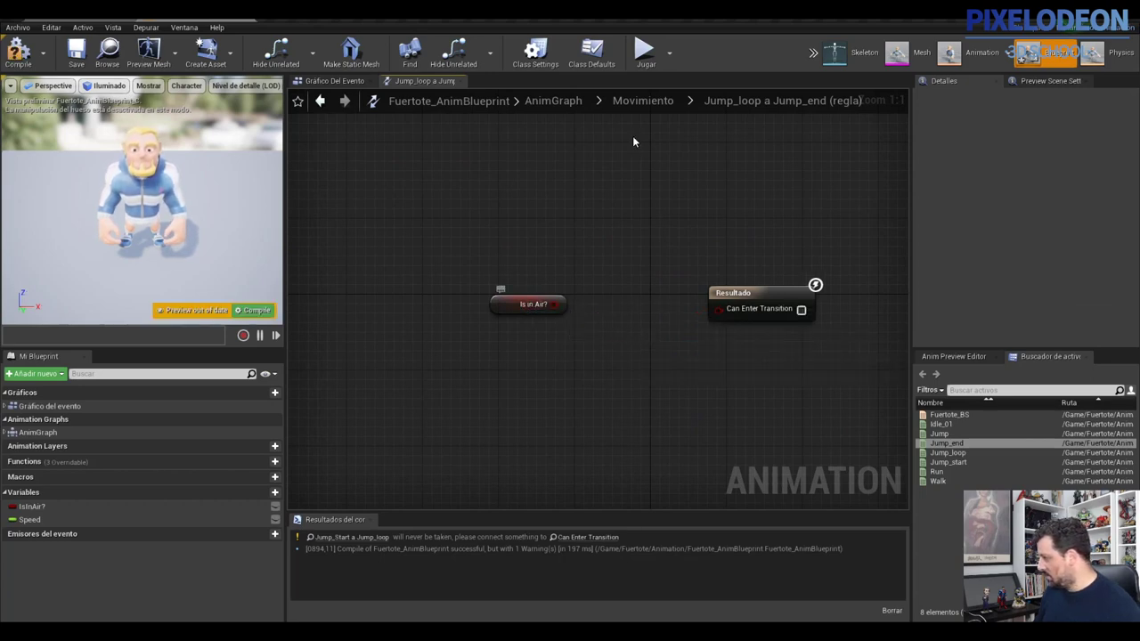
click(512, 306)
key(Delete)
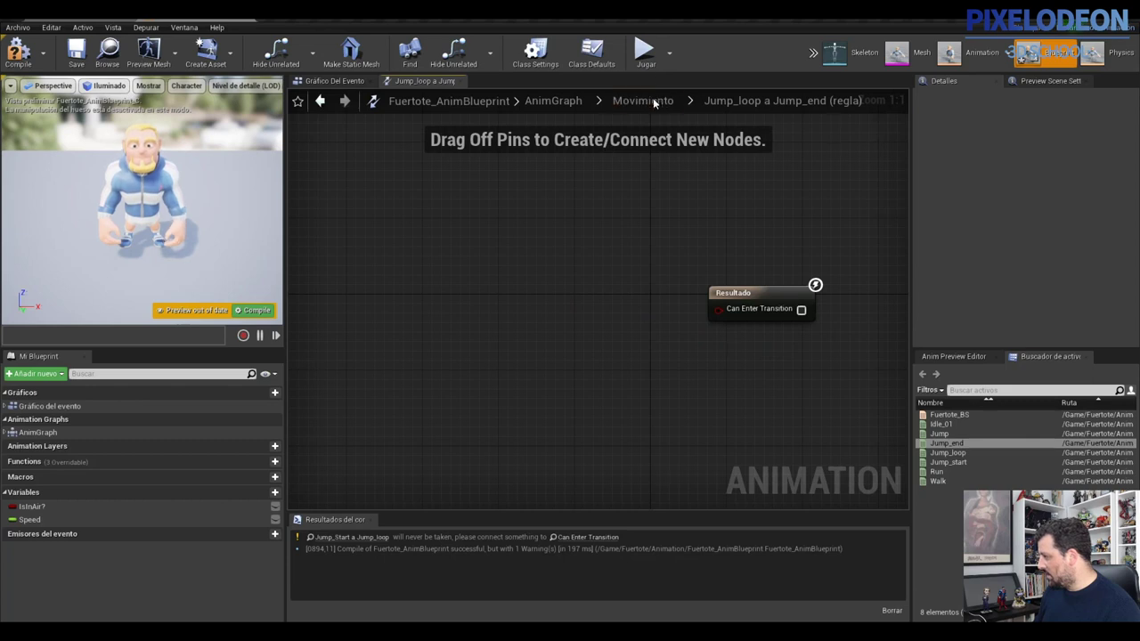
click(641, 100)
click(17, 51)
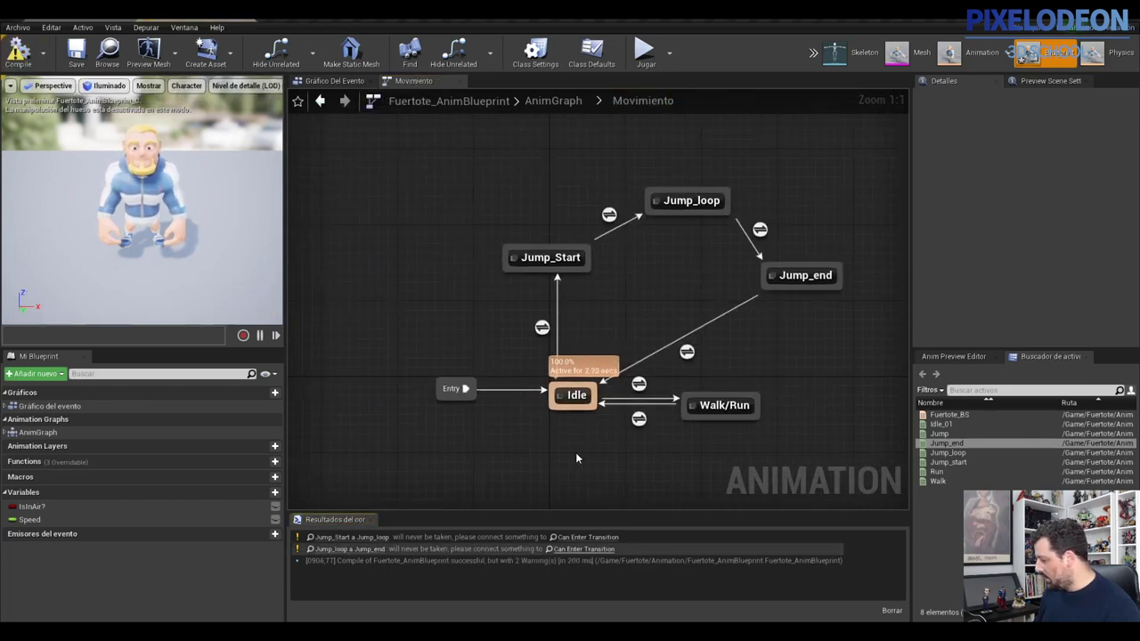
Inspect the Jump_Start to Jump_loop and Idle to Jump_Start rules and the Jump_Start state graph
double_click(609, 214)
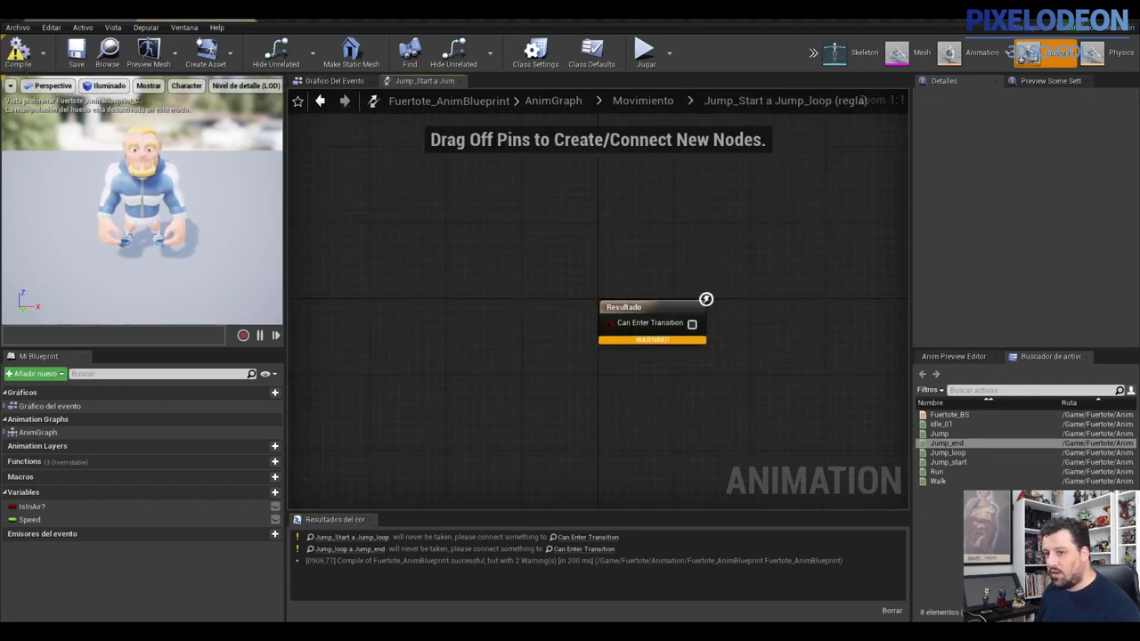
click(626, 105)
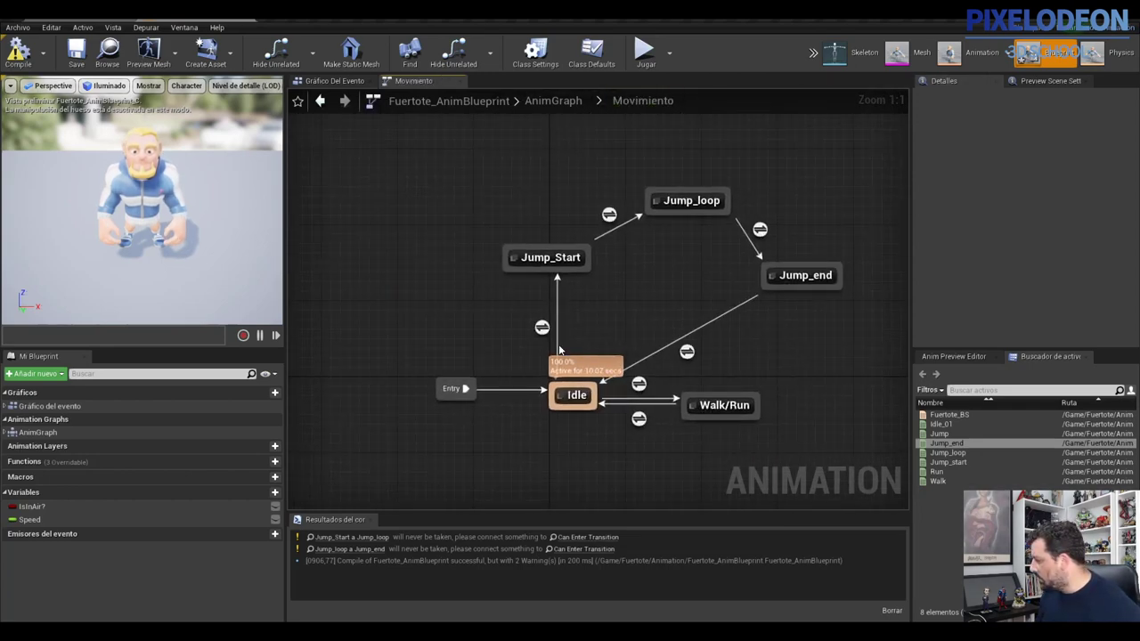
click(541, 329)
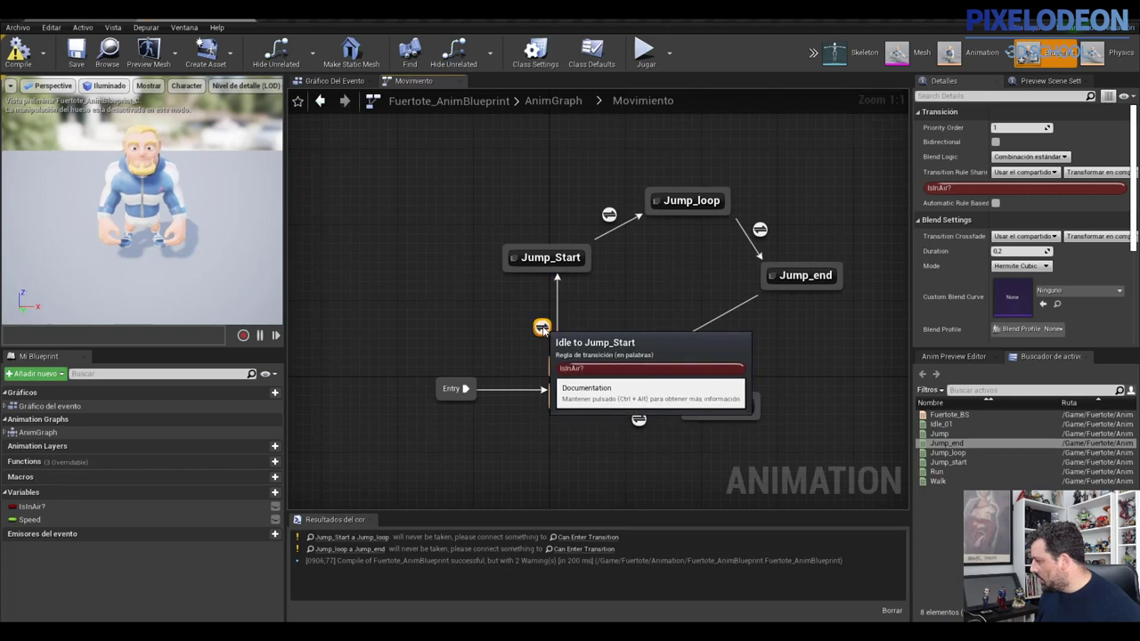
double_click(541, 328)
click(638, 100)
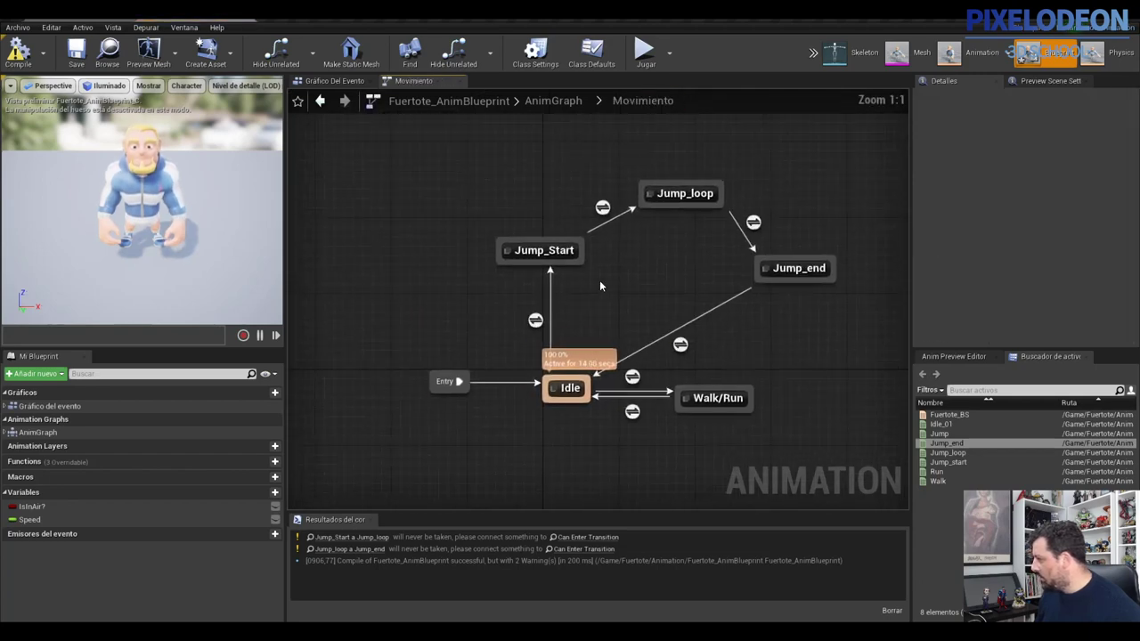
double_click(558, 262)
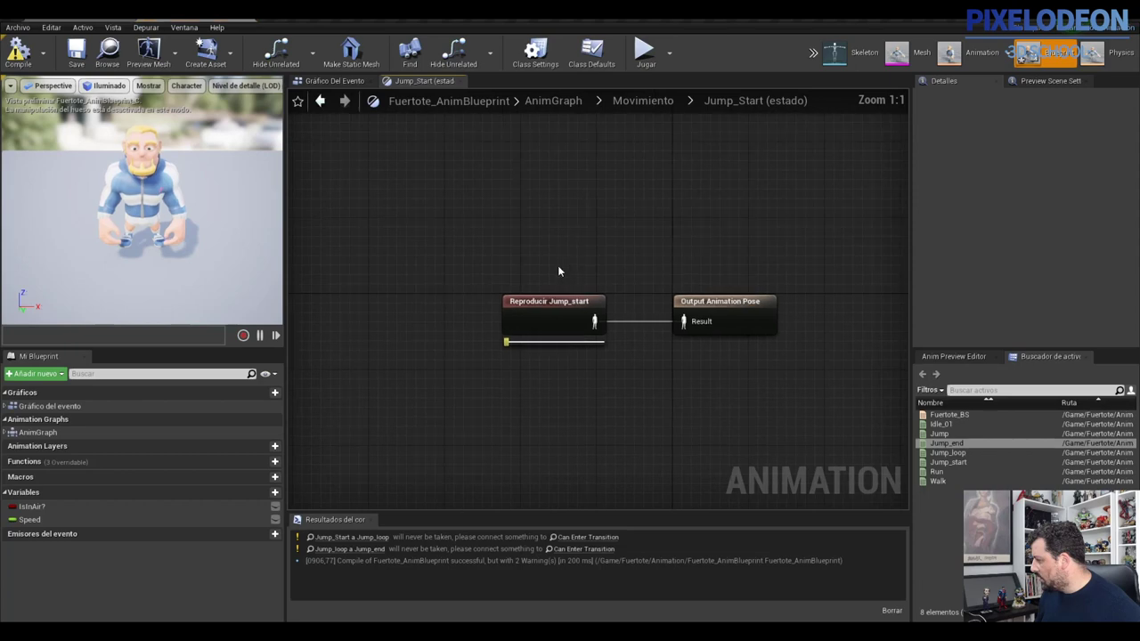
click(649, 110)
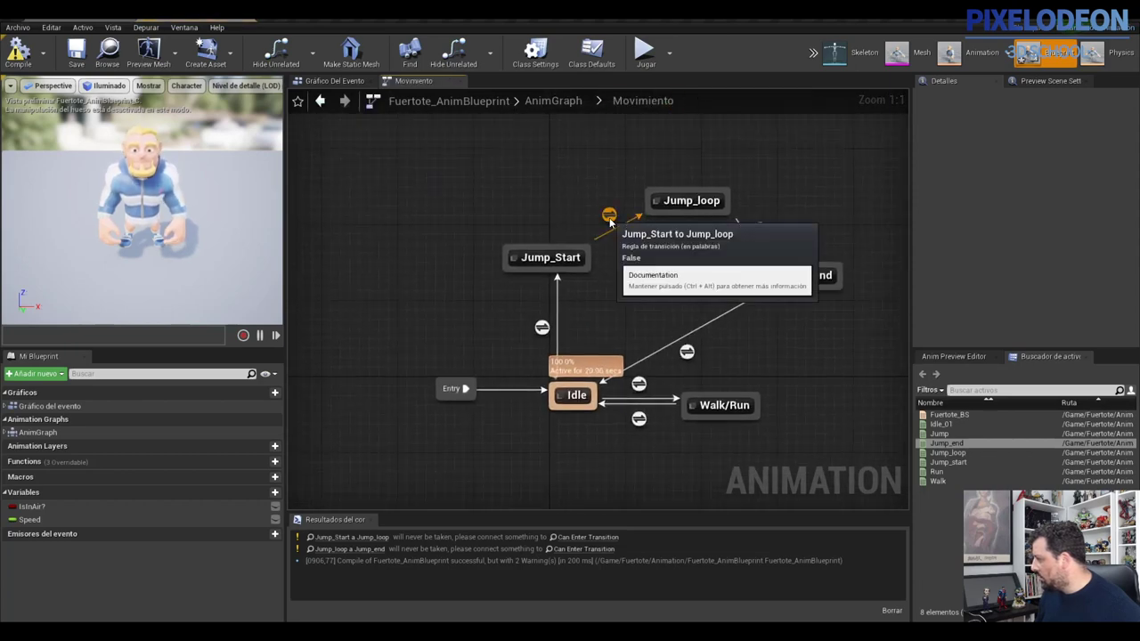
double_click(609, 217)
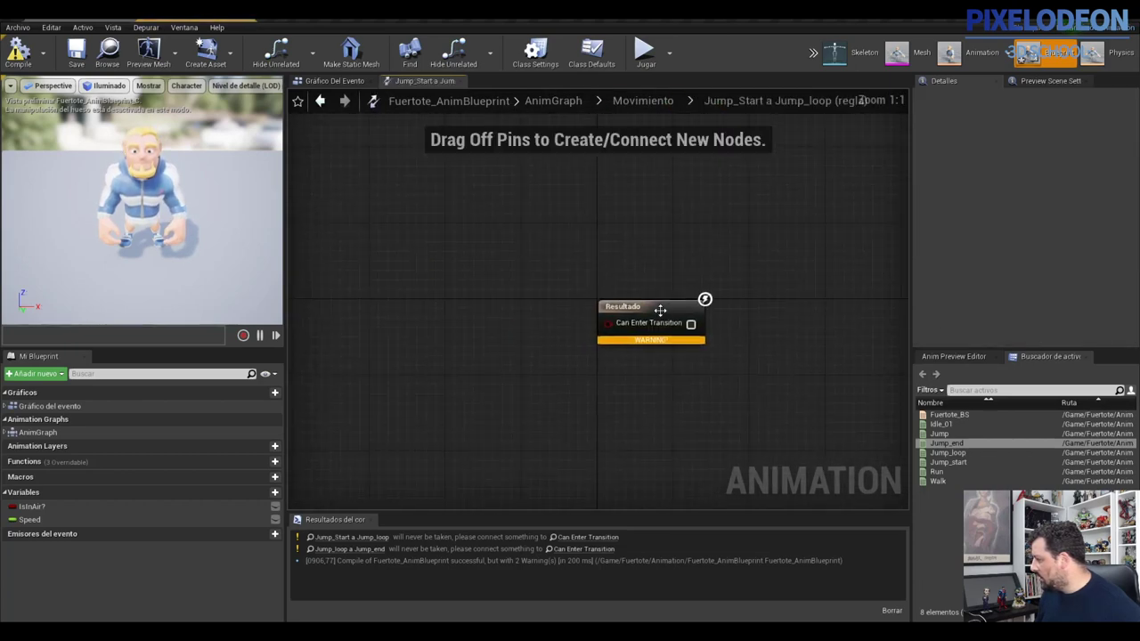
click(642, 103)
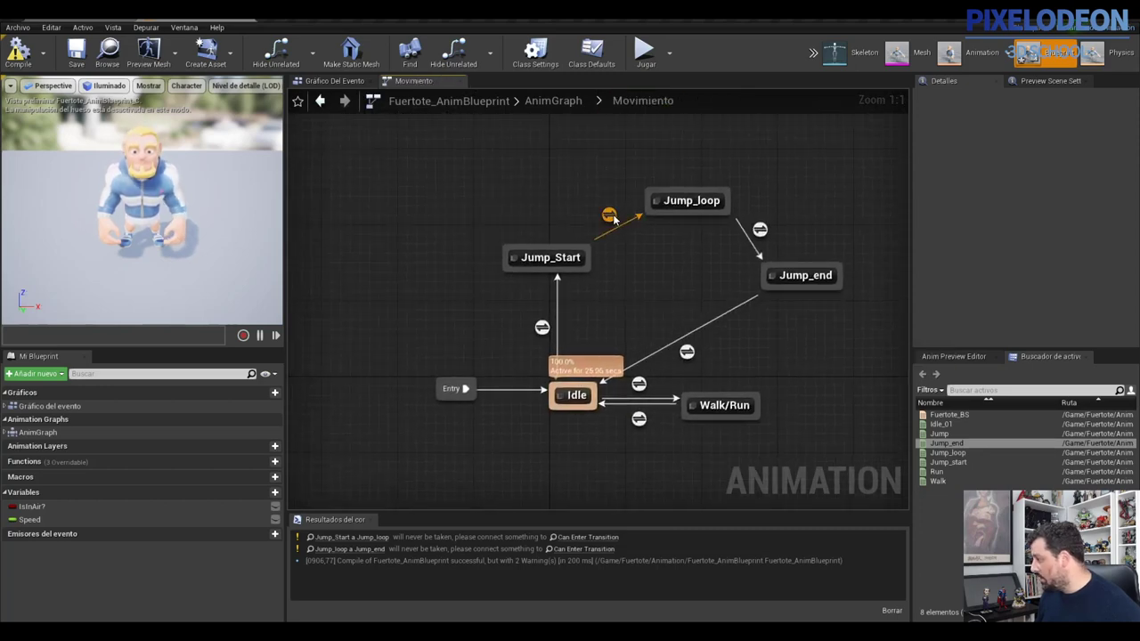
Tick Automatic Rule Based on the Jump_Start to Jump_loop transition
click(610, 216)
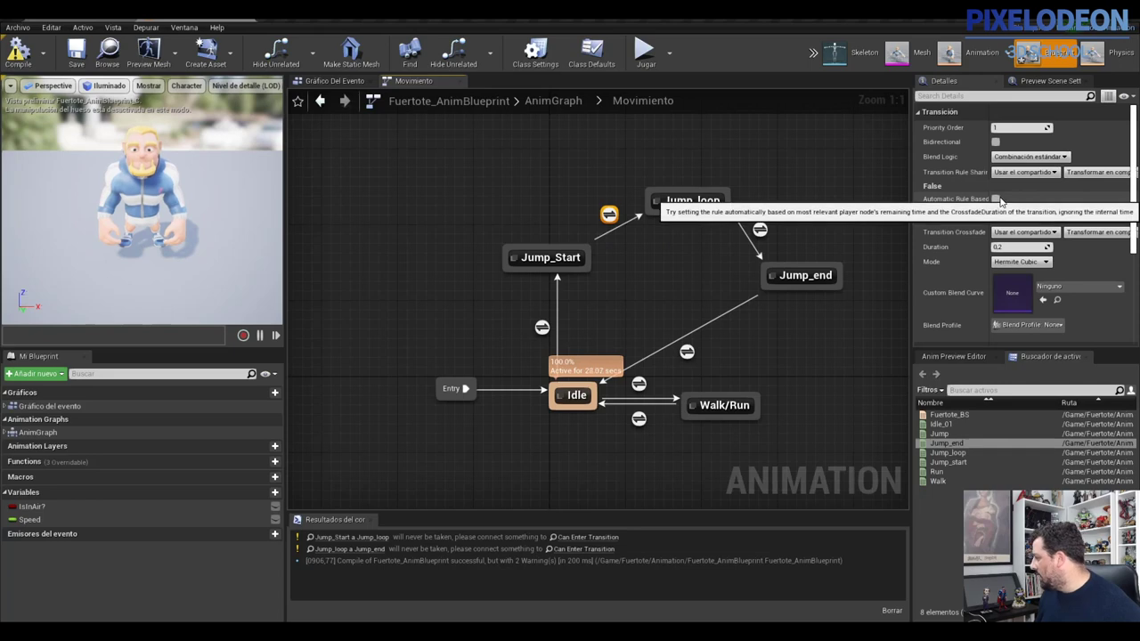
click(996, 200)
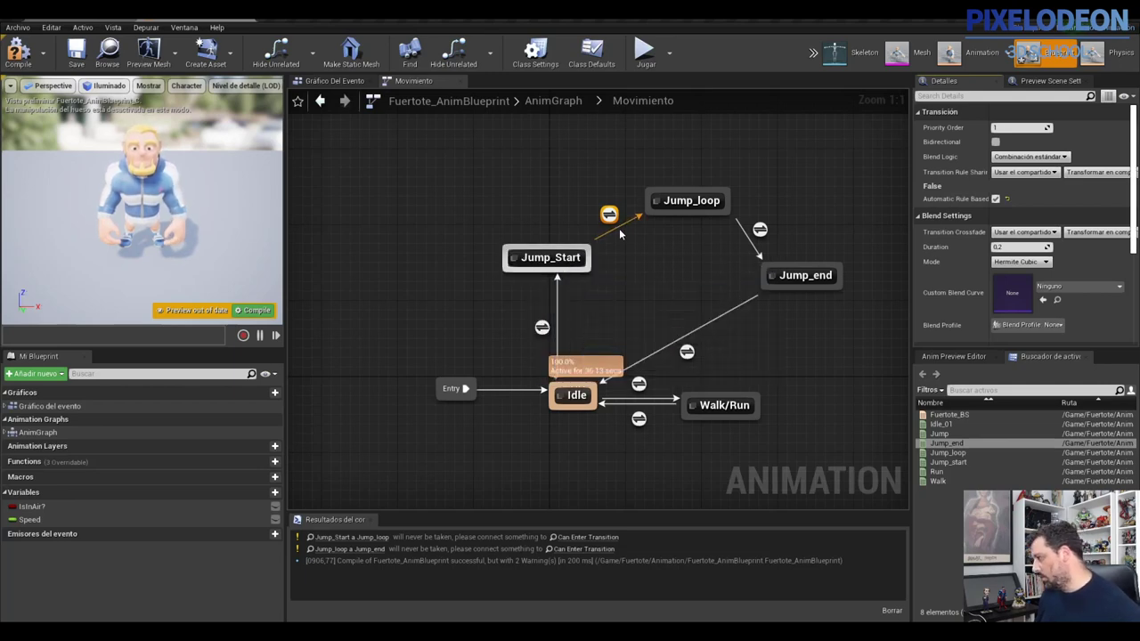
click(693, 202)
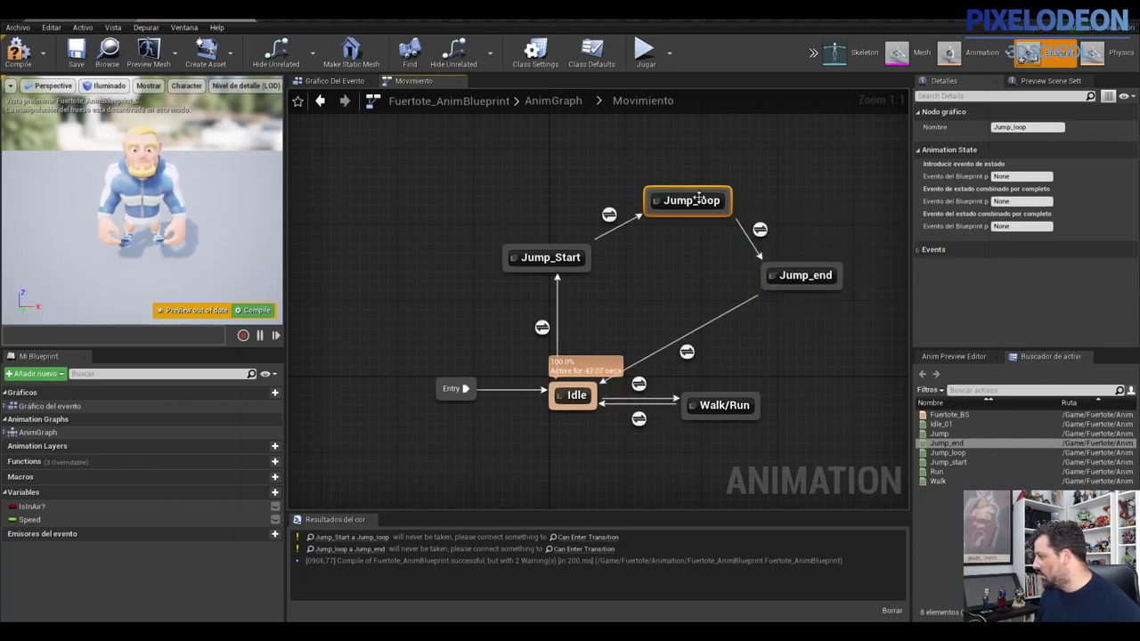
double_click(758, 230)
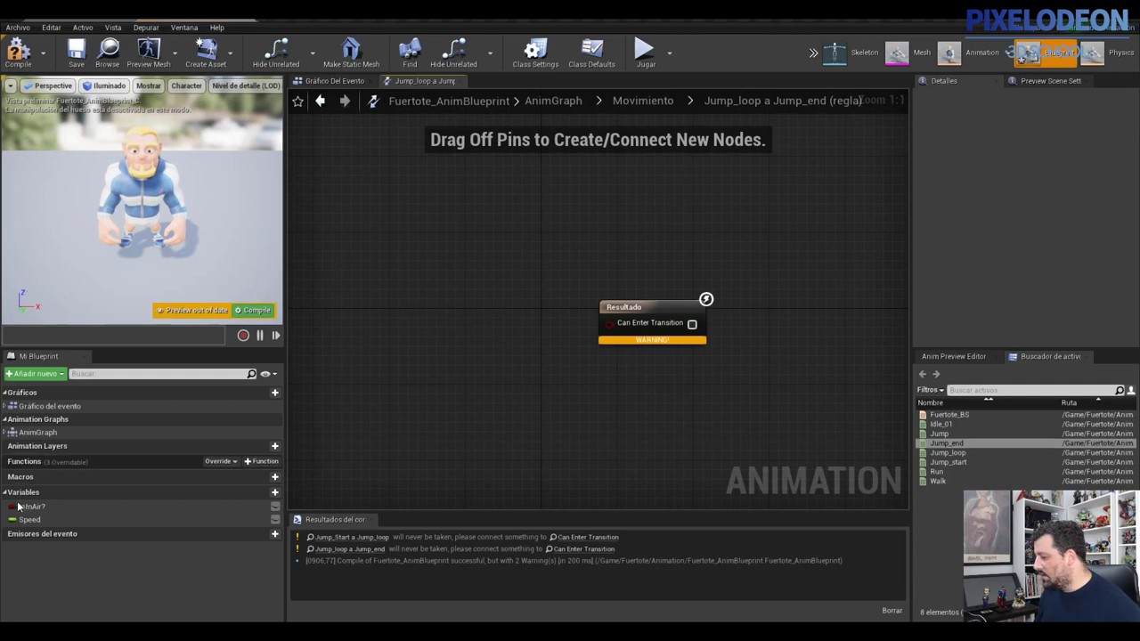
Rebuild the Jump_loop to Jump_end rule with Is in Air? passed through NOT into Can Enter Transition
drag(31, 508, 409, 325)
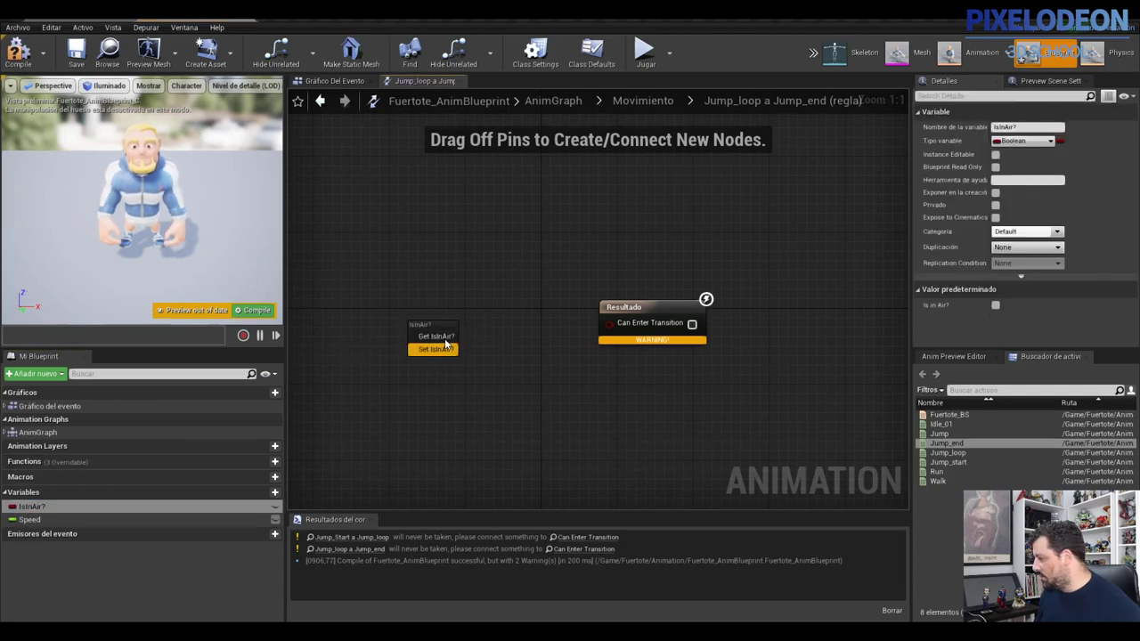
click(436, 336)
drag(481, 328, 526, 338)
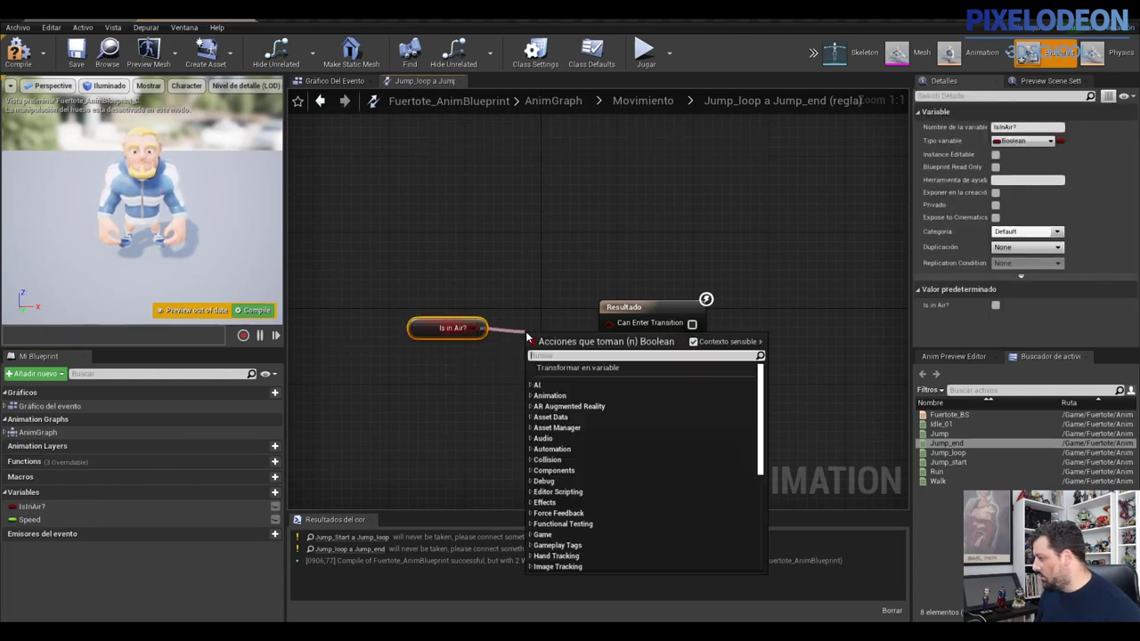
text(not)
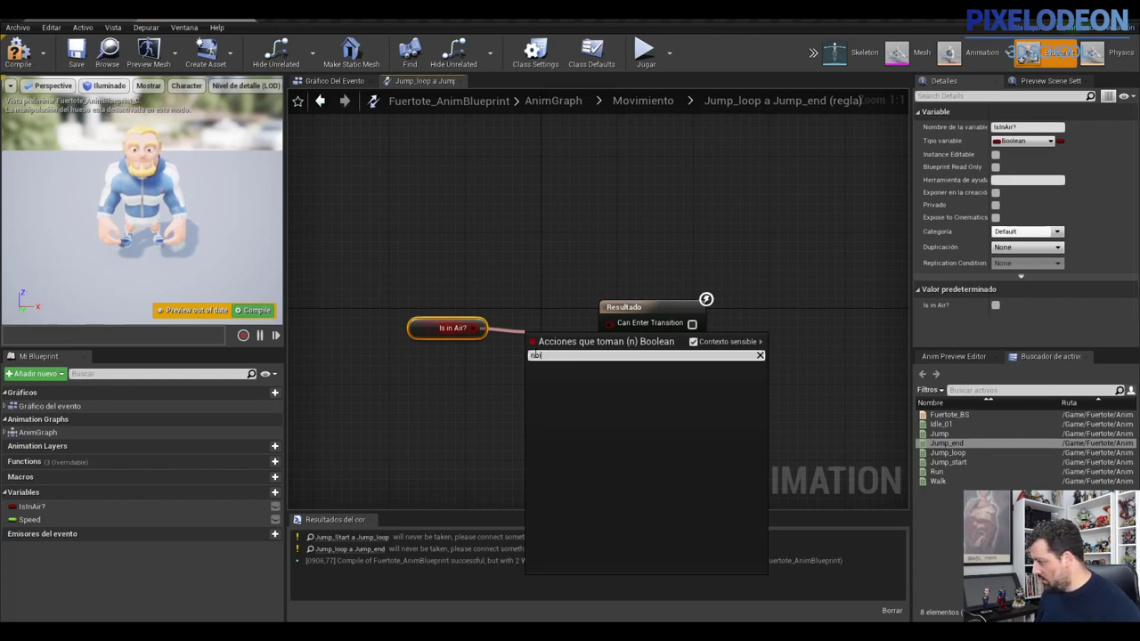
key(Return)
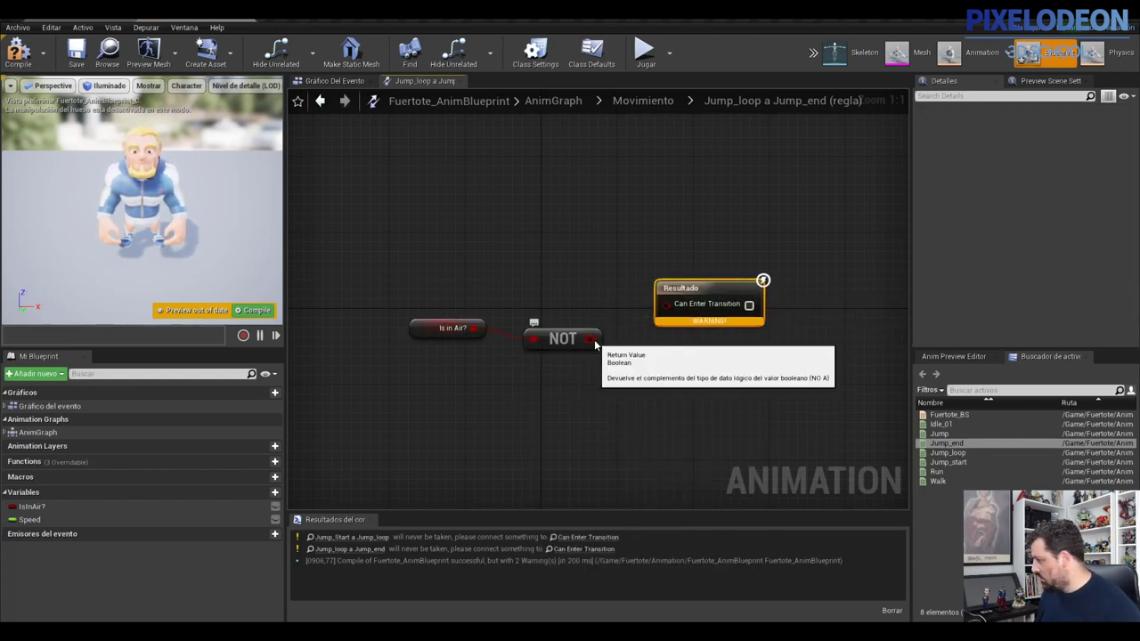
drag(595, 338, 670, 309)
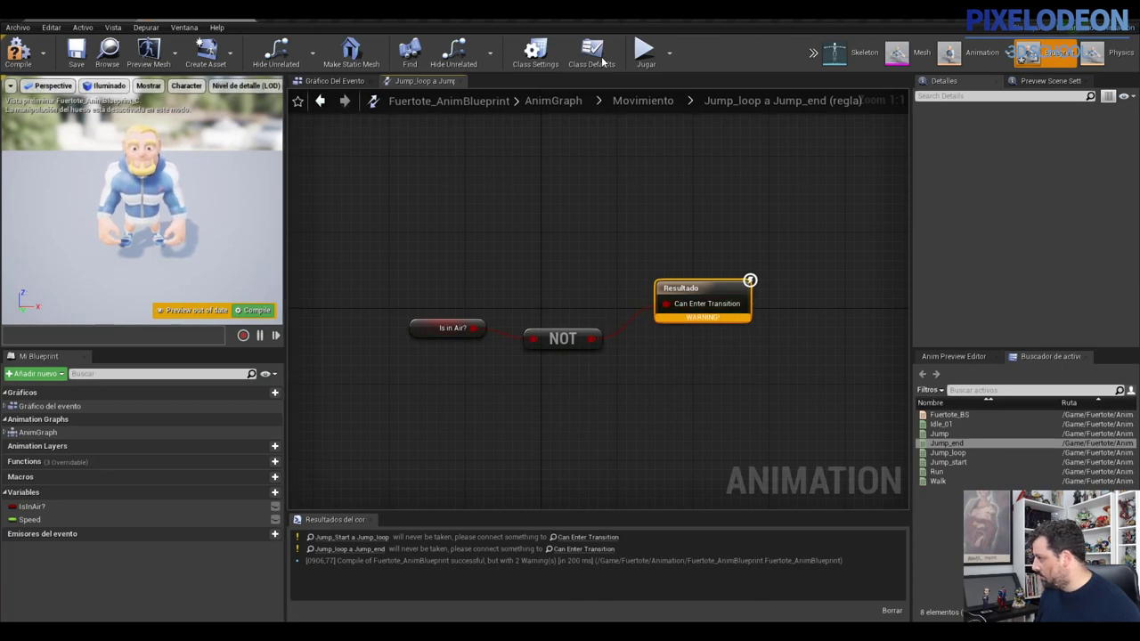
click(657, 105)
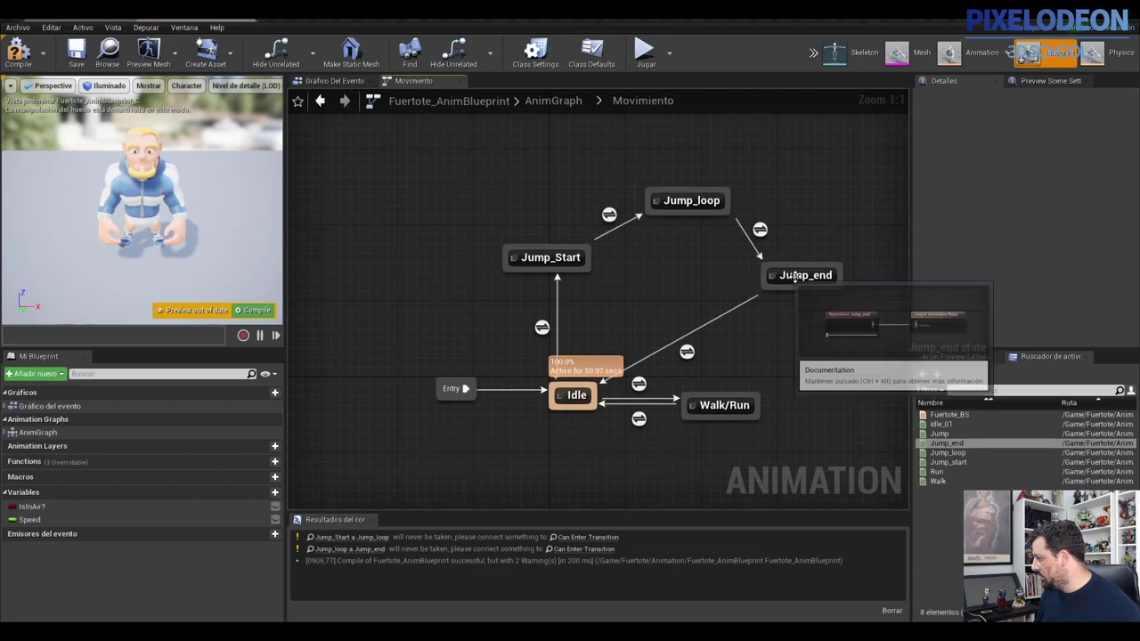
click(771, 269)
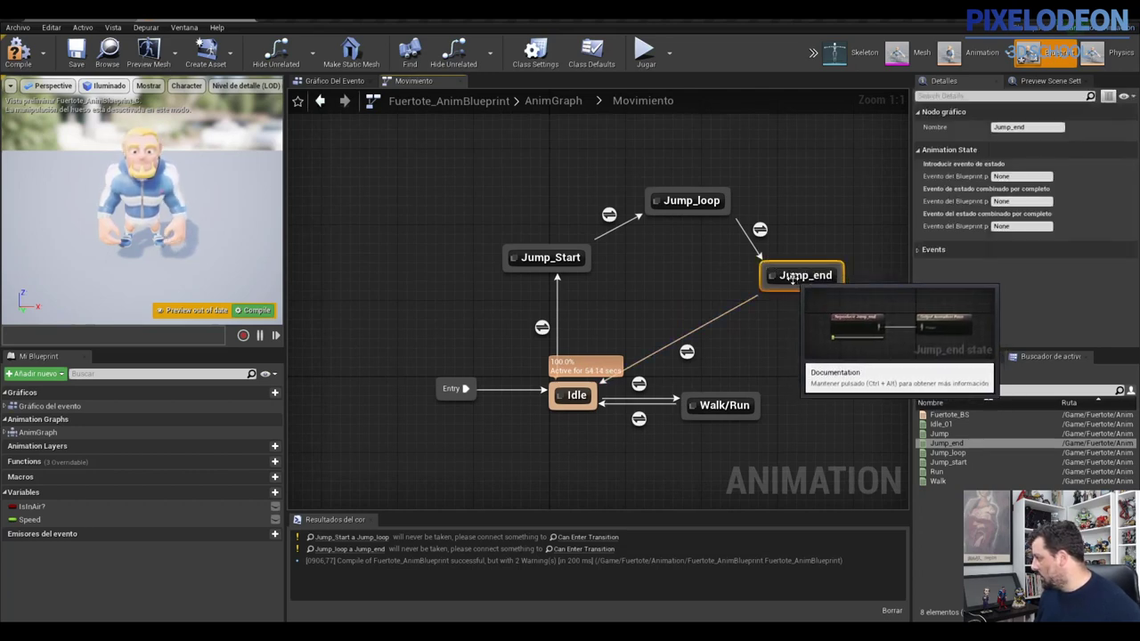
double_click(791, 278)
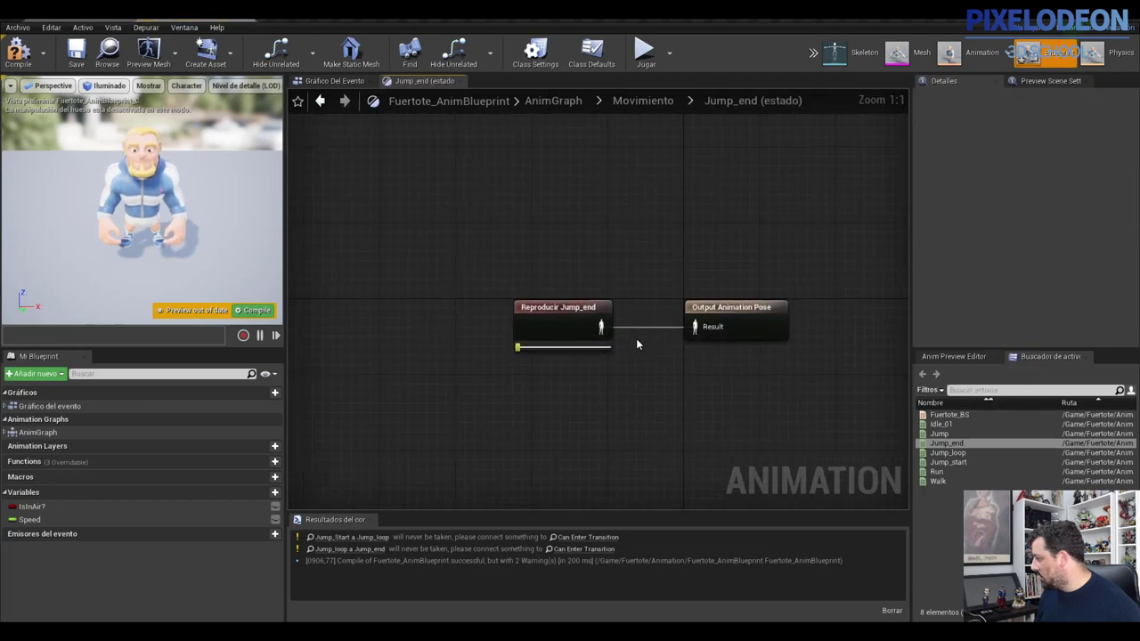
click(652, 107)
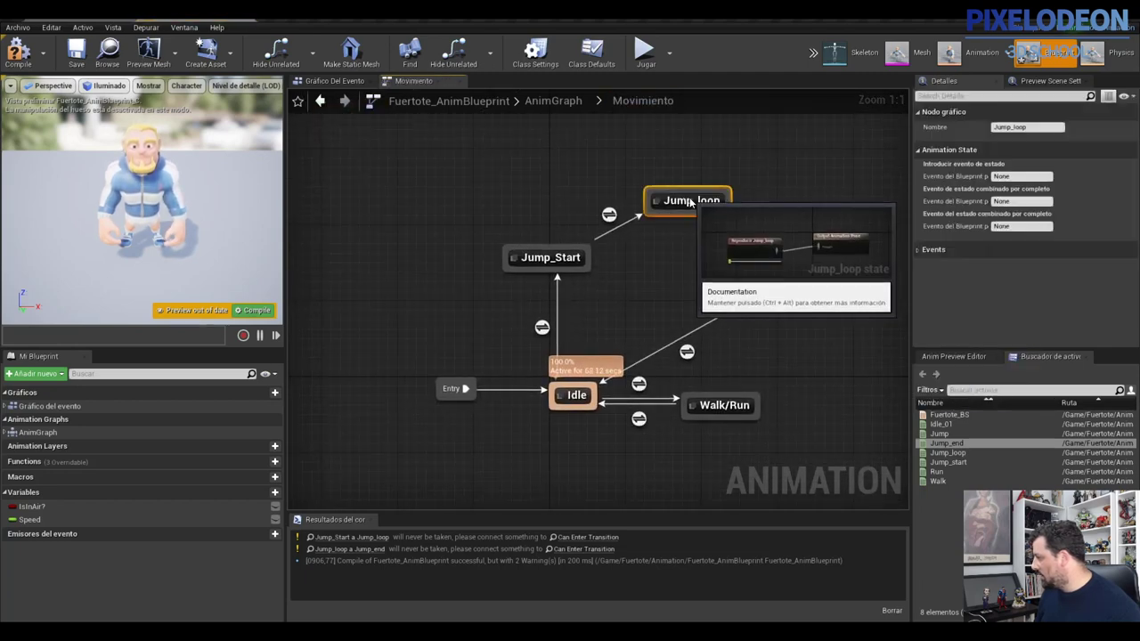
double_click(681, 200)
click(642, 100)
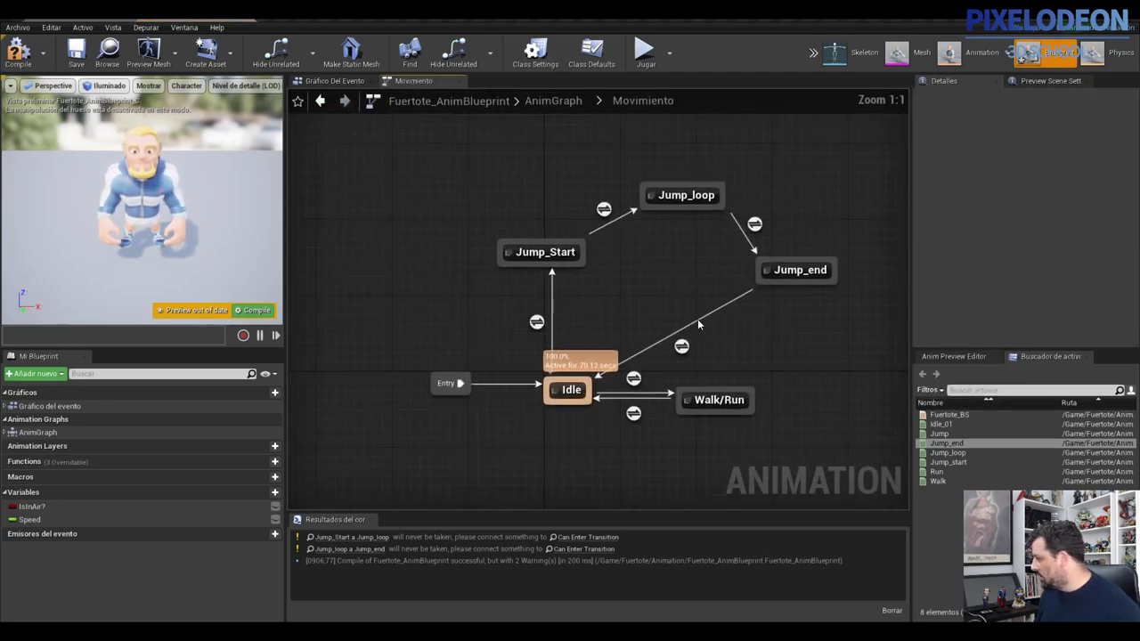
double_click(687, 353)
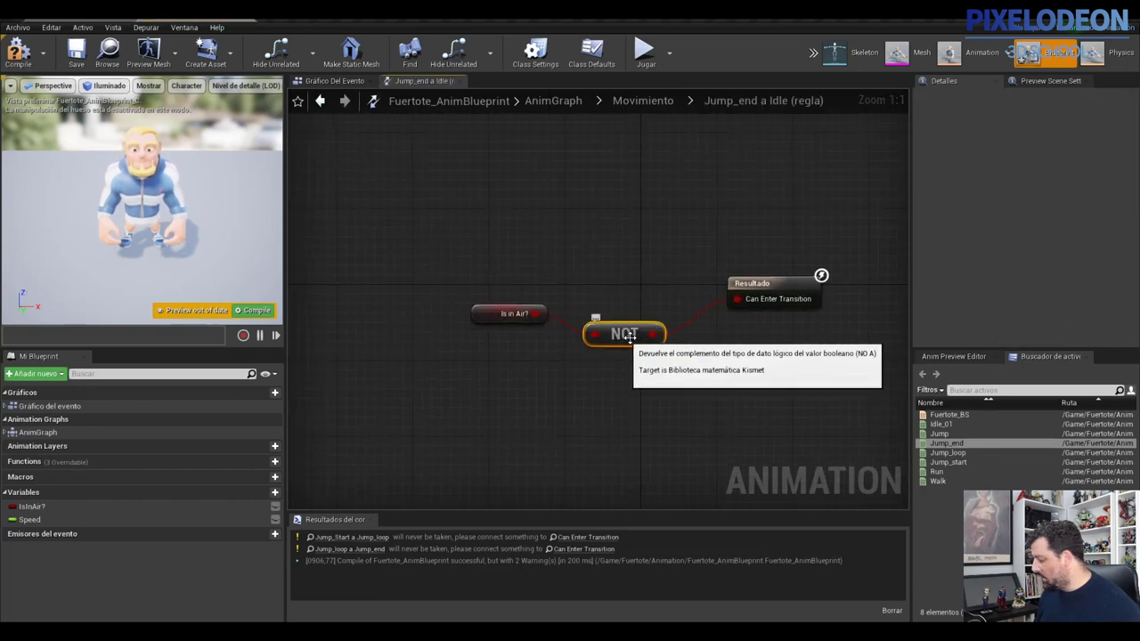
Delete the NOT and Is in Air? nodes from the Jump_end to Idle rule
key(Delete)
click(508, 314)
key(Delete)
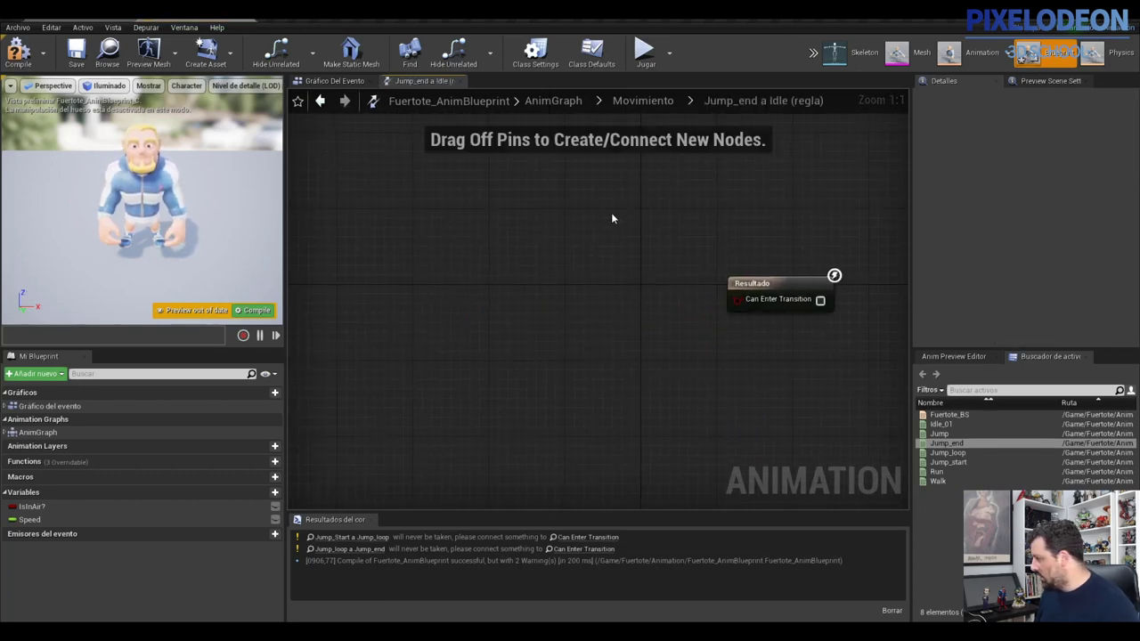
click(659, 103)
Tick Automatic Rule Based on the Jump_end to Idle transition and compile without warnings
click(687, 352)
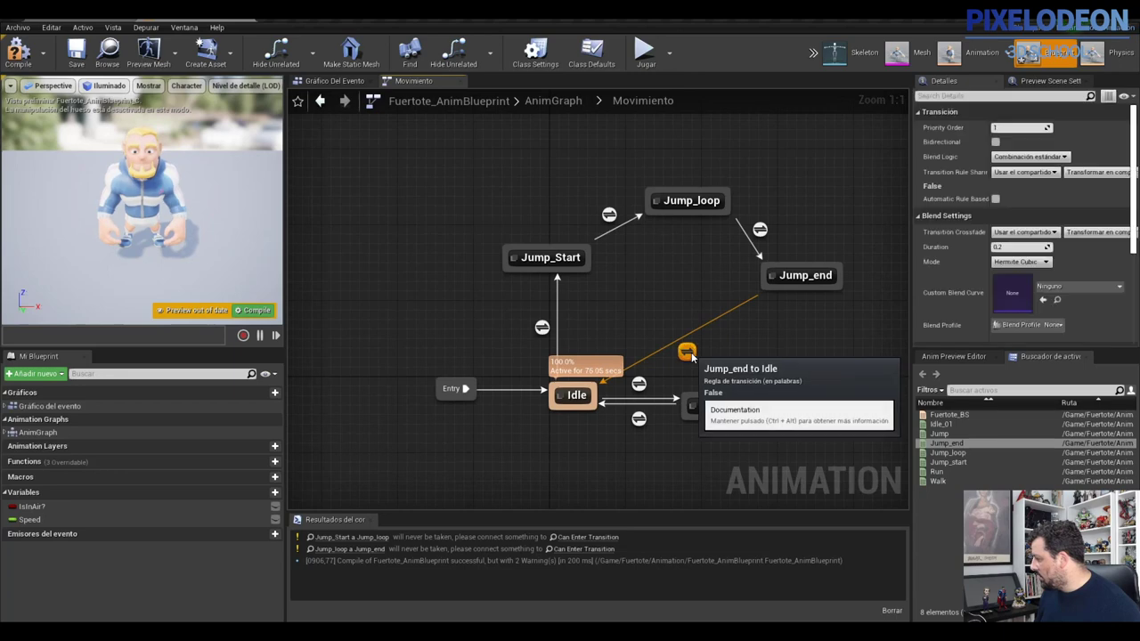
click(994, 199)
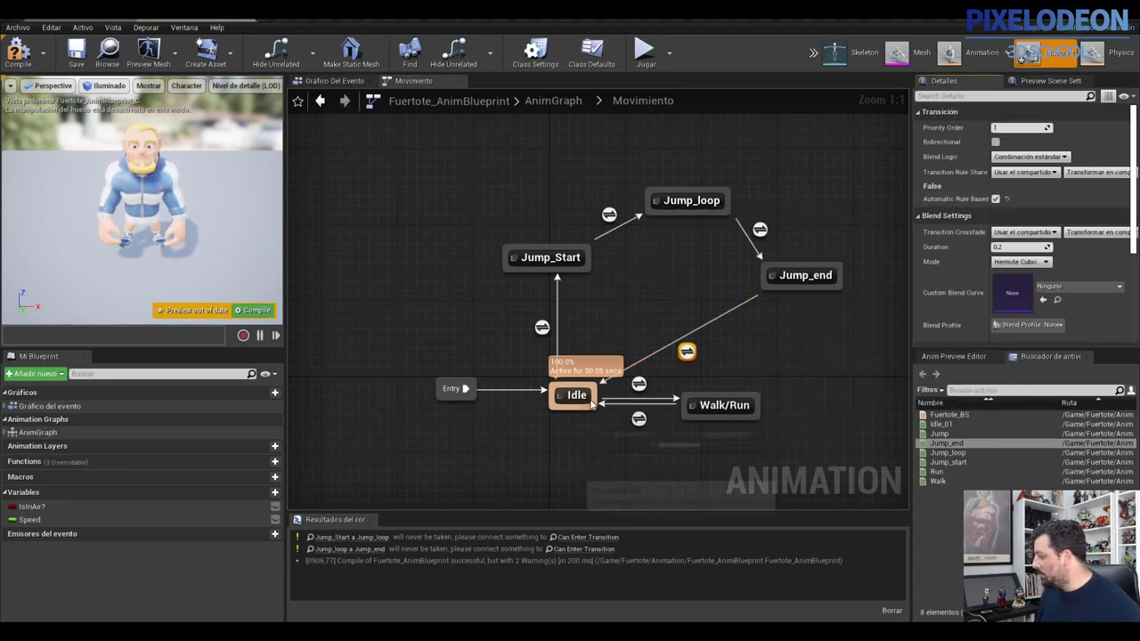
click(14, 53)
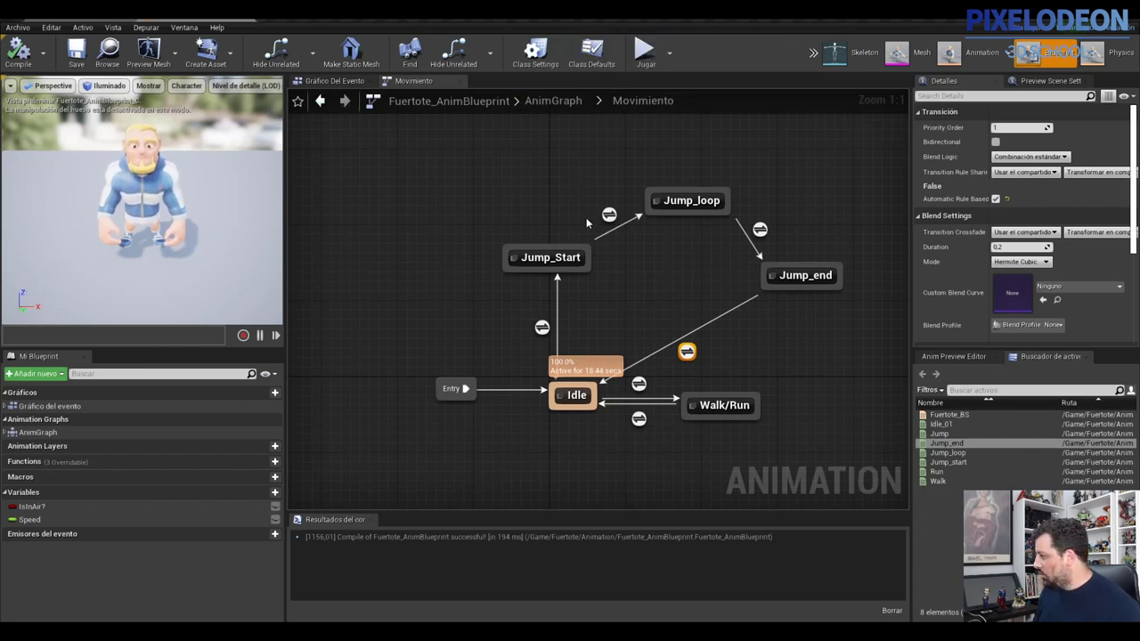
click(639, 64)
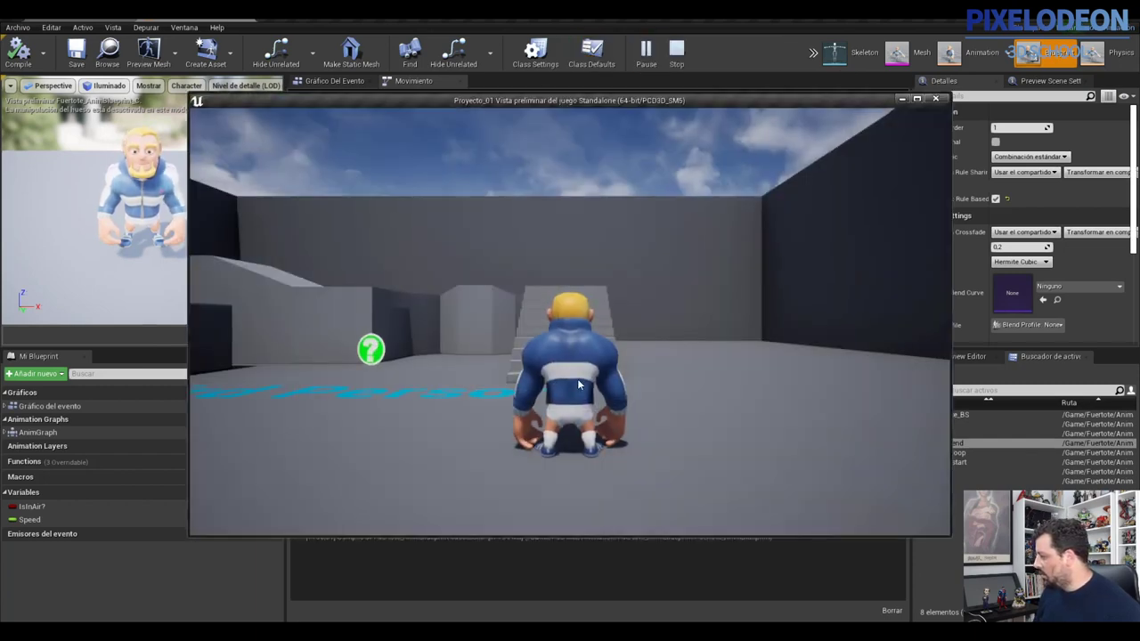
key(w)
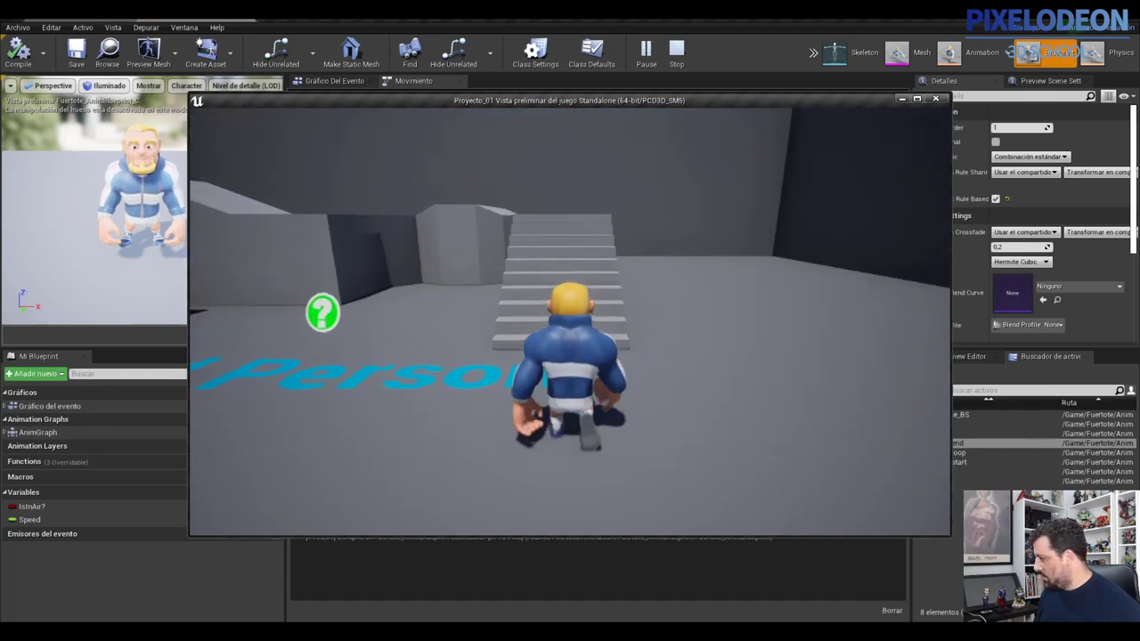
key(w)
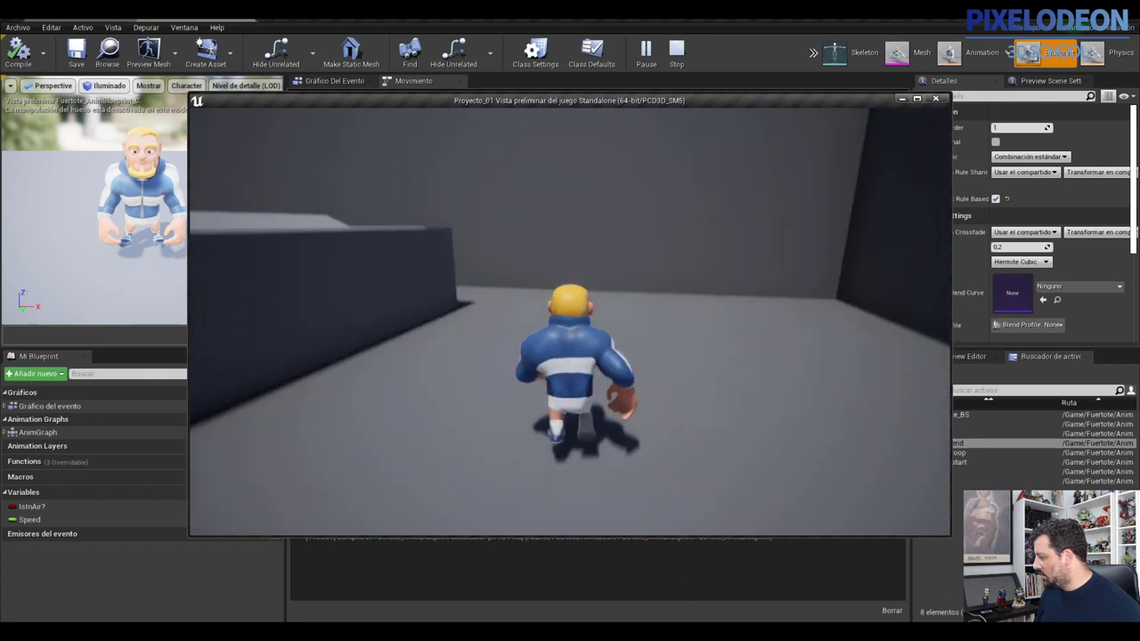
key(space)
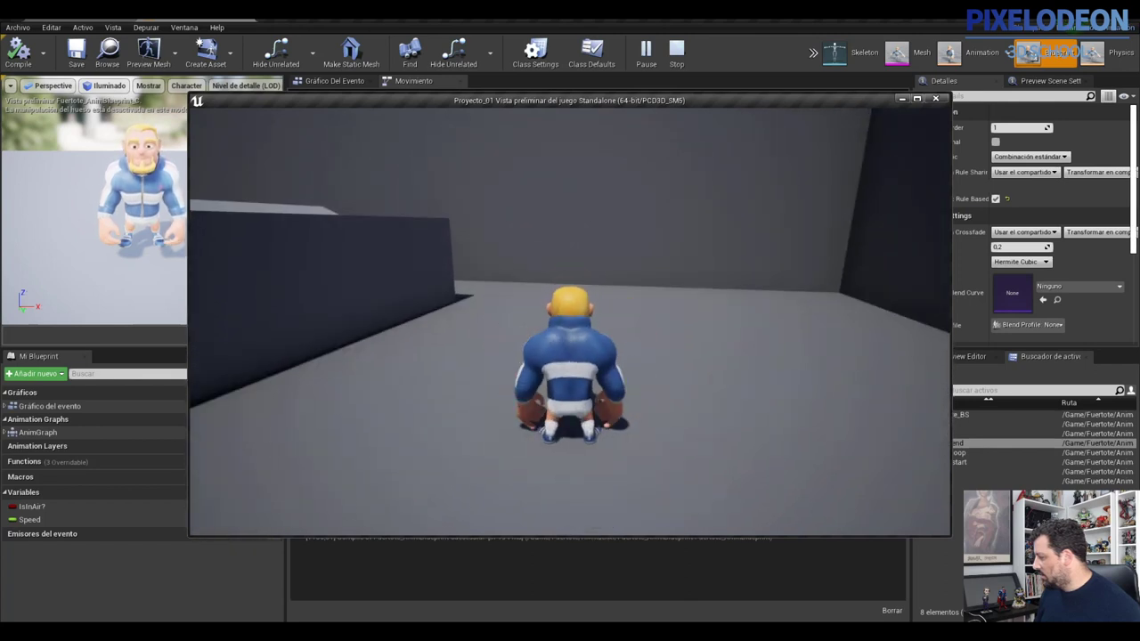
key(space)
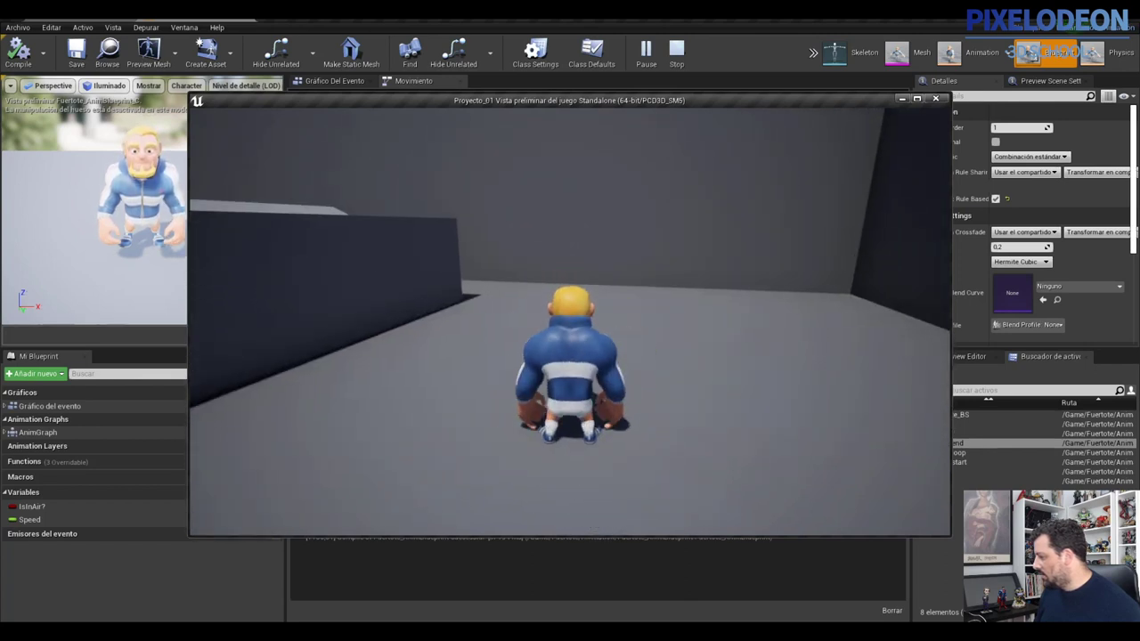
key(space)
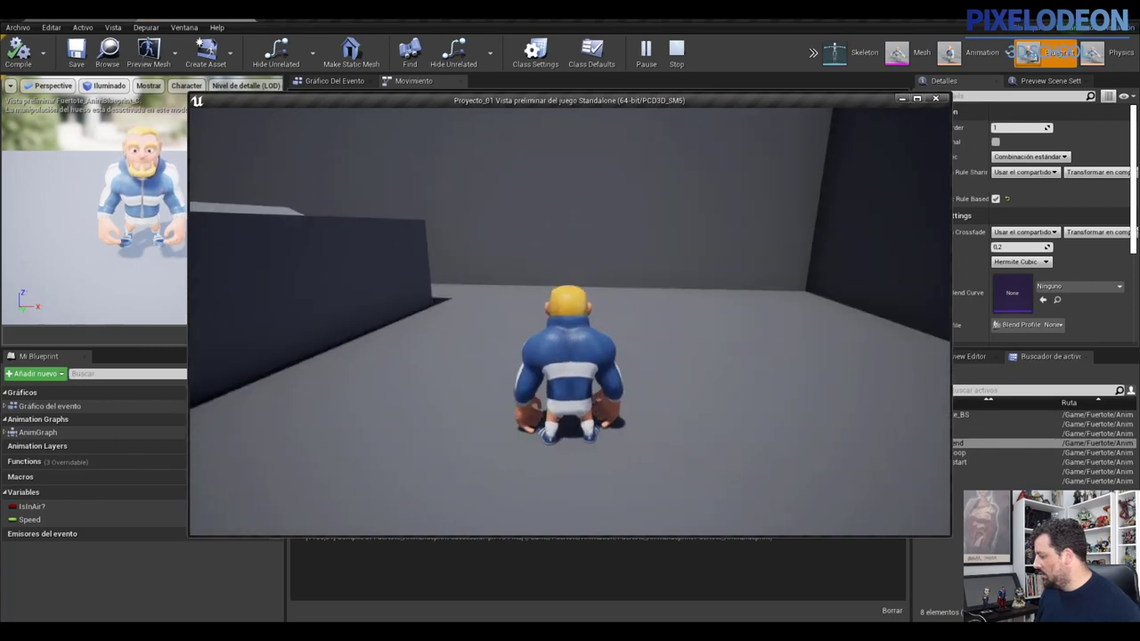
key(space)
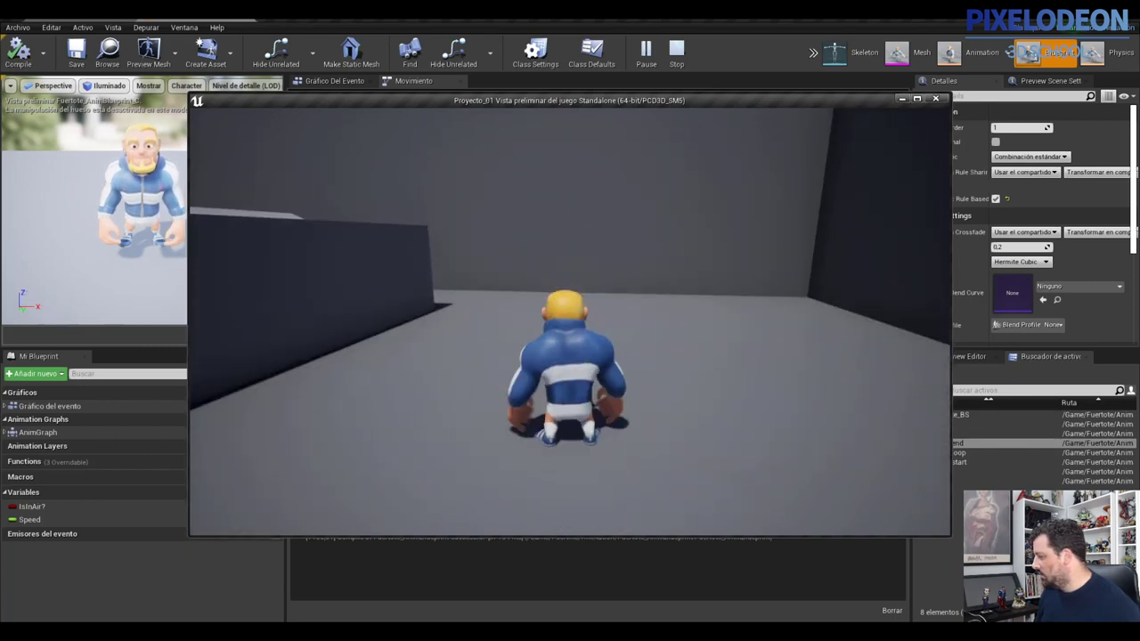
key(Escape)
click(550, 258)
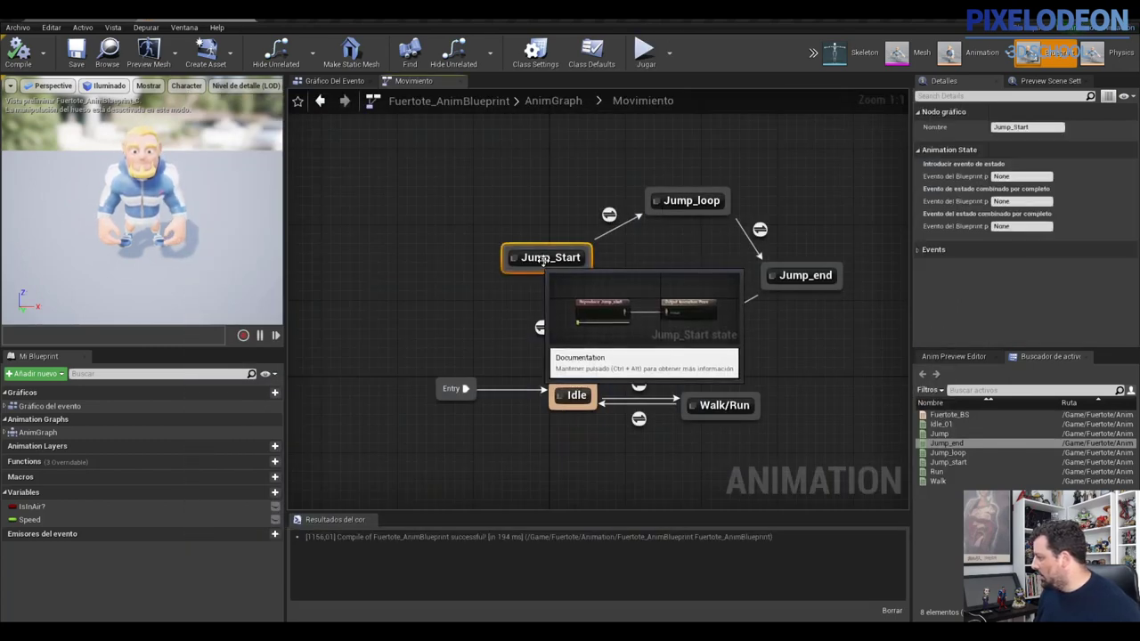
Check the play node settings in the Jump_Start and Jump_loop state graphs
double_click(550, 256)
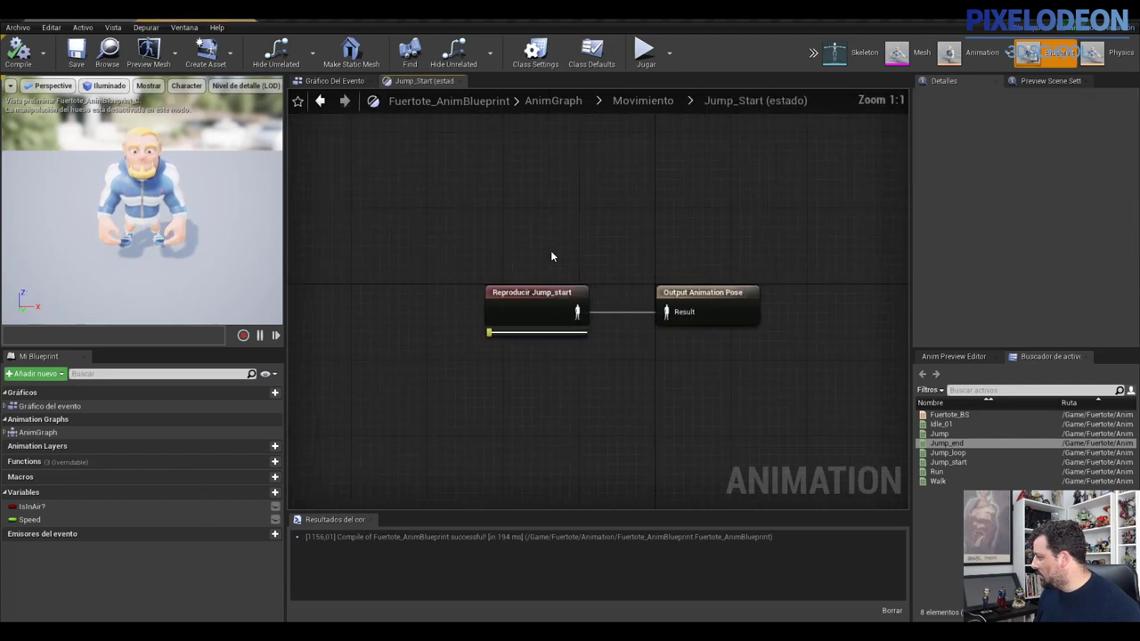
click(570, 320)
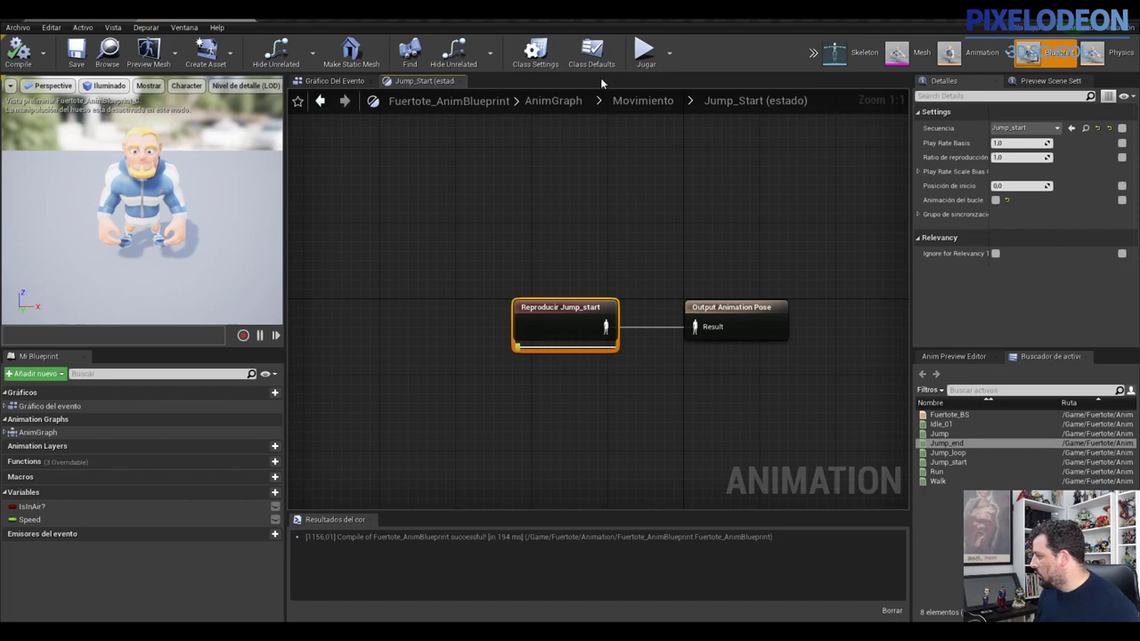
click(664, 105)
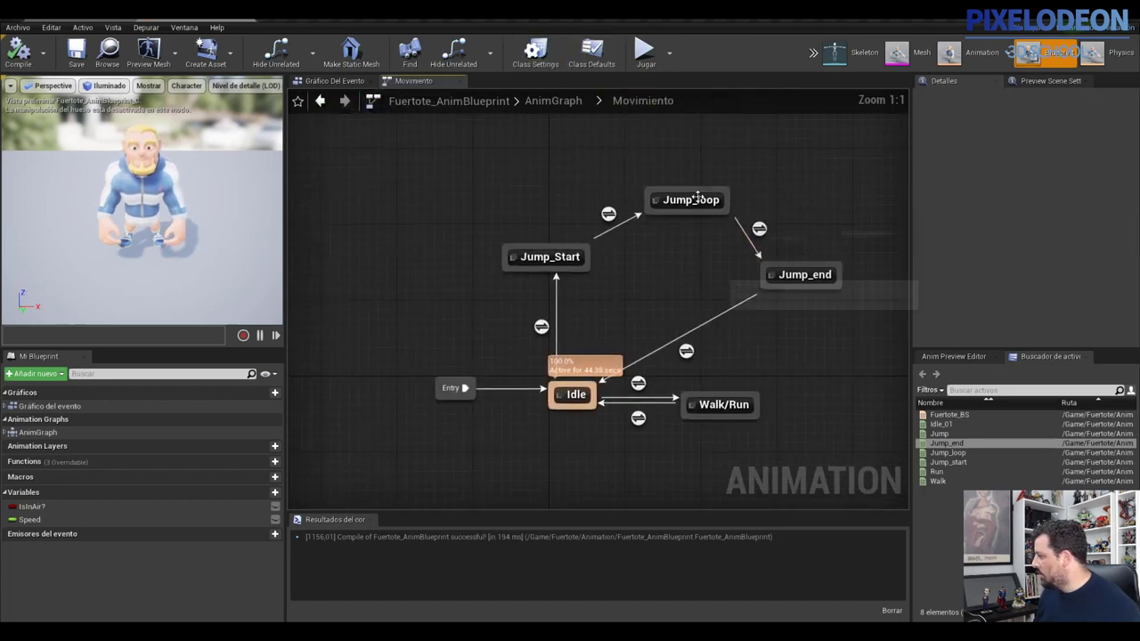
double_click(686, 201)
click(547, 334)
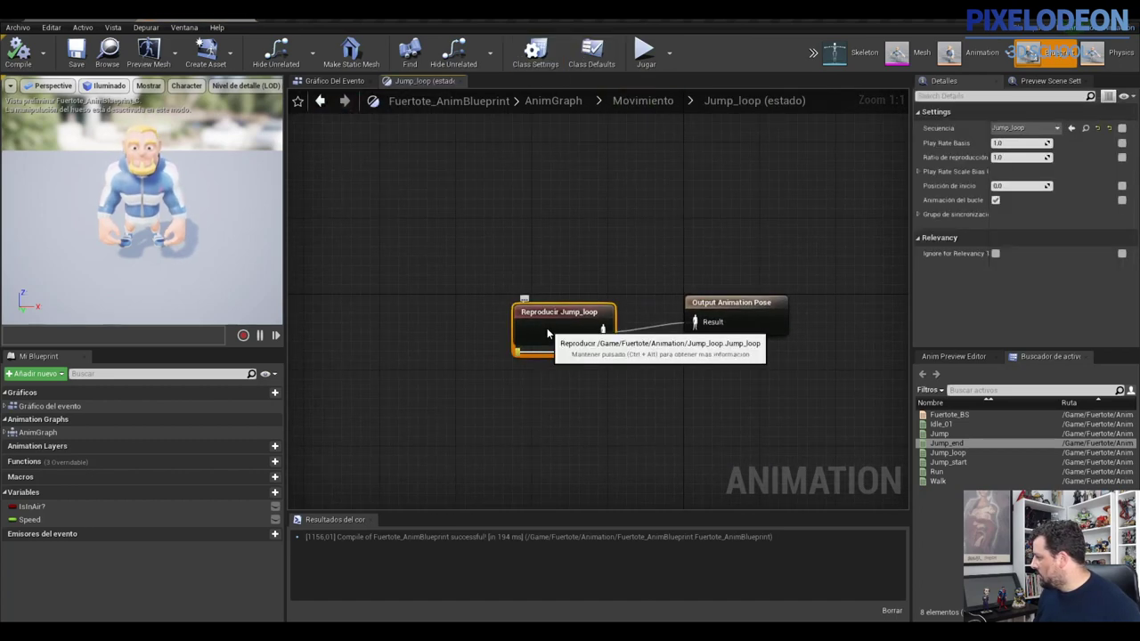
Set Jump_loop's Play Rate Basis to 0.3, compile, and launch a game test
drag(1026, 142, 998, 143)
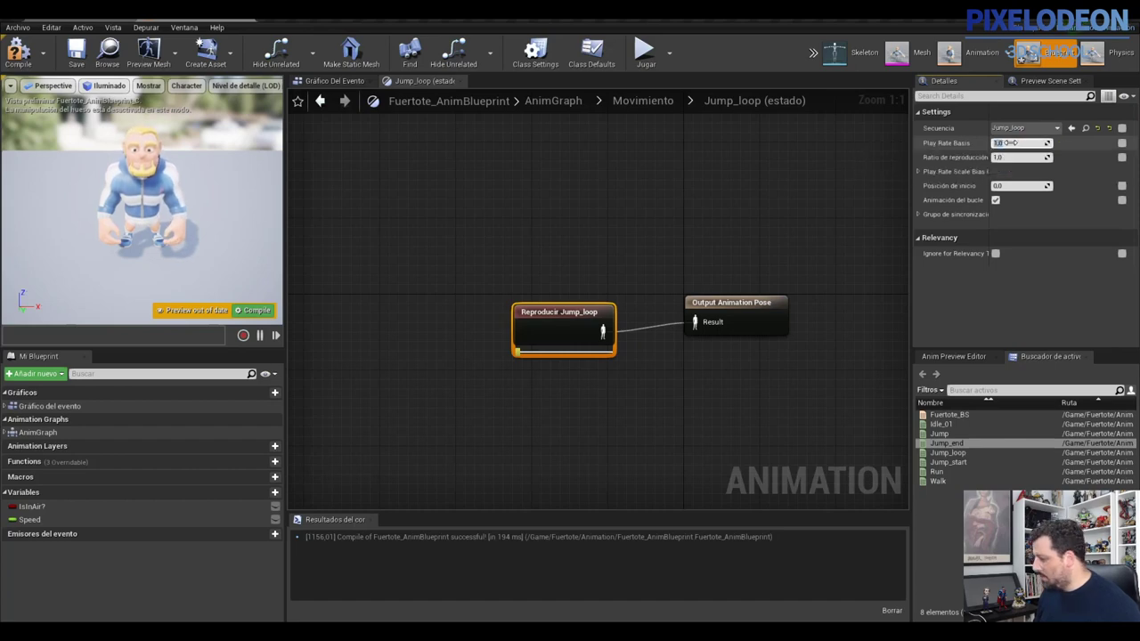
text(0.5)
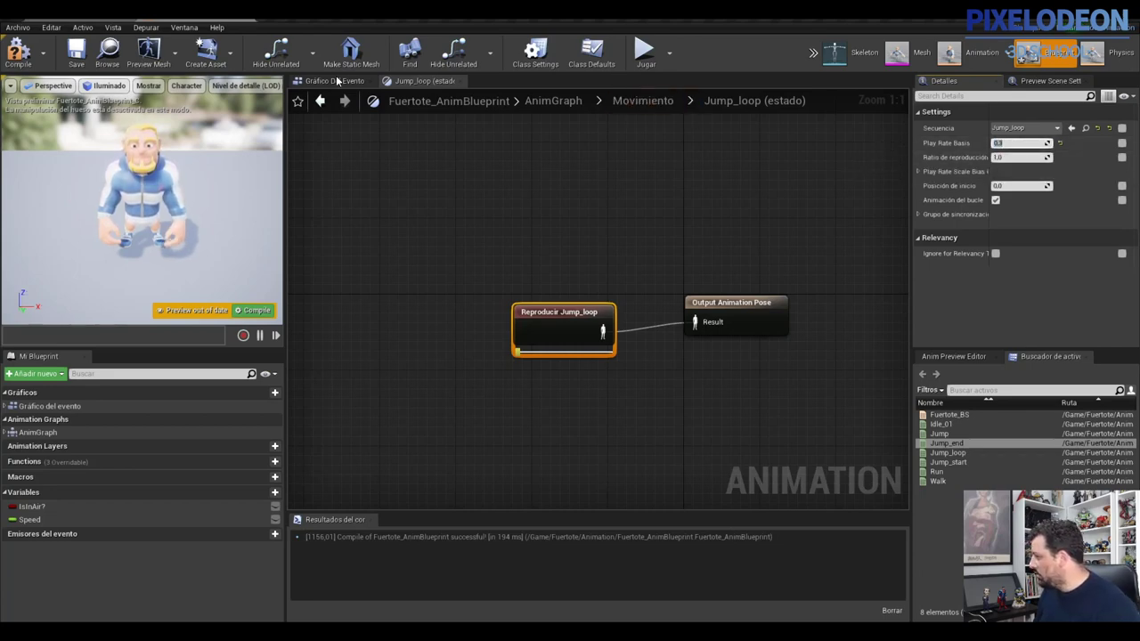
click(27, 51)
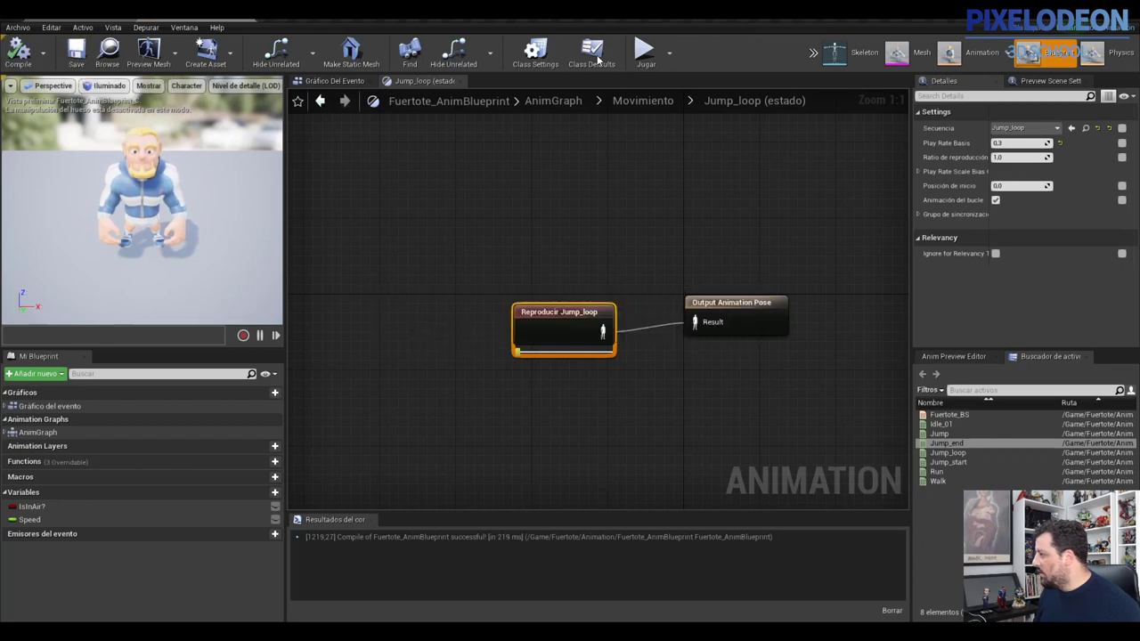
click(641, 54)
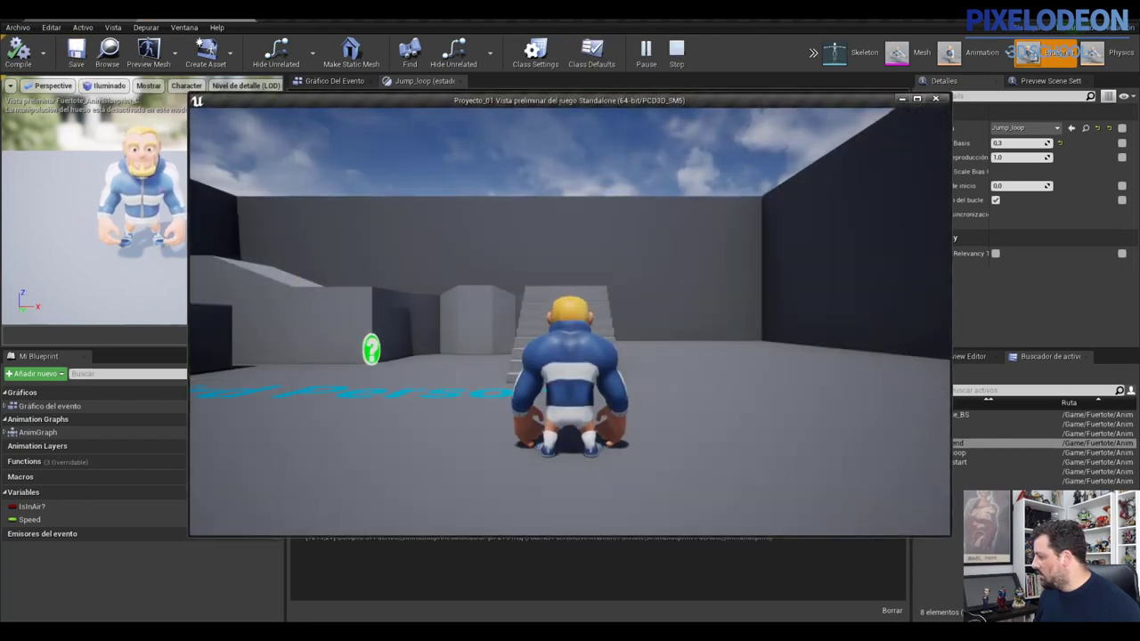
After a test jump, set Jump_loop's Play Rate Basis to 3.0, compile, and relaunch the game
key(space)
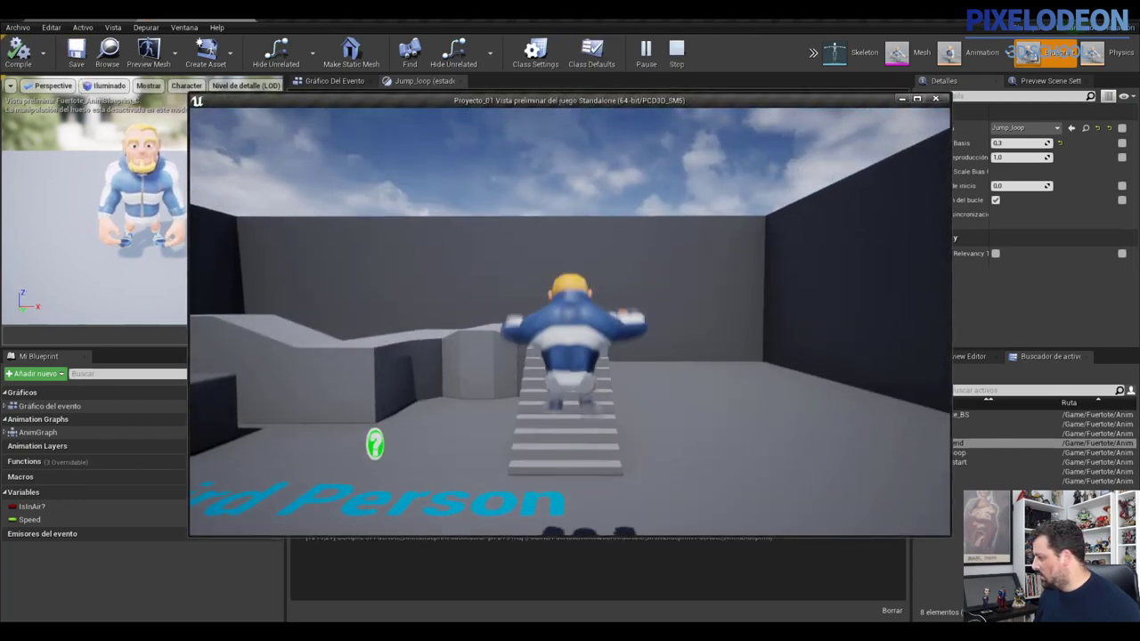
key(Escape)
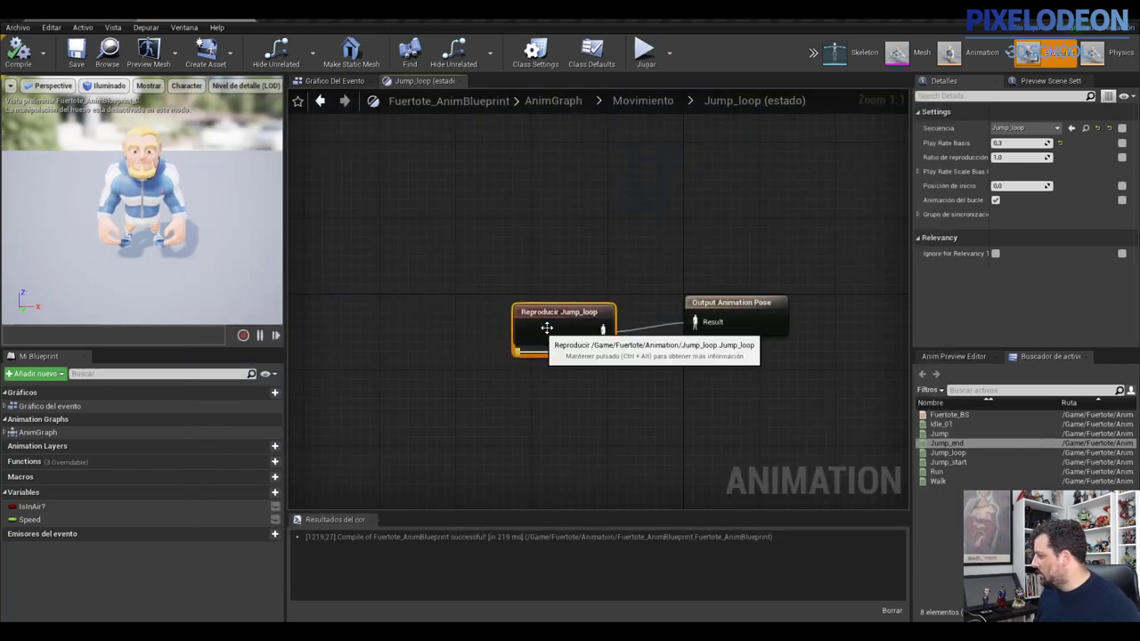
text(2)
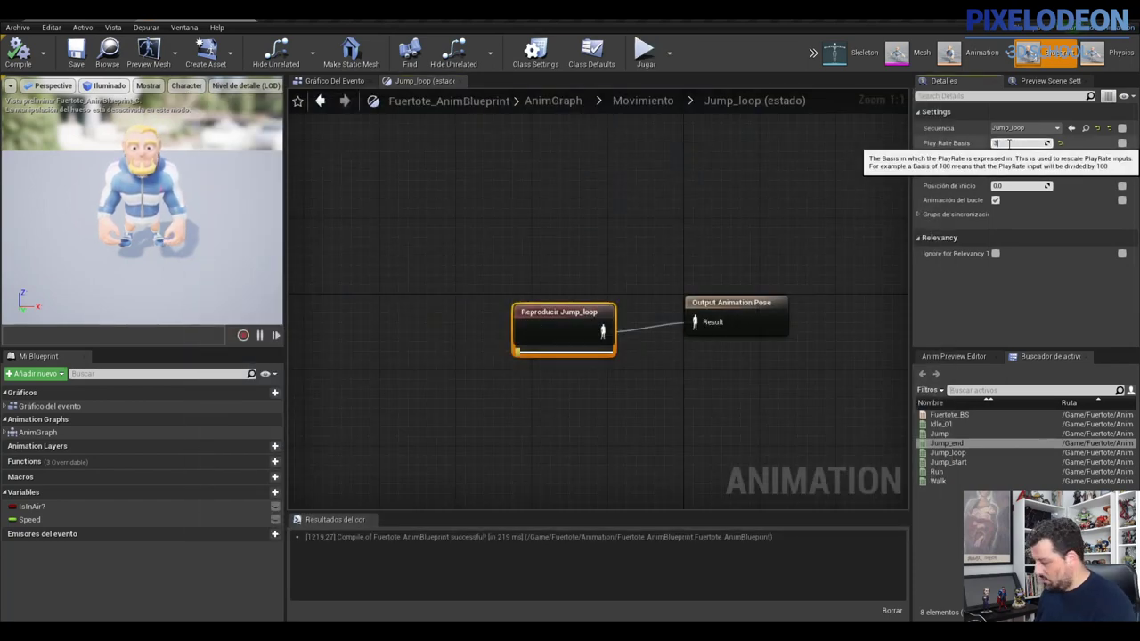
key(Return)
click(18, 50)
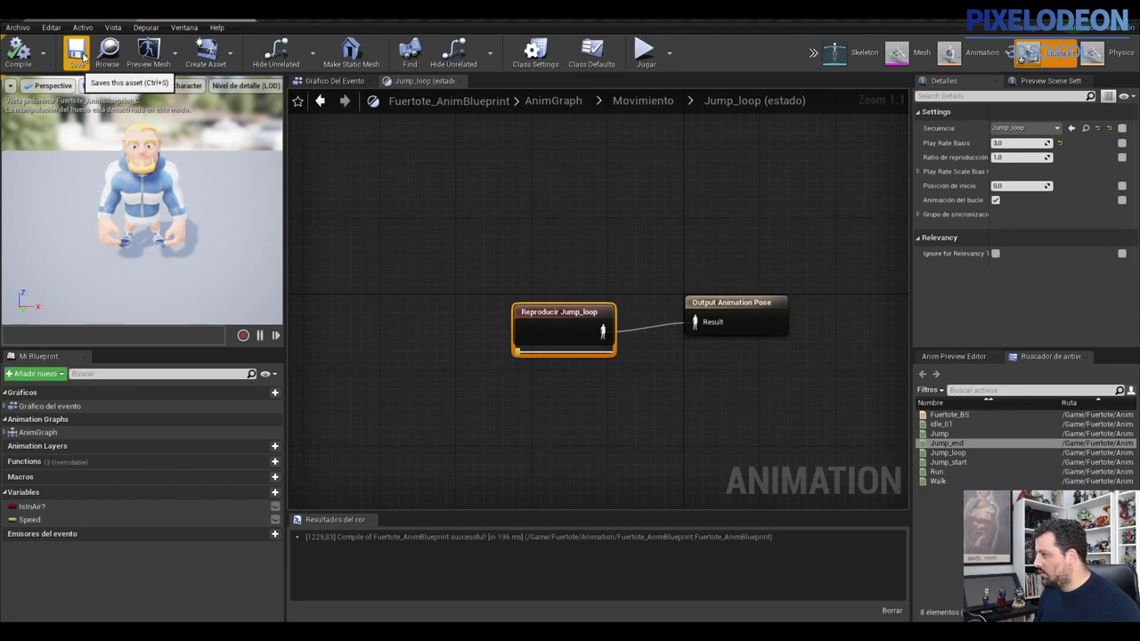
click(641, 54)
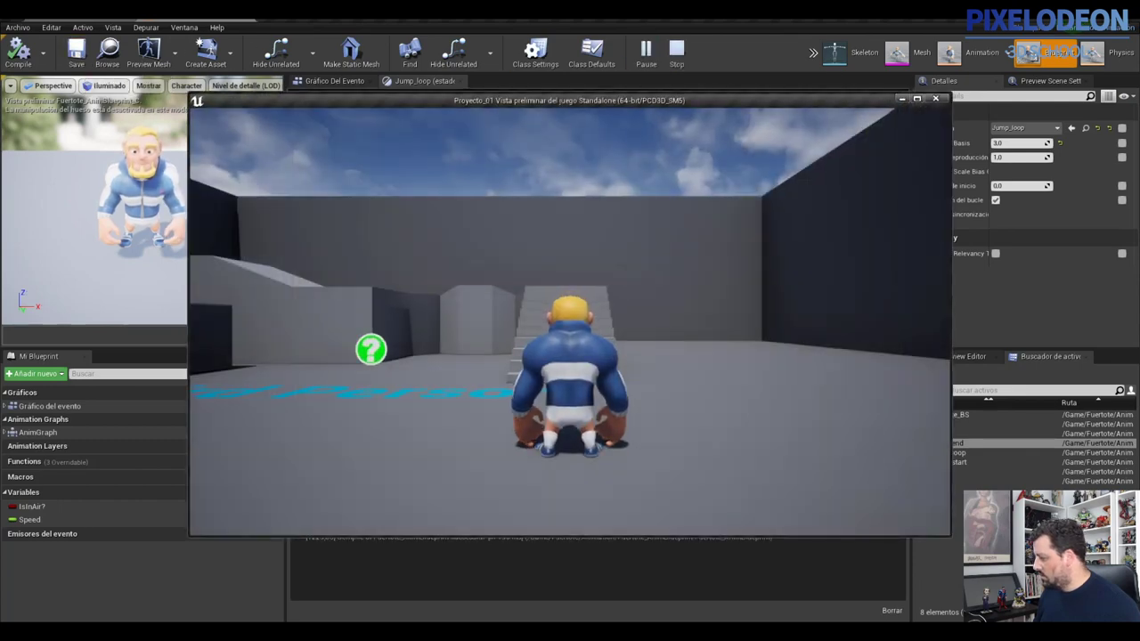
Run the character to the stairs and jump repeatedly to test the new loop speed
key(w)
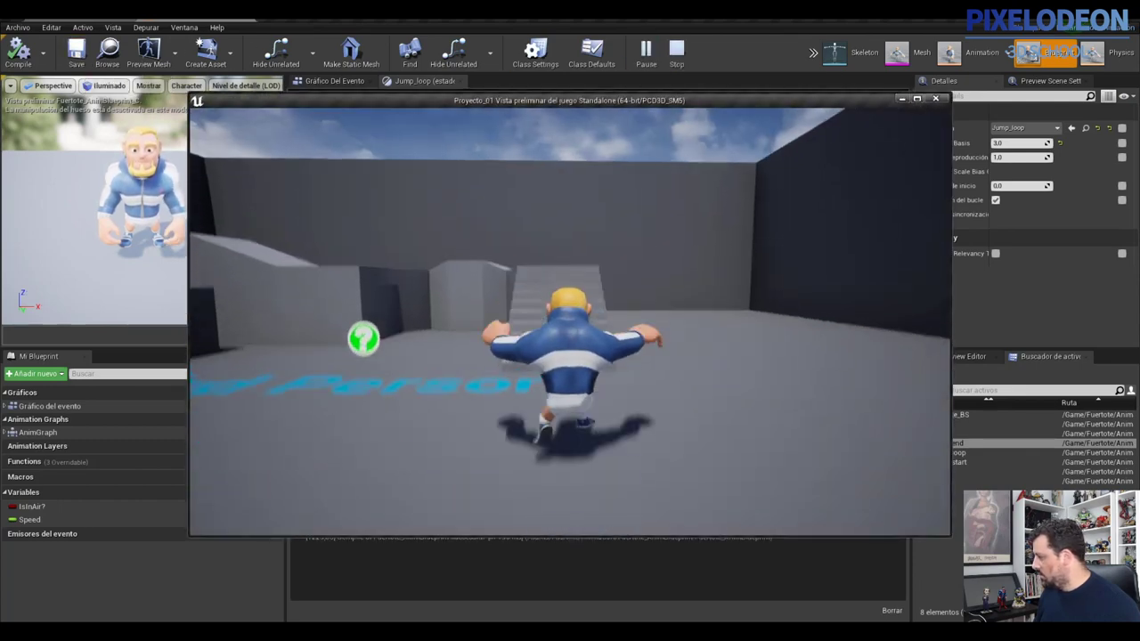
key(space)
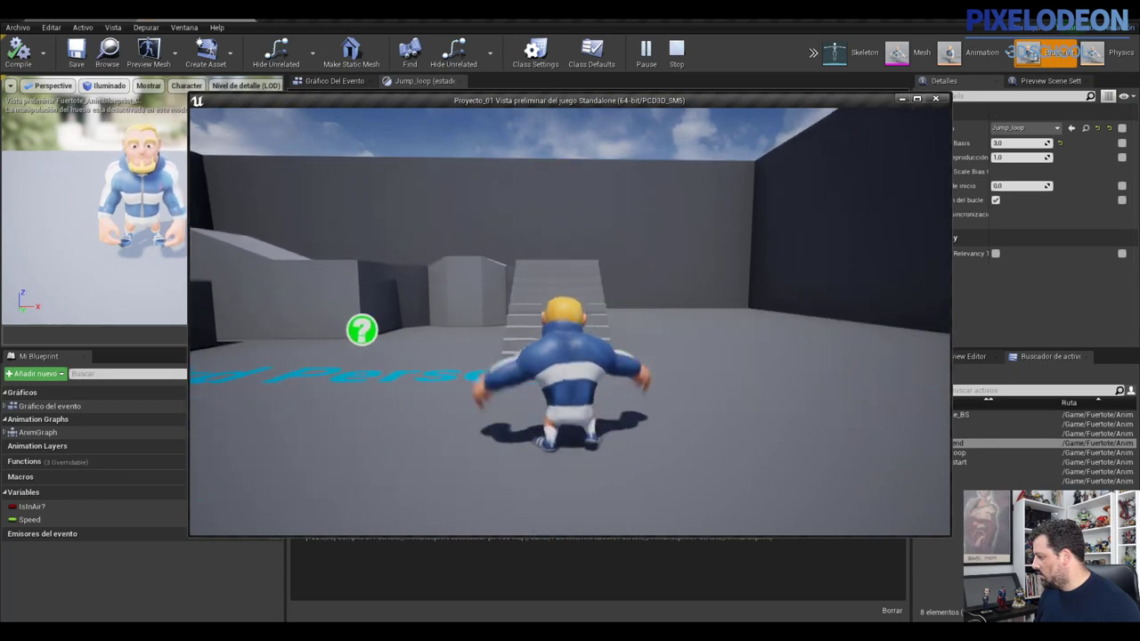
key(w)
key(space)
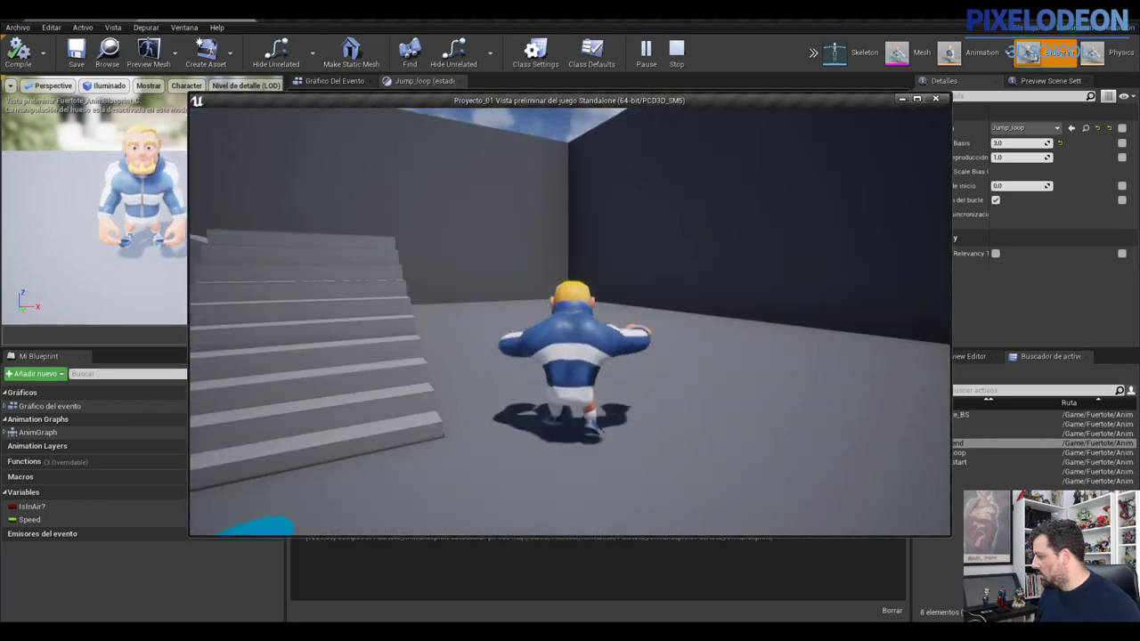
key(space)
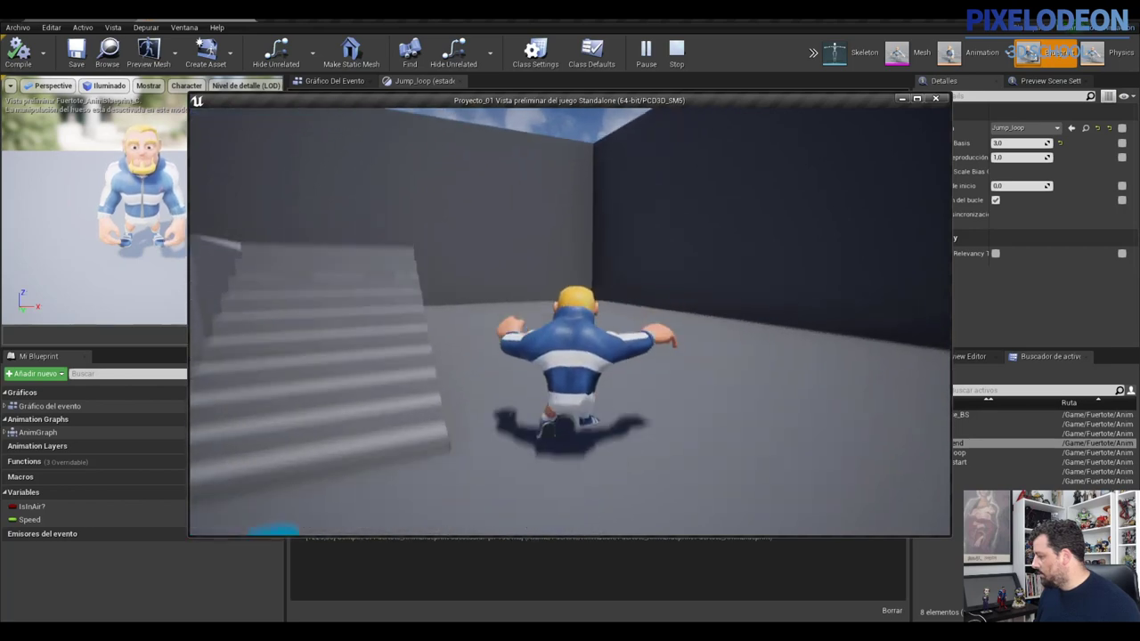
key(space)
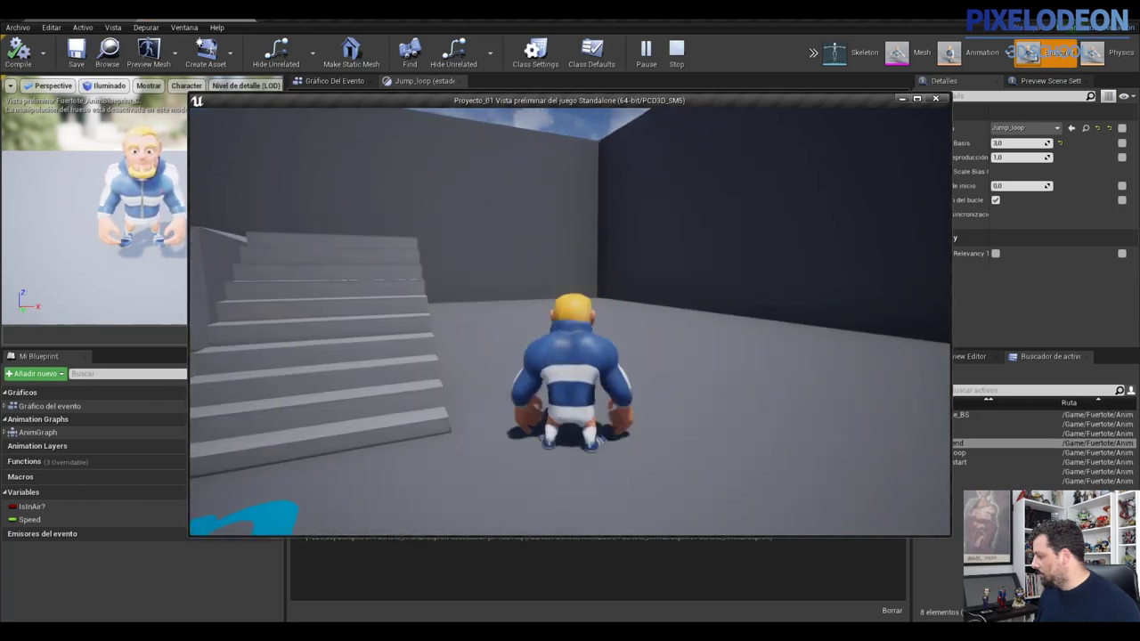
key(space)
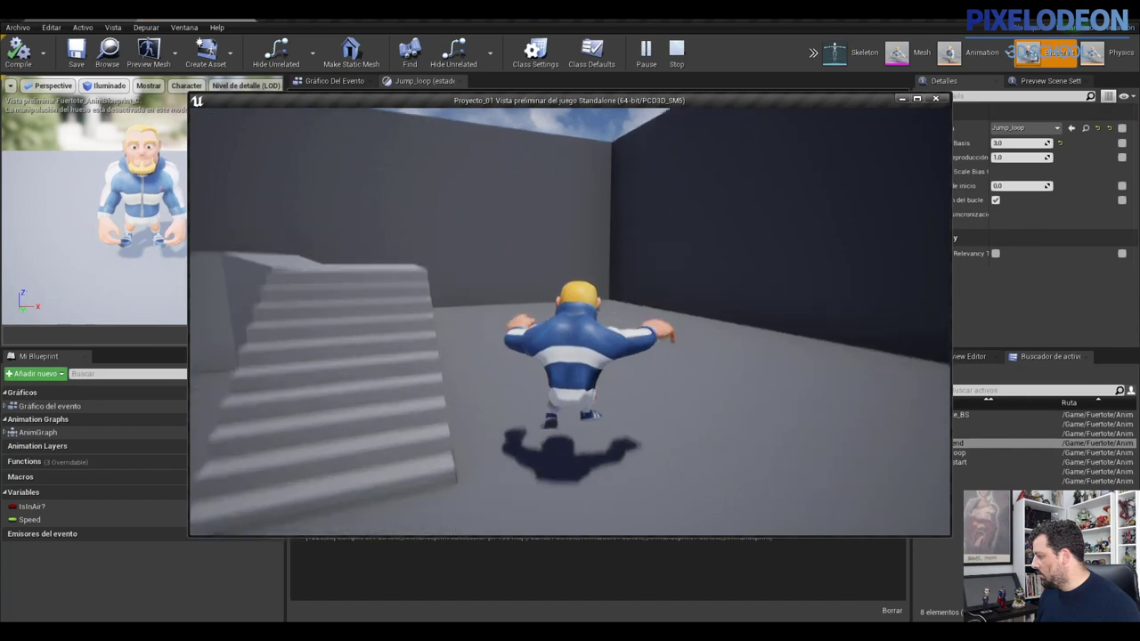
key(Escape)
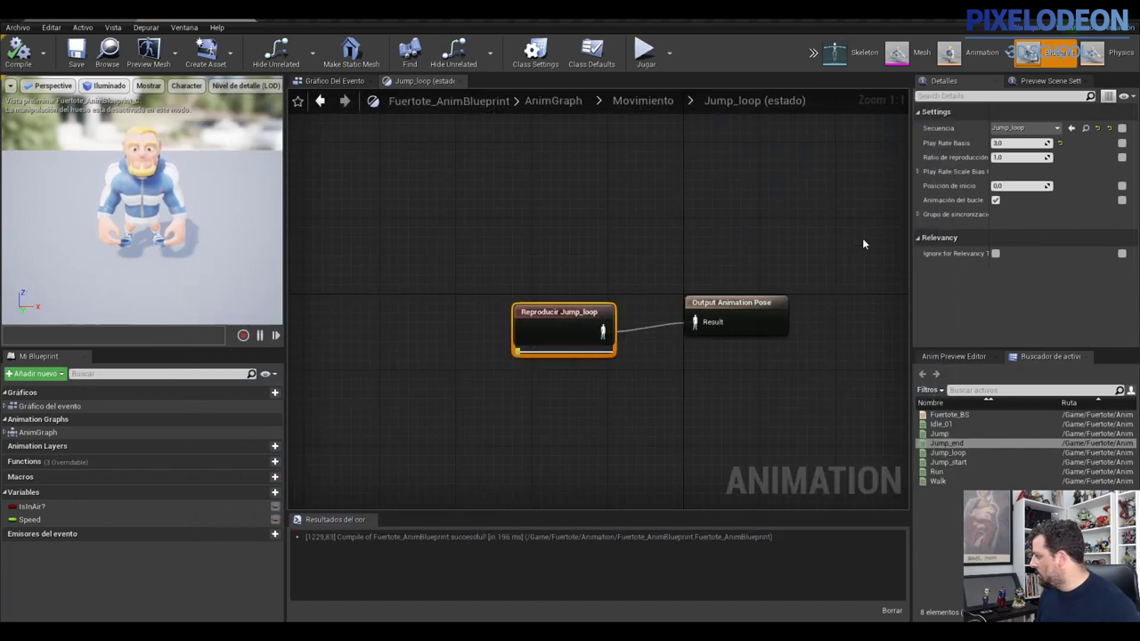
Try a Play Rate Basis of 2.5, compile, and test it in game
text(2.5)
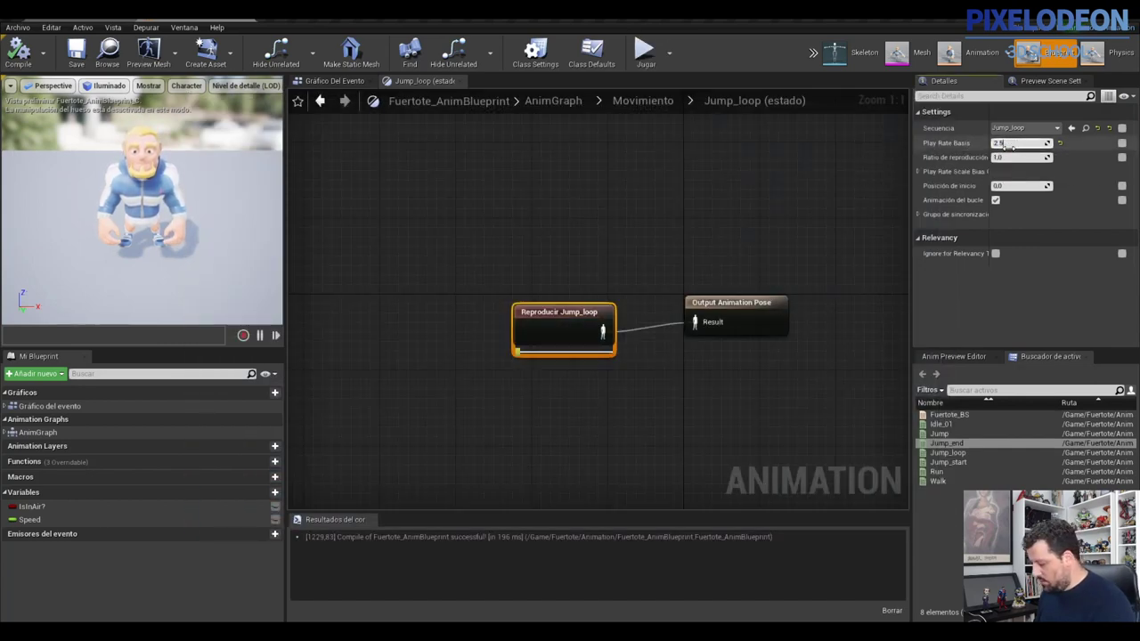
click(17, 52)
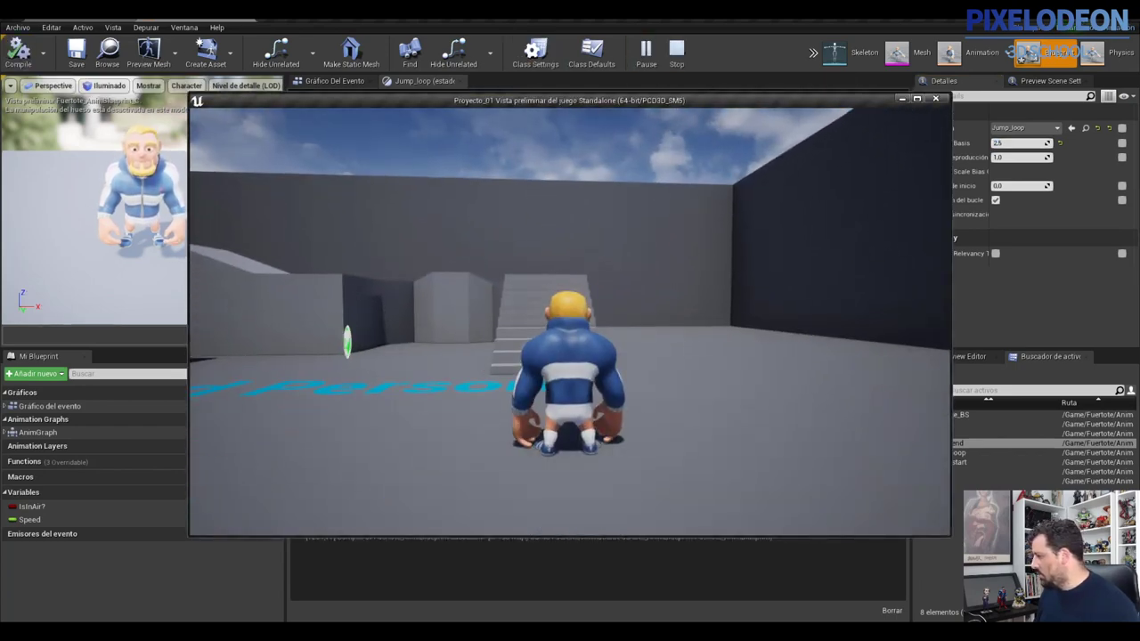
key(Escape)
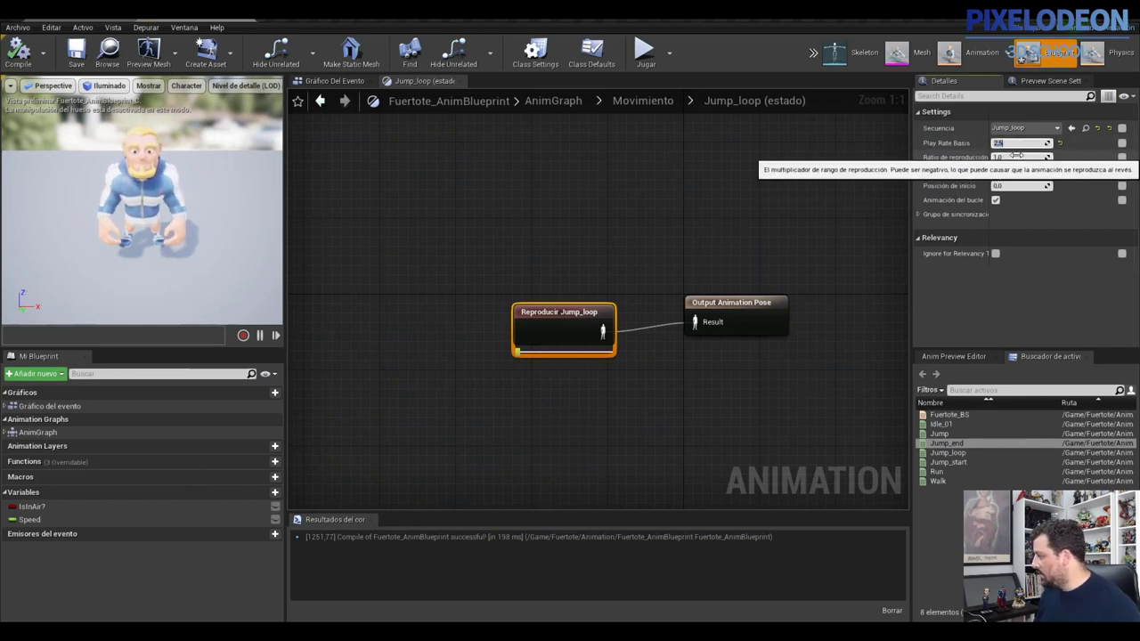
click(1022, 143)
Change Play Rate Basis to 3.5, compile and save, and start a new jump test
text(3.5)
key(Return)
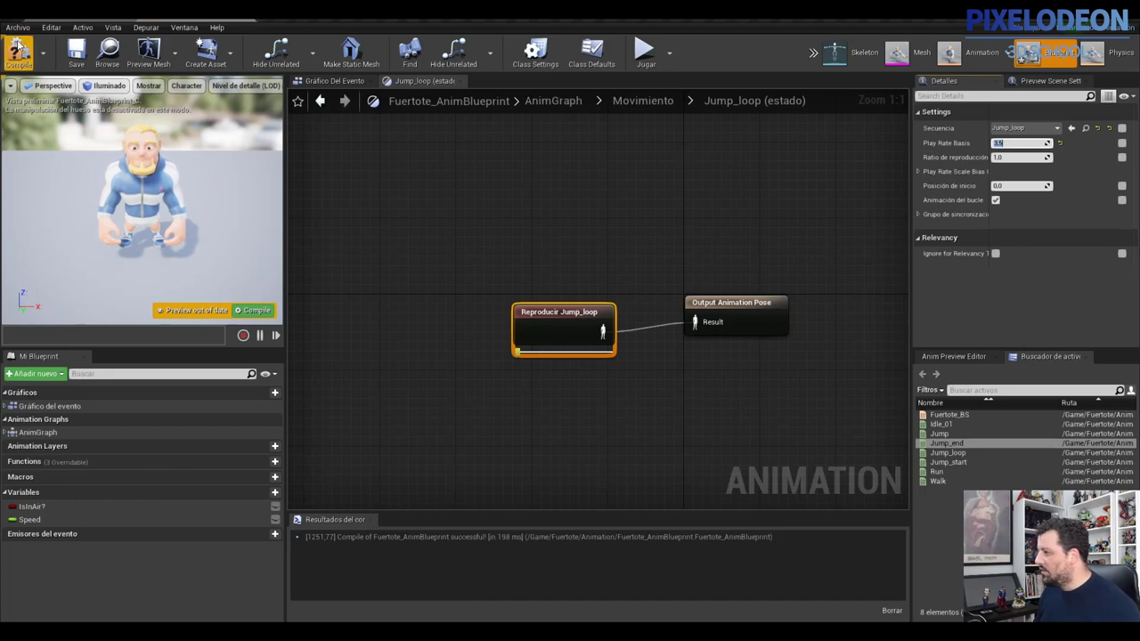
click(76, 52)
click(646, 51)
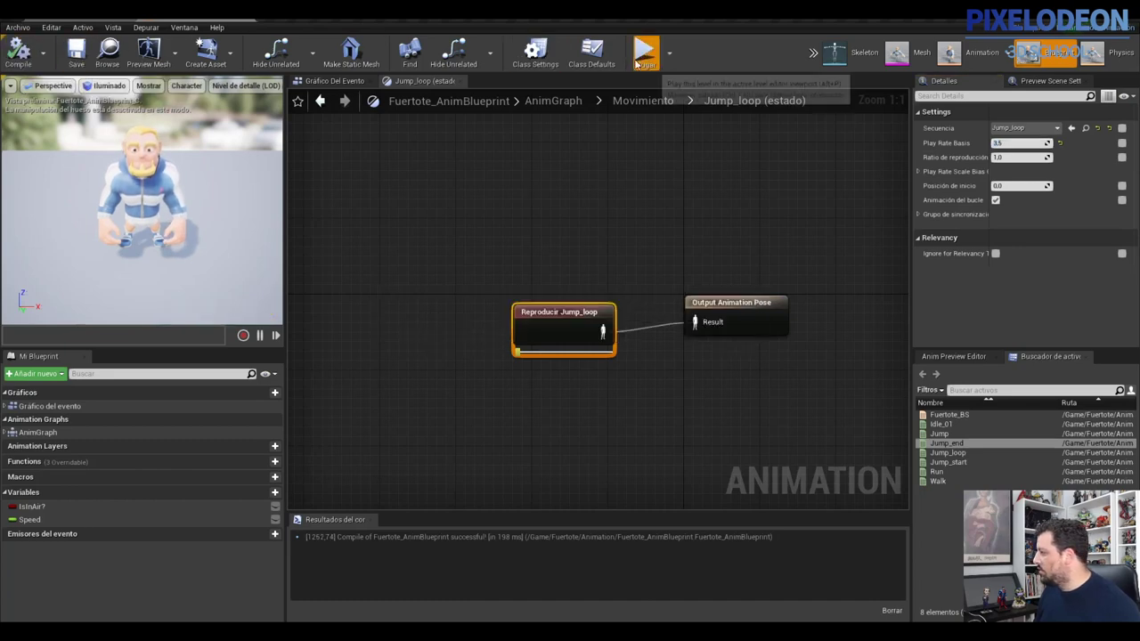
click(577, 276)
Run the character back and forth, jumping on the stairs several times at Play Rate Basis 3.5, then end the preview
key(w)
key(space)
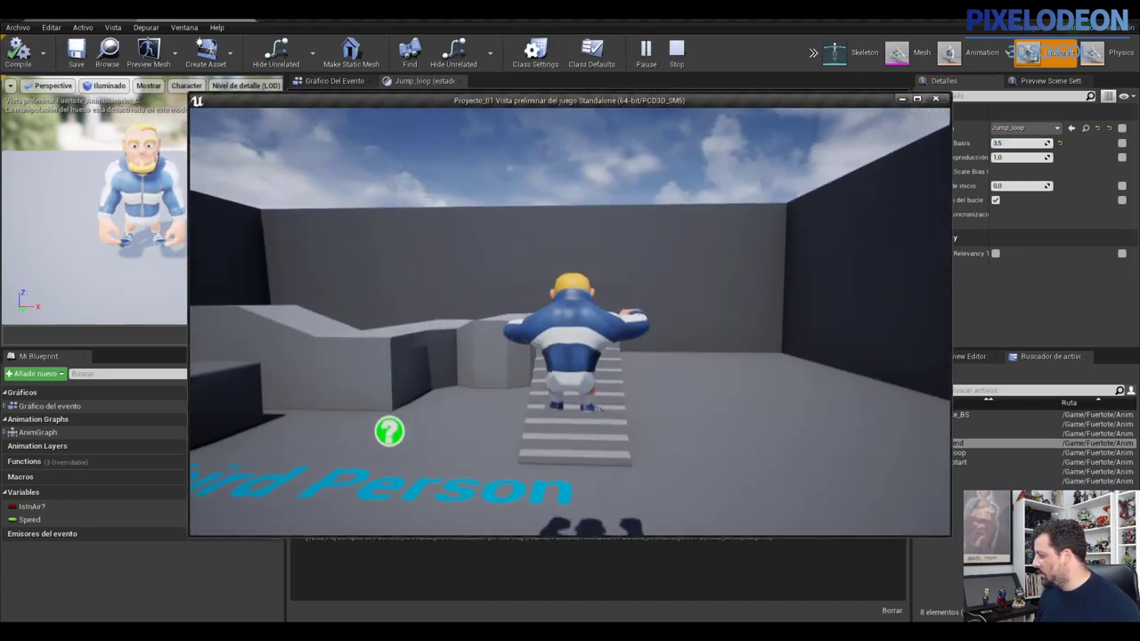
key(space)
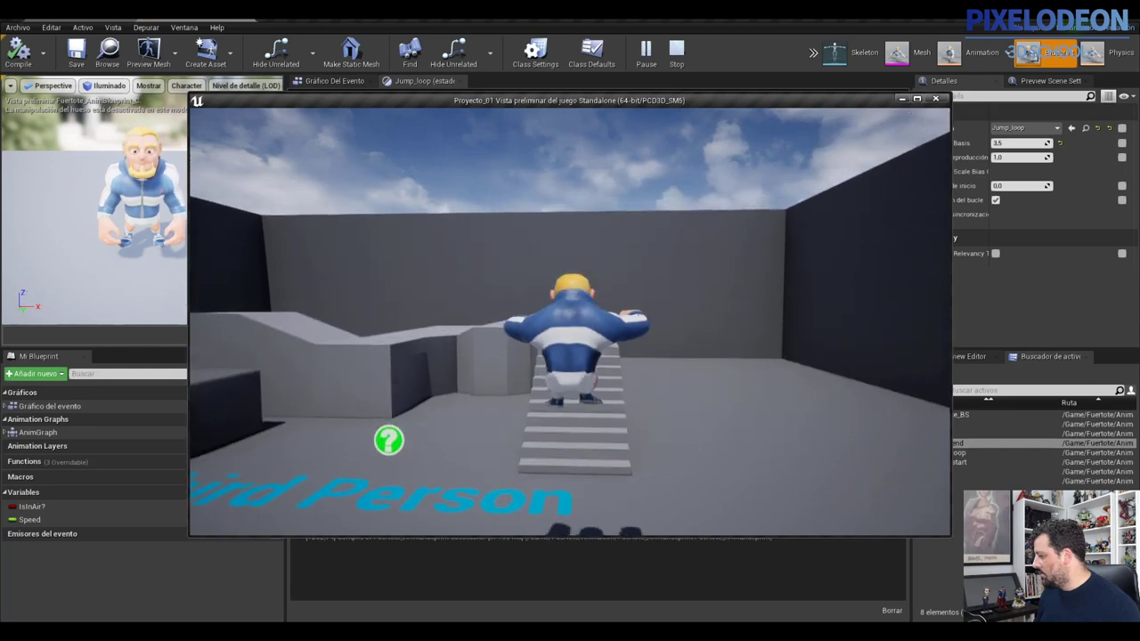
key(s)
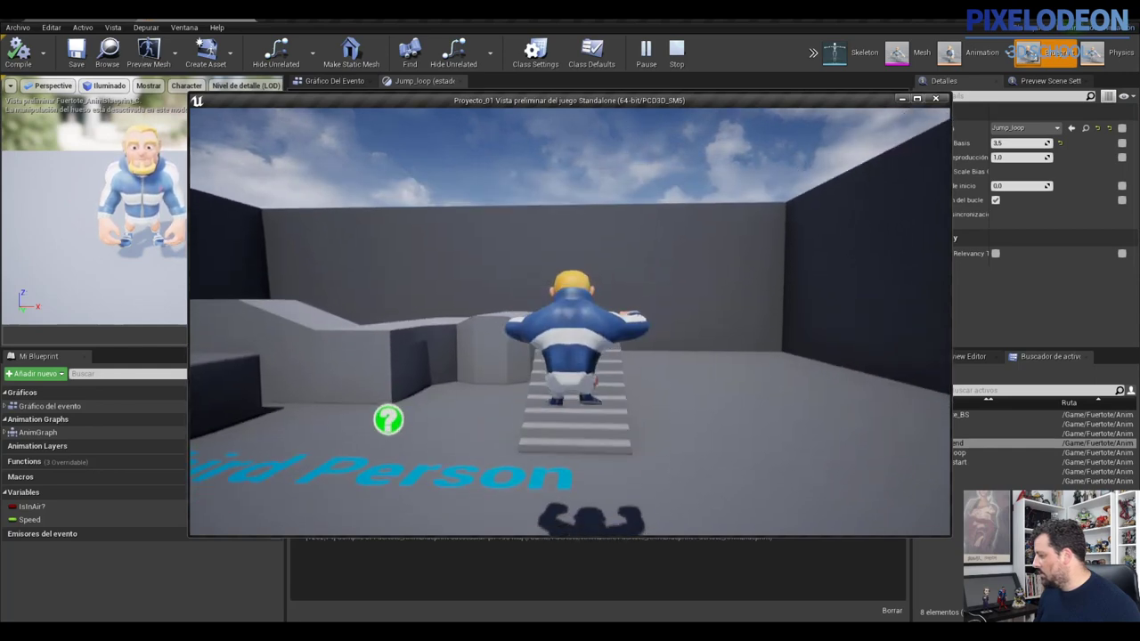
key(space)
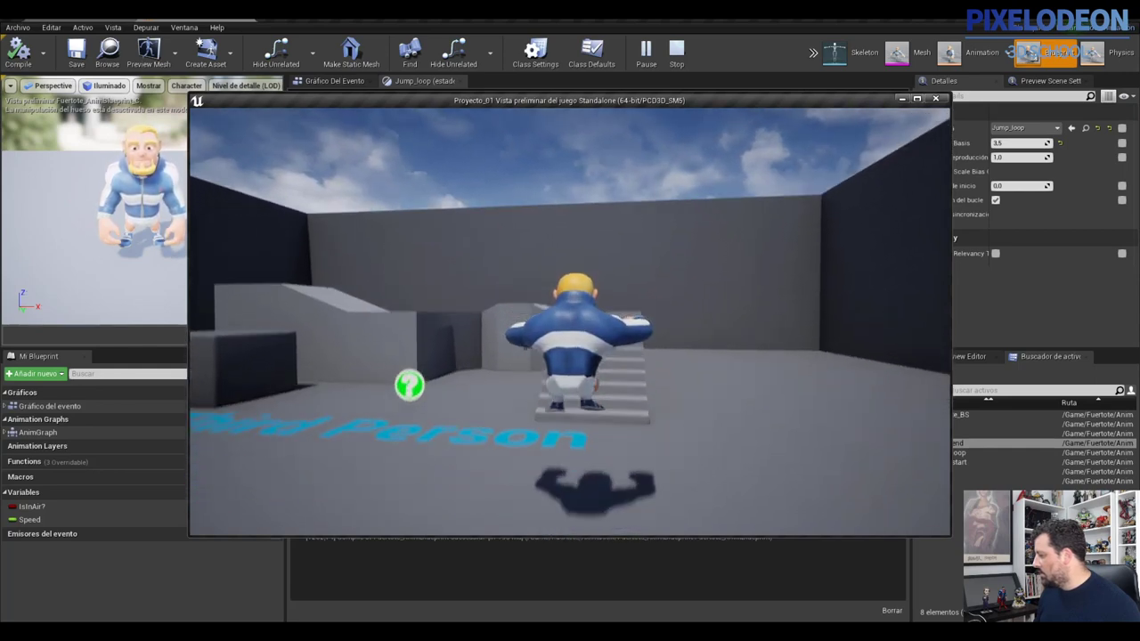
key(w)
key(space)
key(s)
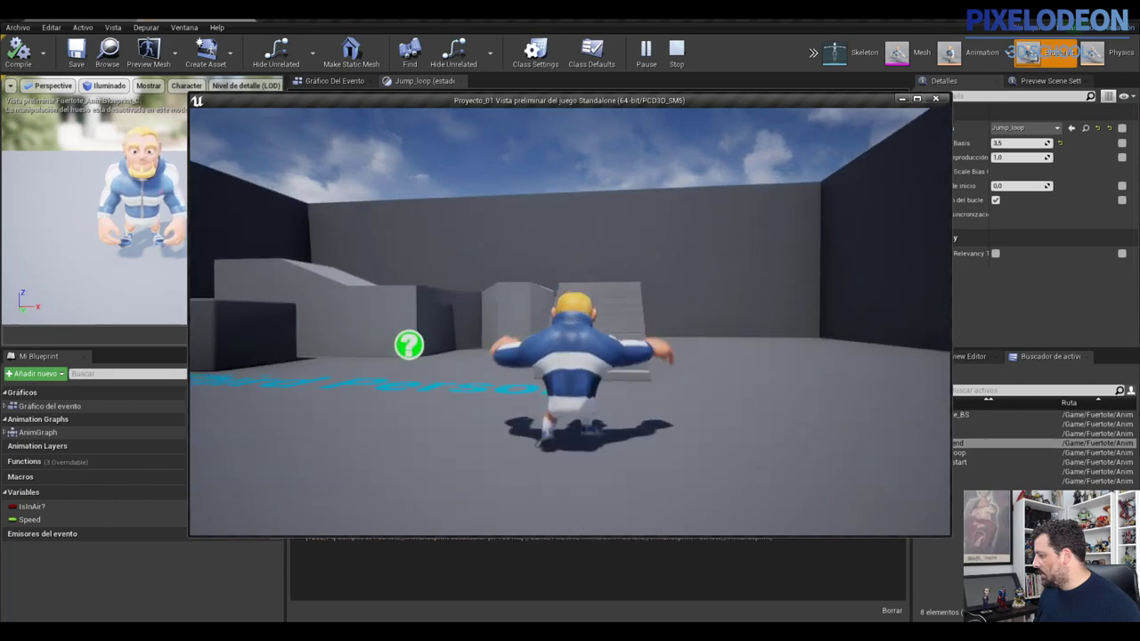
key(Escape)
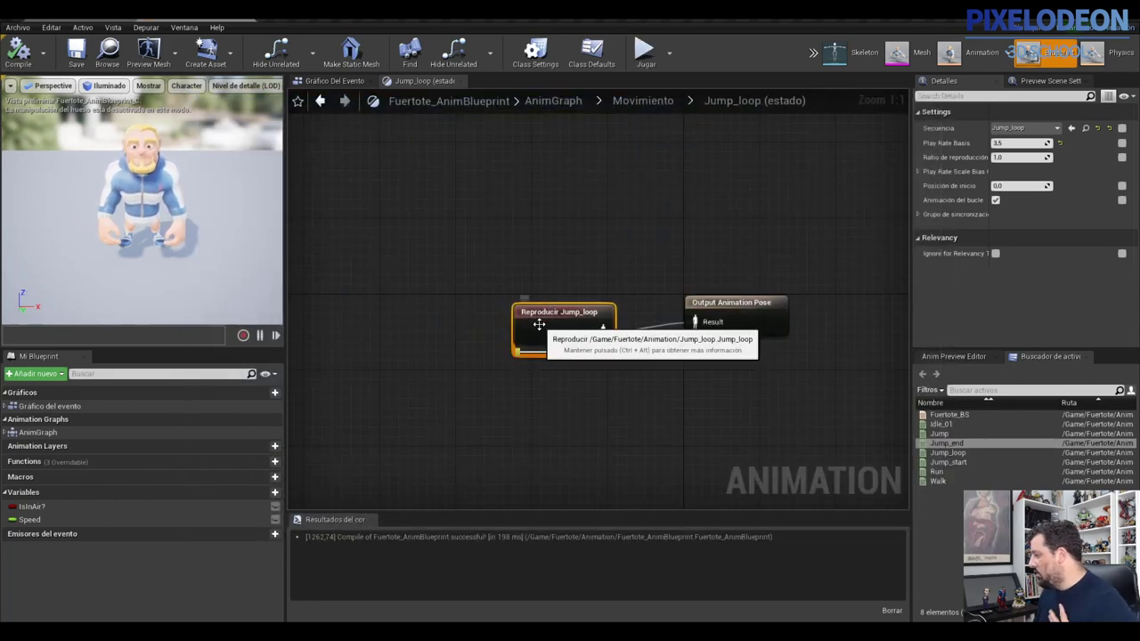
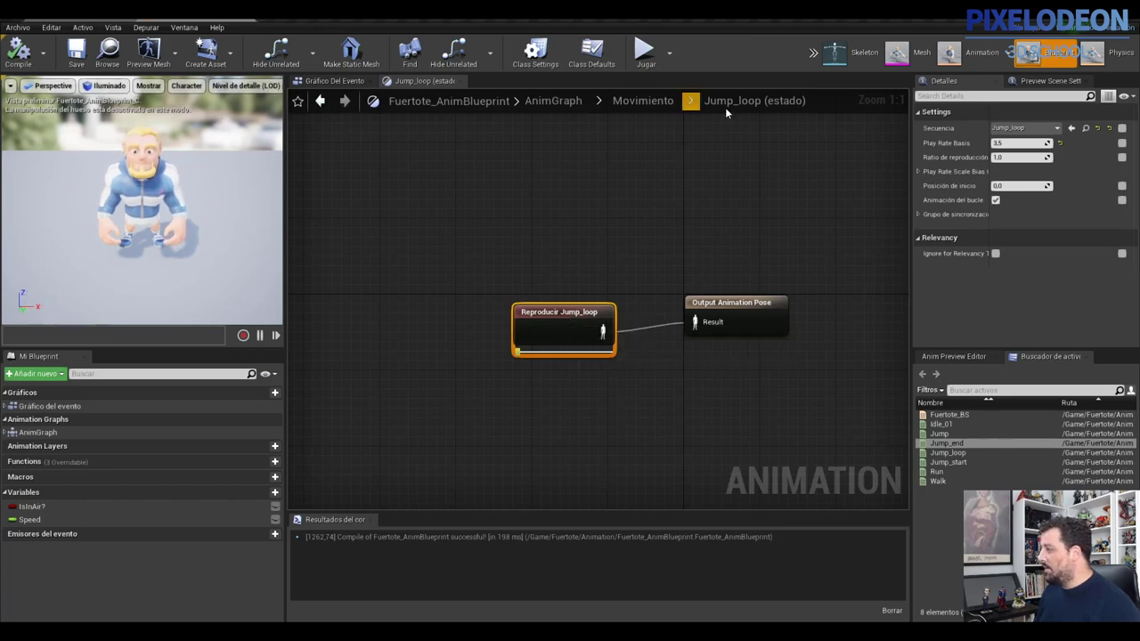
Return to the Movimiento state machine and play-test running and jumping near the stairs
click(650, 100)
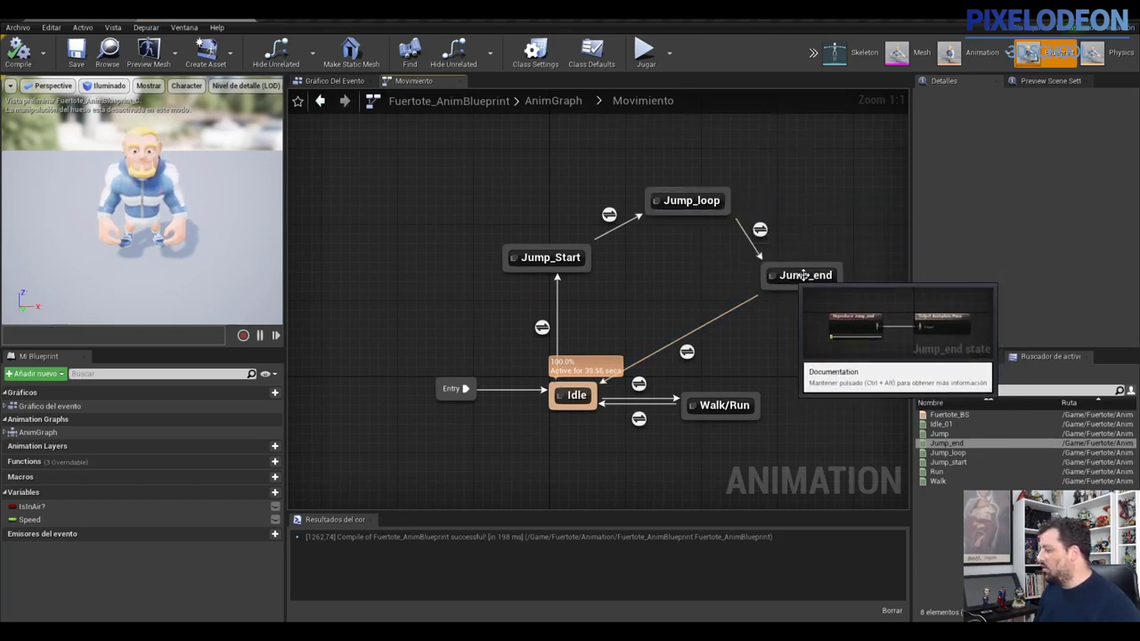
click(645, 51)
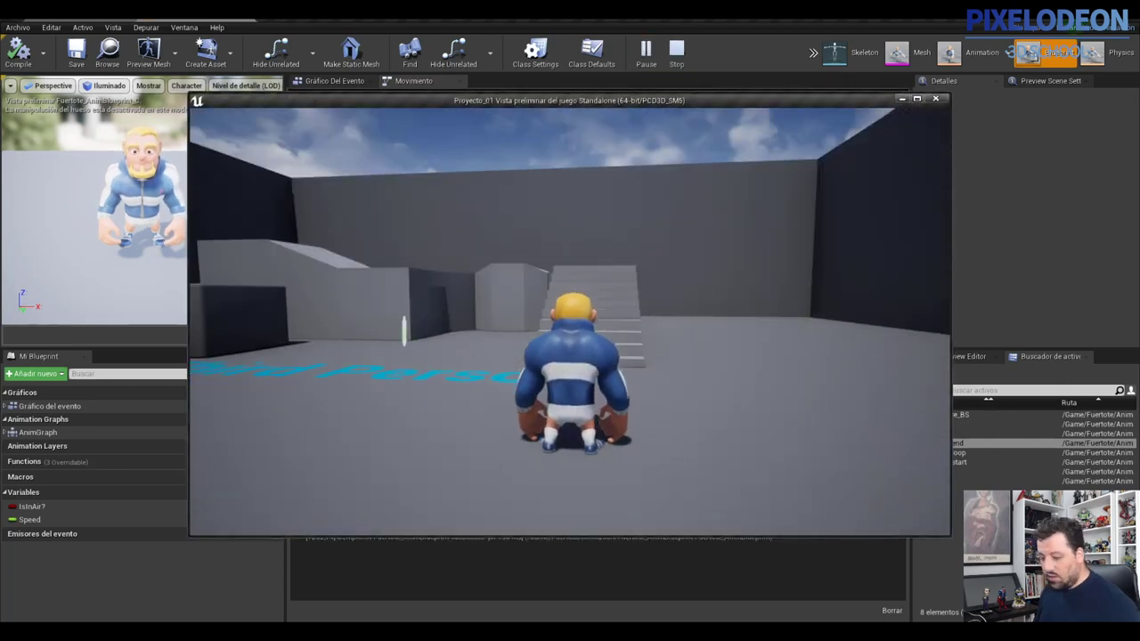
key(w)
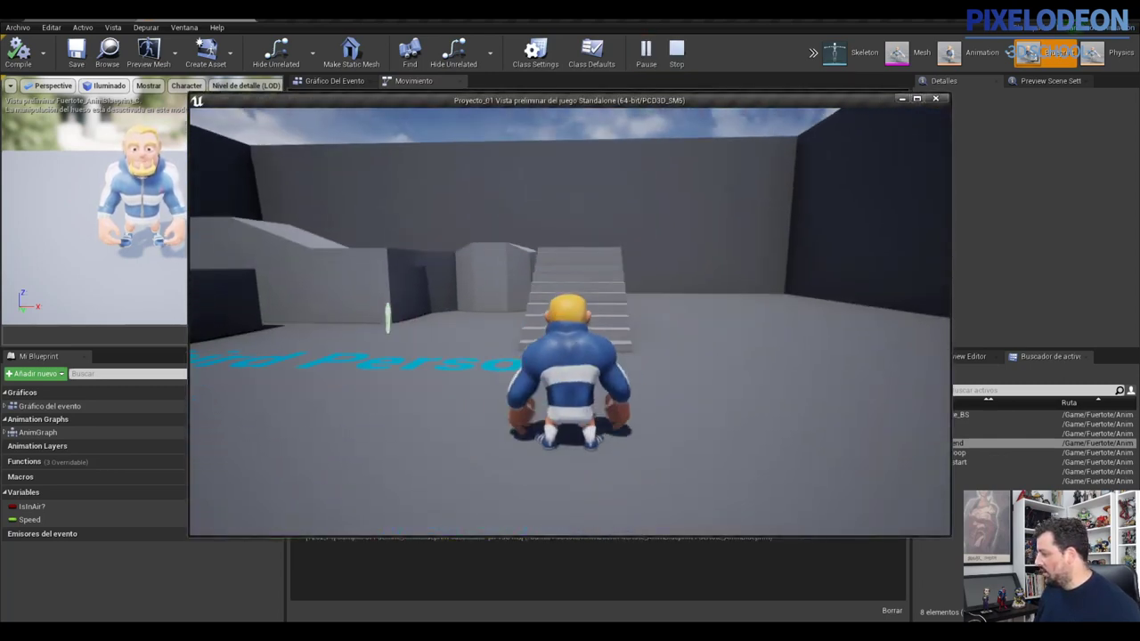
key(w)
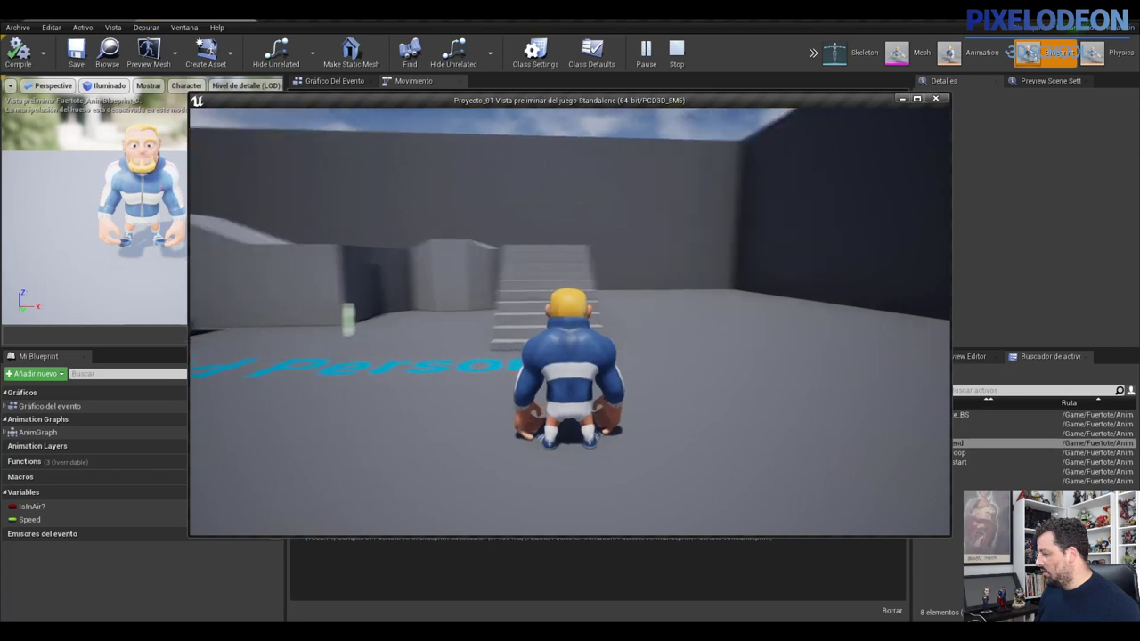
key(s)
key(space)
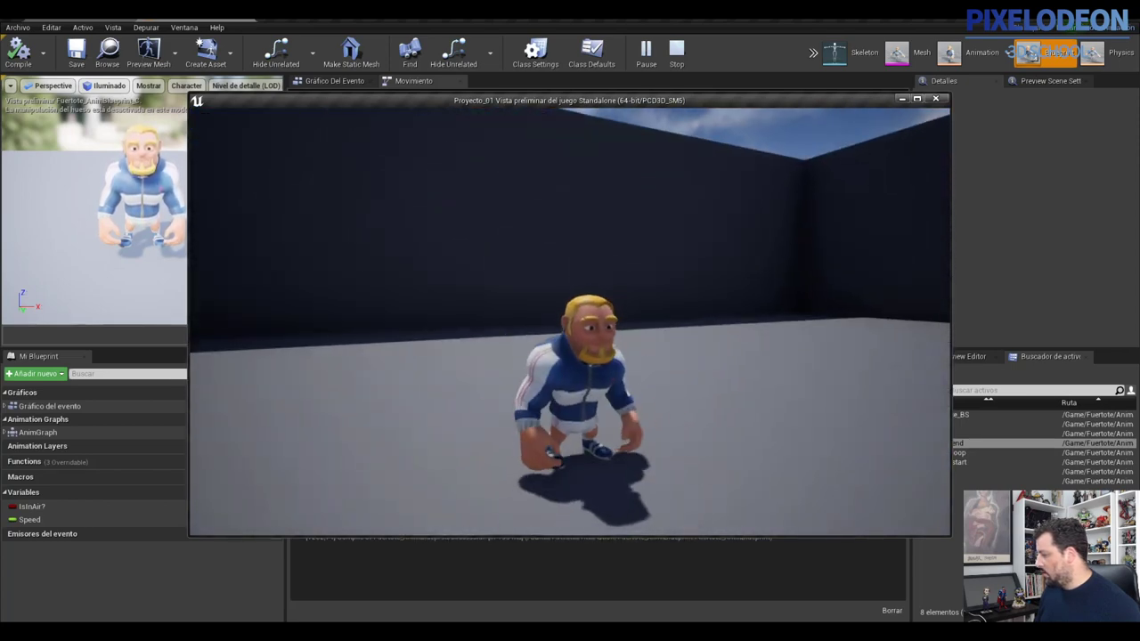
key(w)
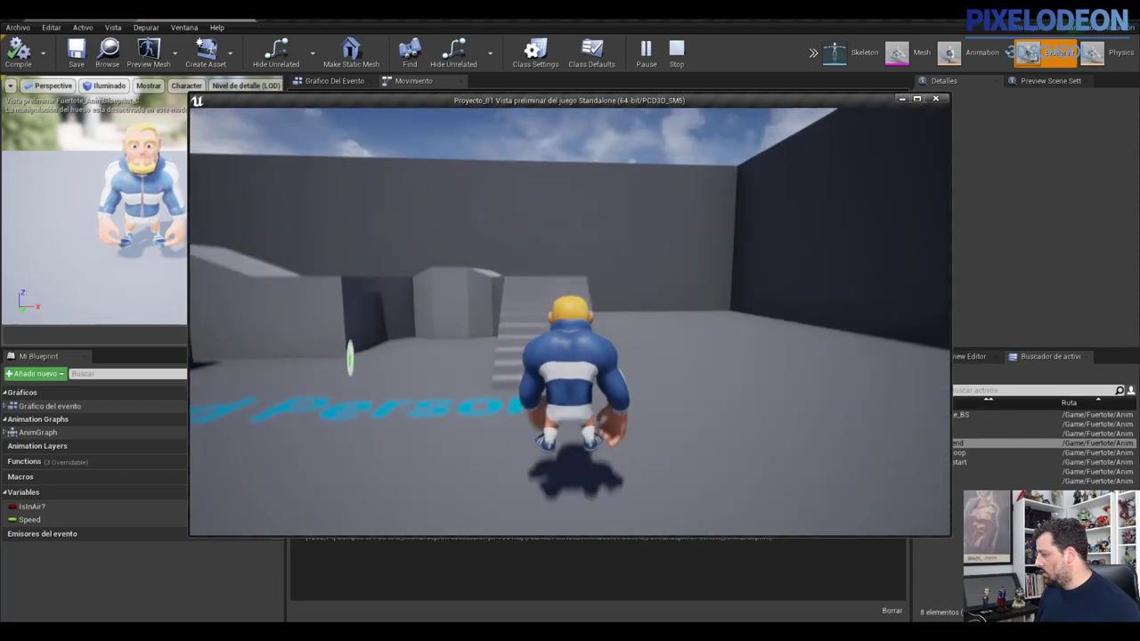
key(space)
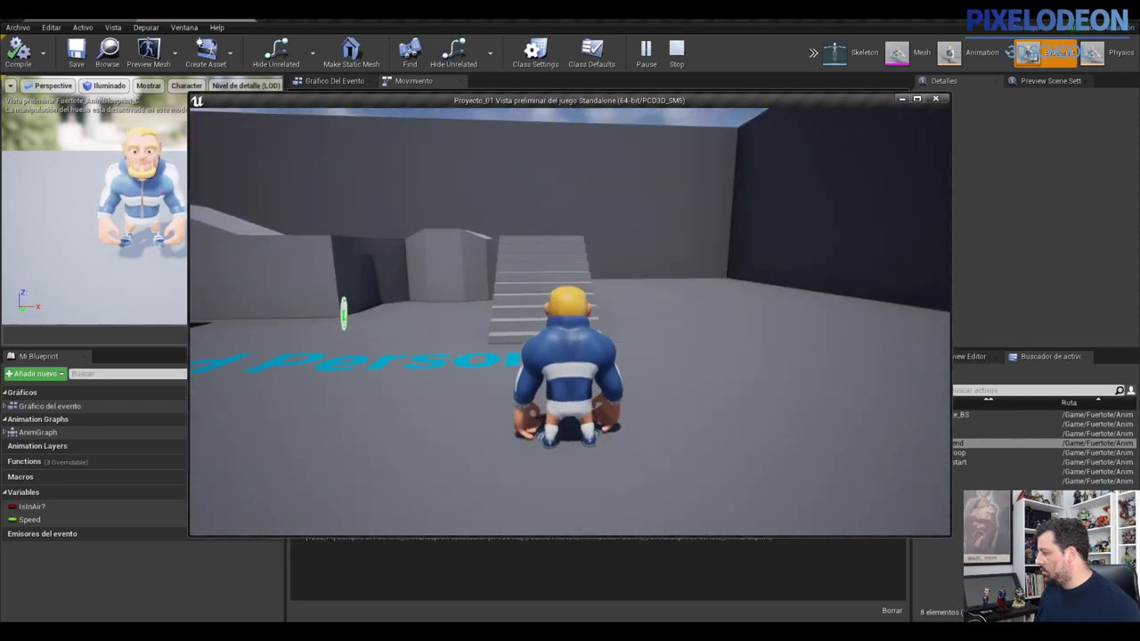
key(space)
key(Escape)
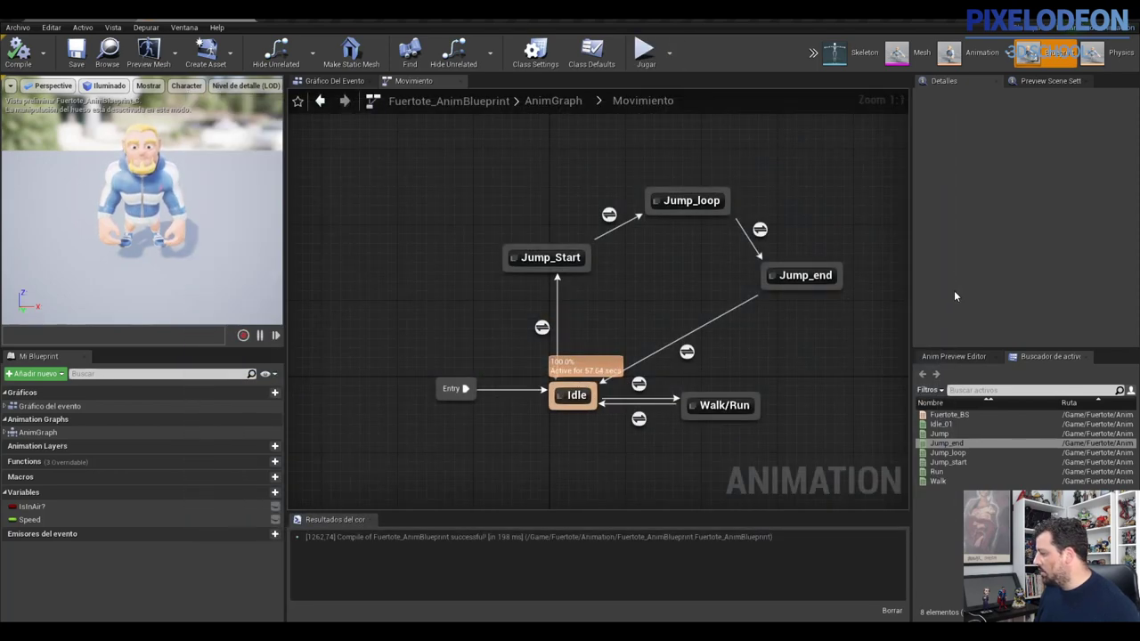
Set the Jump_start node's Play Rate Basis to 0.5 in the Jump_Start state and compile
double_click(550, 257)
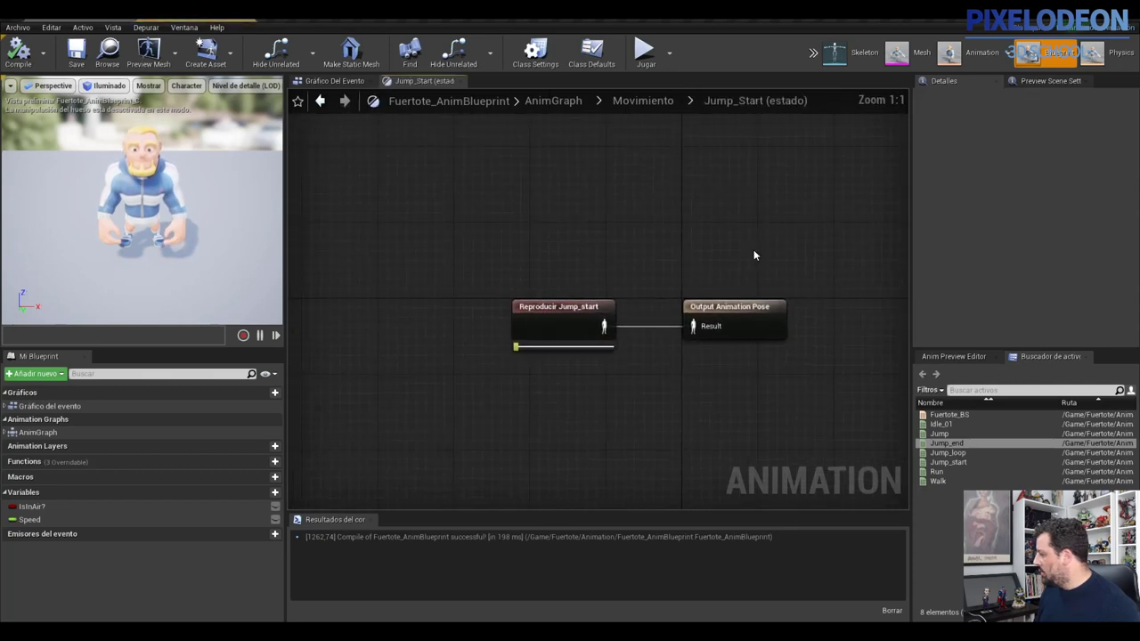
click(558, 309)
click(1005, 144)
text(0.5)
key(Return)
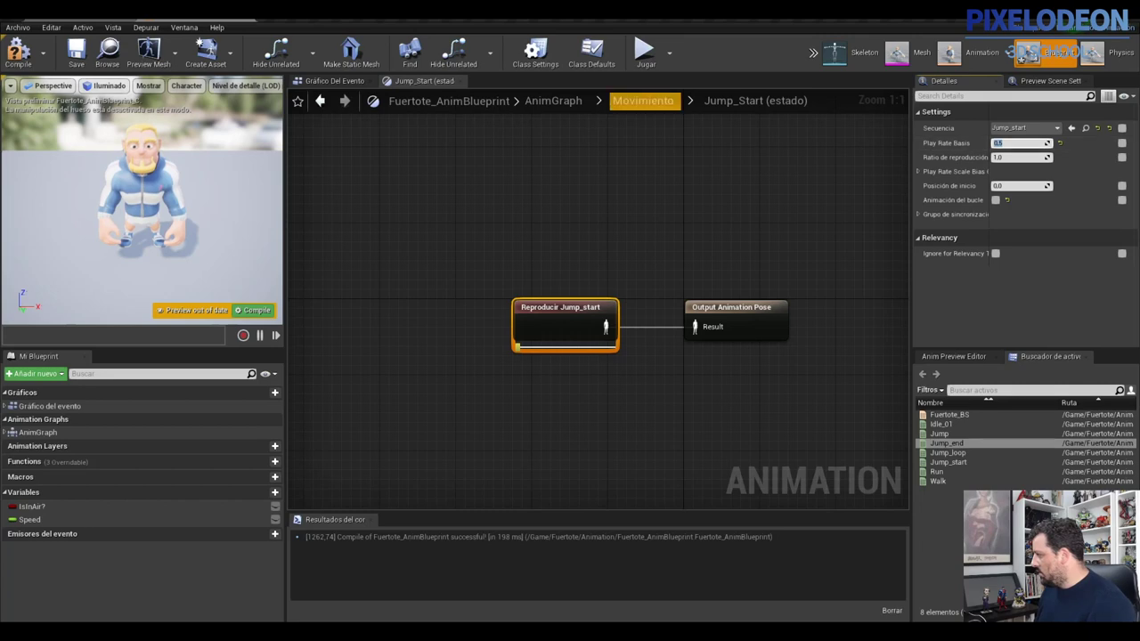
click(14, 55)
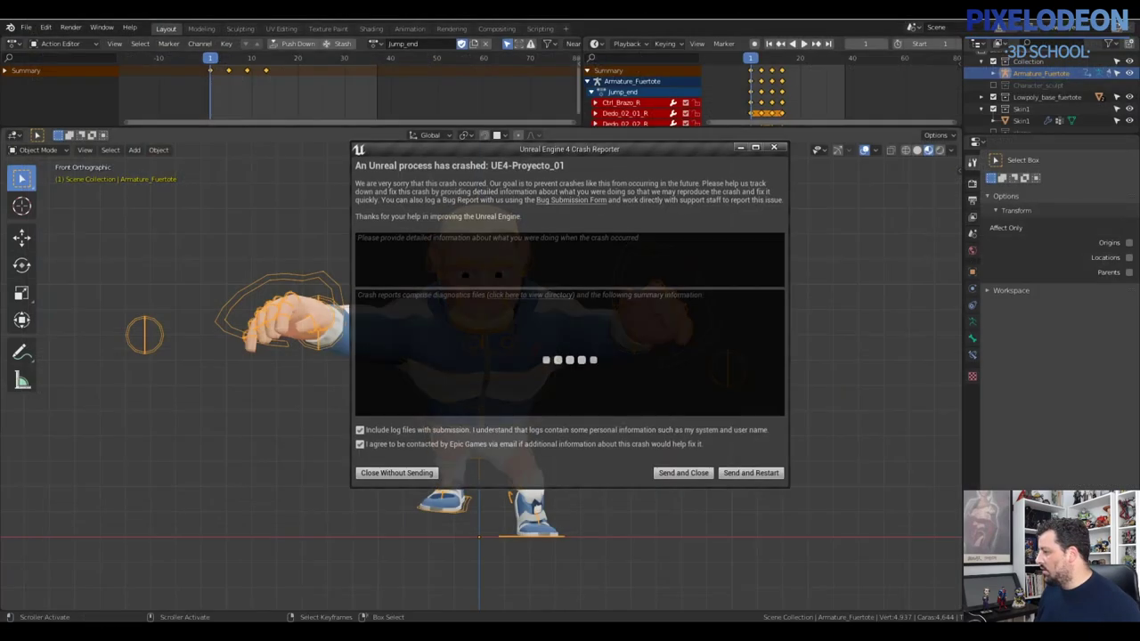
Close the Crash Reporter without sending and reopen Proyecto_01 from the launcher
click(387, 474)
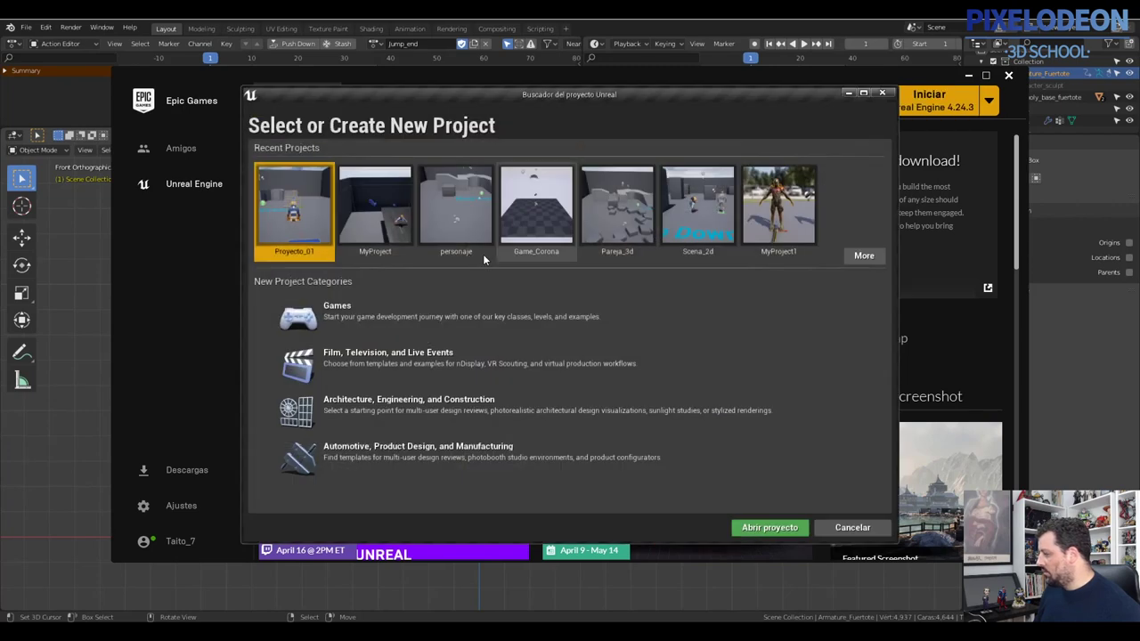
click(771, 529)
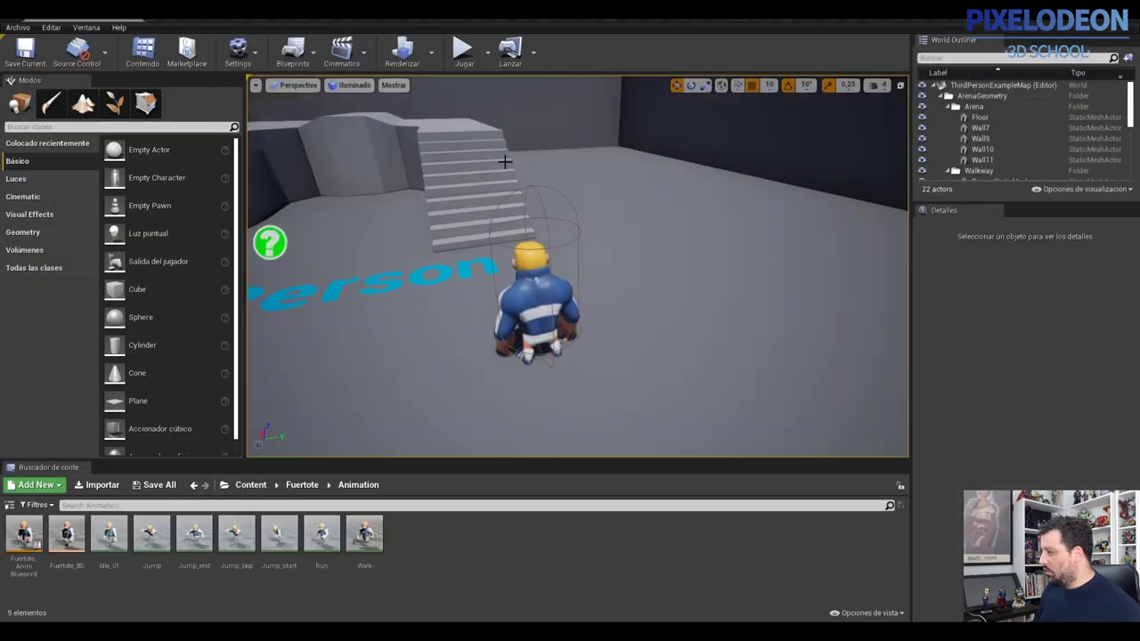
Reopen Fuertote_AnimBlueprint and navigate into the Movimiento state machine's Jump_Start state
click(746, 605)
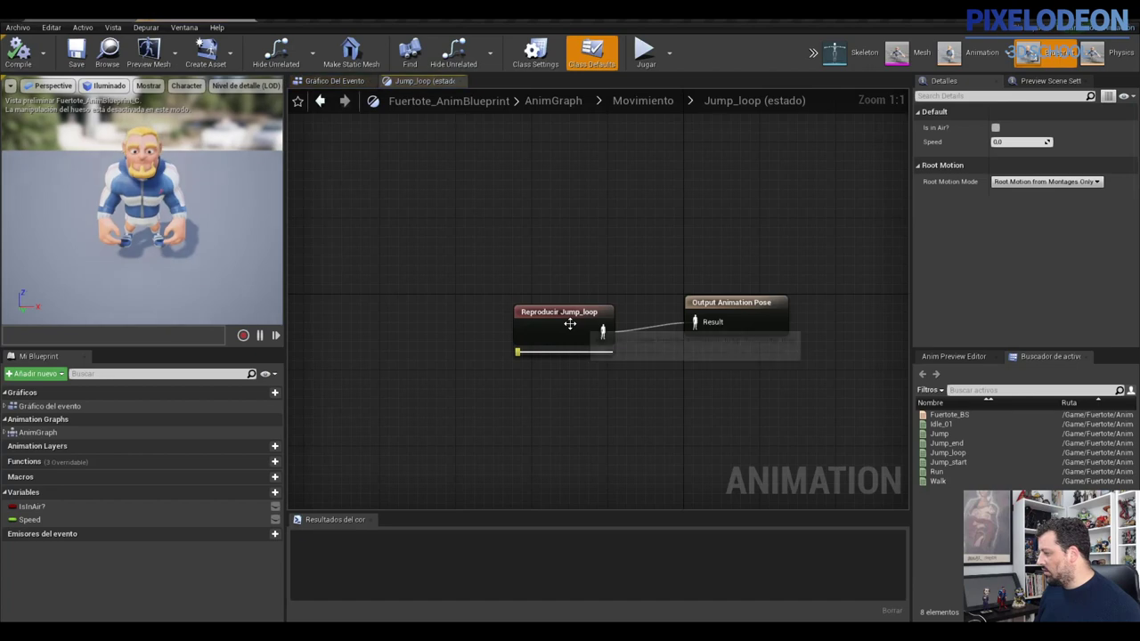
click(568, 325)
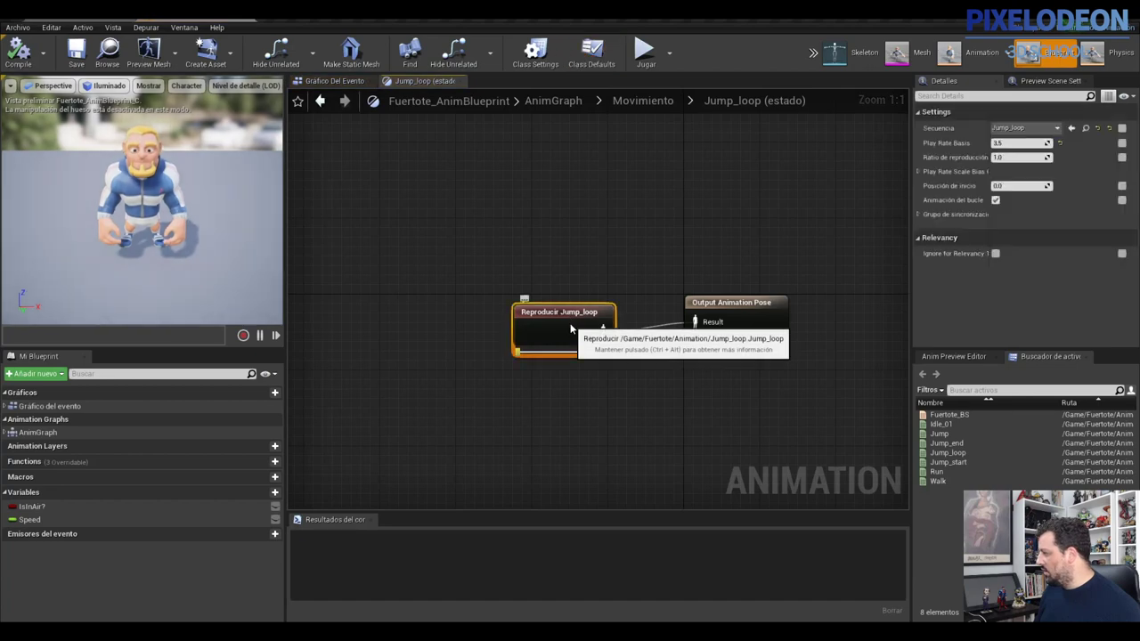
click(627, 104)
double_click(538, 257)
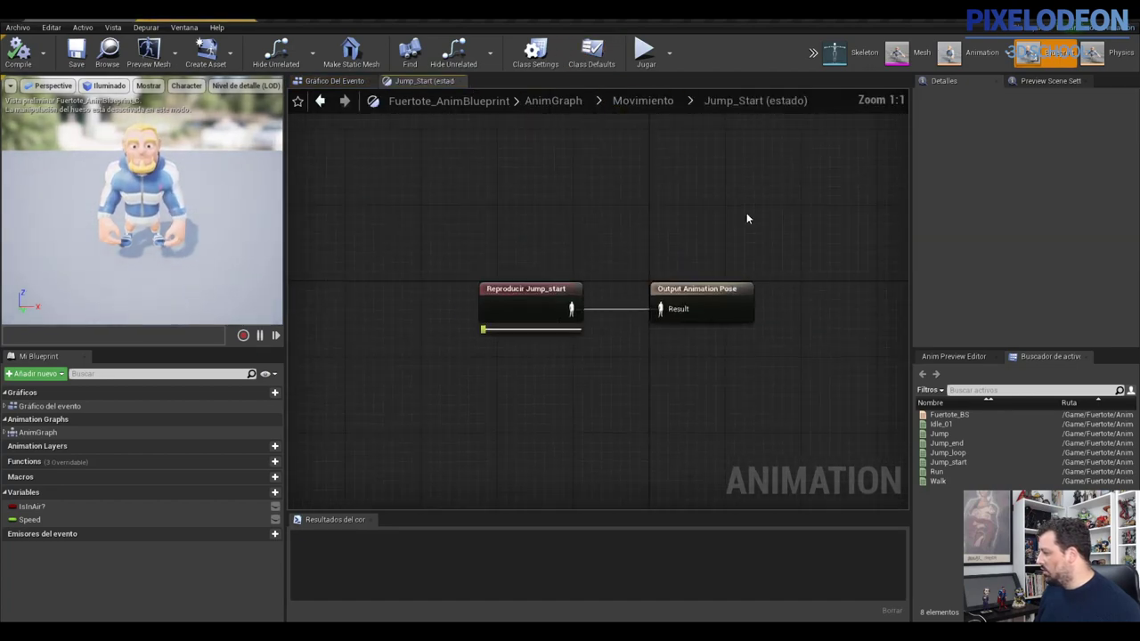
Set Jump_start's Play Rate Basis back to 0.5, compile, and launch a play test
click(565, 315)
click(1012, 143)
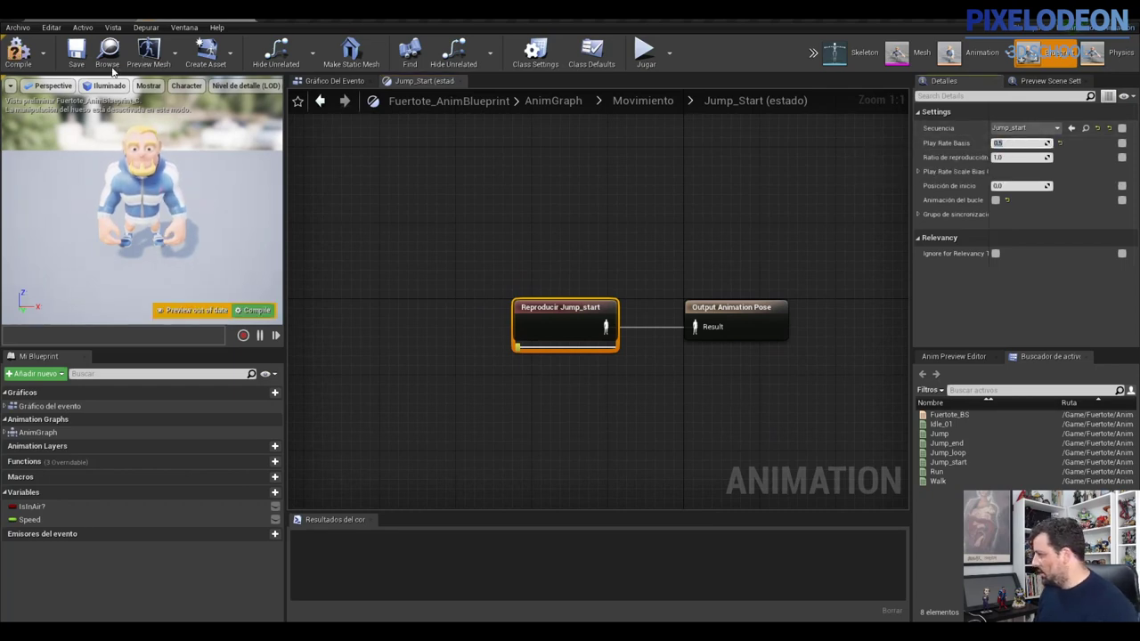
click(18, 53)
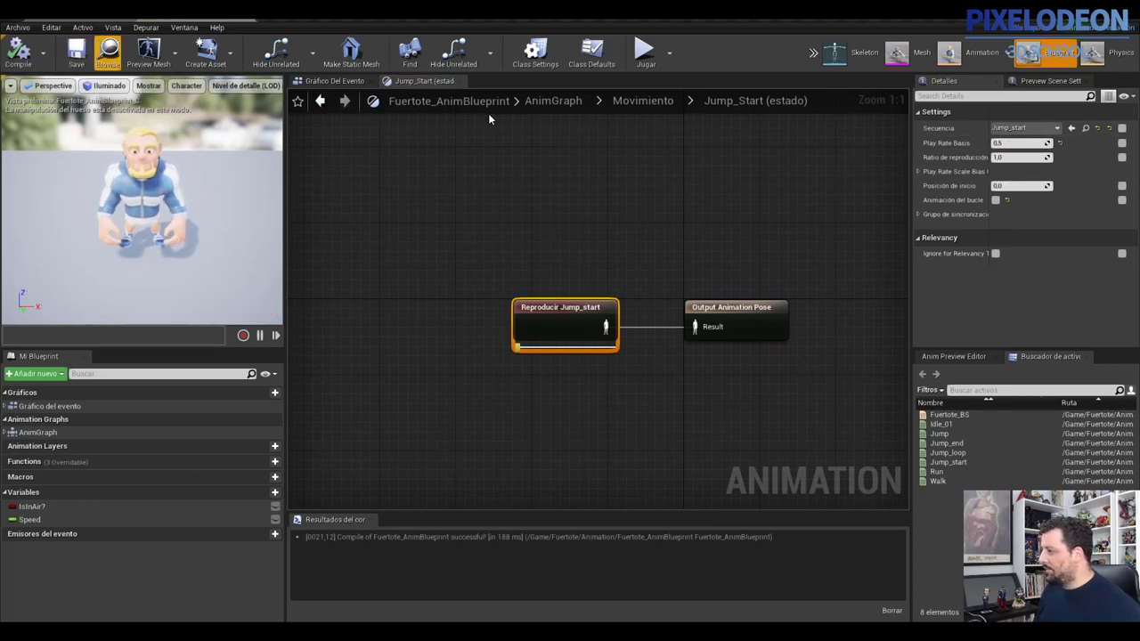
click(646, 58)
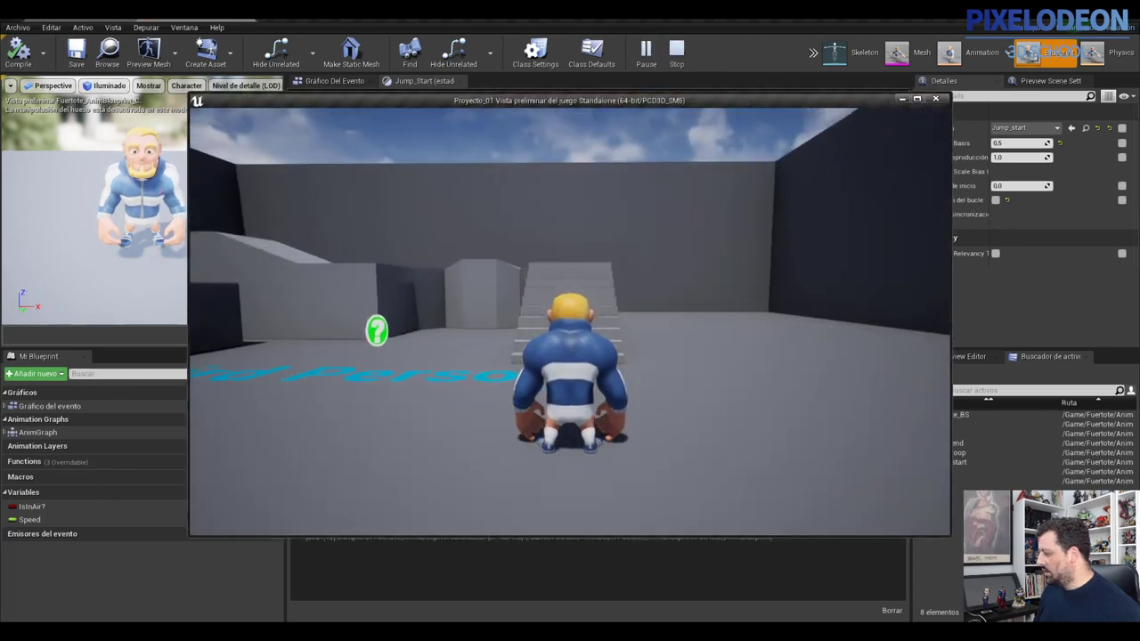
Run toward the stairs and jump a few times, then stop the preview
key(w)
key(space)
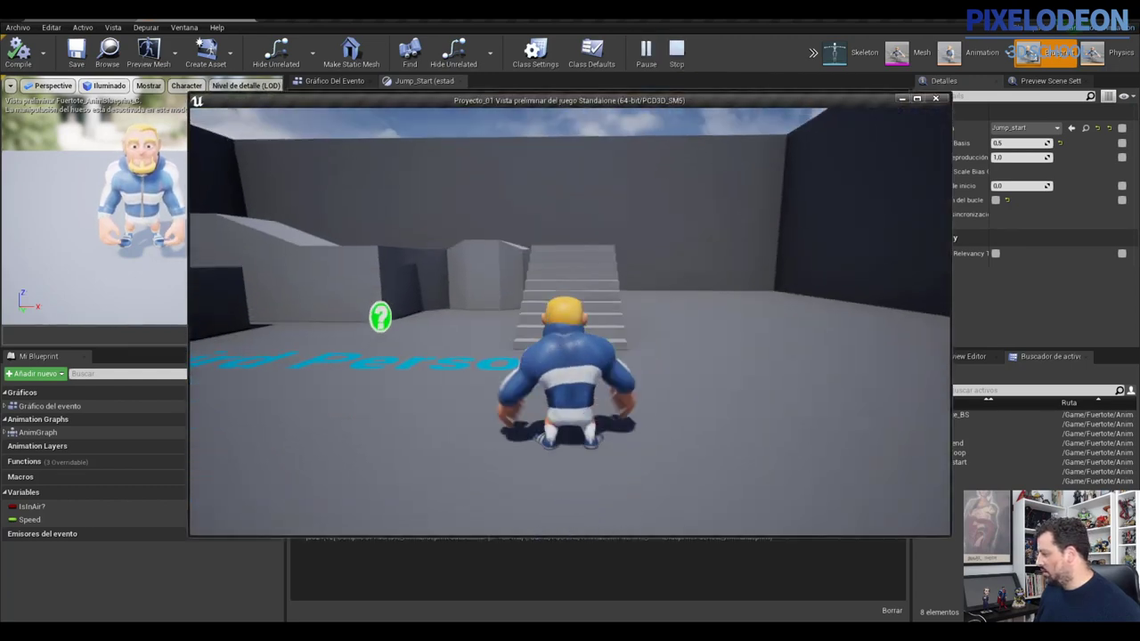
key(space)
key(space)
key(space)
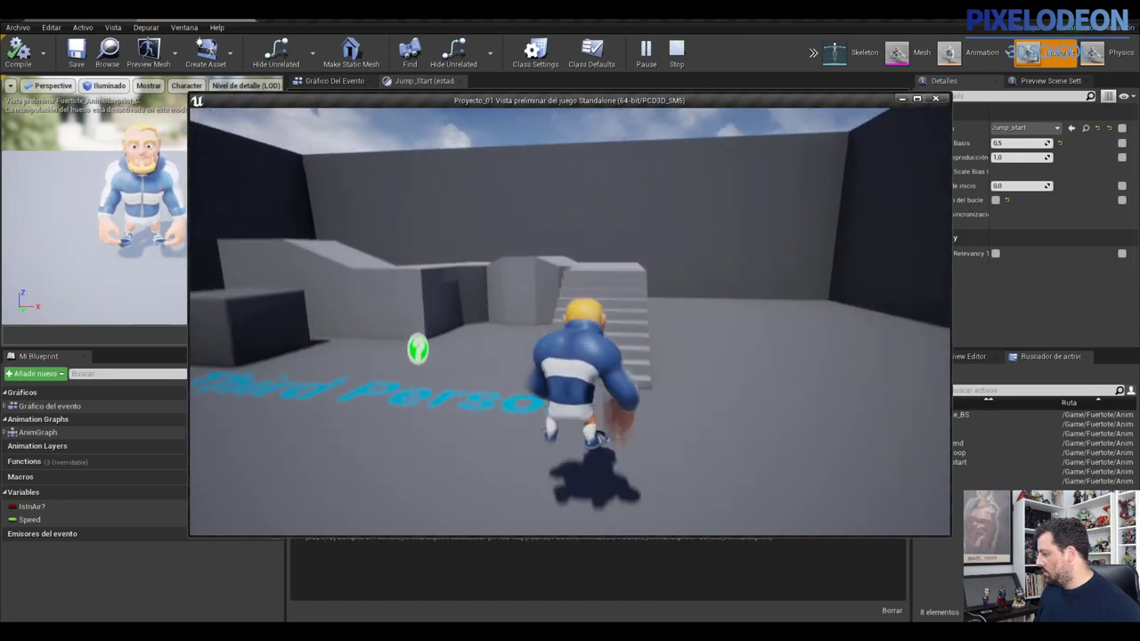
key(Escape)
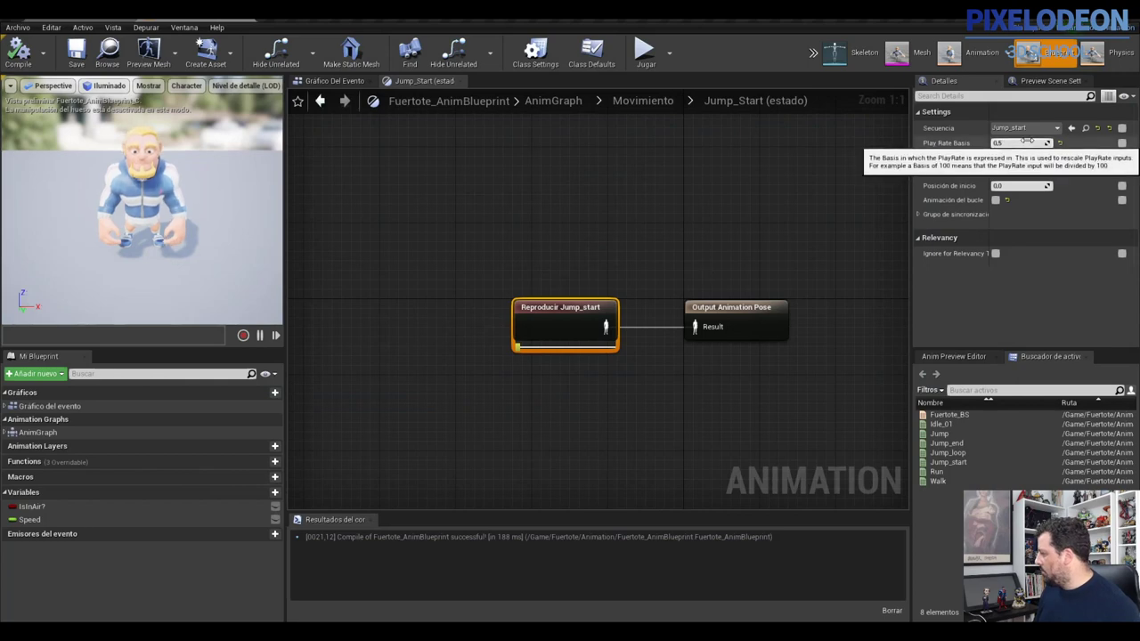
Change Jump_start's Play Rate Basis to 0.1 and recompile the animation blueprint
text(0.1)
key(Return)
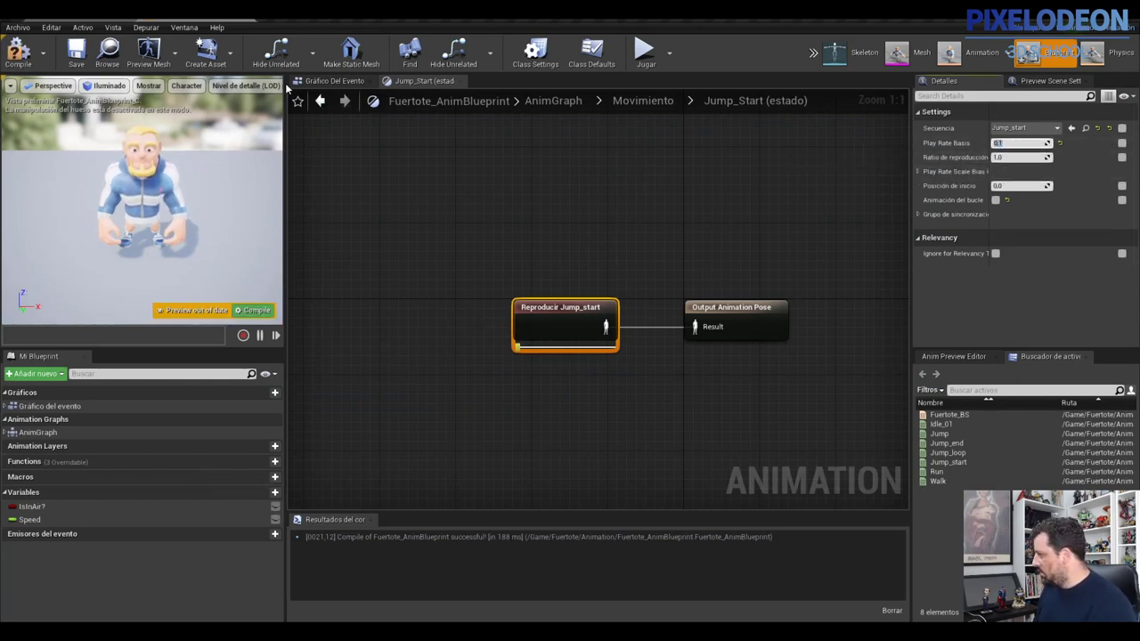
click(17, 49)
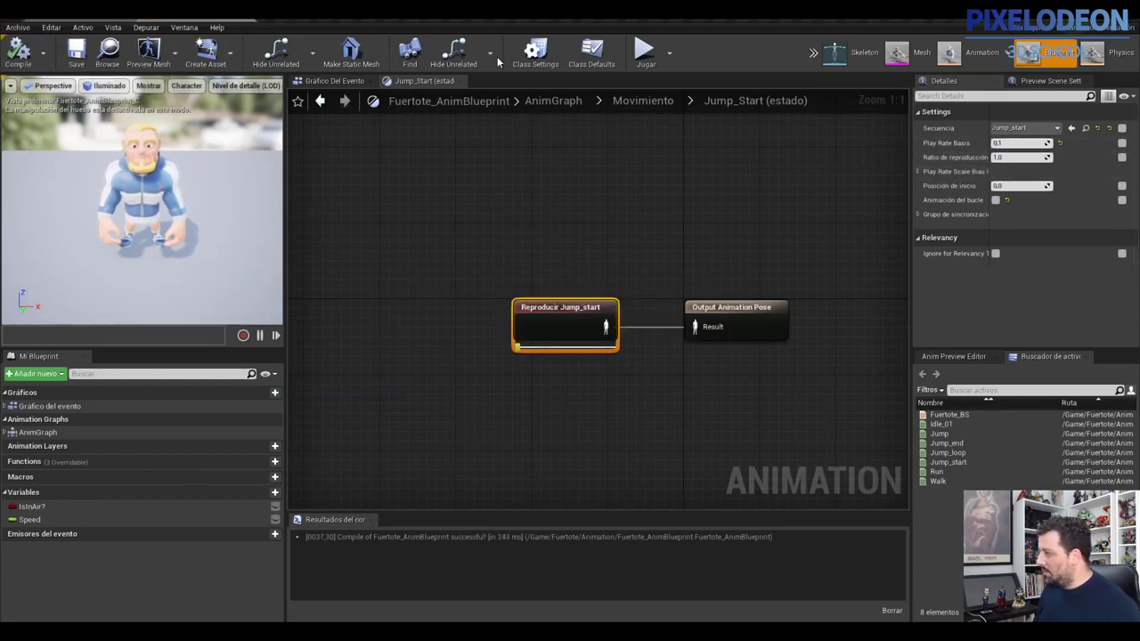
Play-test the slower jump start with repeated jumps, then stop the preview
click(643, 55)
key(space)
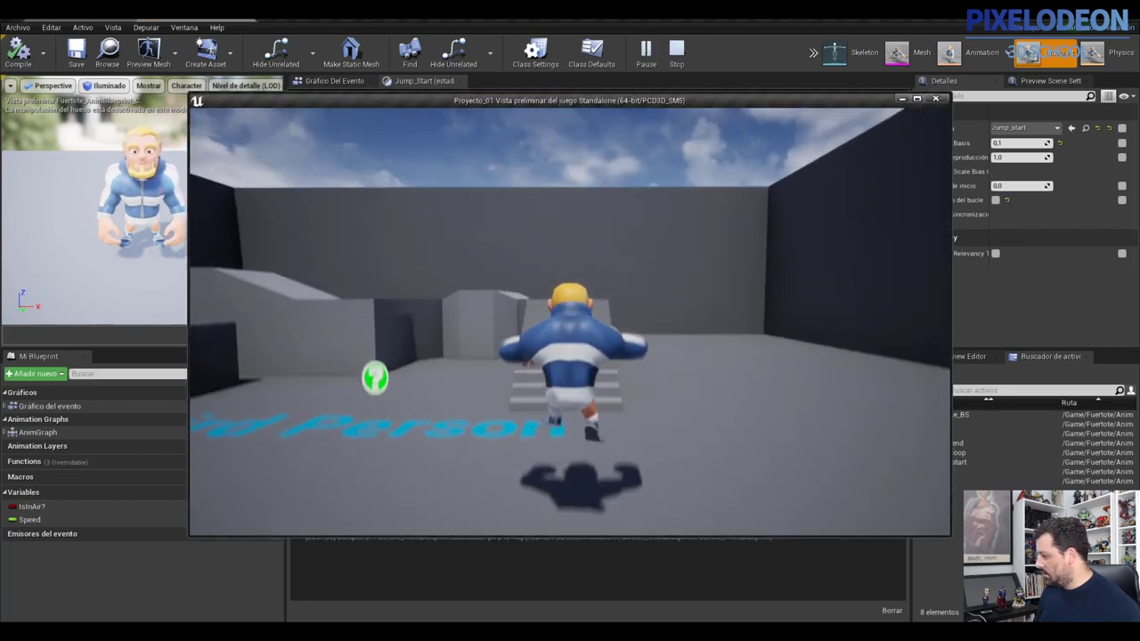
key(space)
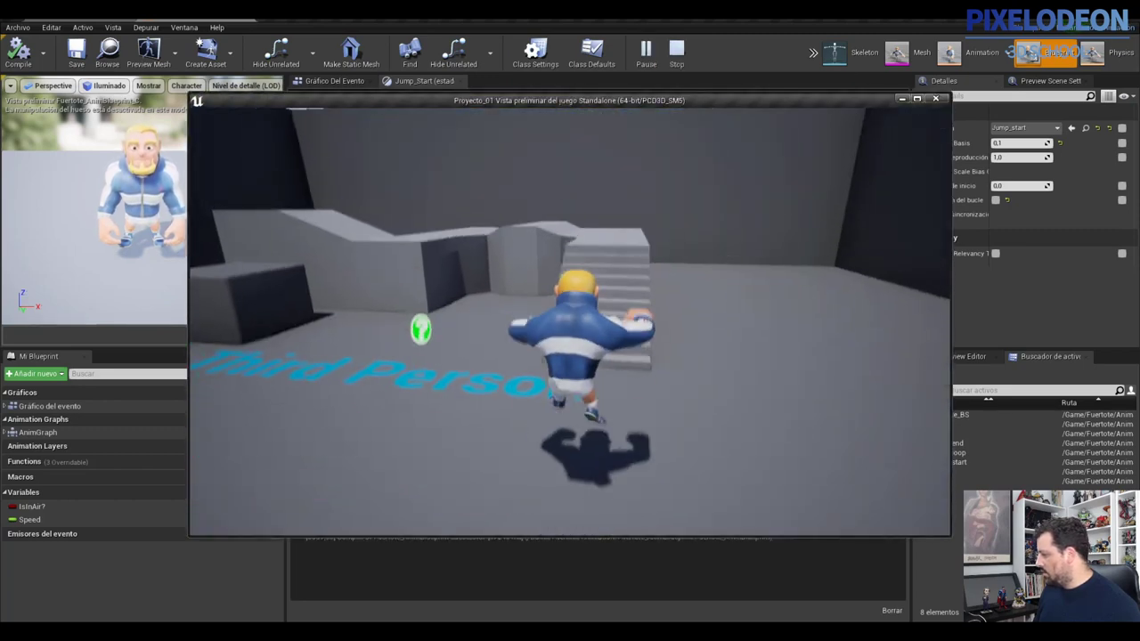
key(space)
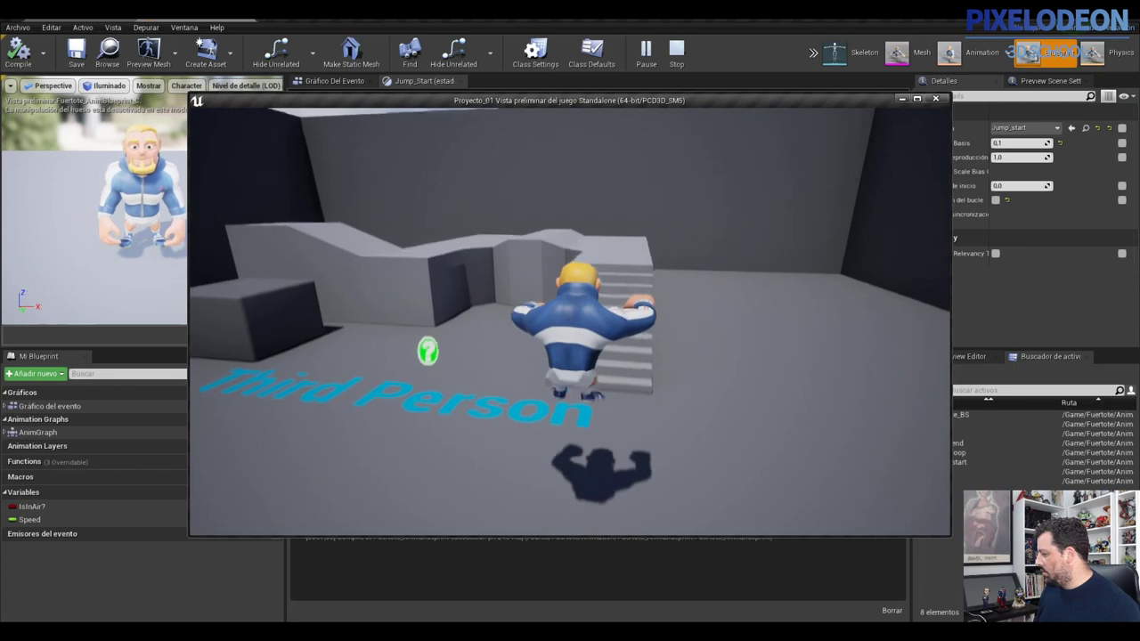
key(space)
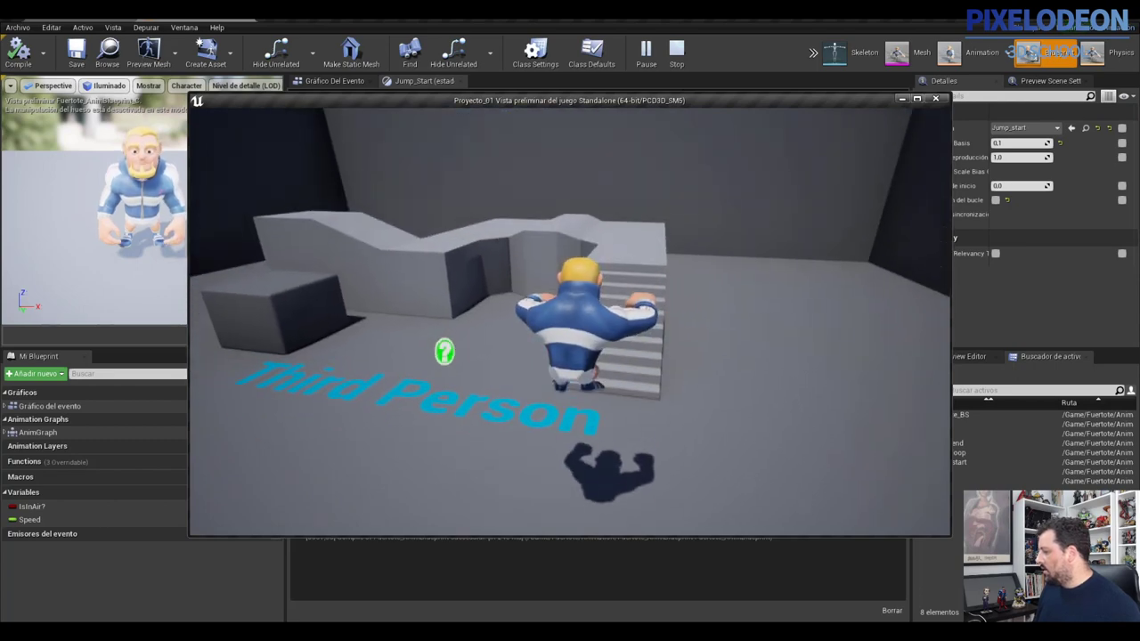
key(space)
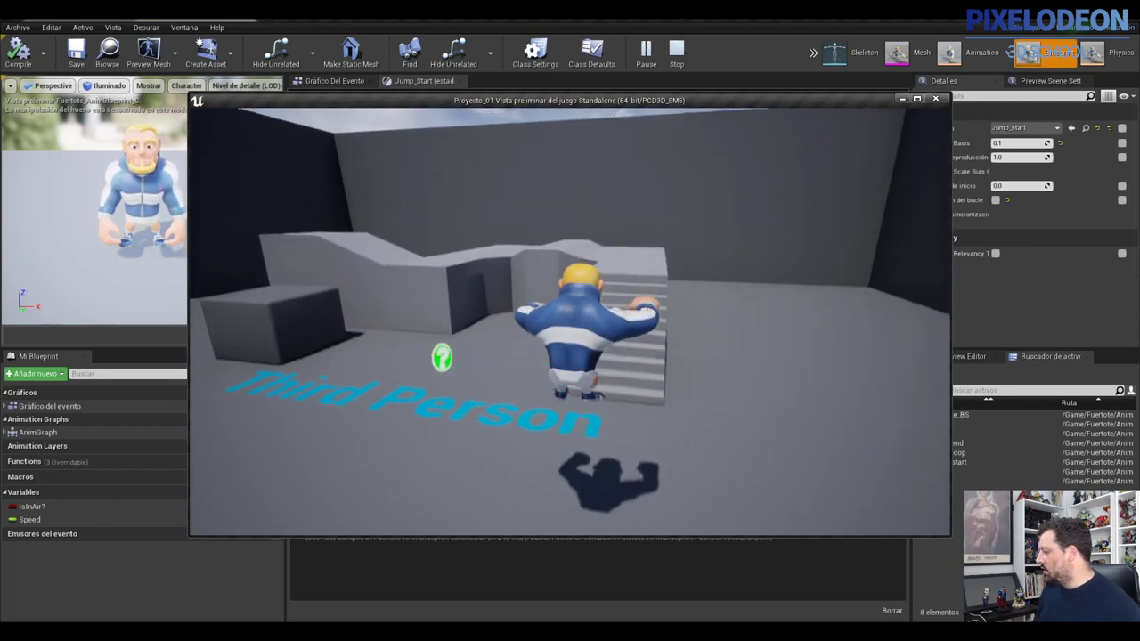
key(Escape)
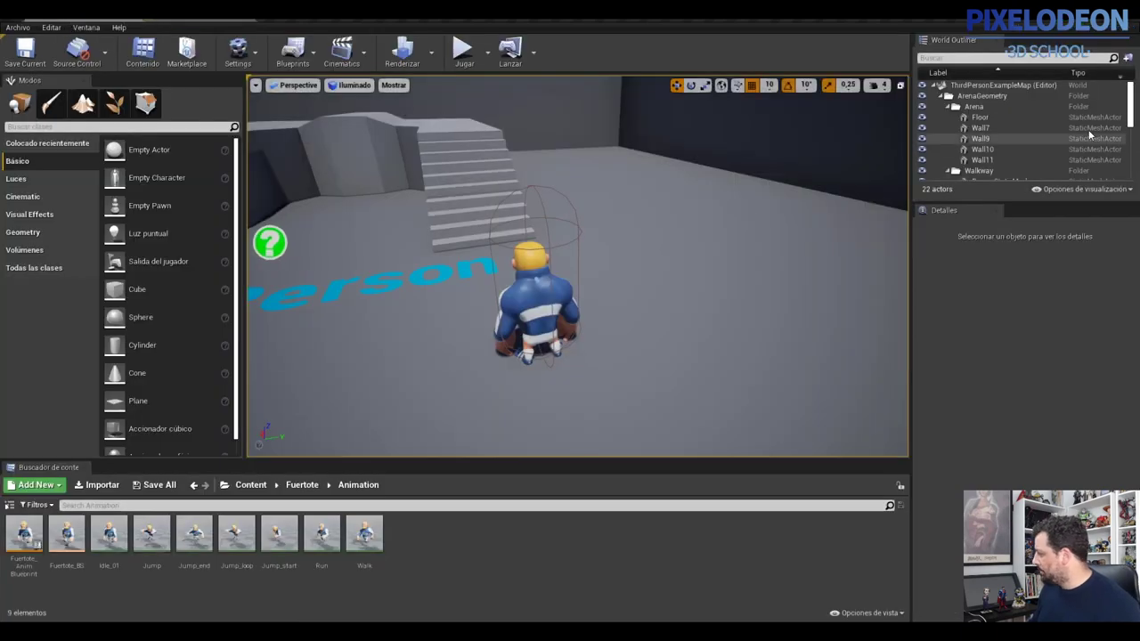
scroll(1065, 122, down, 3)
Open the ThirdPersonCharacter Blueprint, select Mesh, and search its Details for 'jum' then 'sal'
click(1095, 174)
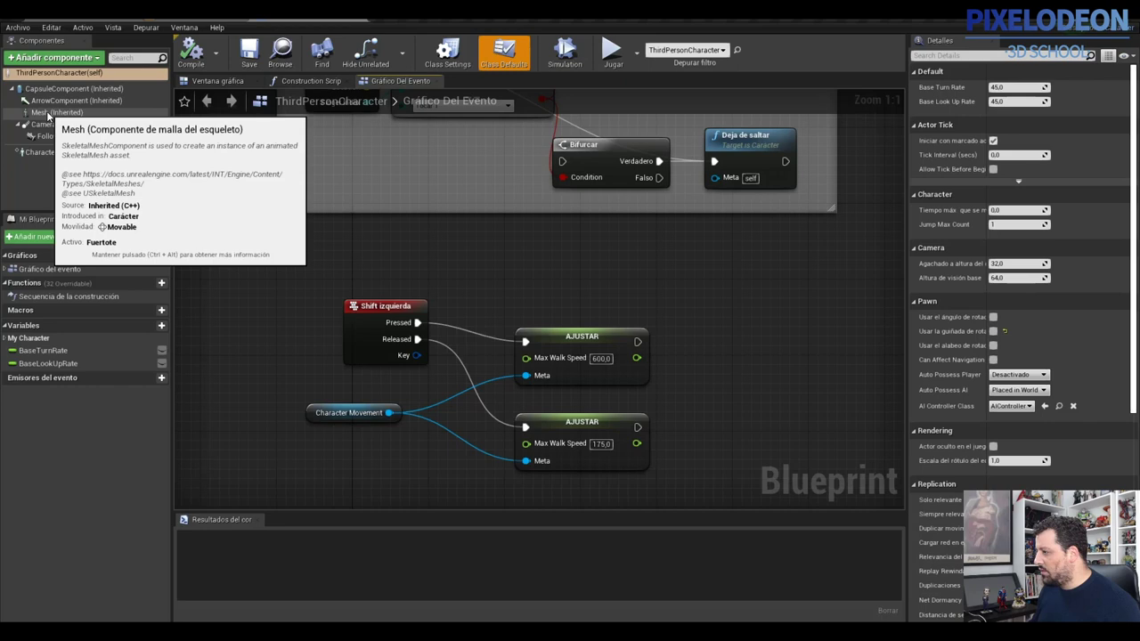
click(56, 113)
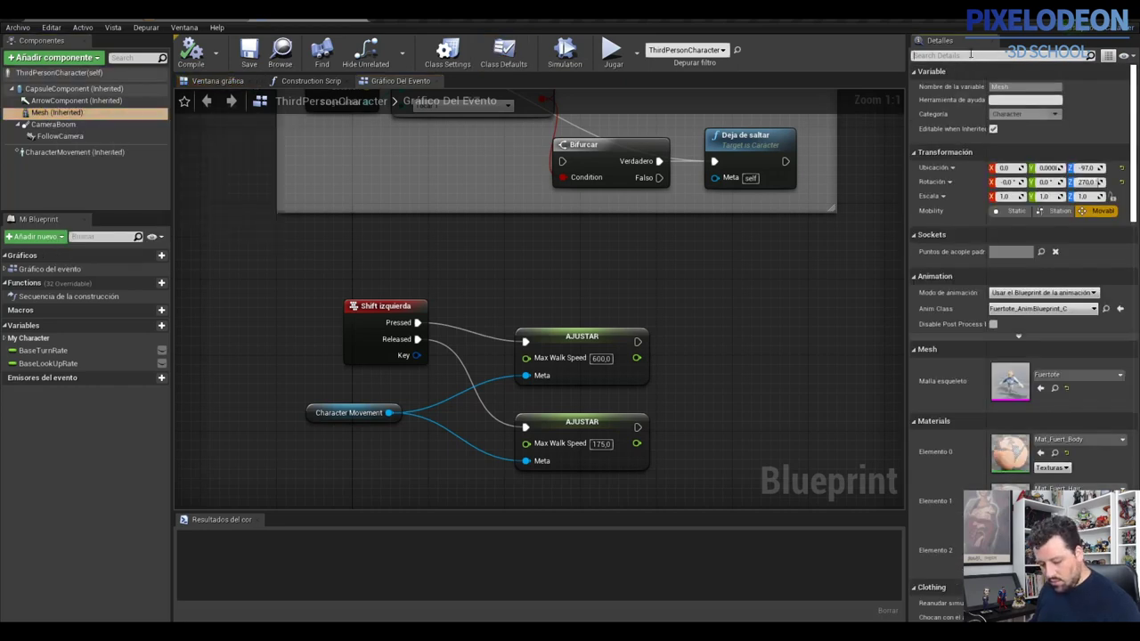
click(961, 54)
text(jum)
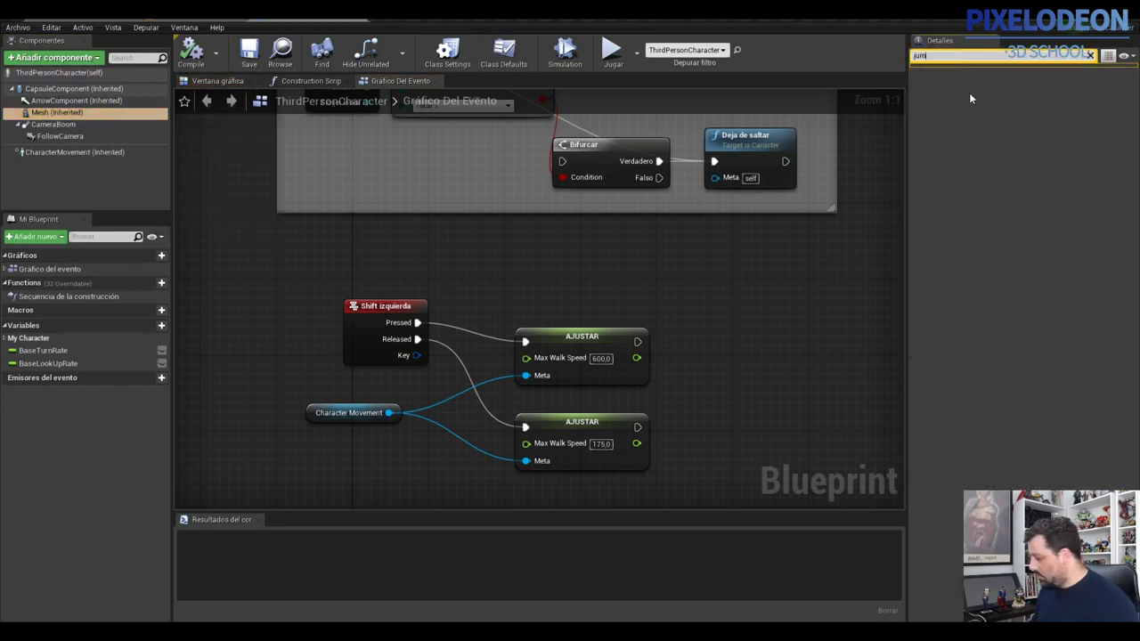
key(BackSpace)
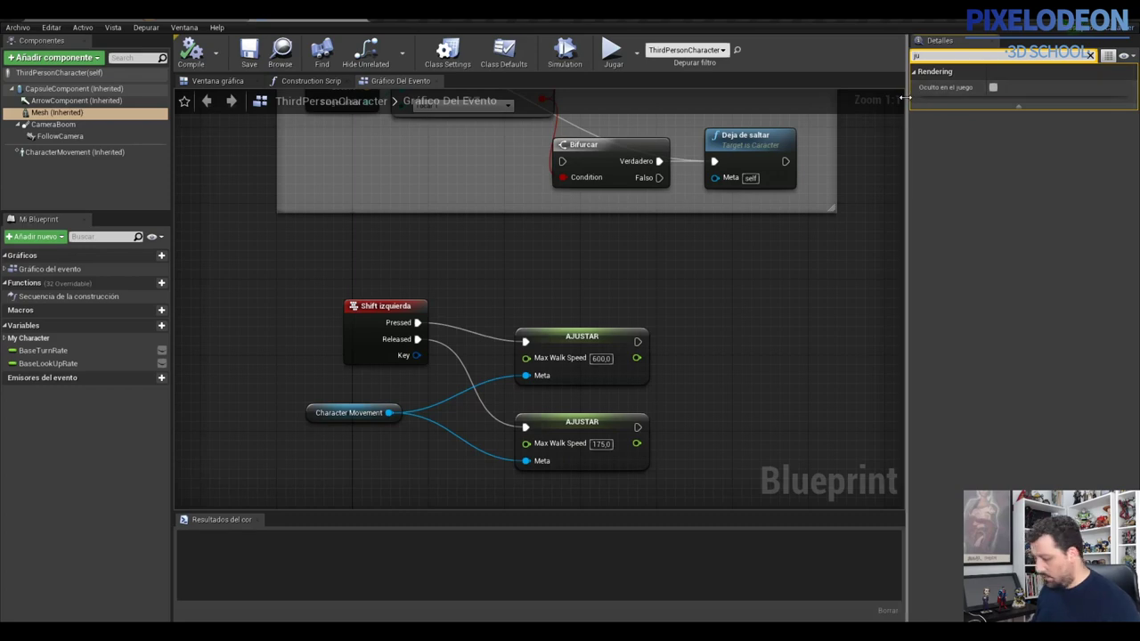
key(BackSpace)
key(BackSpace)
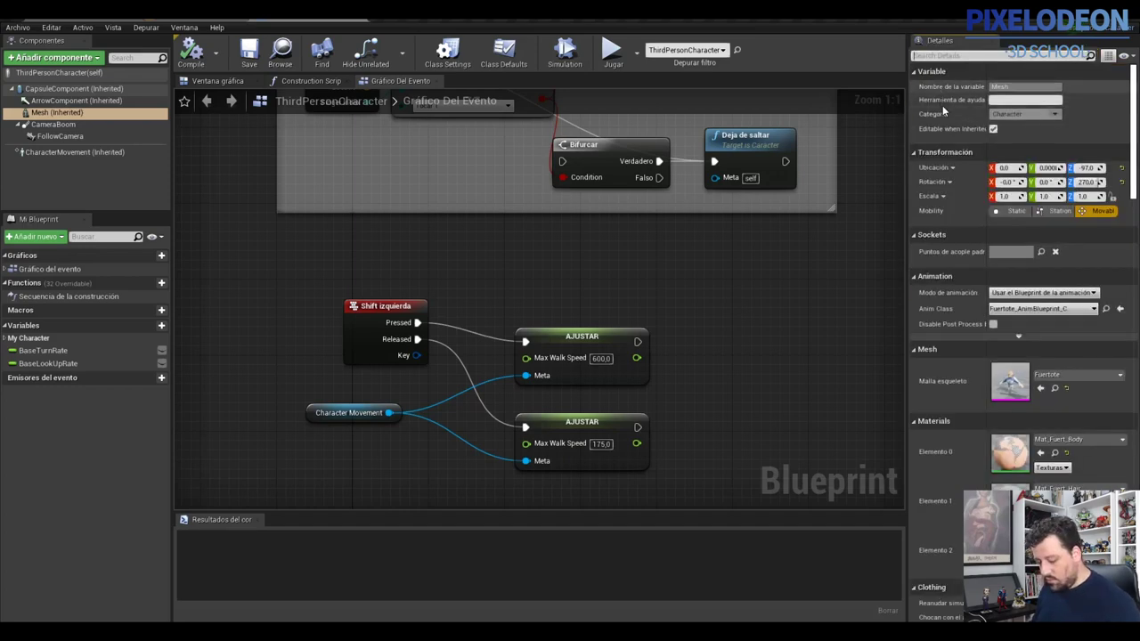
text(sal)
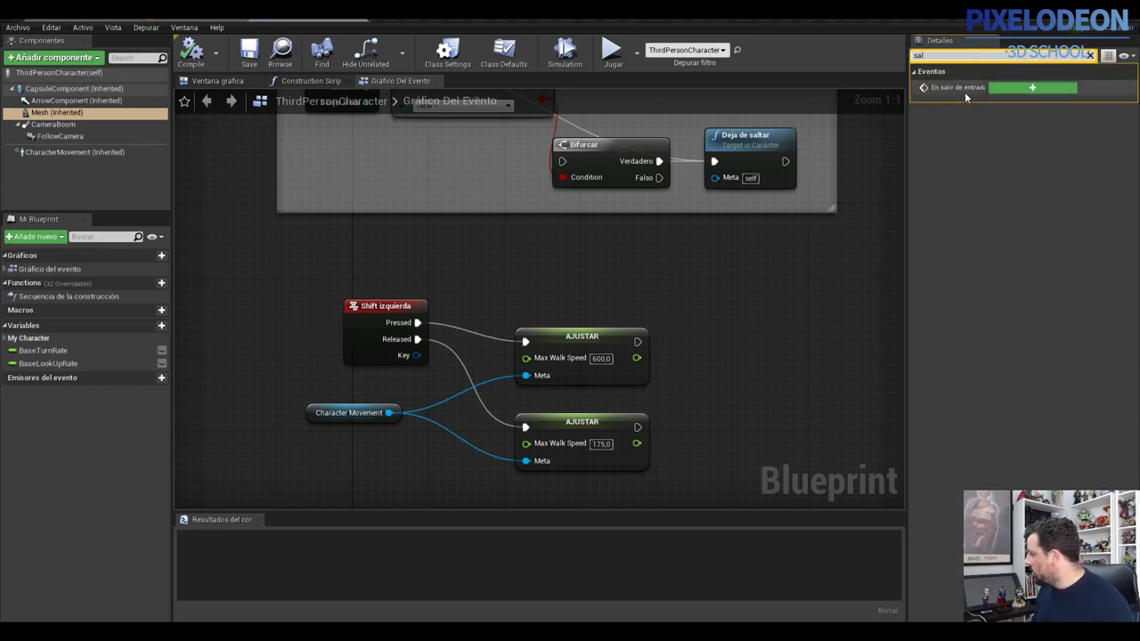
Filter the CharacterMovement details for 'jump' and compile the character Blueprint
key(BackSpace)
key(BackSpace)
key(BackSpace)
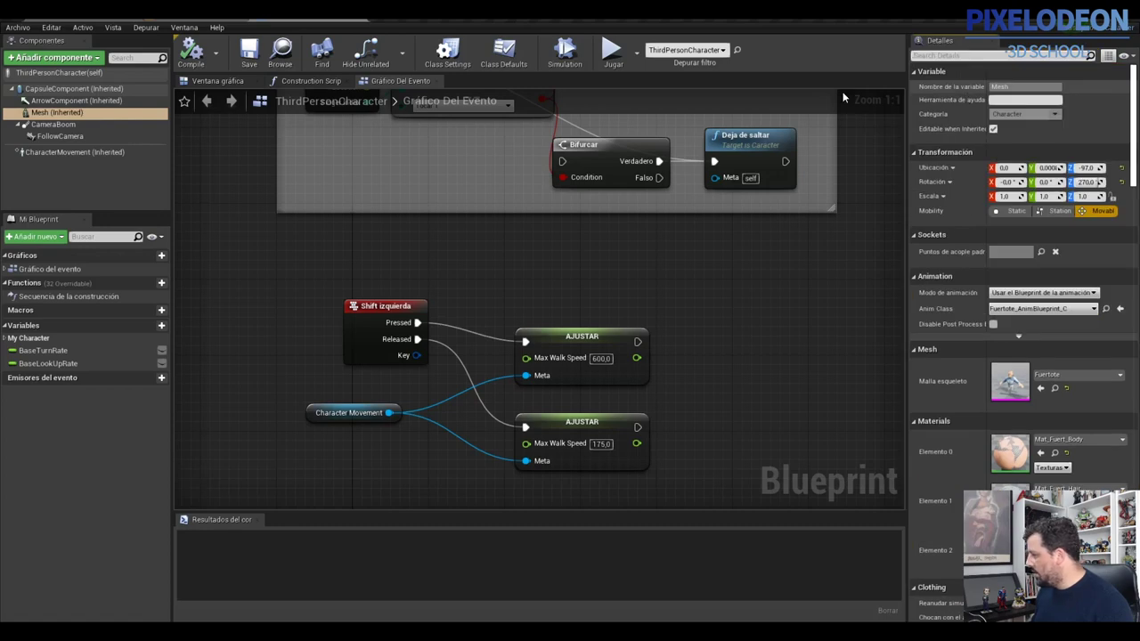
click(71, 152)
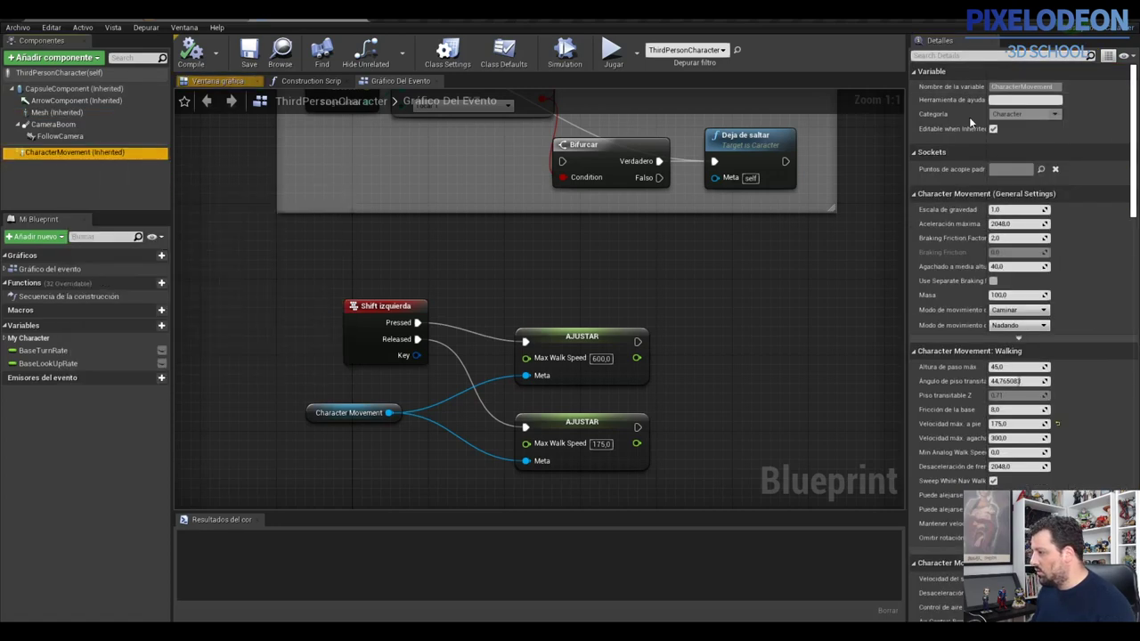
click(982, 51)
text(jump)
text(1000)
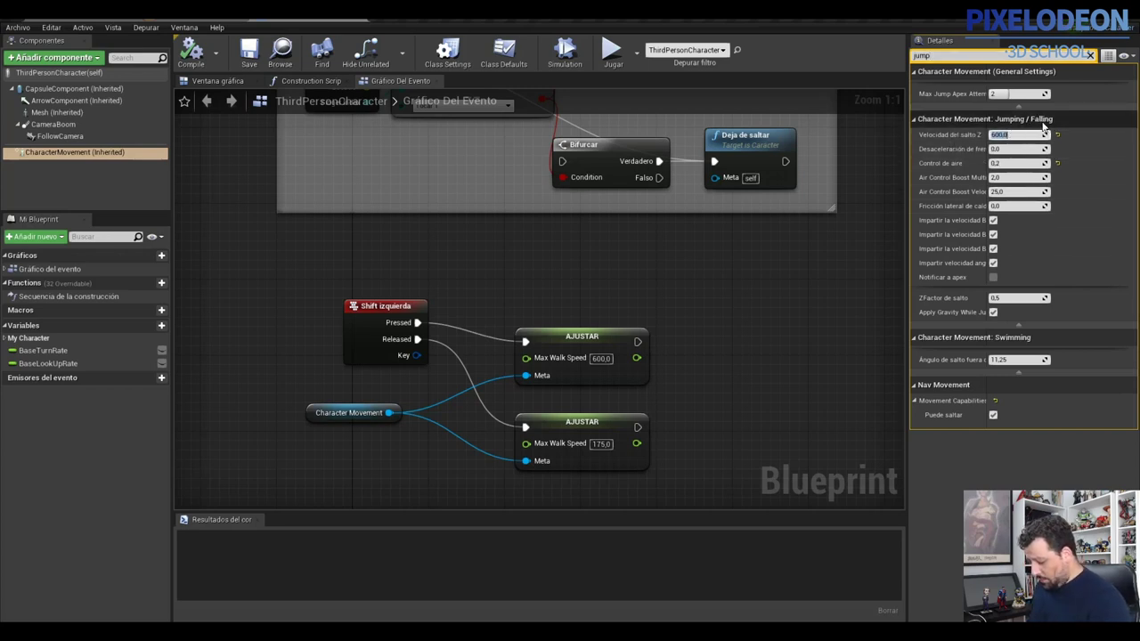
click(191, 54)
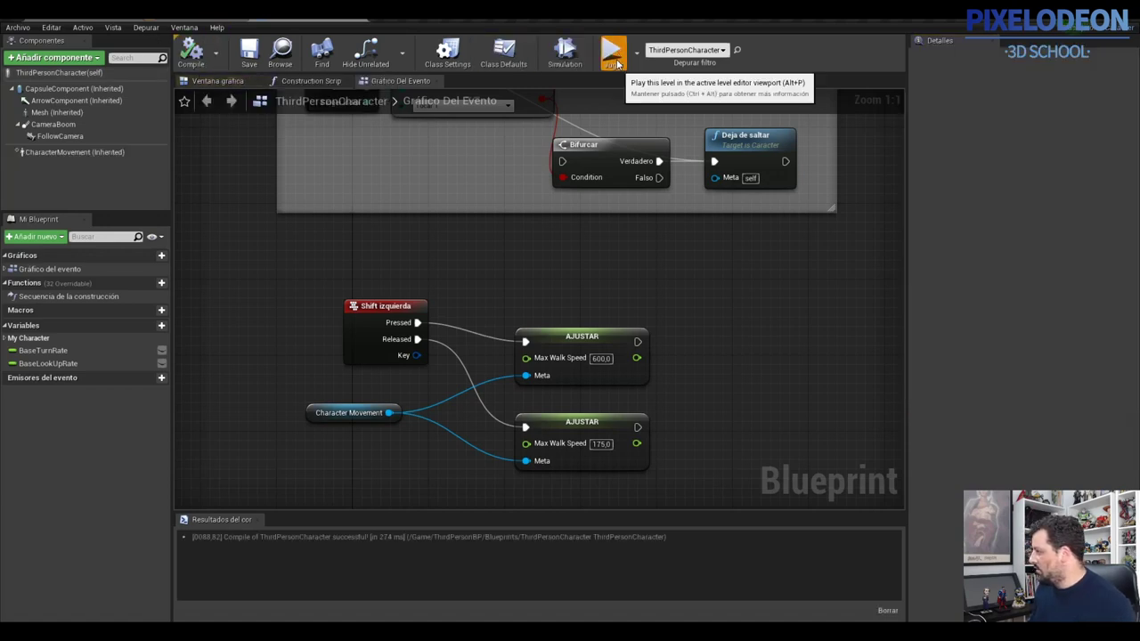
Play-test jumping and turning the character, then return to the ThirdPersonCharacter Blueprint
click(611, 54)
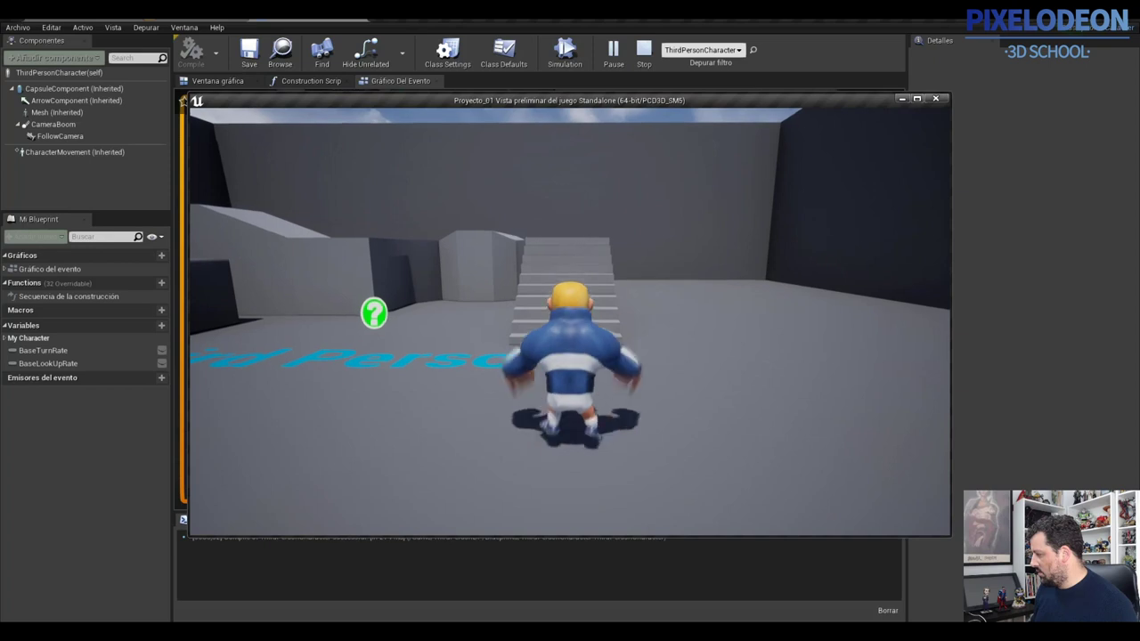
key(space)
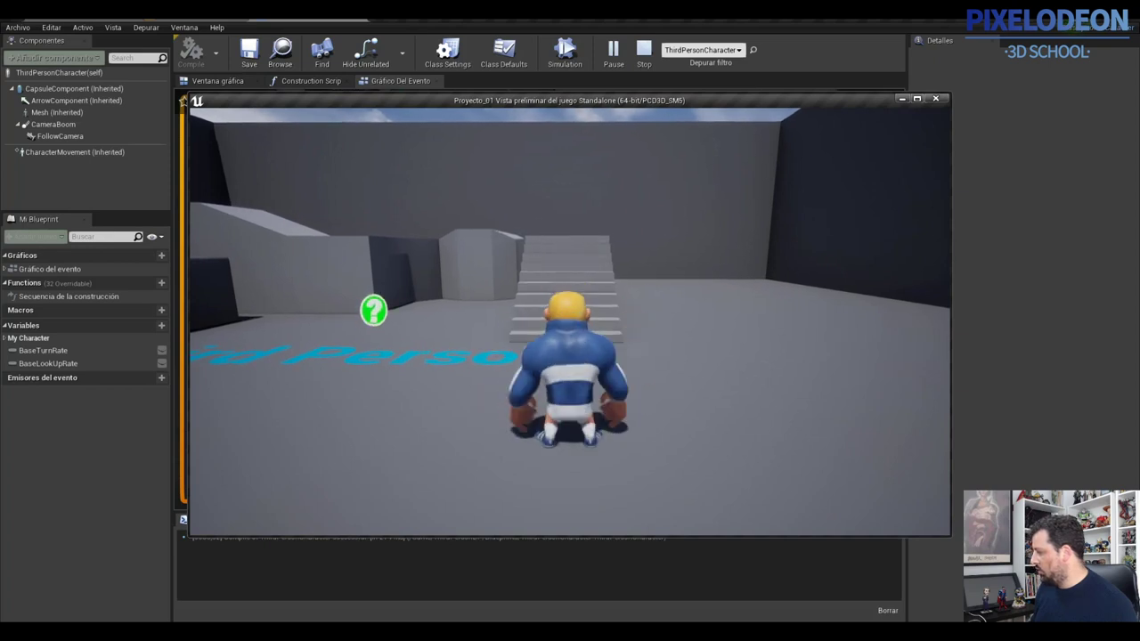
key(a)
key(d)
key(space)
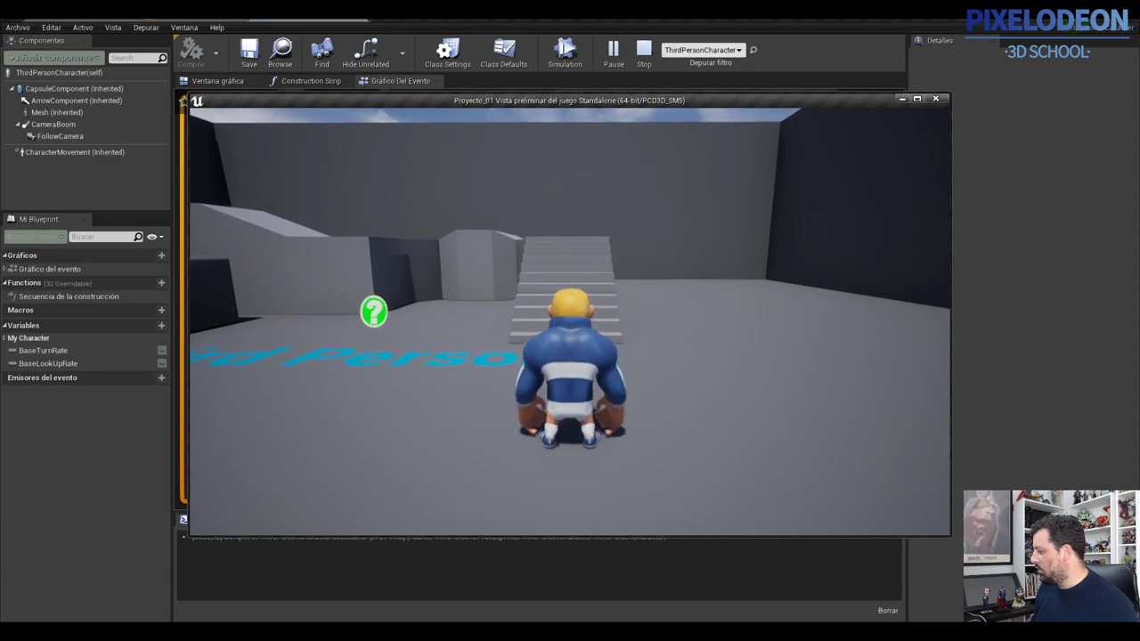
key(Escape)
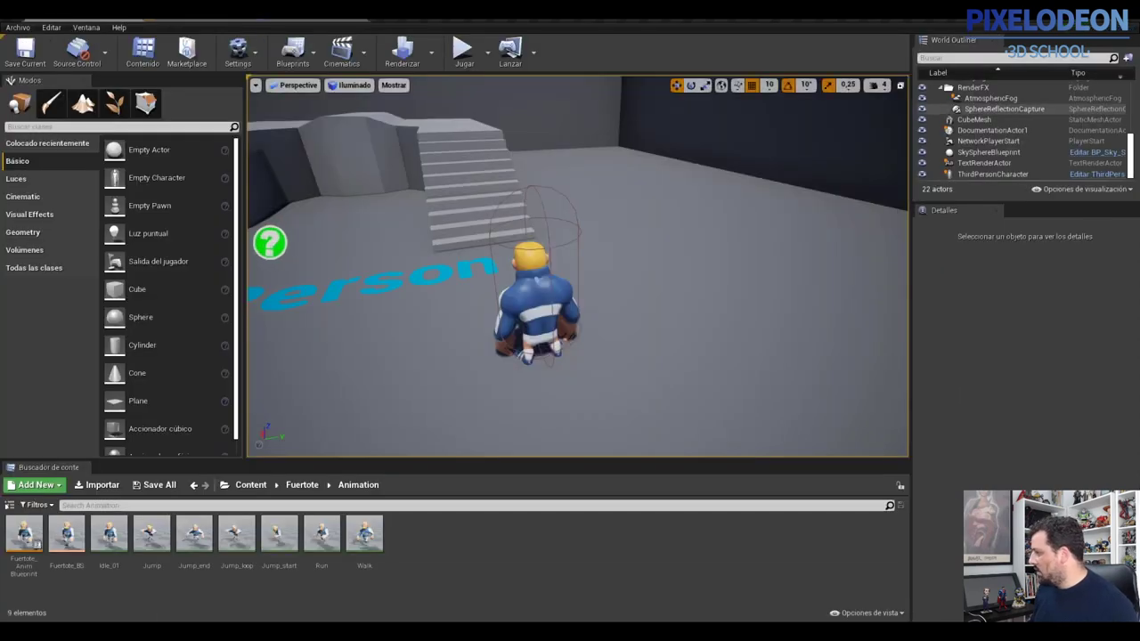
click(268, 20)
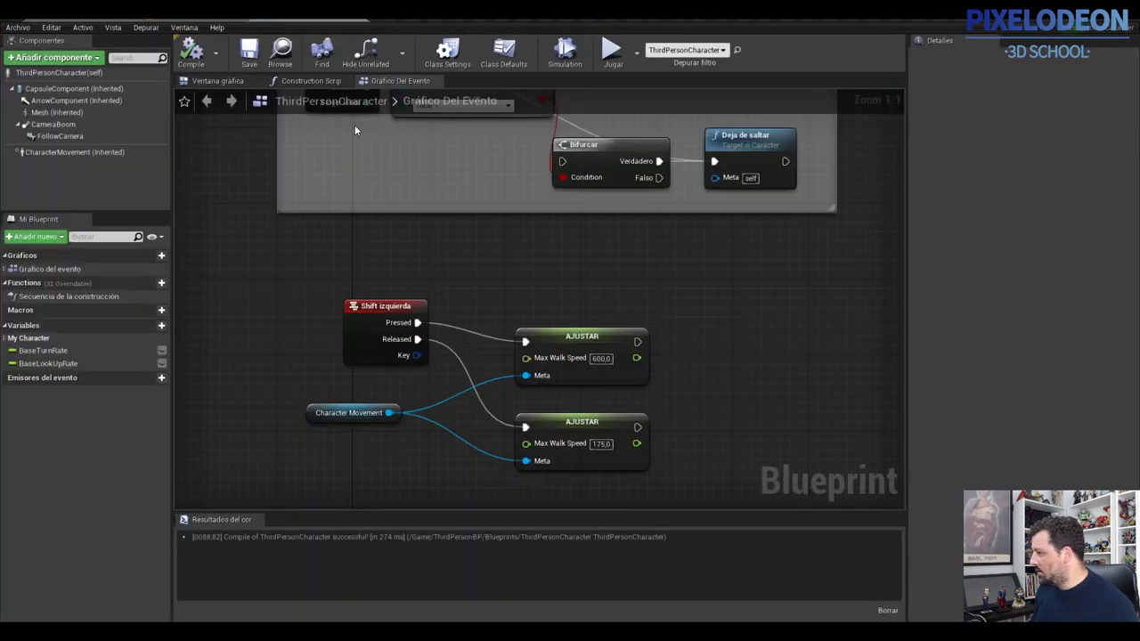
Set the CharacterMovement jump Z velocity to 350,0
click(63, 153)
click(1013, 134)
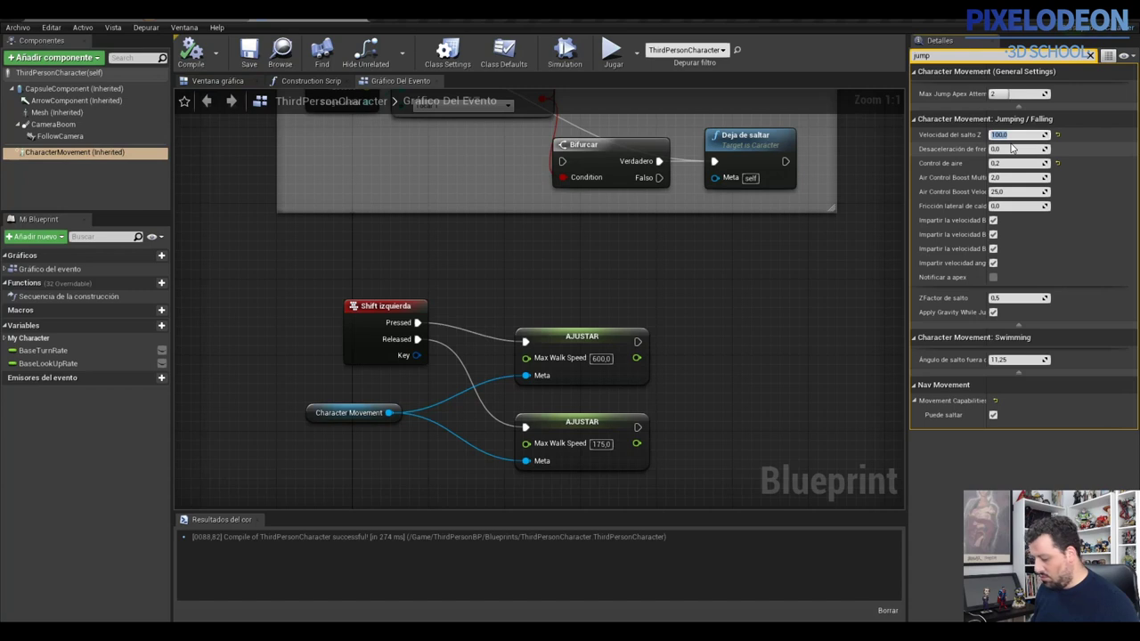
key(BackSpace)
key(BackSpace)
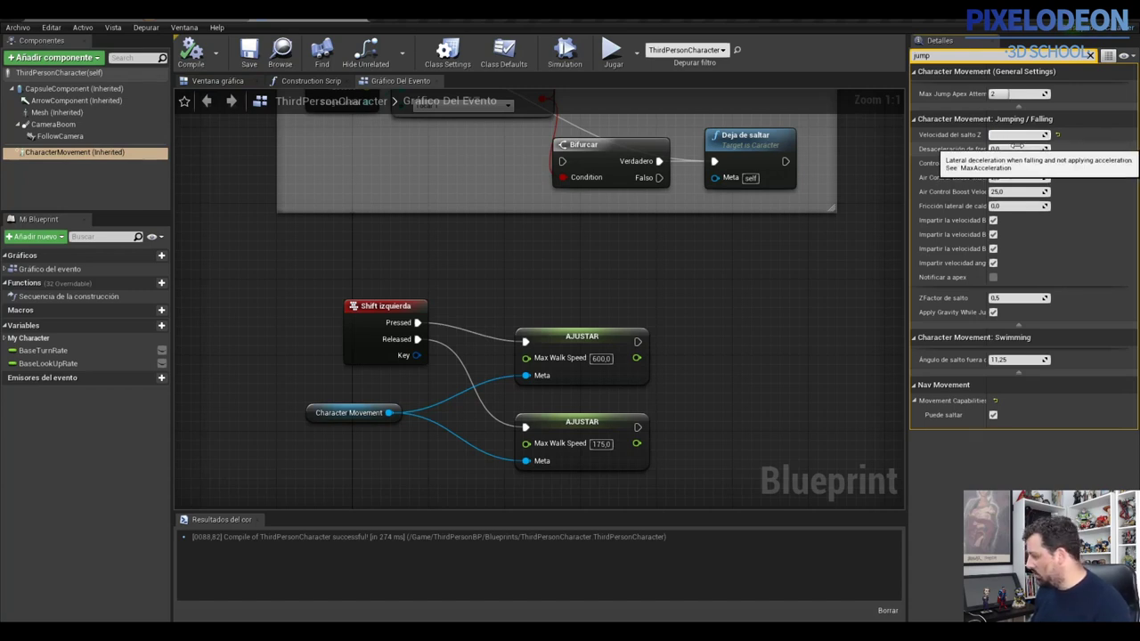
text(350)
key(Return)
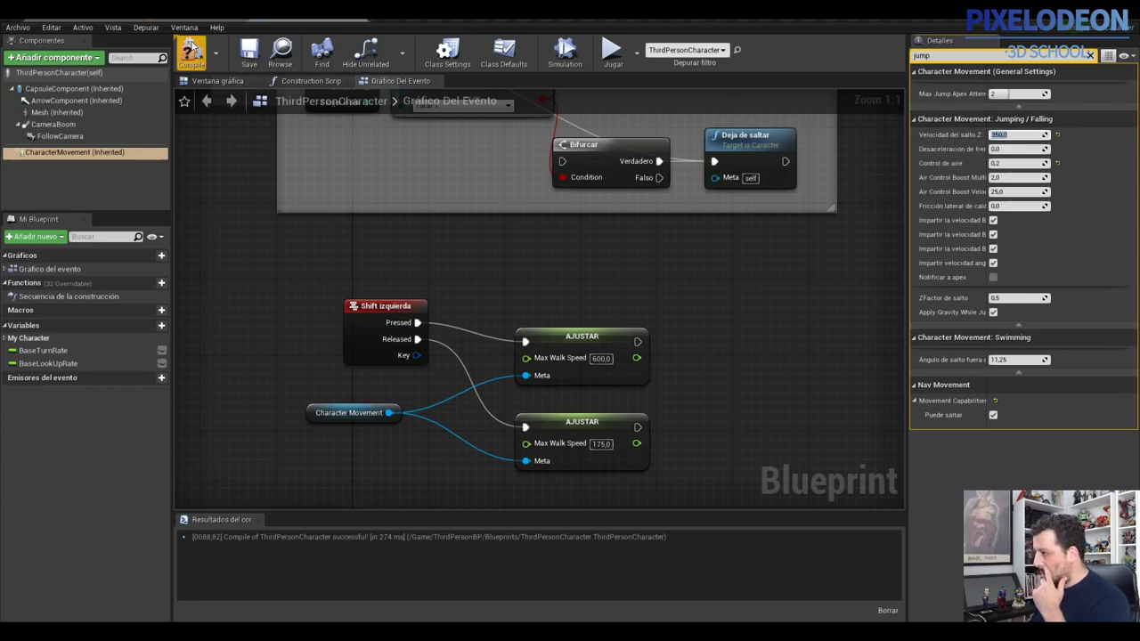
Launch the game and run the character toward the stairs, jumping to test it
click(611, 52)
click(590, 329)
key(w)
key(space)
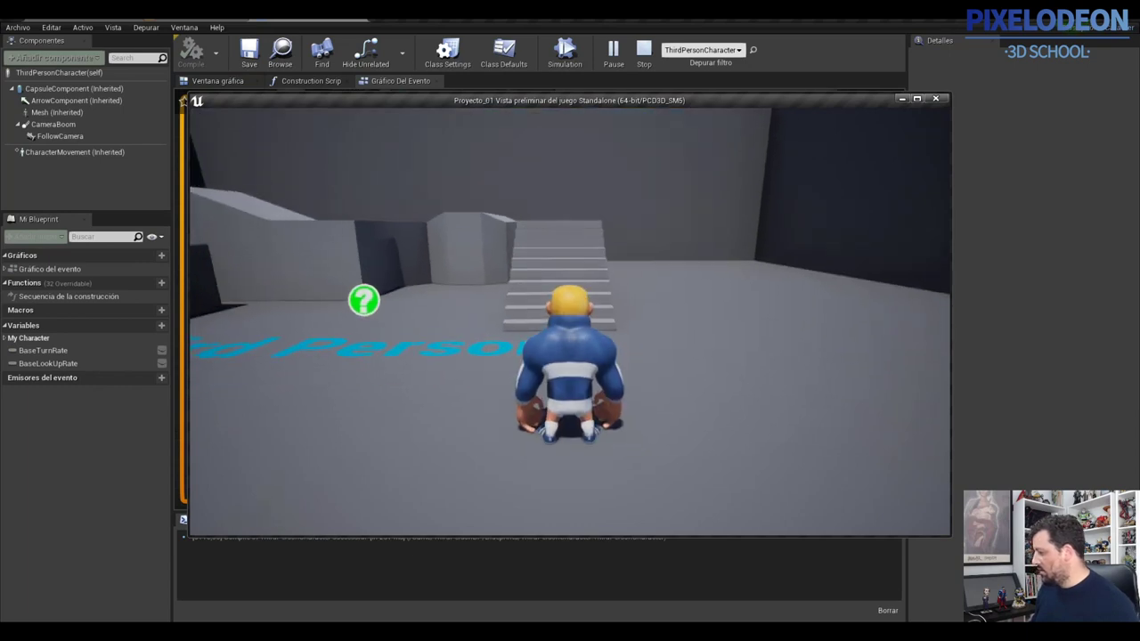
Jump repeatedly up the stairs in the preview, then stop the game
key(space)
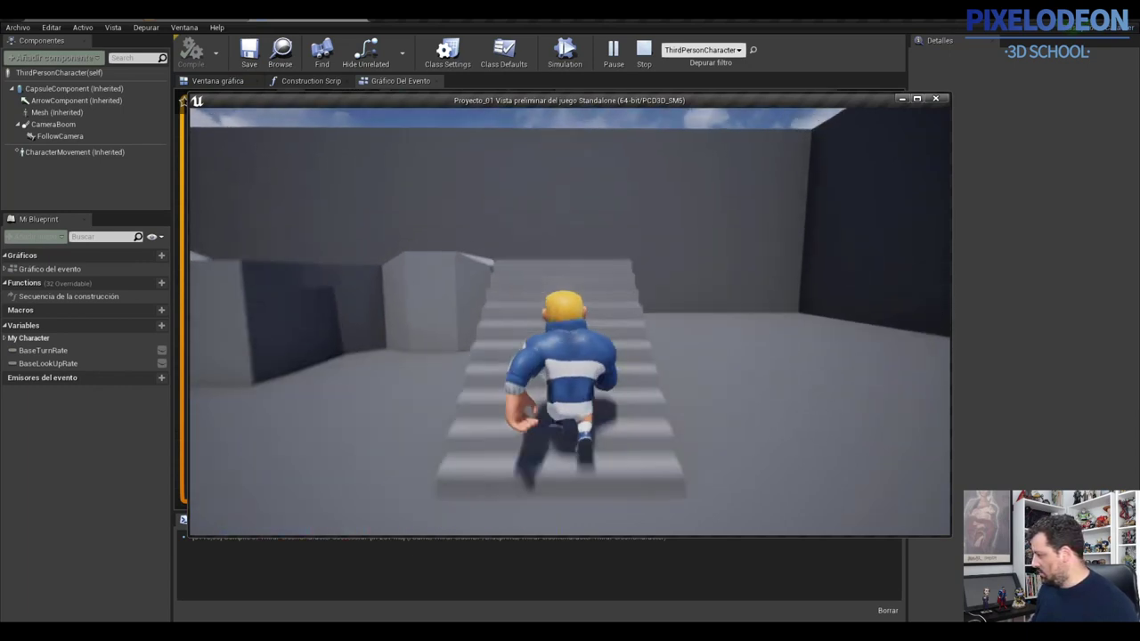
key(space)
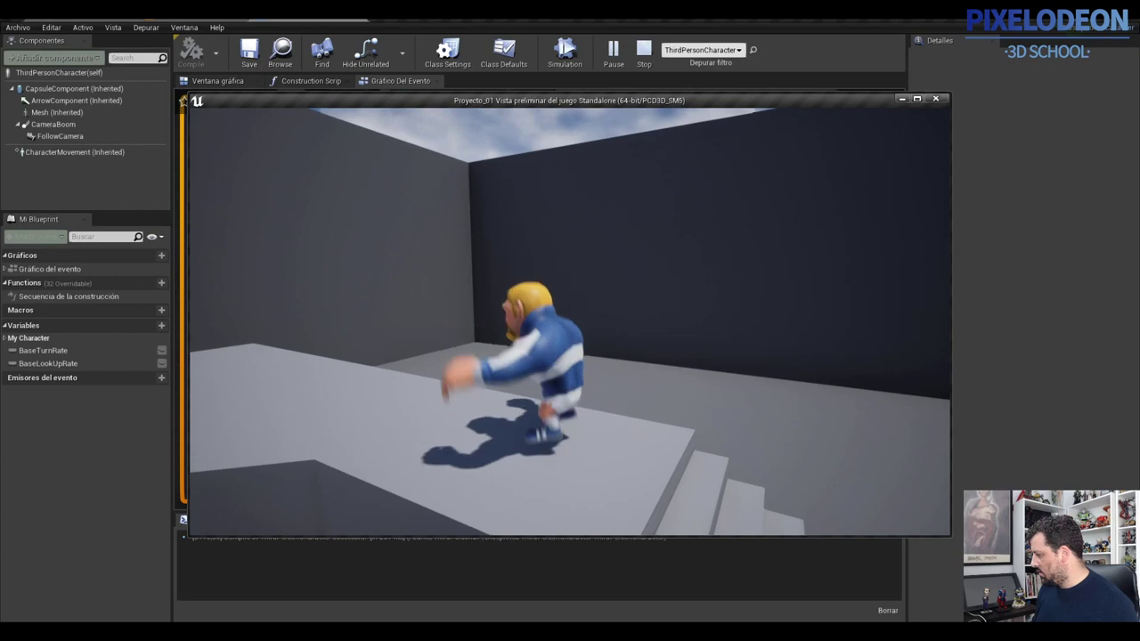
key(space)
key(space)
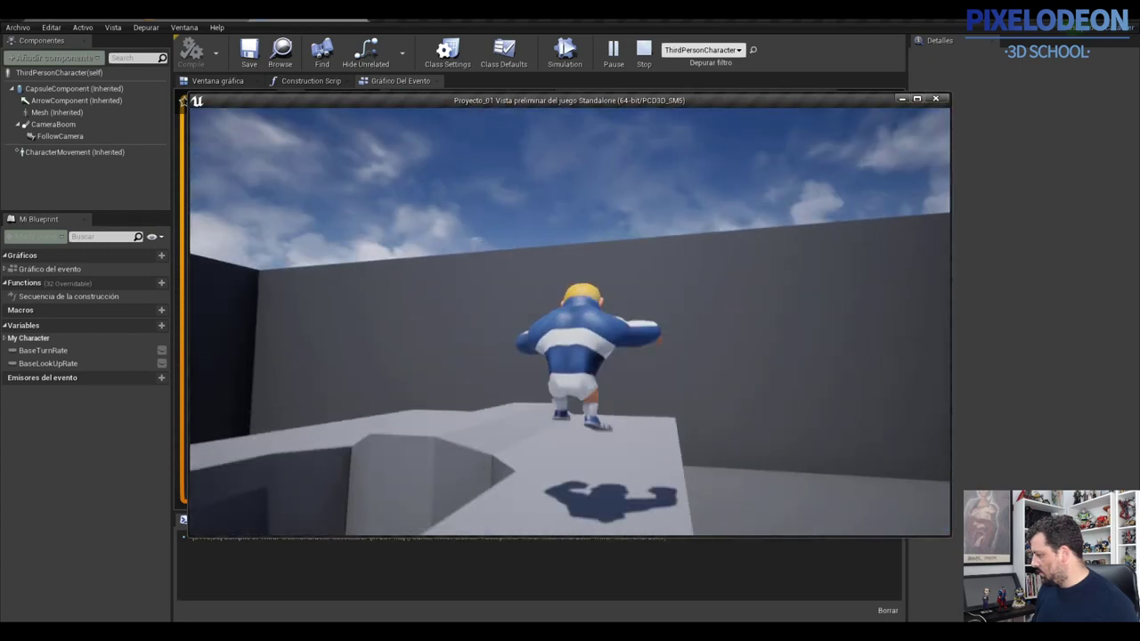
key(Escape)
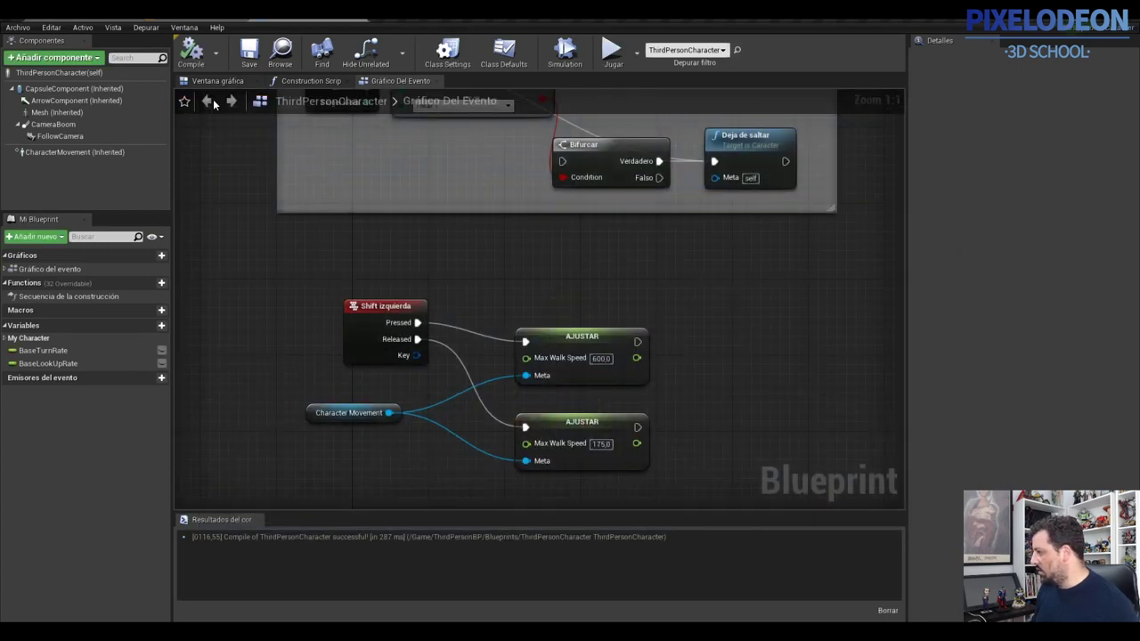
Set the jump Z velocity to 450 and recompile the character blueprint
click(54, 152)
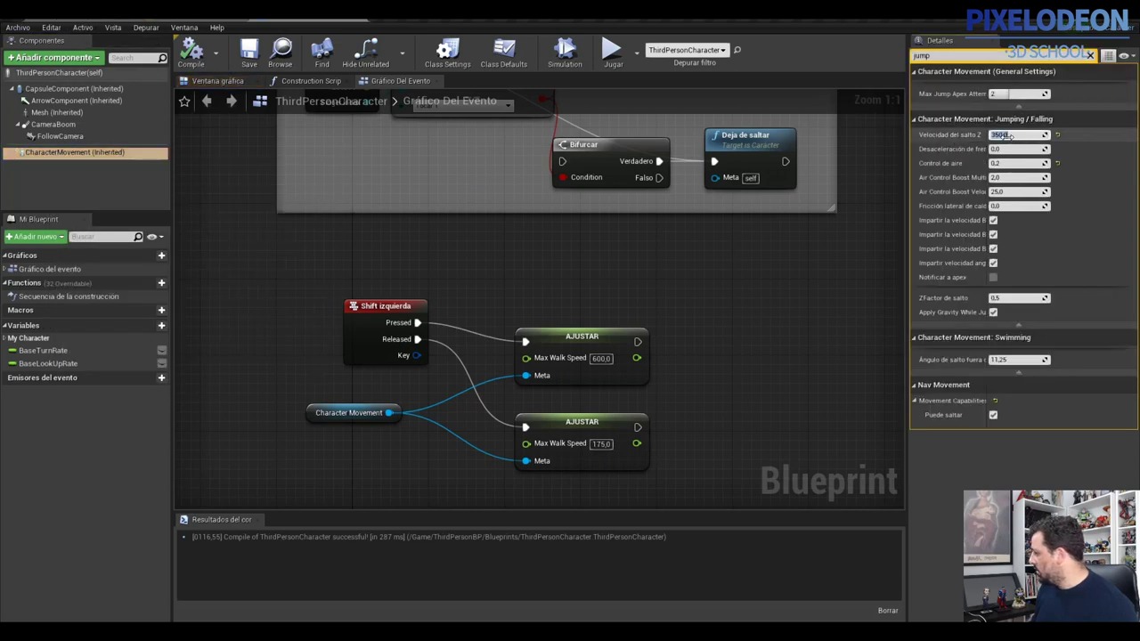
text(450)
key(Return)
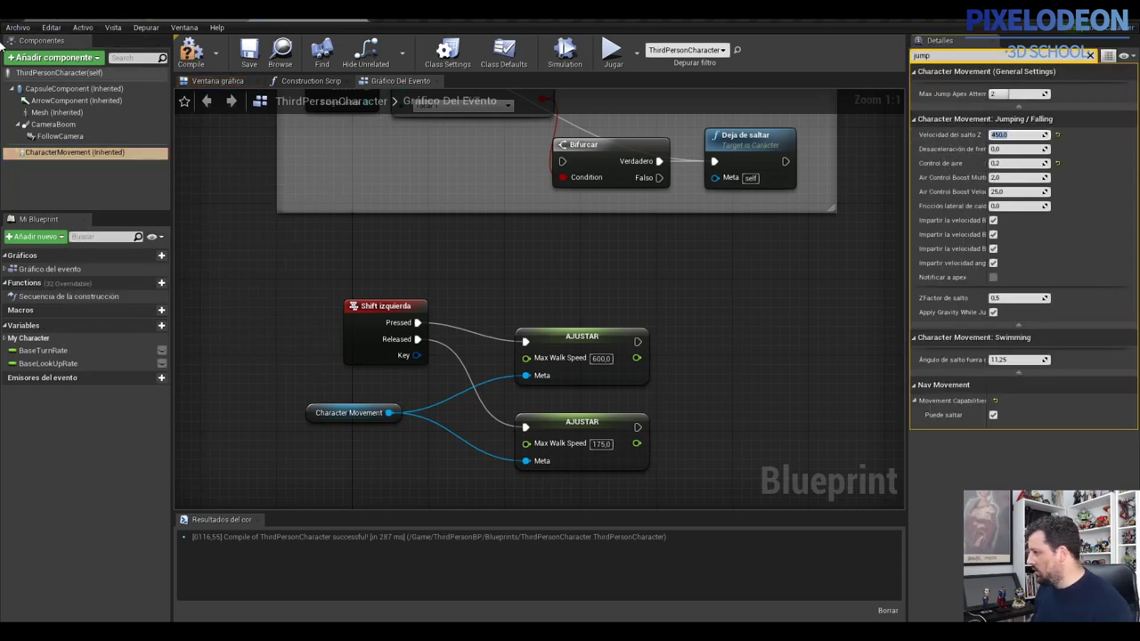
click(190, 51)
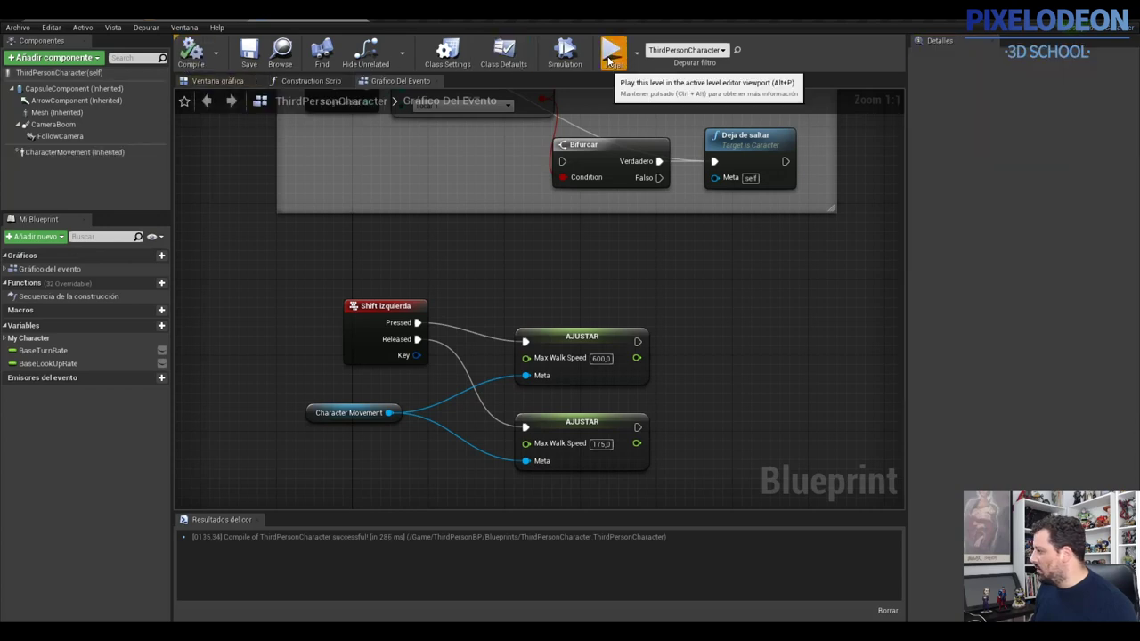
click(612, 51)
key(w)
key(space)
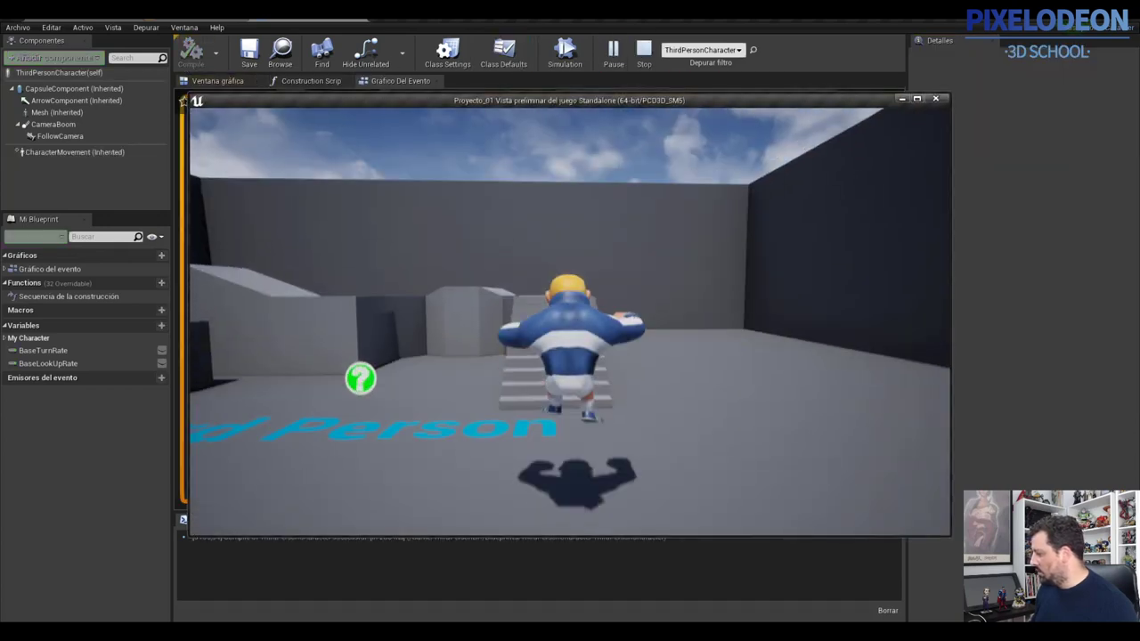
key(space)
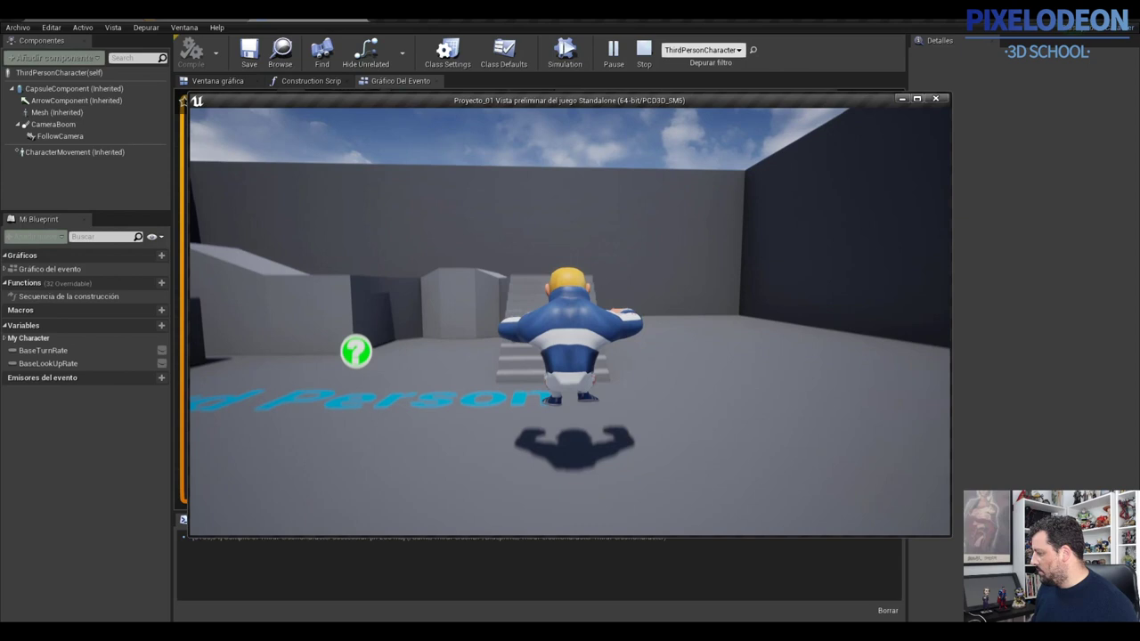
key(space)
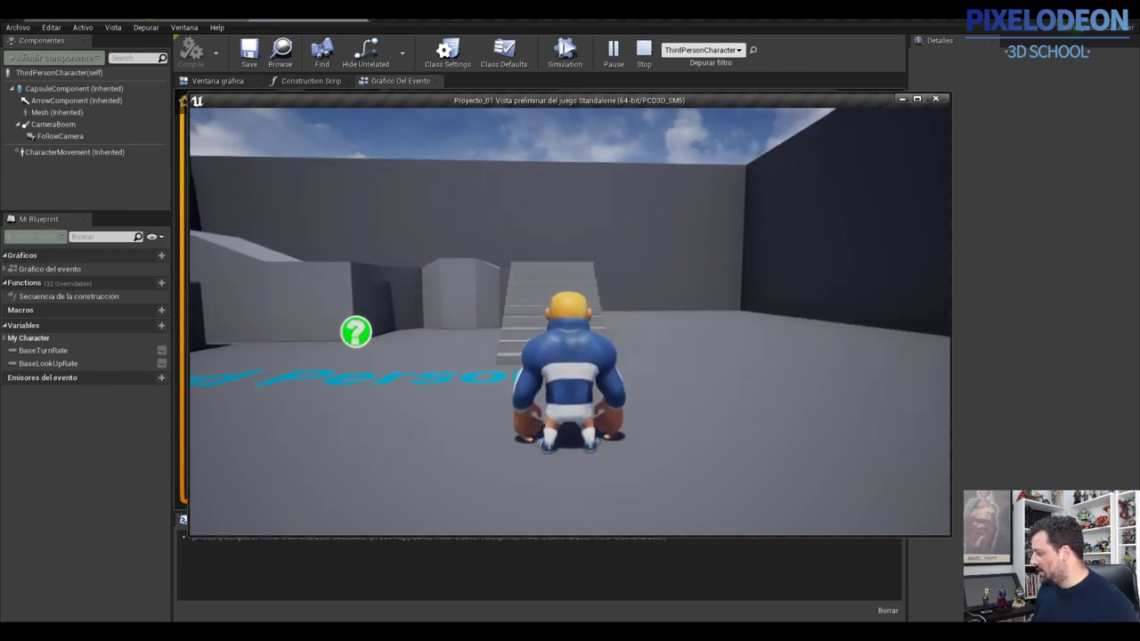
key(space)
key(space)
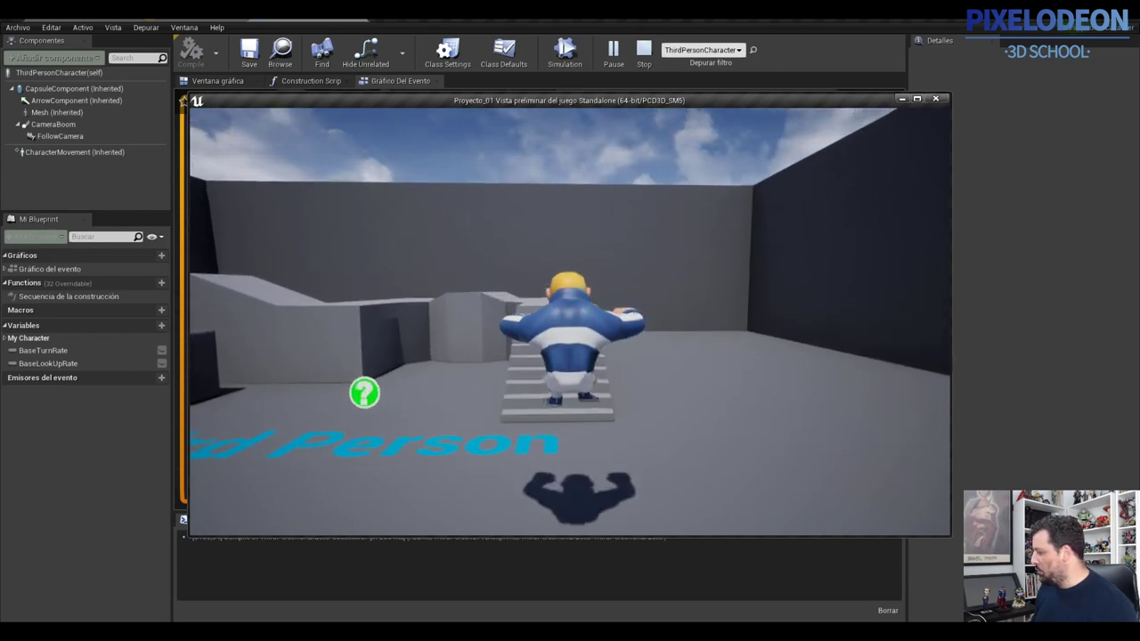
key(space)
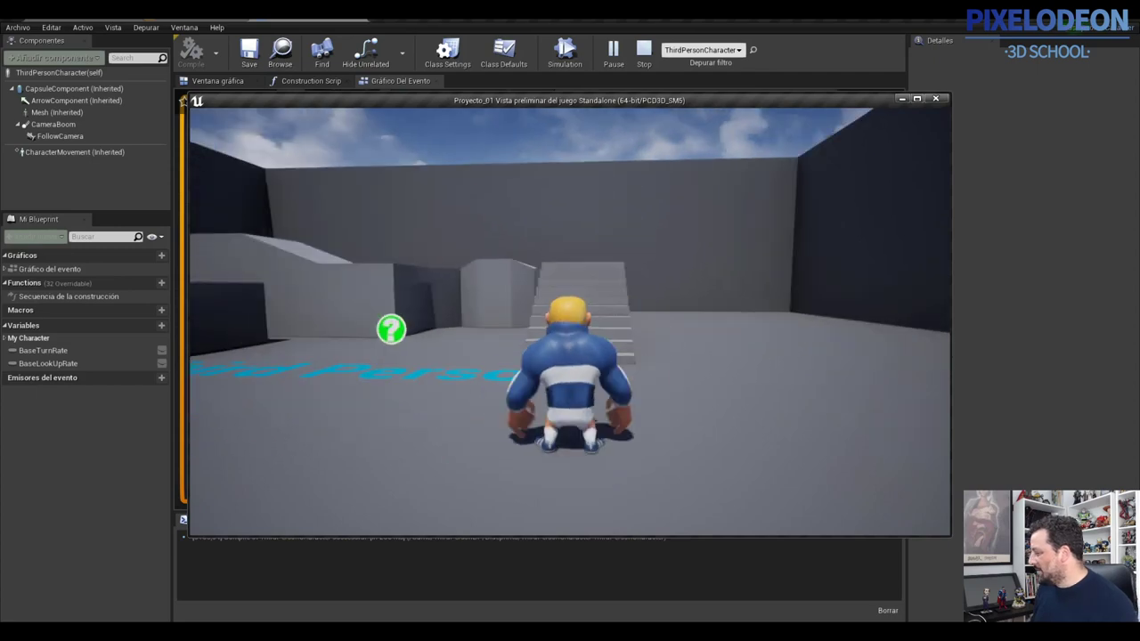
key(w)
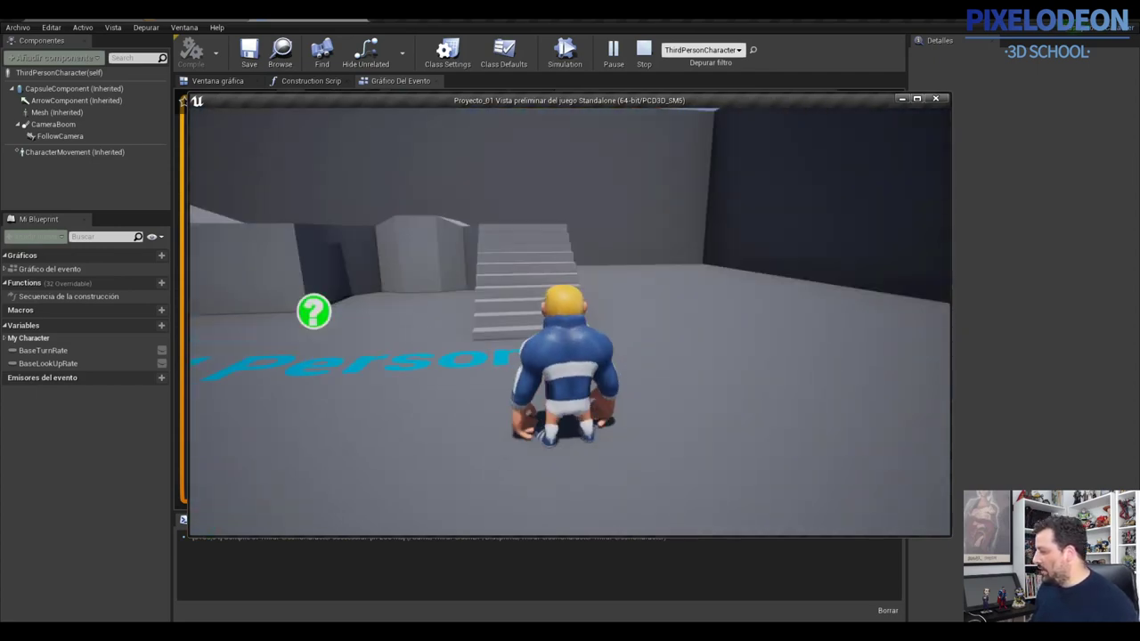
key(space)
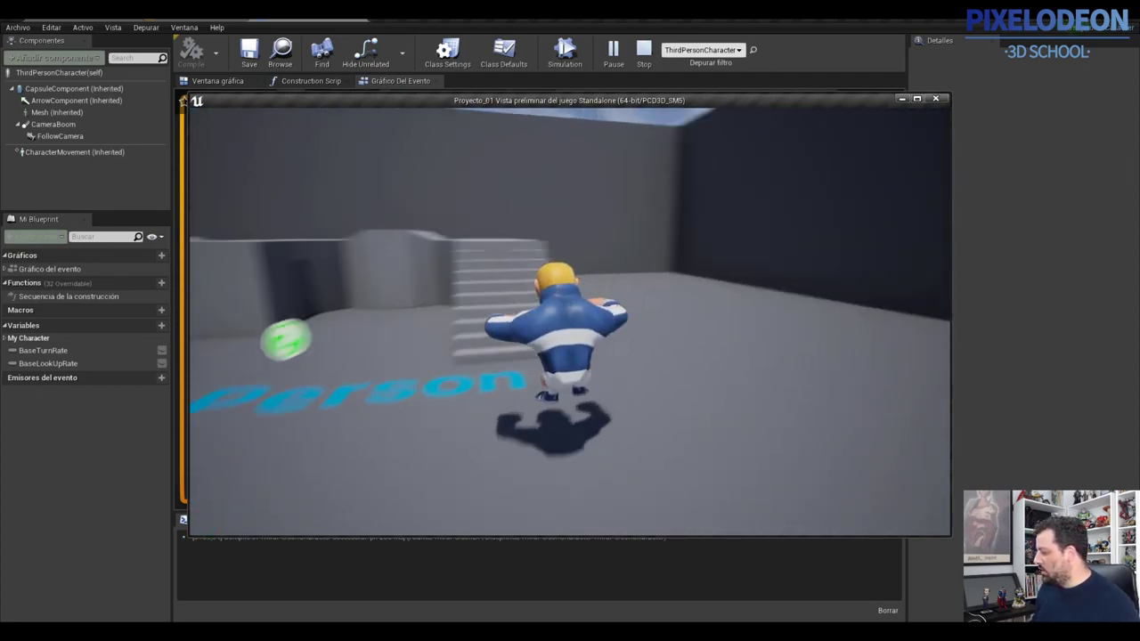
key(space)
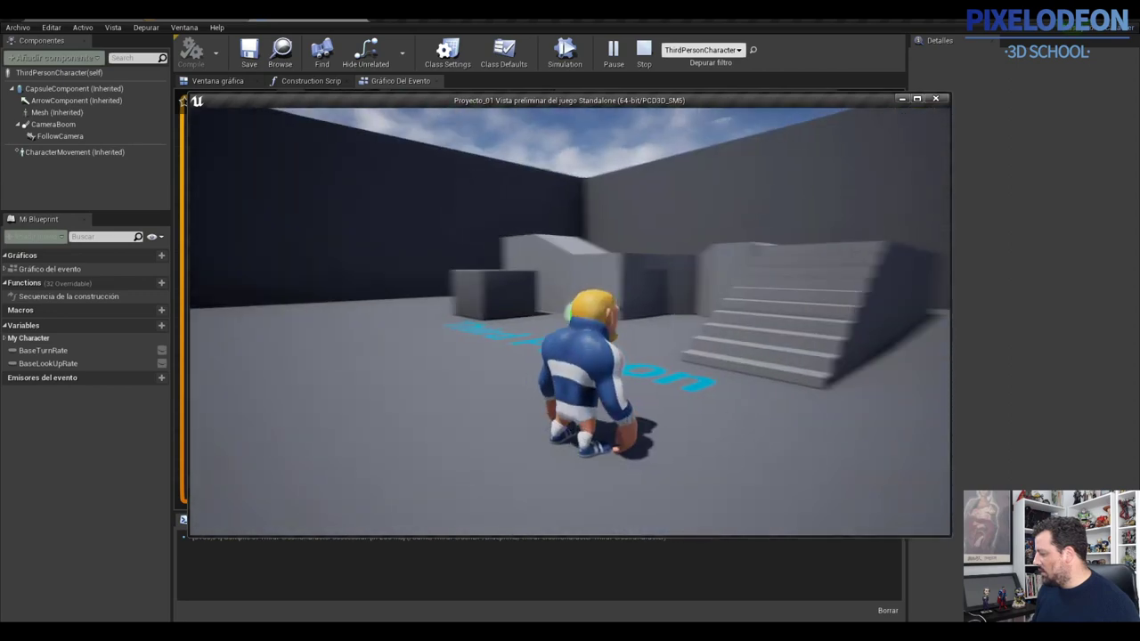
key(space)
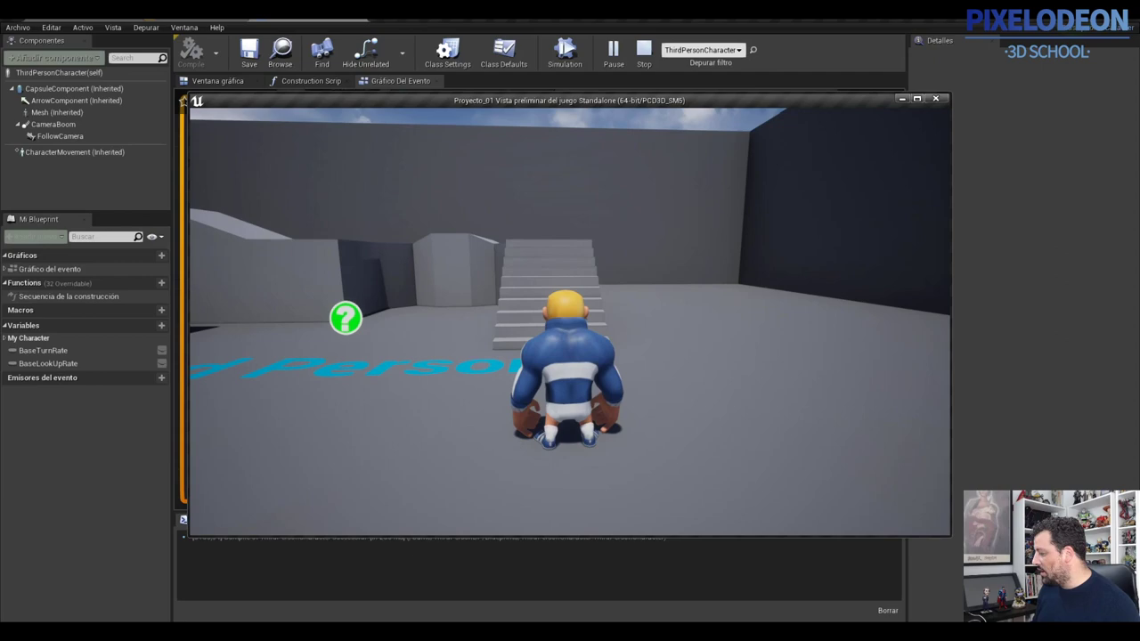
key(w)
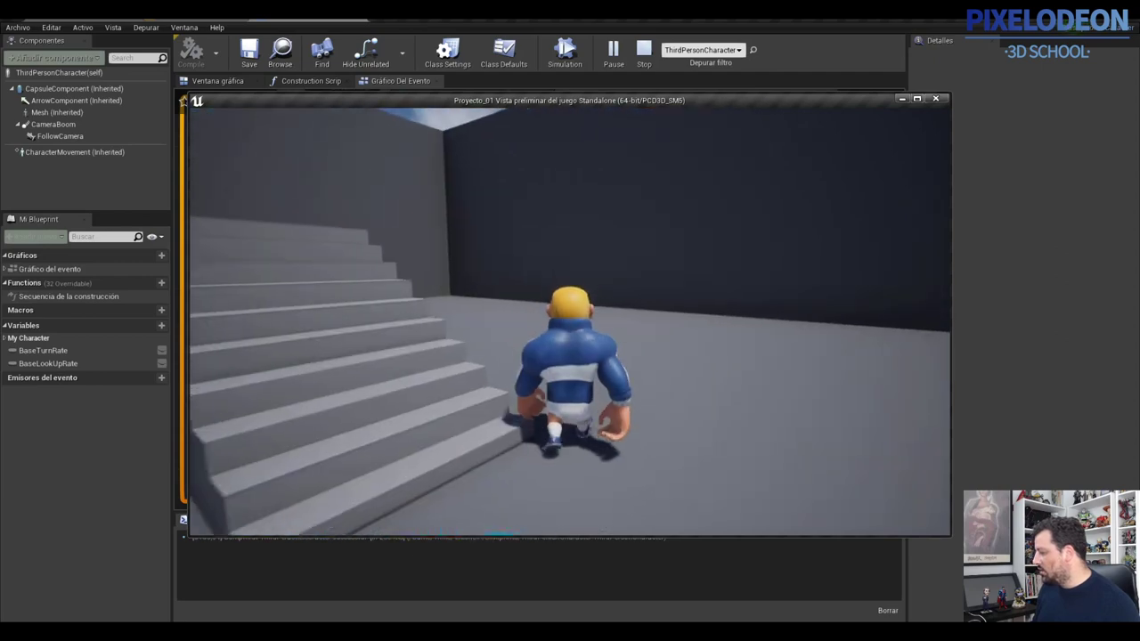
key(space)
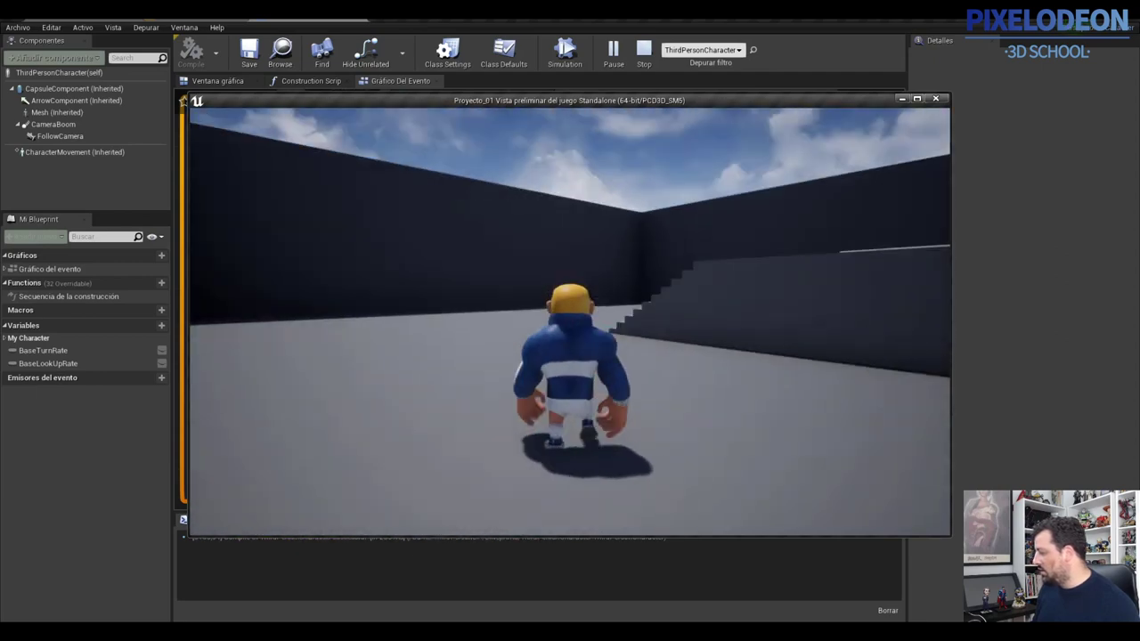
key(Escape)
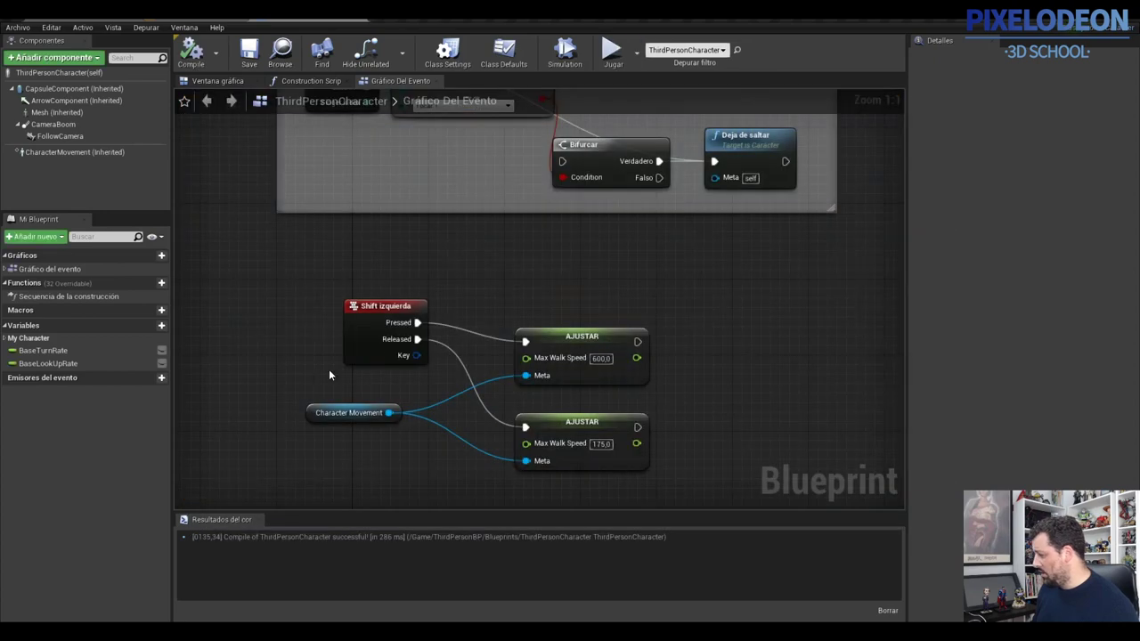
click(357, 20)
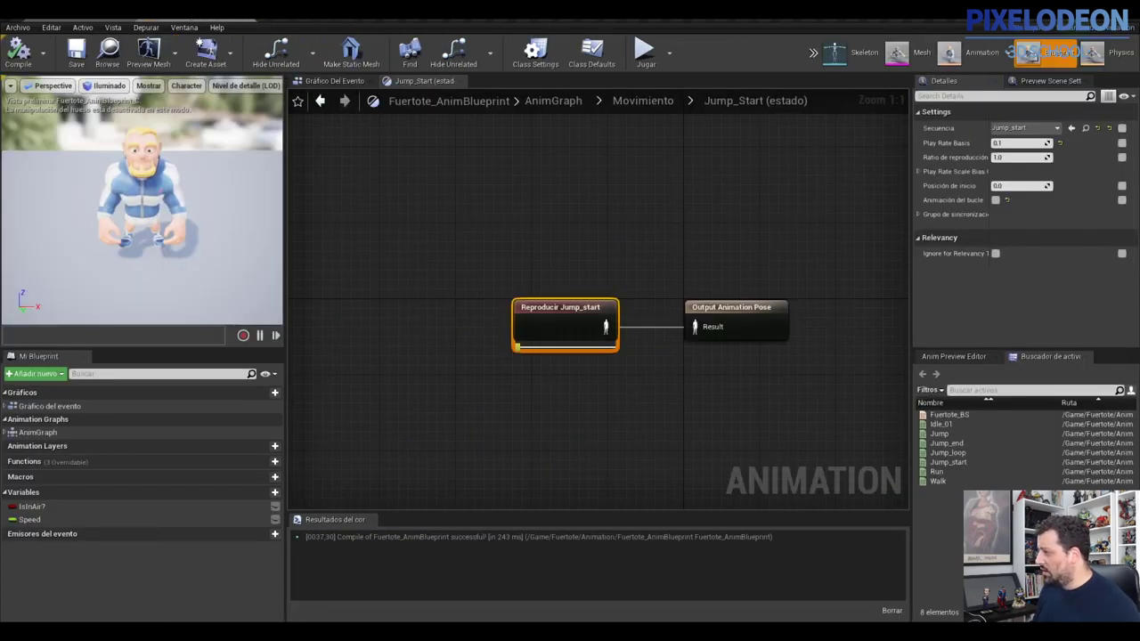
Save the Movimiento state machine and add a Walk/Run to Jump_Start transition, opening its rule
click(644, 104)
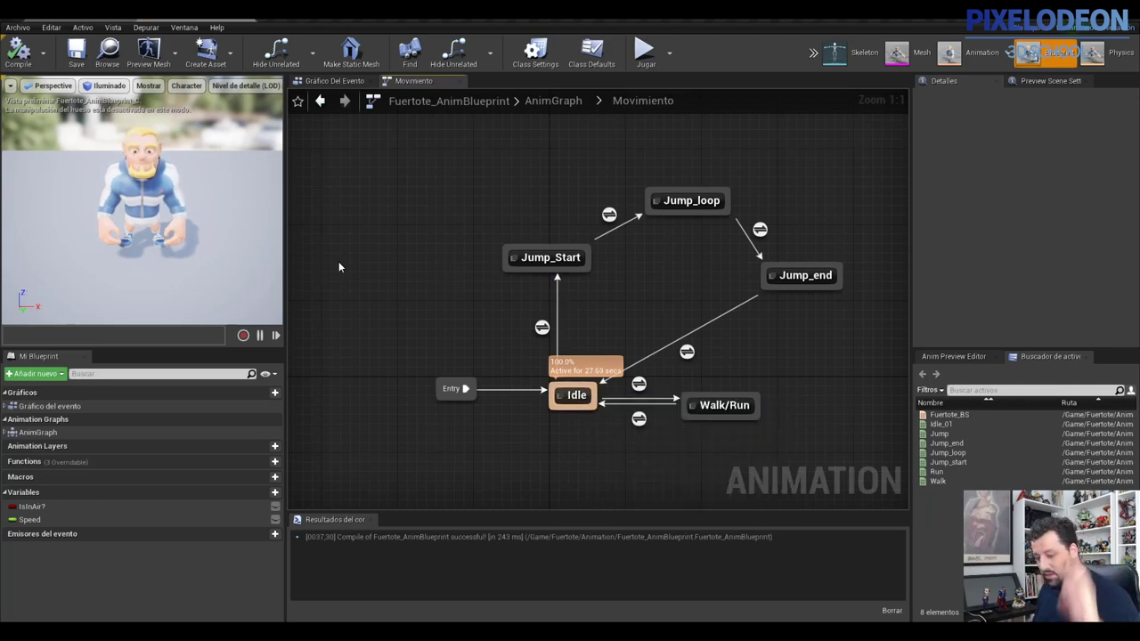
key(ctrl+s)
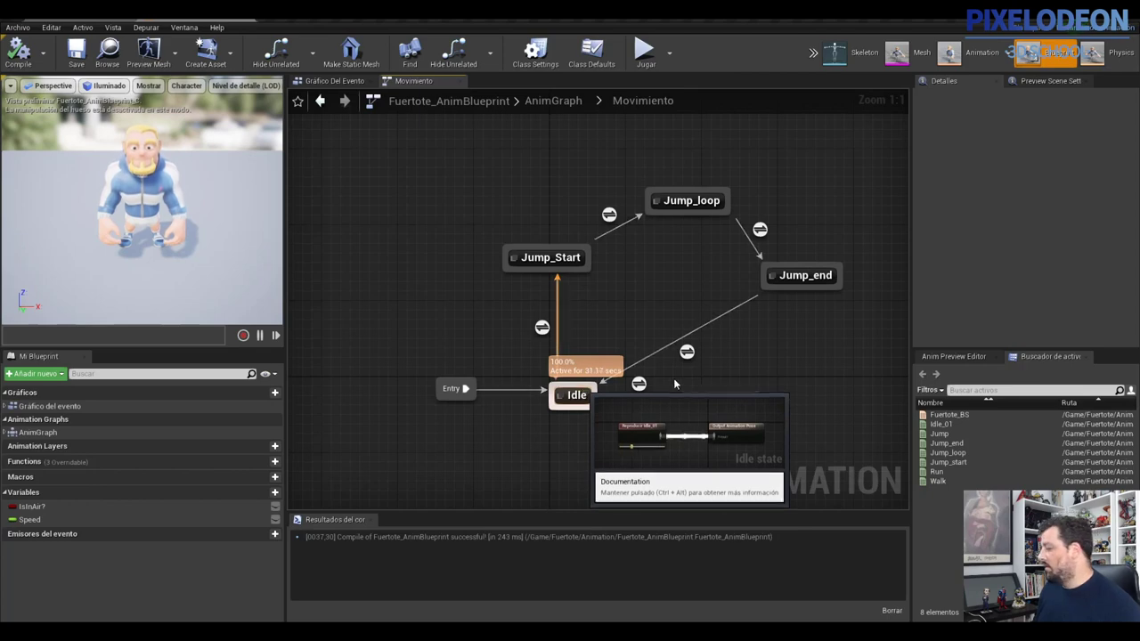
drag(685, 397, 630, 340)
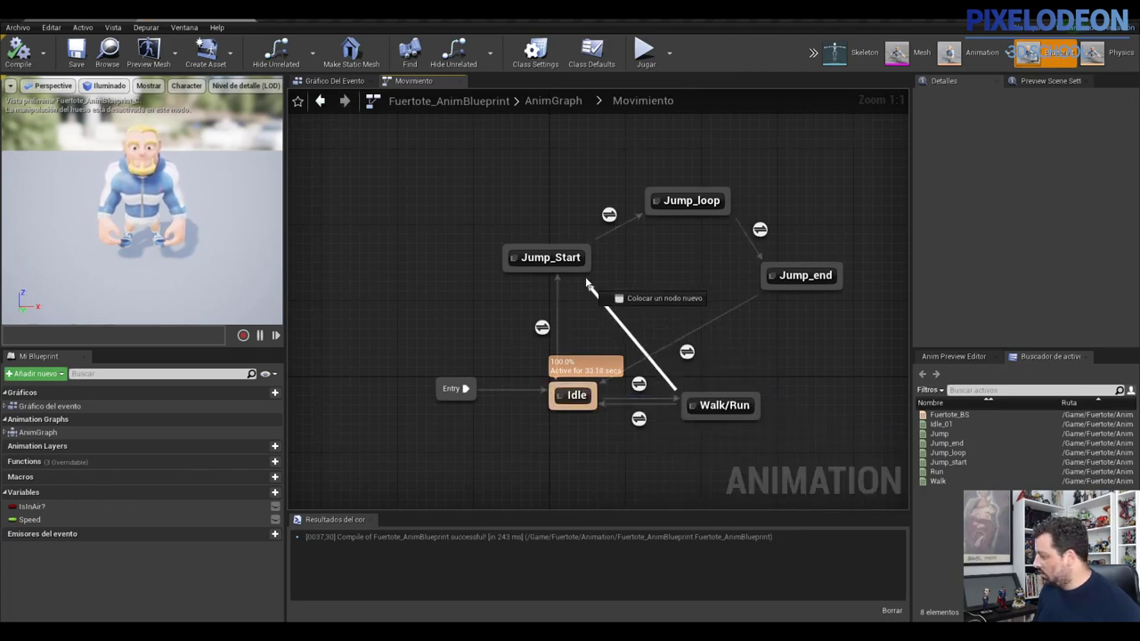
drag(585, 273, 583, 269)
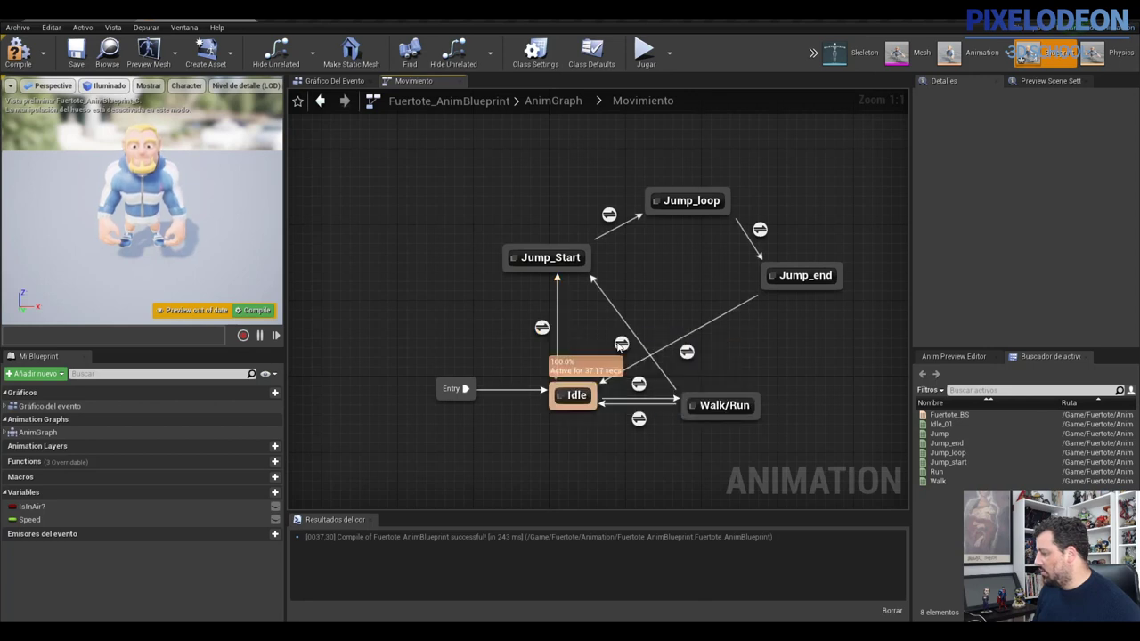
double_click(621, 345)
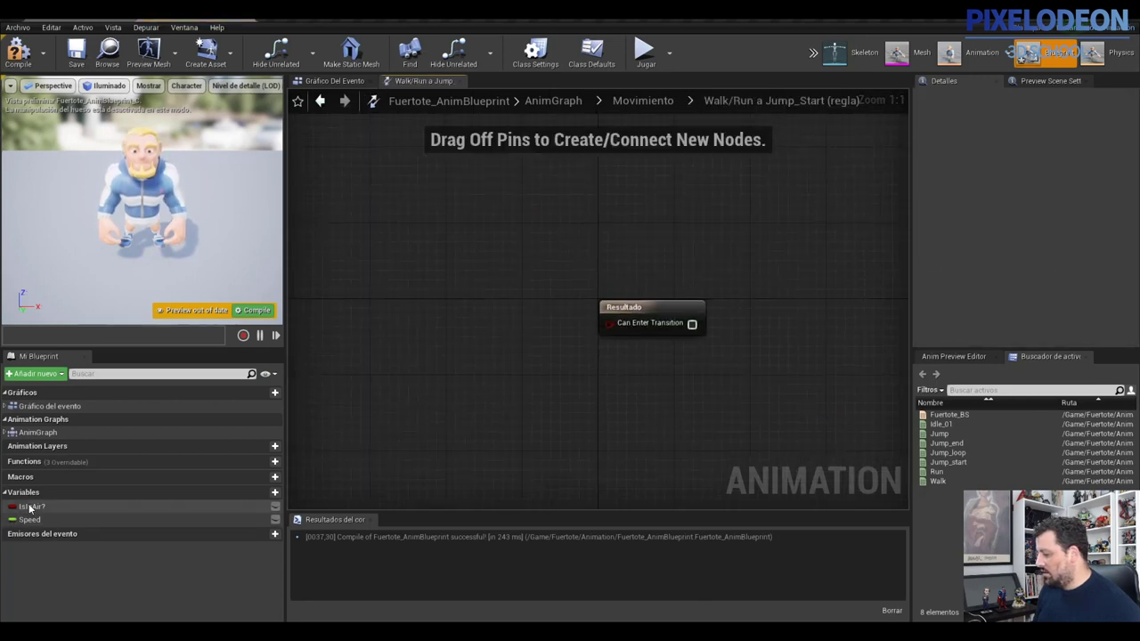
Wire an IsInAir? getter into the transition rule's Can Enter Transition result
ctrl+drag(32, 506, 392, 415)
ctrl+drag(428, 349, 431, 309)
click(472, 318)
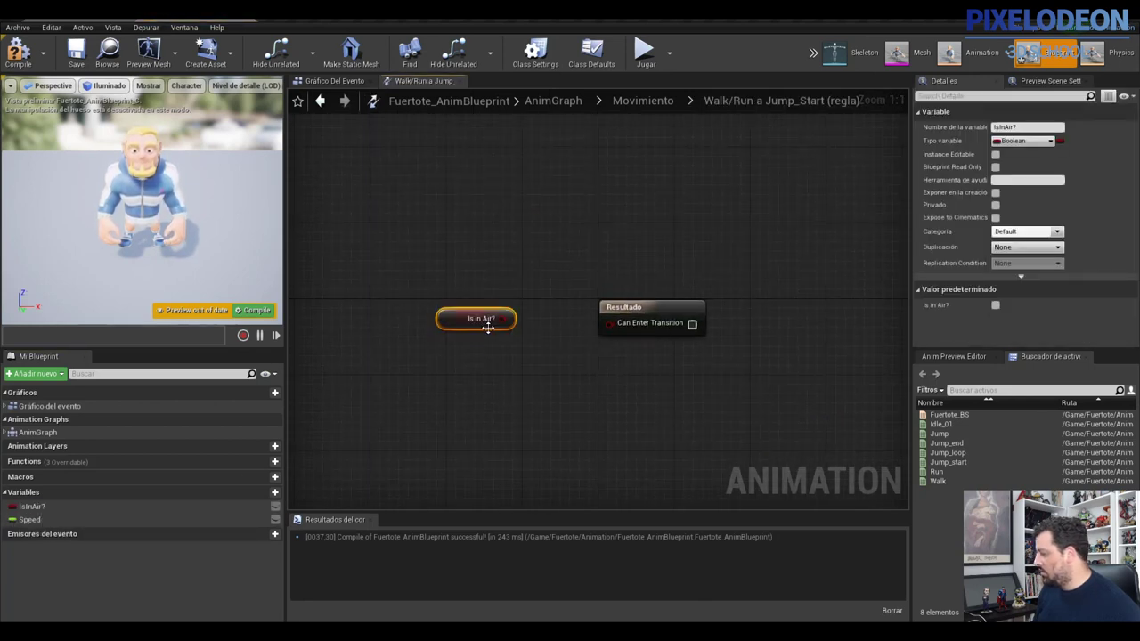
drag(504, 319, 610, 323)
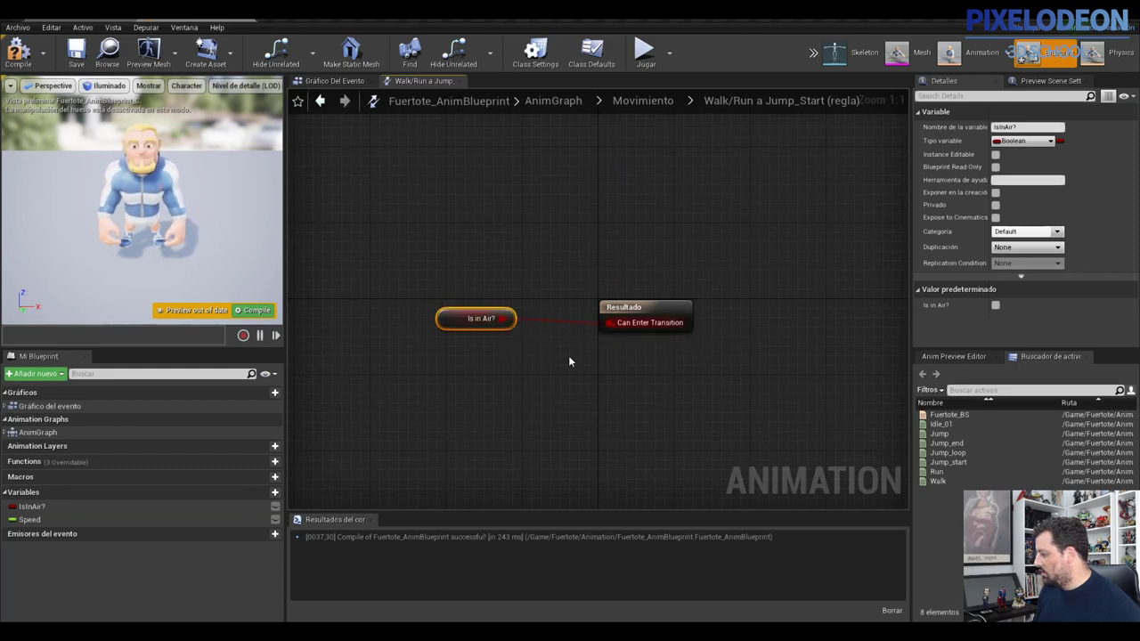
Compile the animation blueprint and return to the Movimiento state machine
click(18, 54)
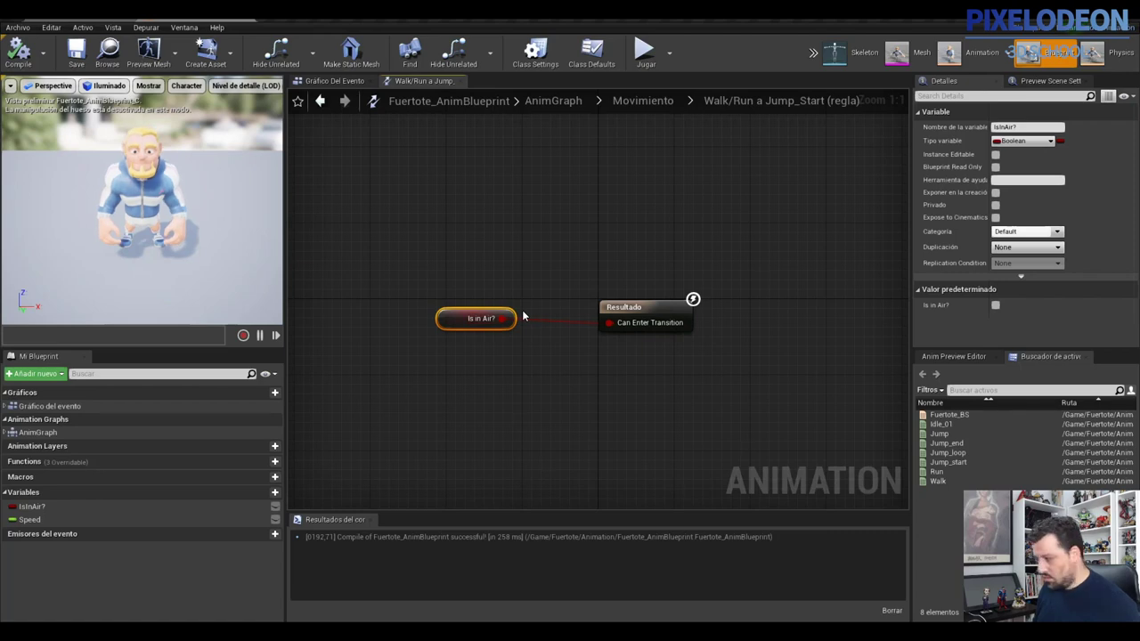
click(643, 101)
right_drag(656, 343, 692, 383)
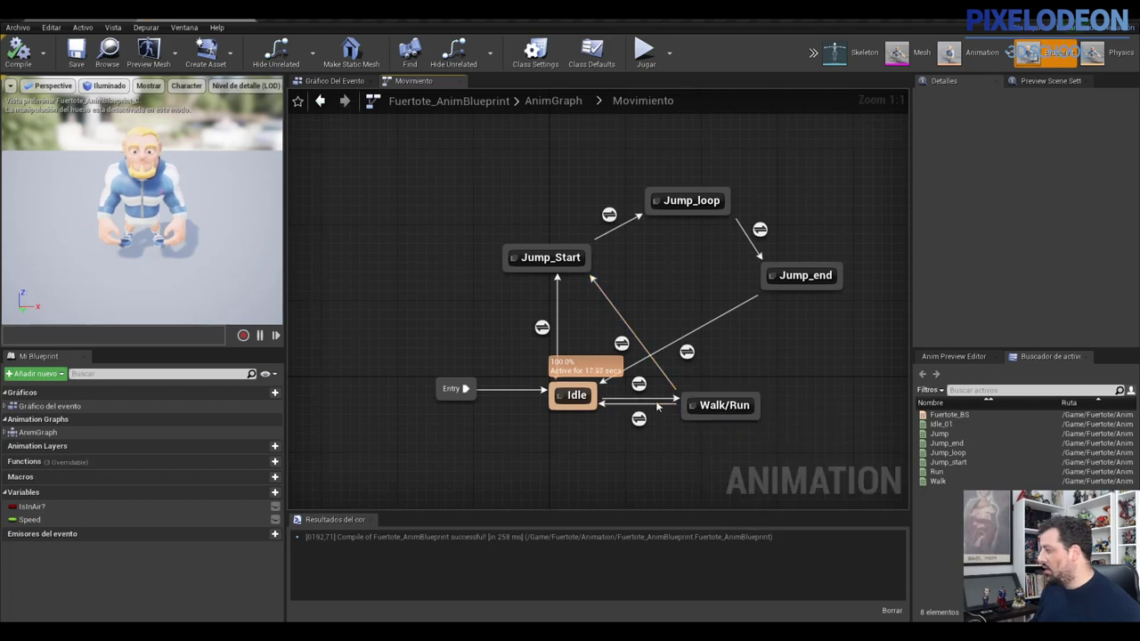
Launch the game and jump Fuertote several times, including onto the raised ledge
click(644, 49)
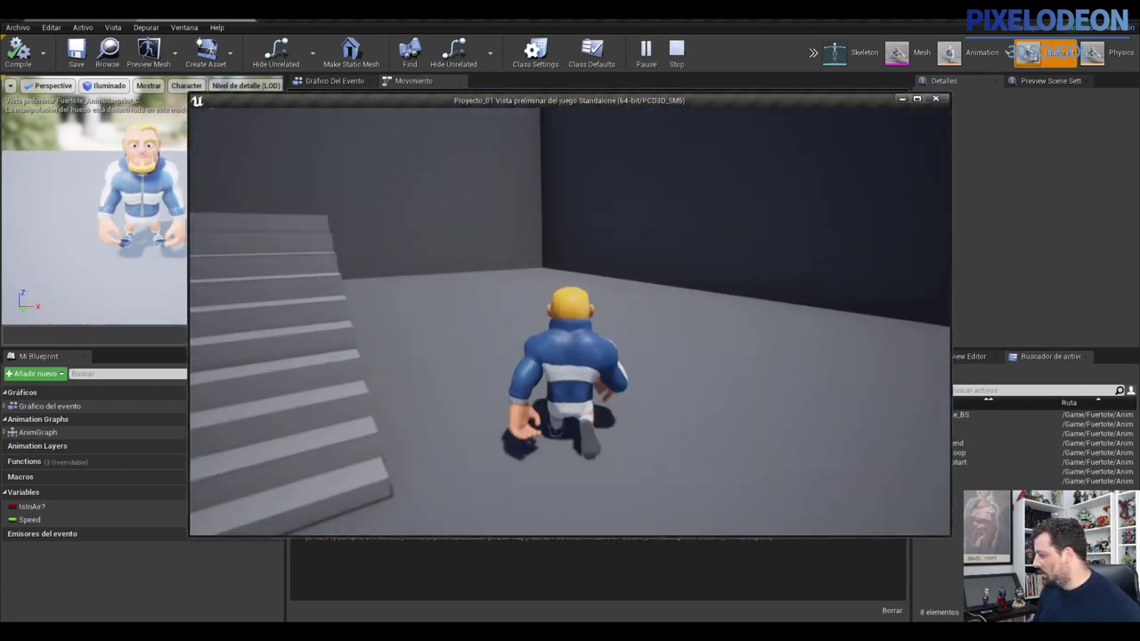
key(space)
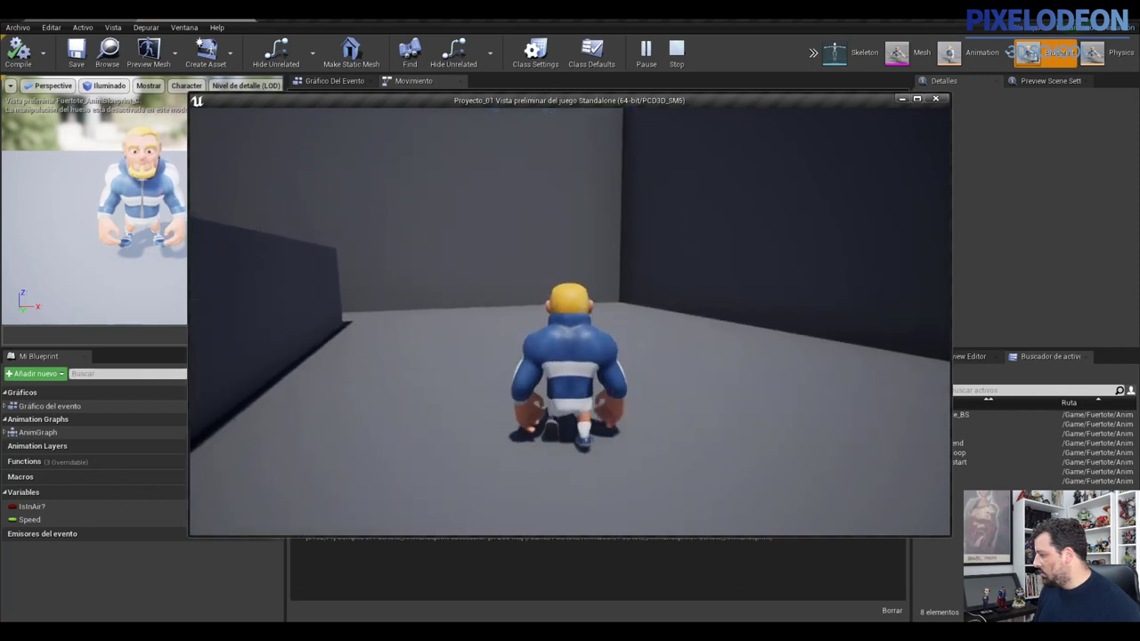
key(space)
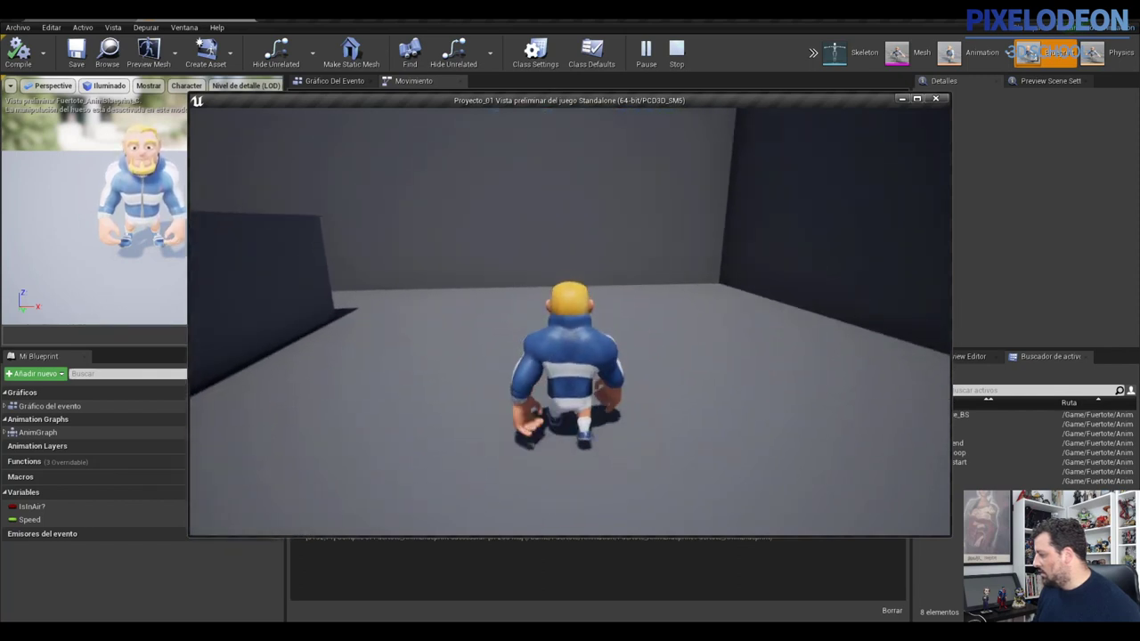
key(space)
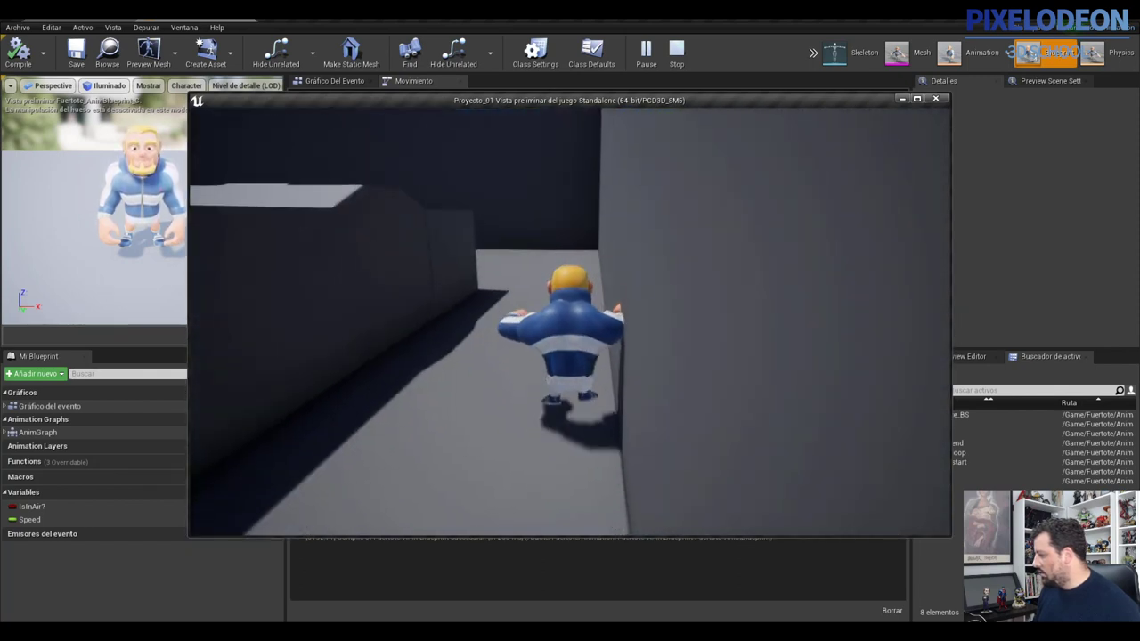
key(space)
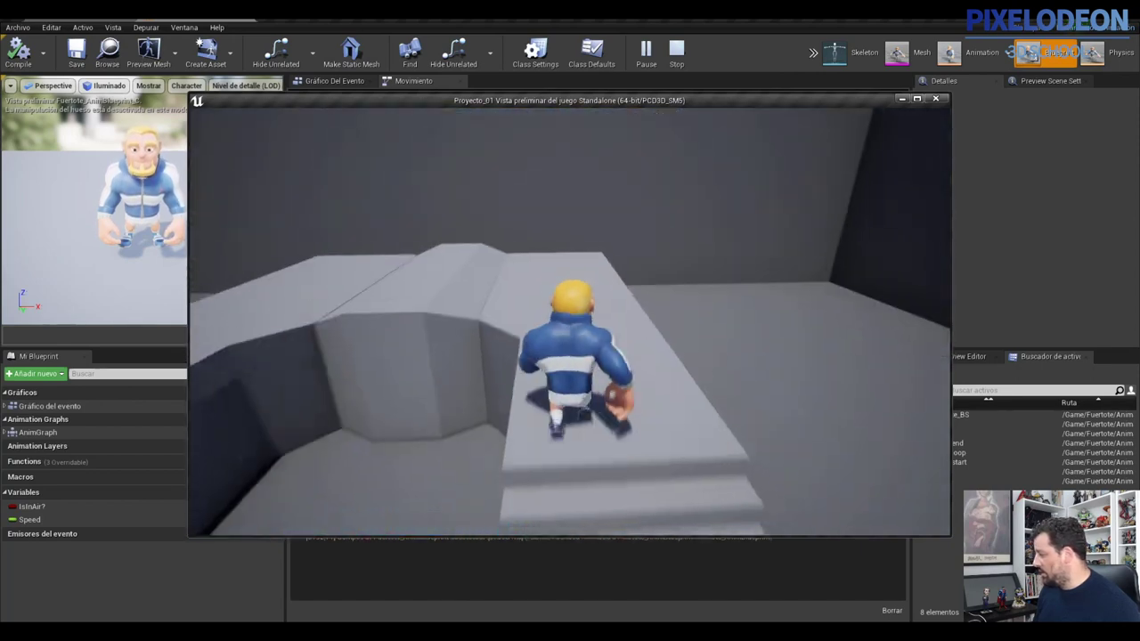
key(space)
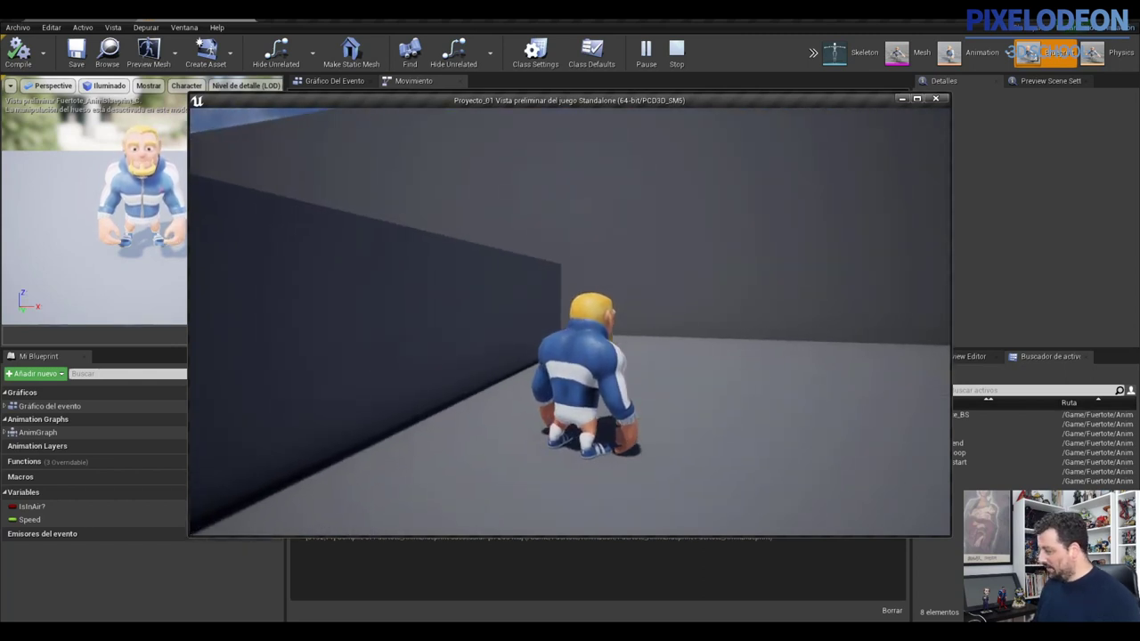
Walk Fuertote up the stairs and jump off the top repeatedly
key(w)
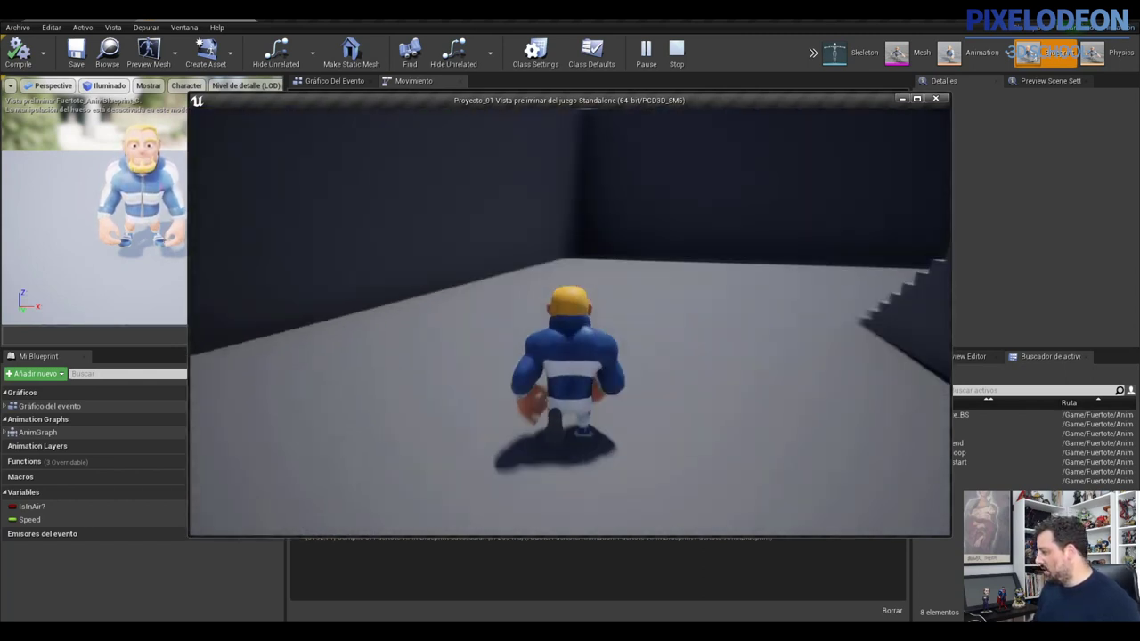
key(w)
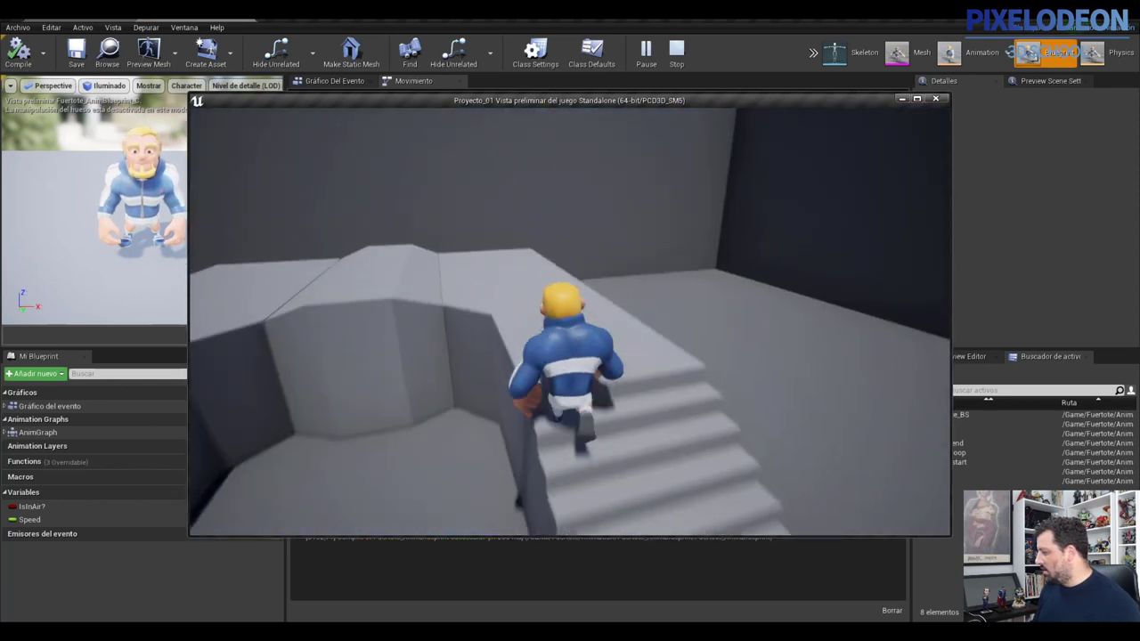
key(space)
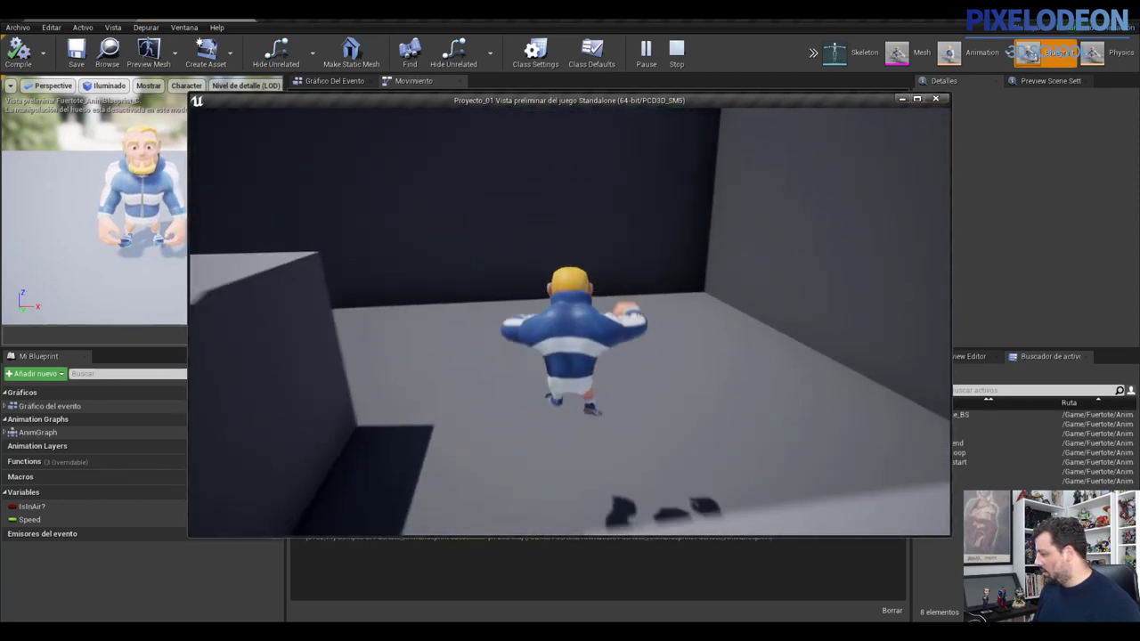
key(w)
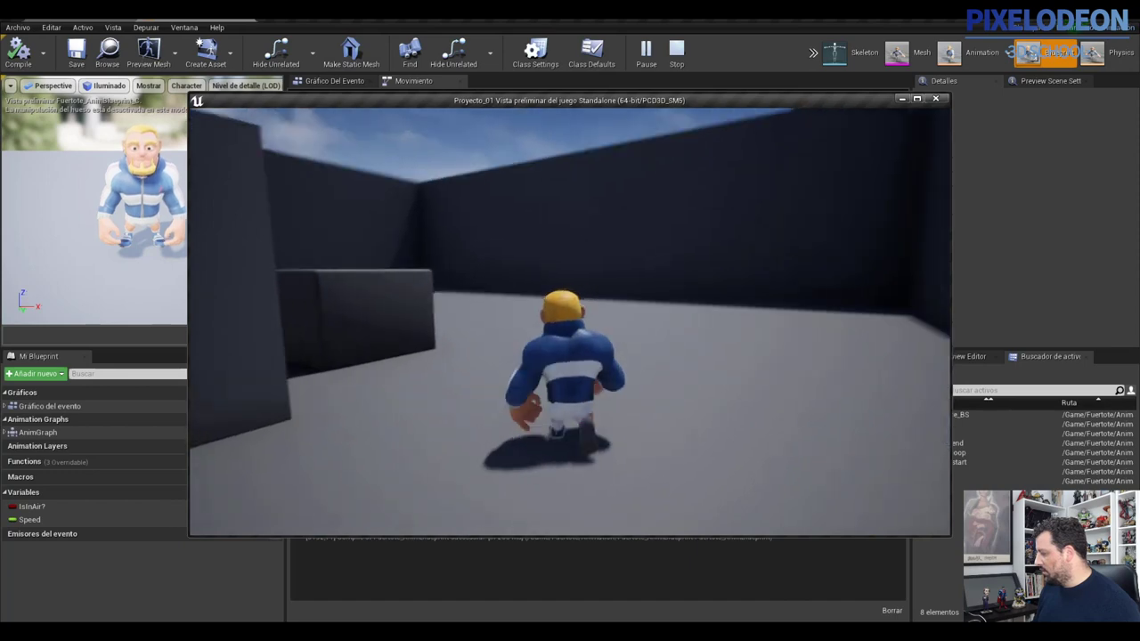
key(w)
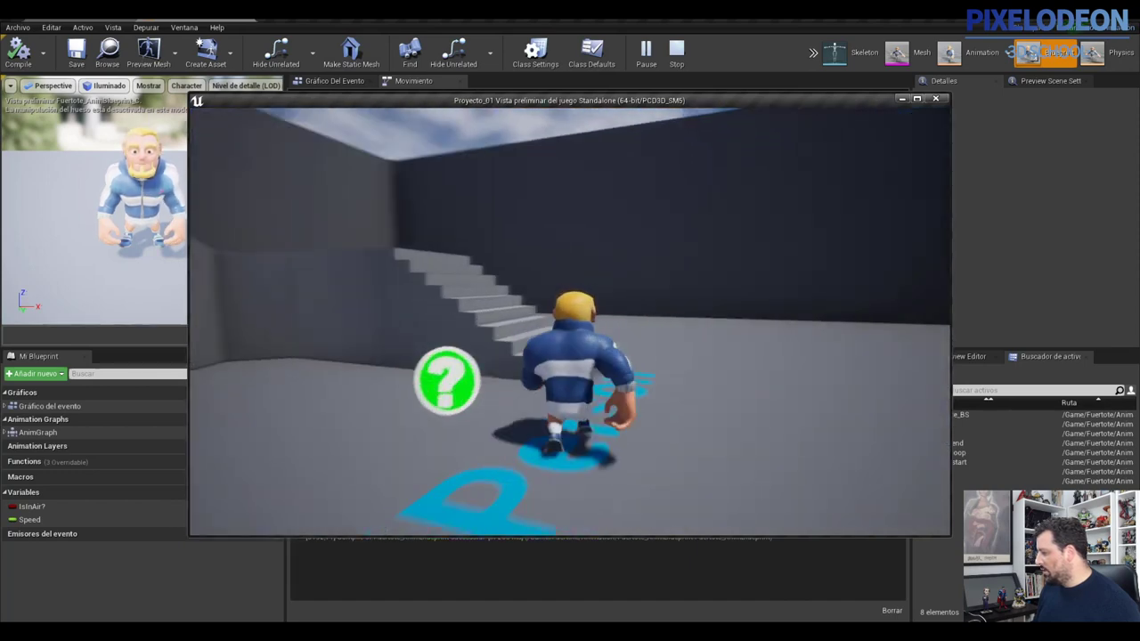
key(w)
key(space)
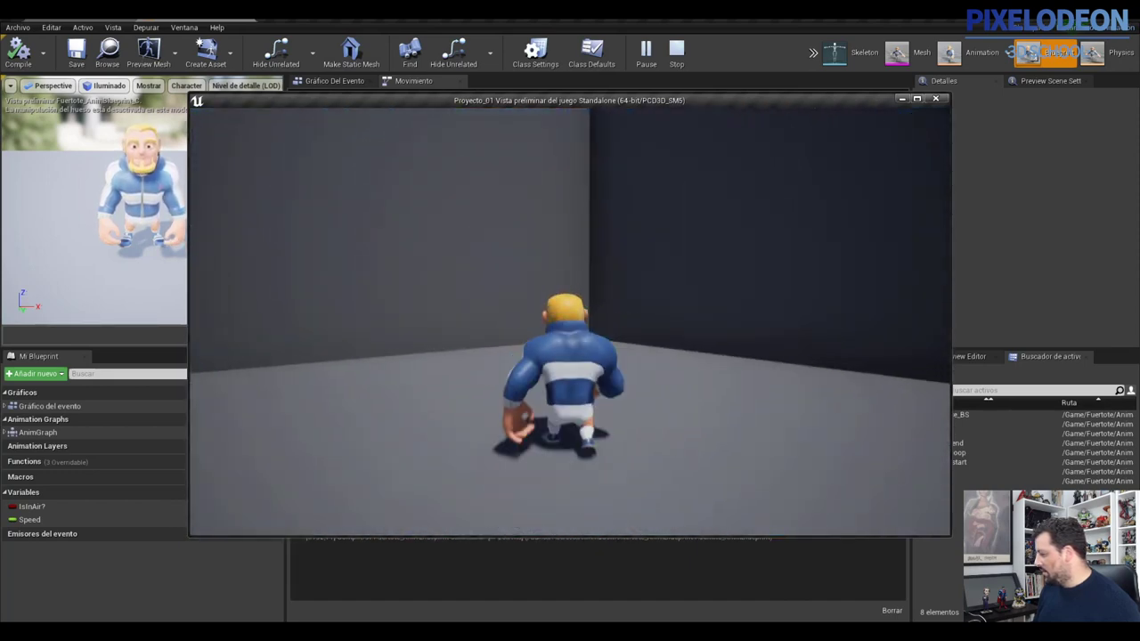
key(w)
key(space)
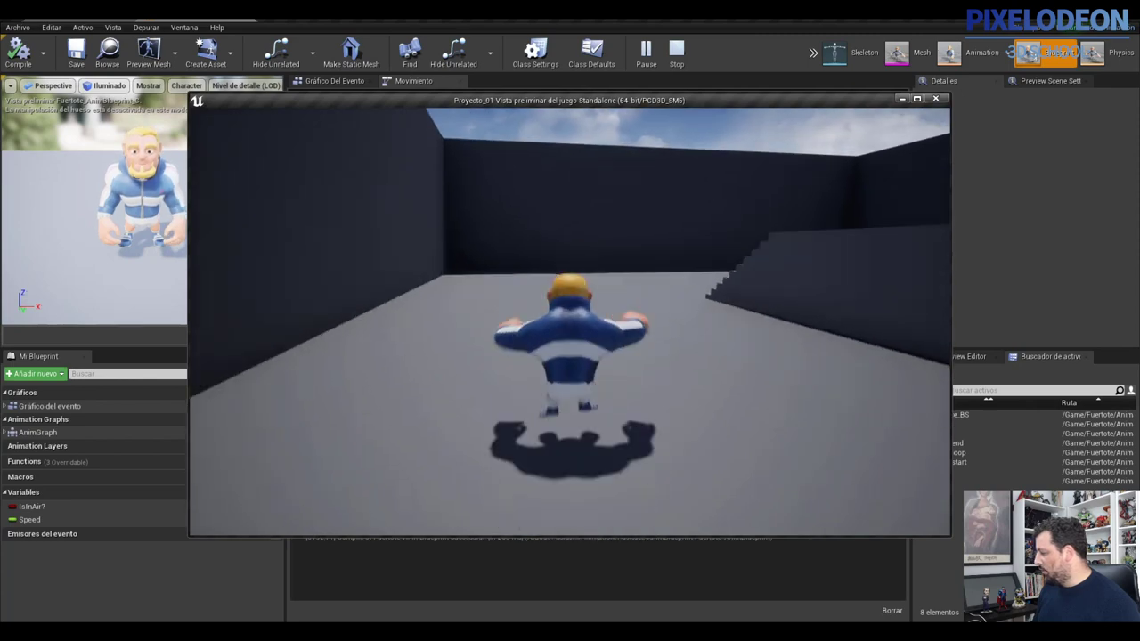
key(space)
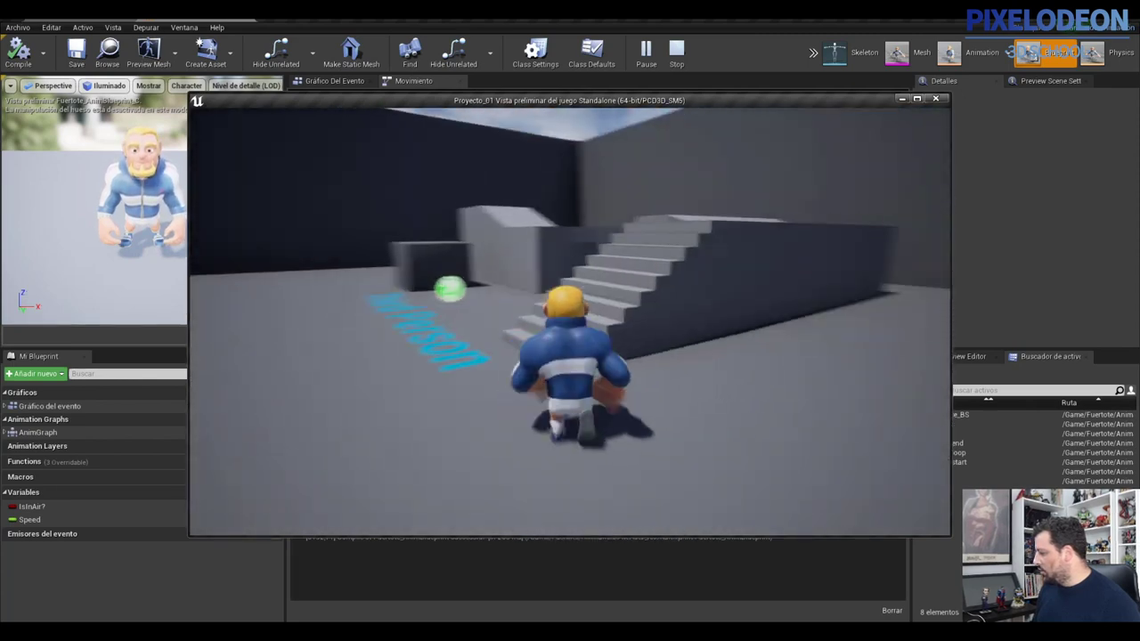
key(space)
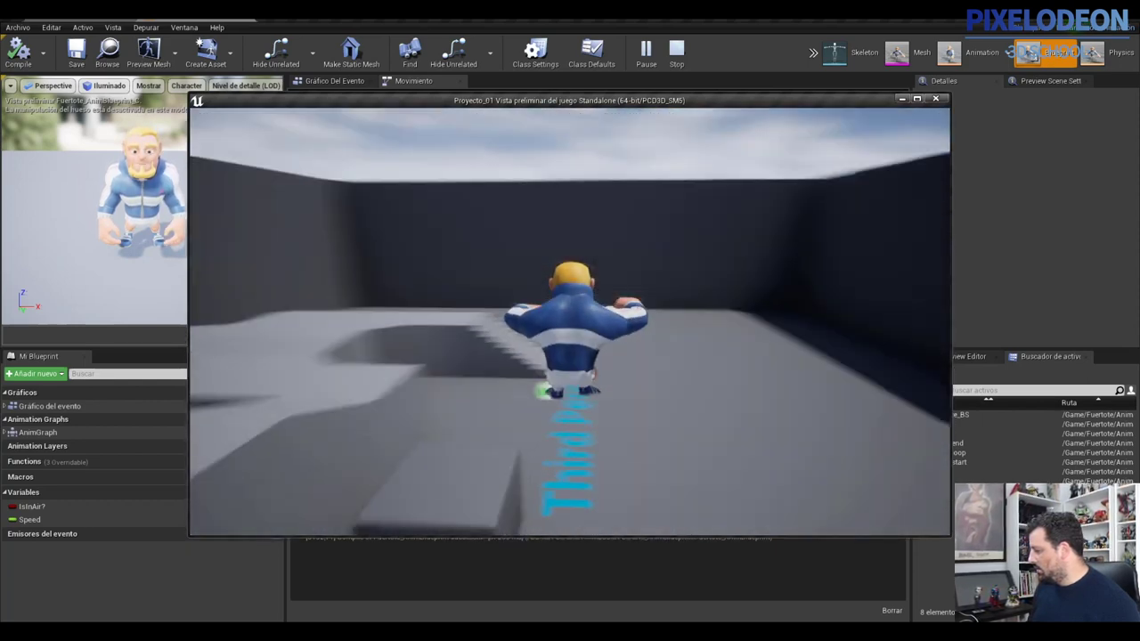
Jump onto and off the block, run toward the stairs, then stop the preview
key(space)
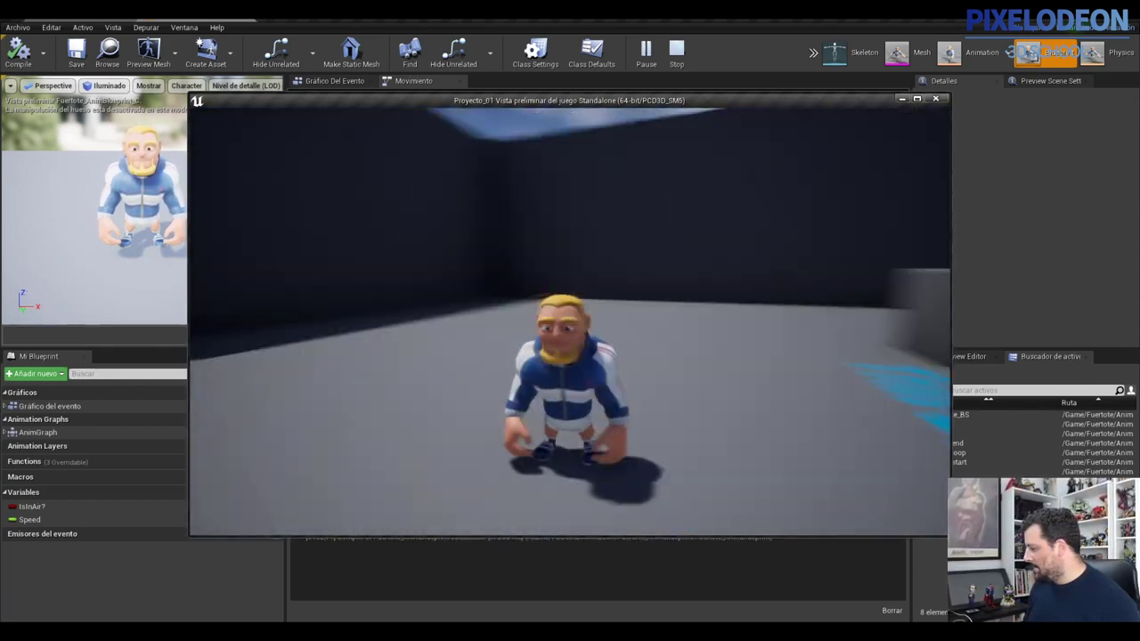
key(space)
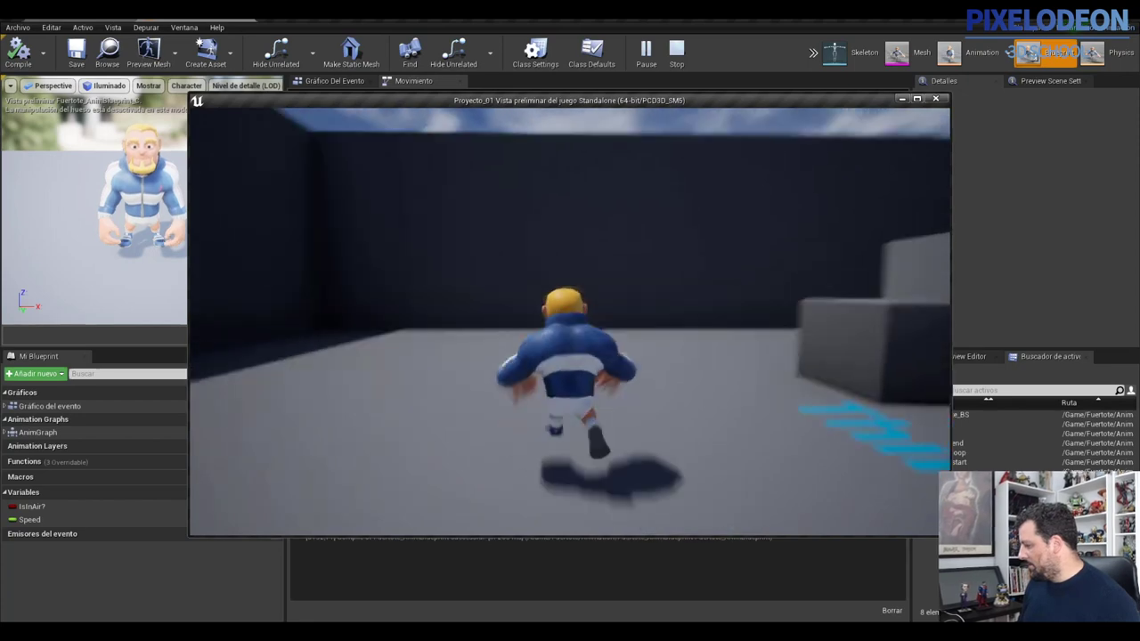
key(space)
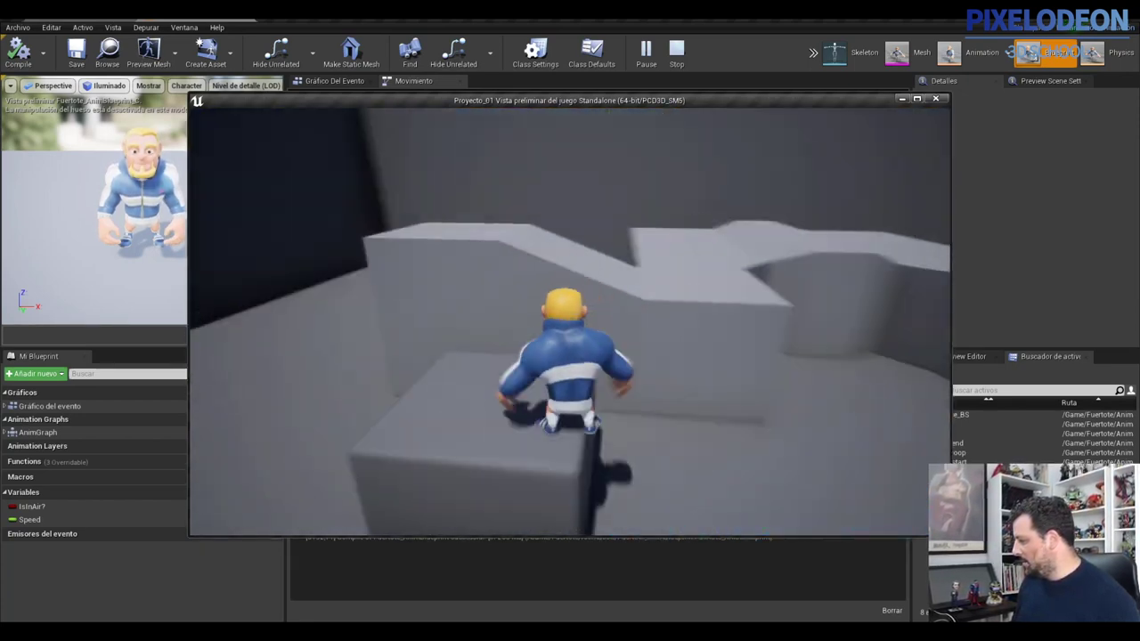
key(space)
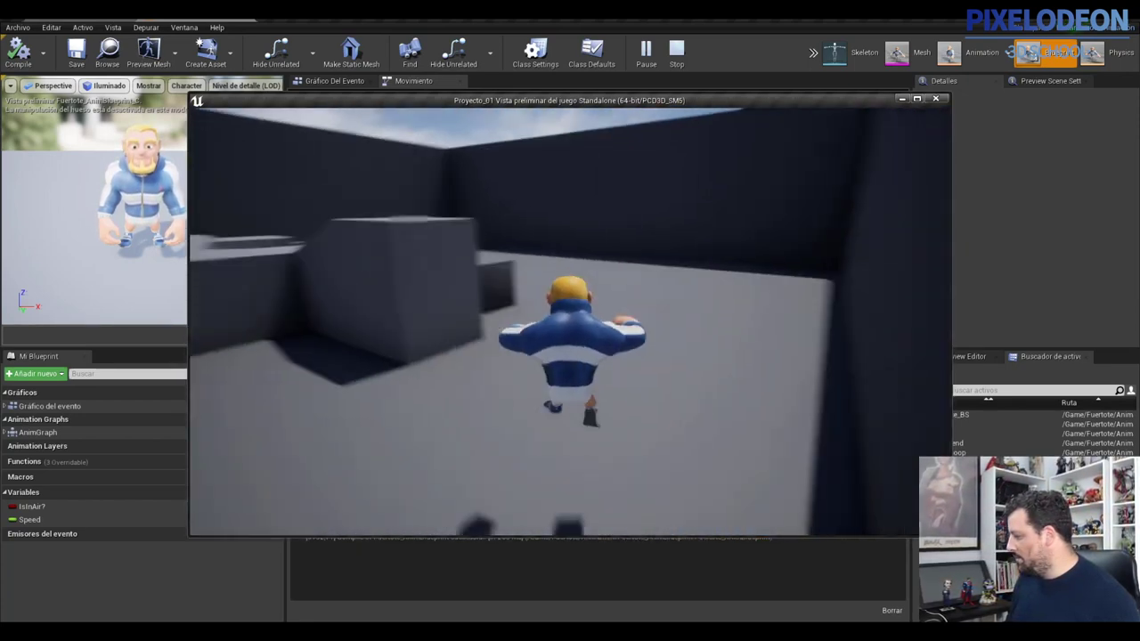
key(w)
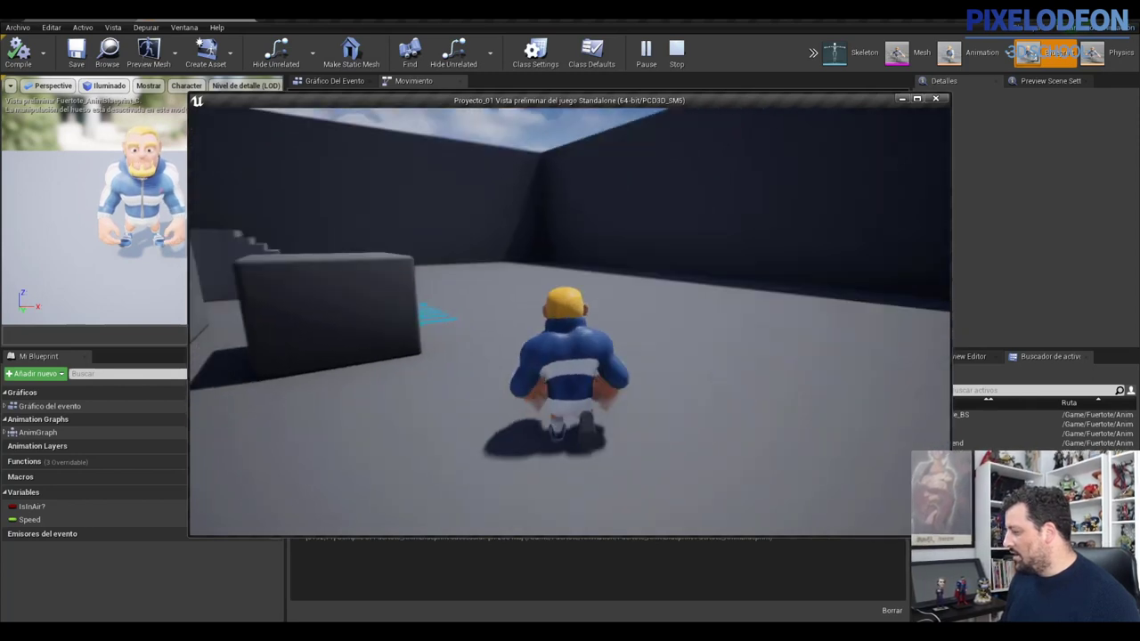
key(d)
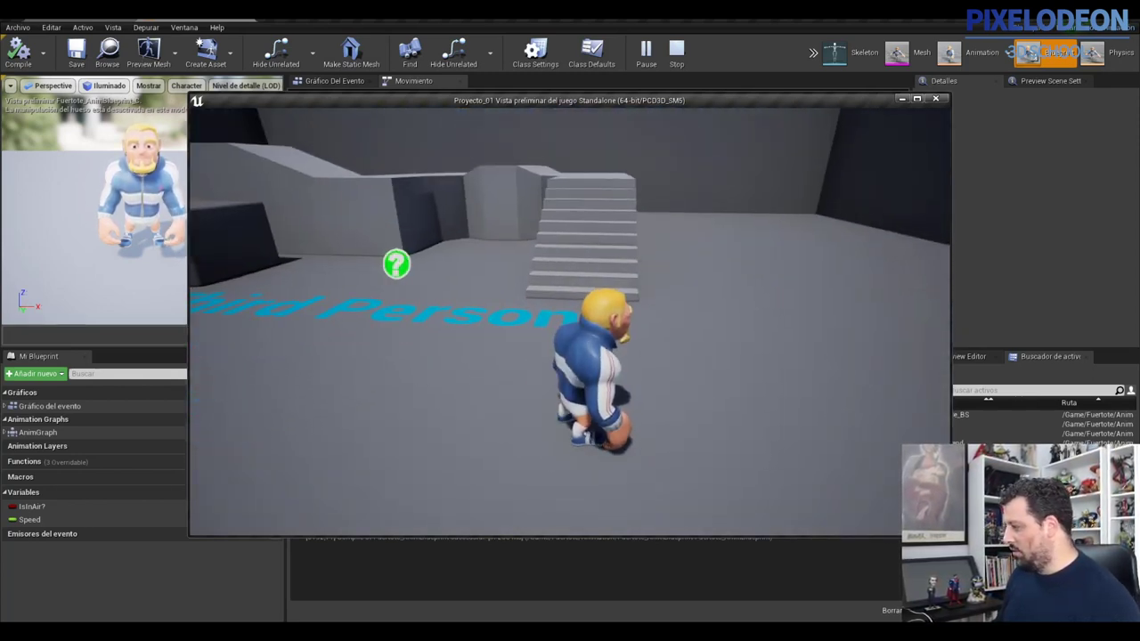
key(Escape)
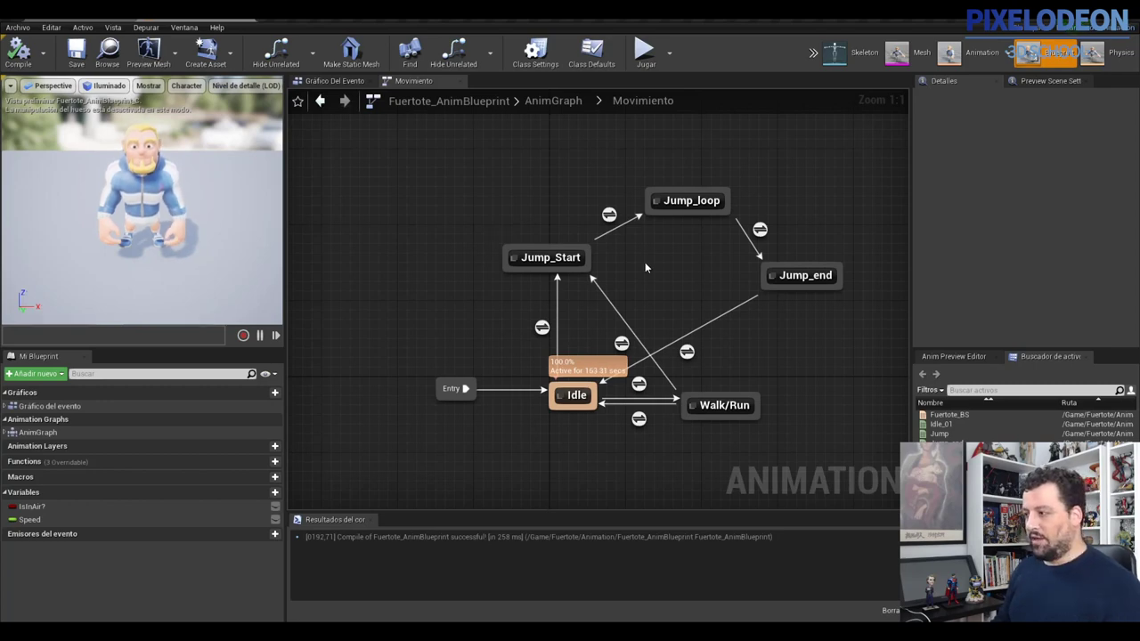
click(647, 53)
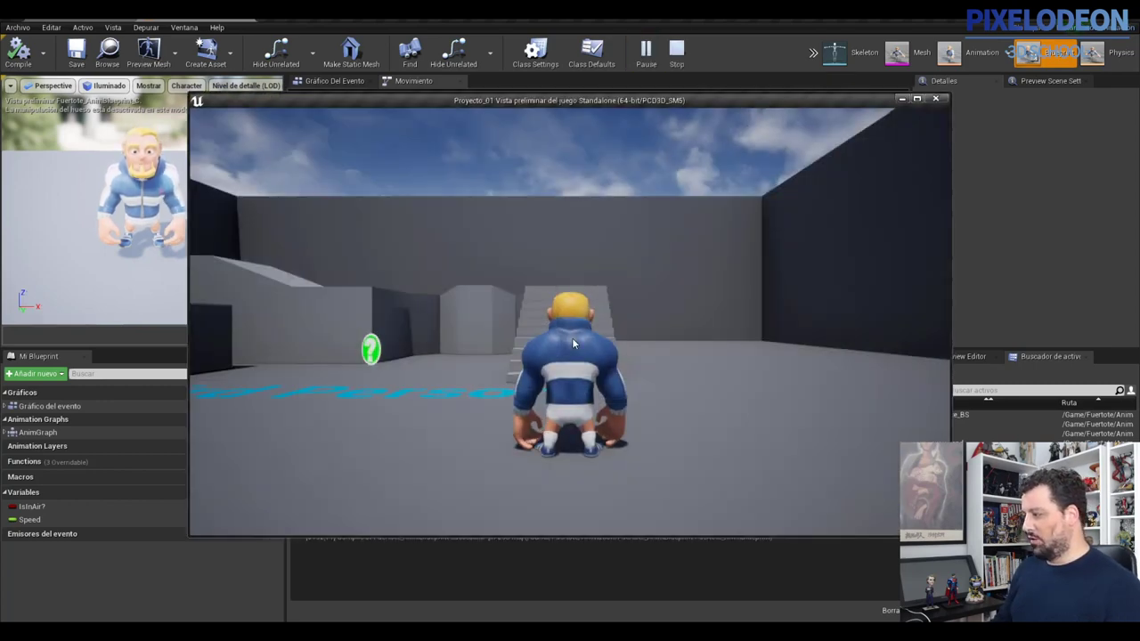
key(w)
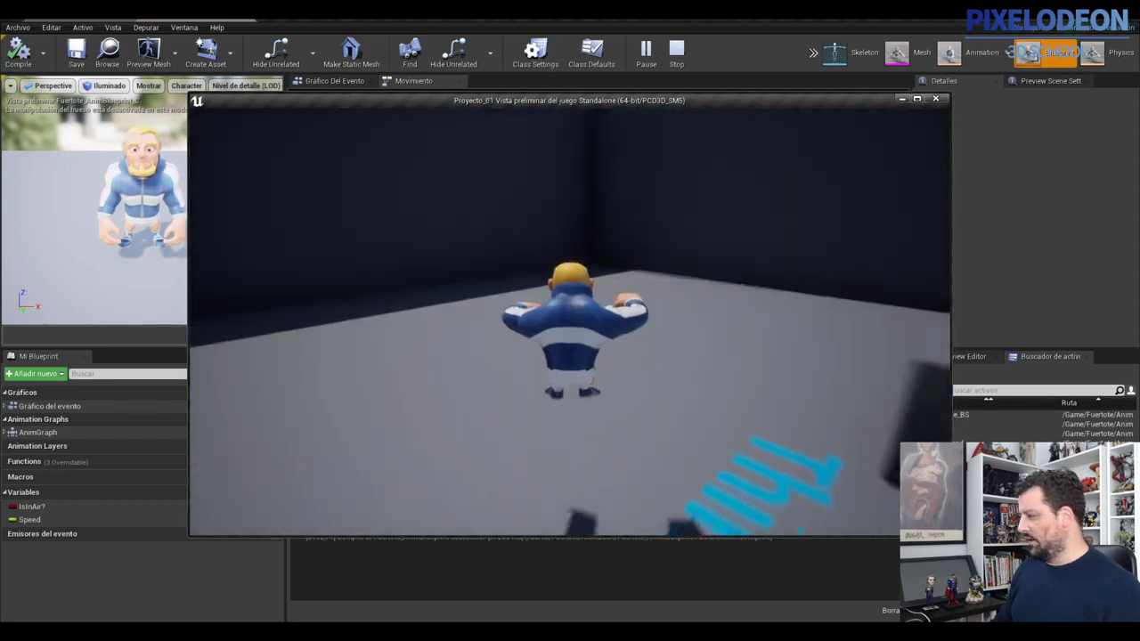
key(w)
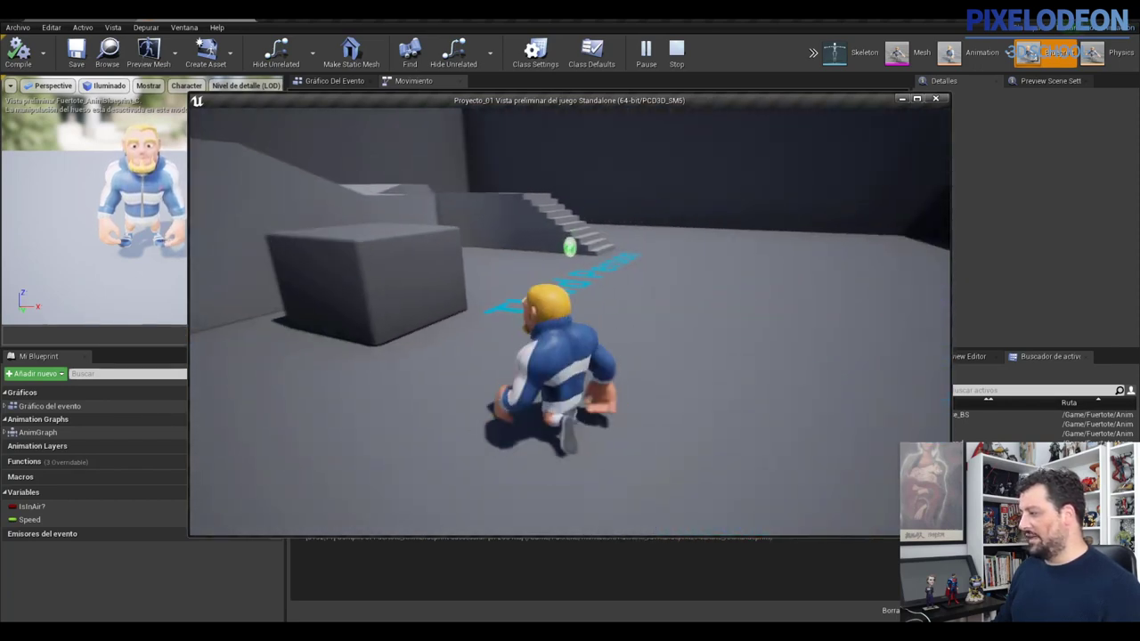
key(d)
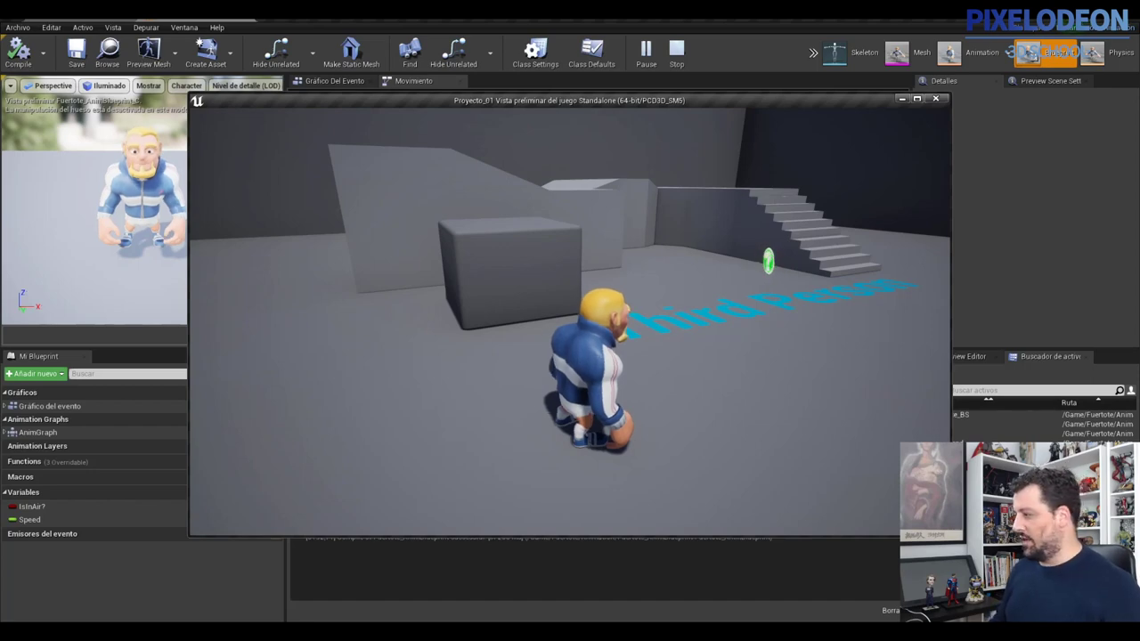
mouse_move(570, 321)
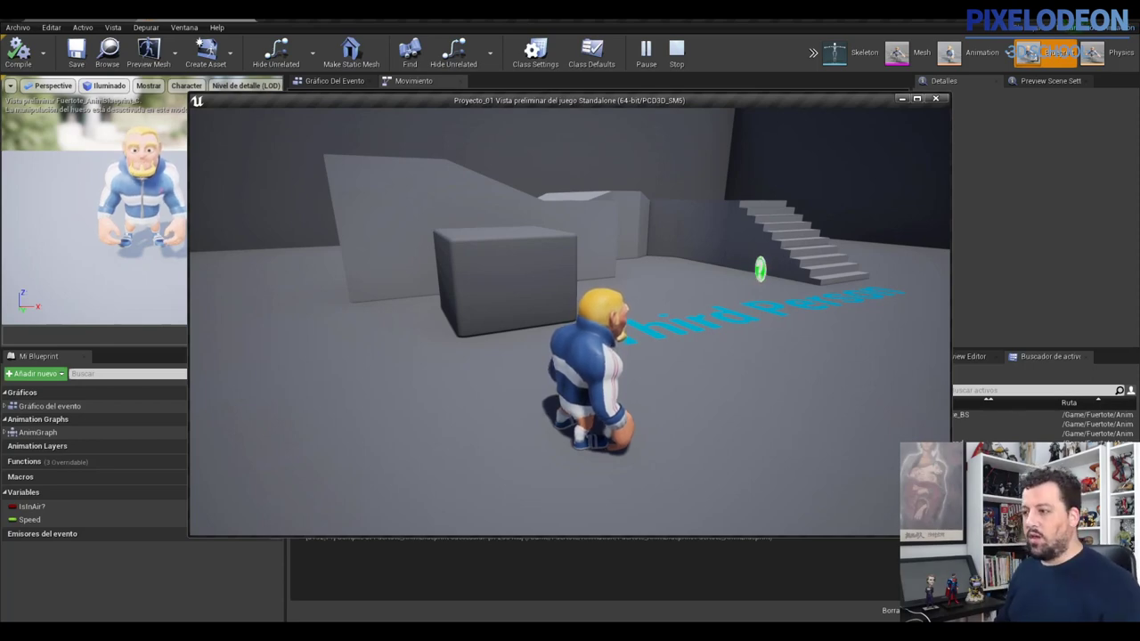
key(Escape)
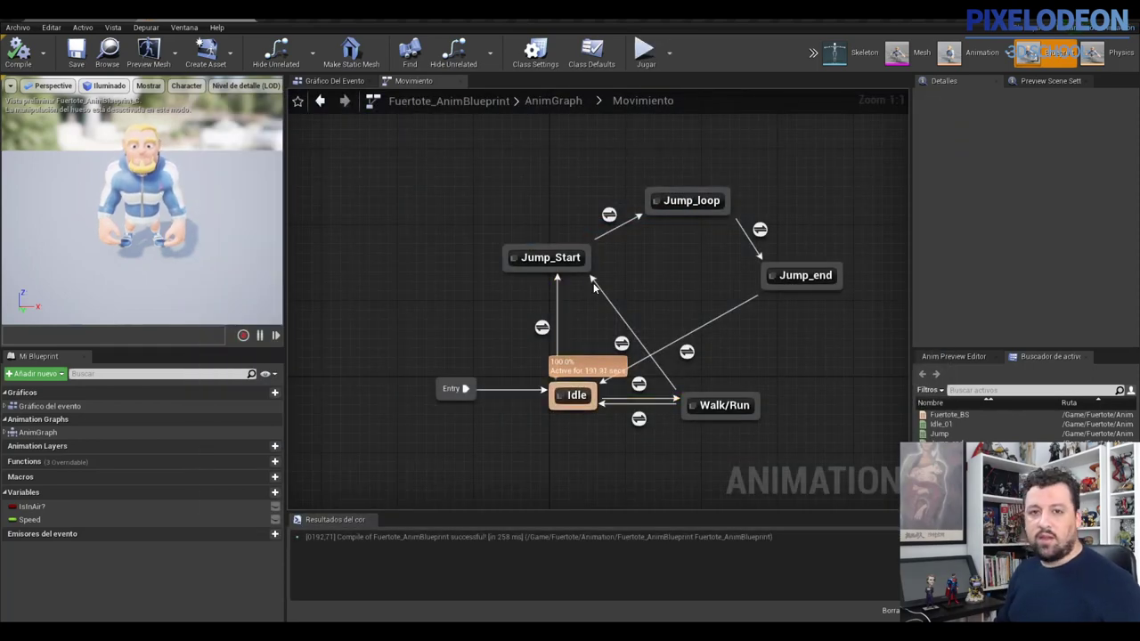